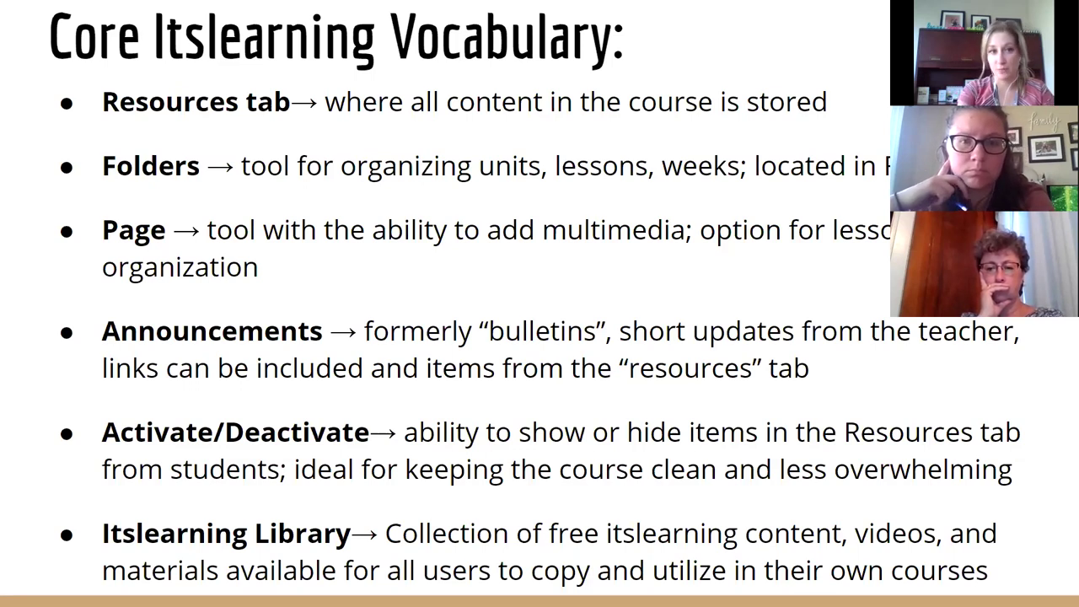
Advance the slideshow to slide 8, 'Itslearning Folders', and return to the Slides editor
{"action": "key", "text": "Right"}
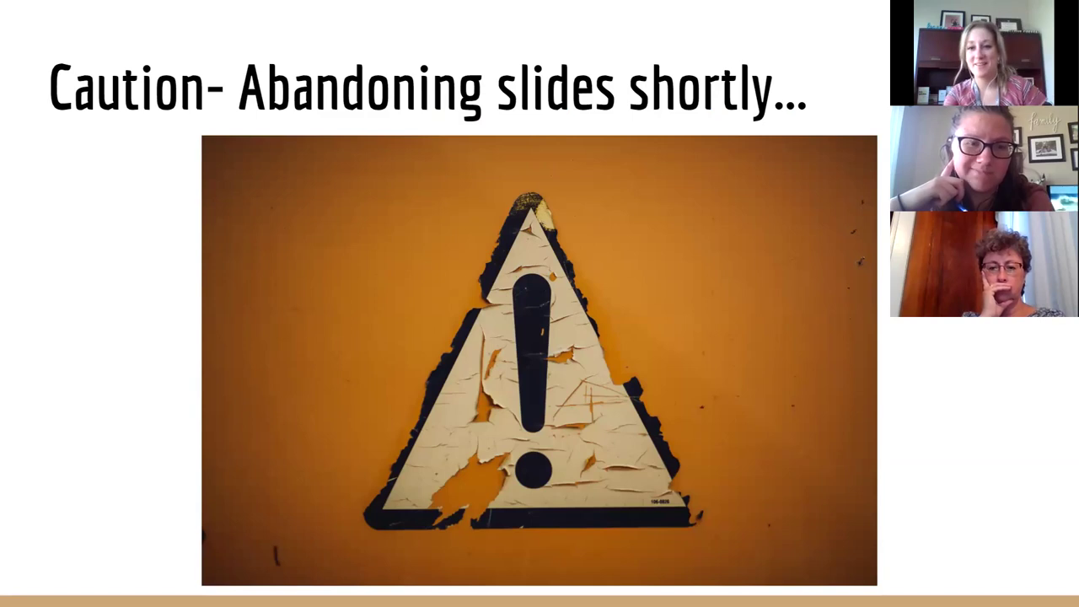
{"action": "key", "text": "Right"}
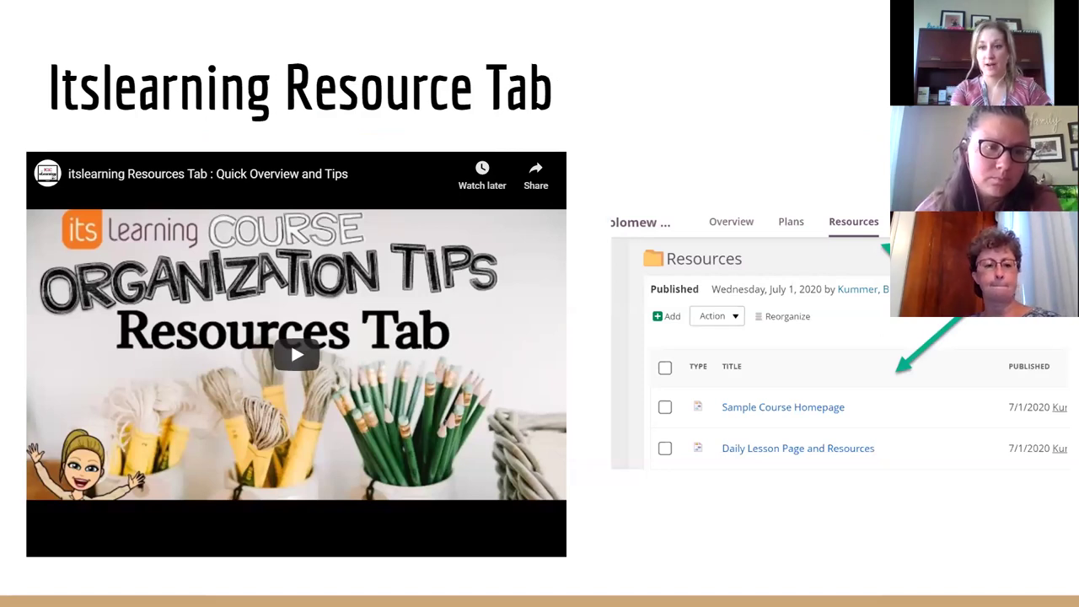
{"action": "key", "text": "Right"}
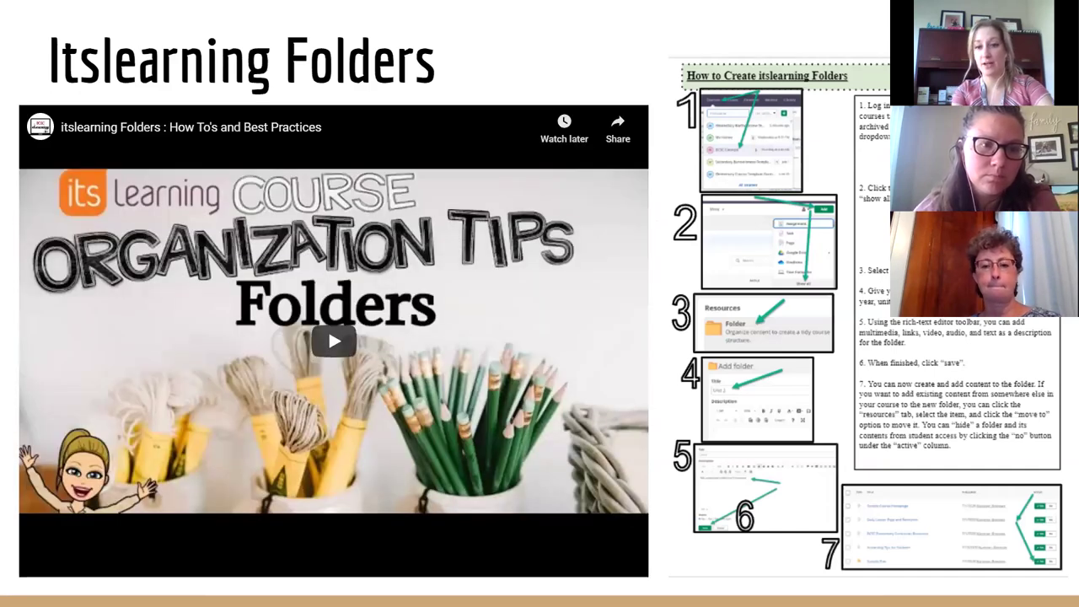
{"action": "key", "text": "Escape"}
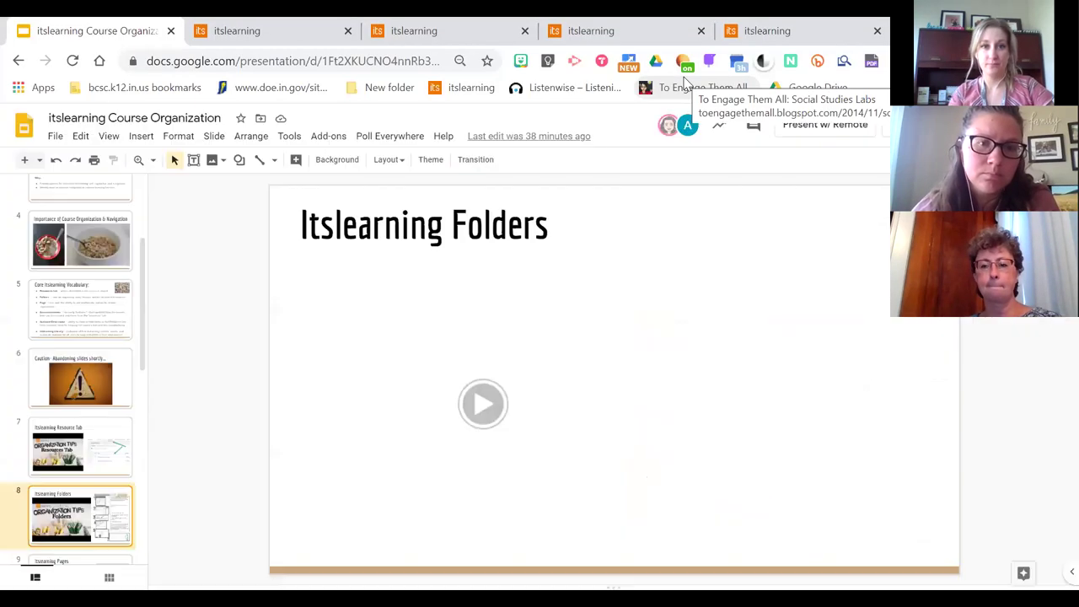
Glance at the sample course overview, then show the BCSC Connect course page
{"action": "left_click", "coordinate": [278, 27]}
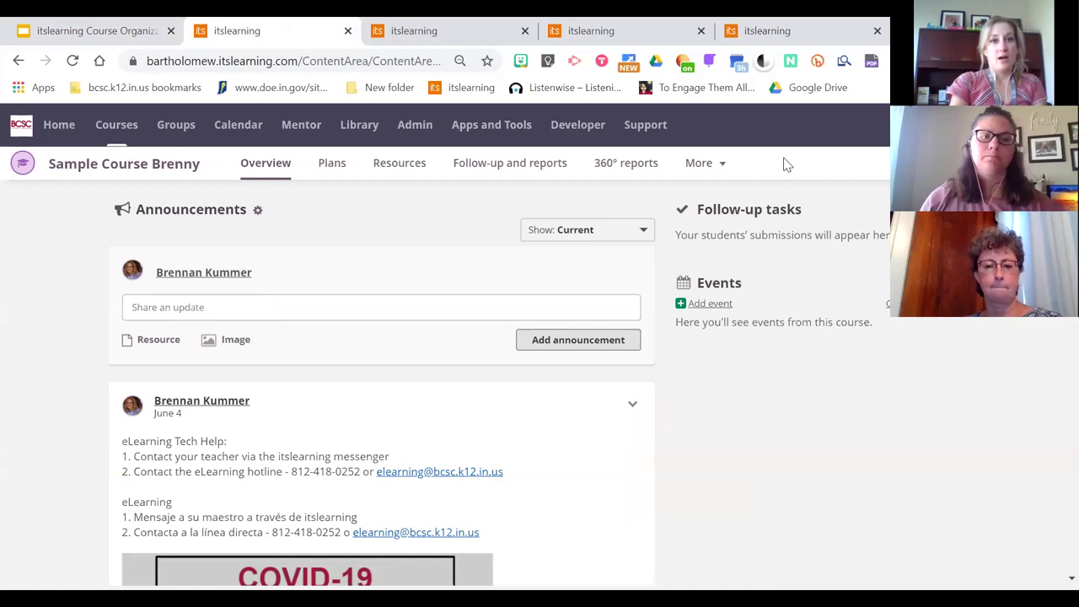
{"action": "left_click", "coordinate": [767, 31]}
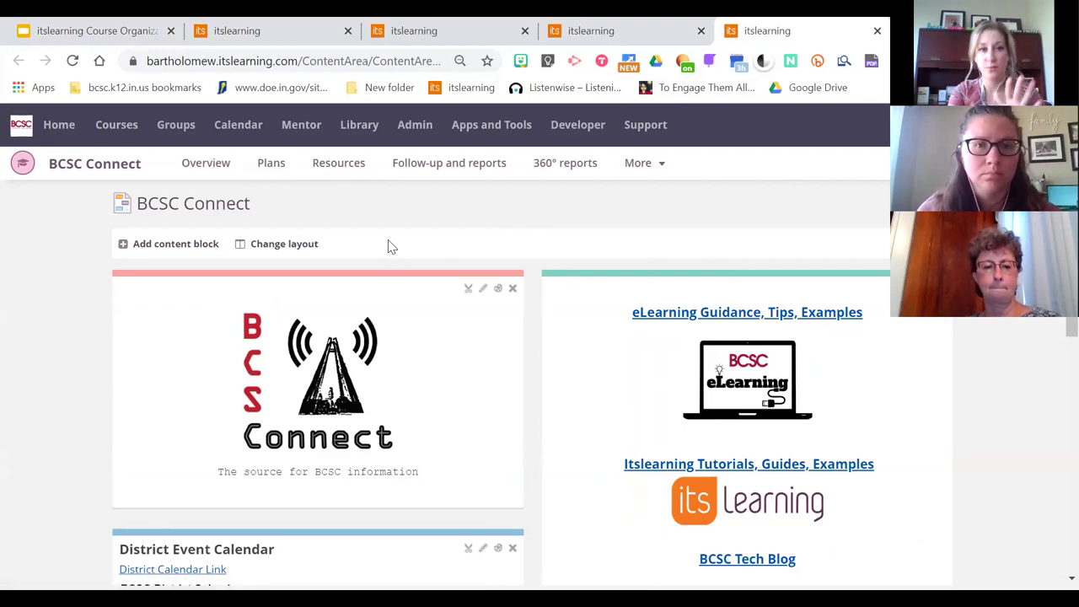
Show BCSC Connect's Resources list with folders like Technology, UDL and Data and Assessments
{"action": "left_click", "coordinate": [342, 168]}
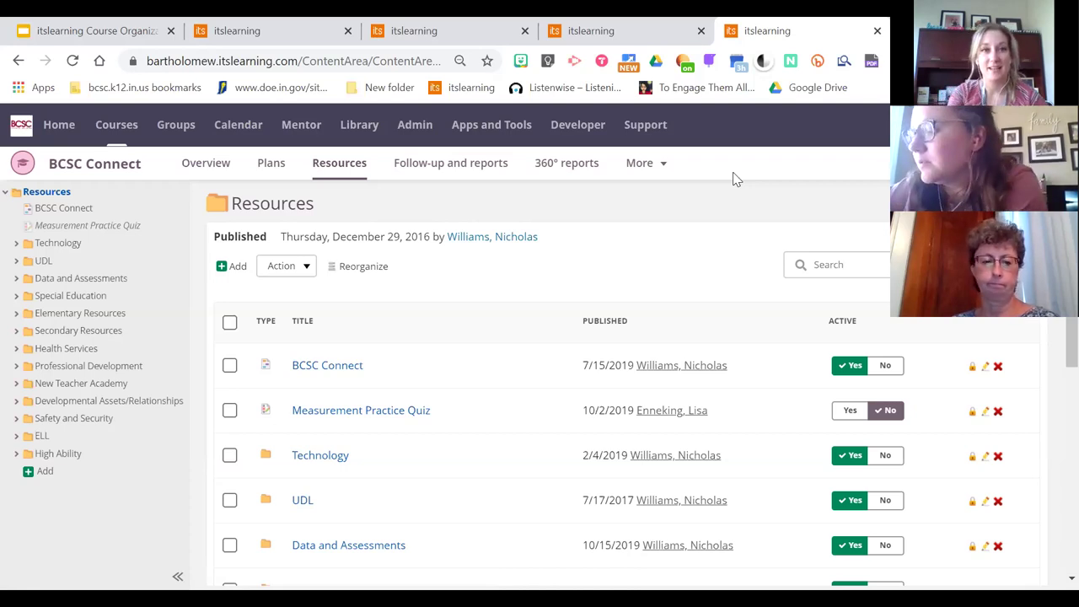
Go back to the sample course Overview and its Announcements feed
{"action": "left_click", "coordinate": [253, 30]}
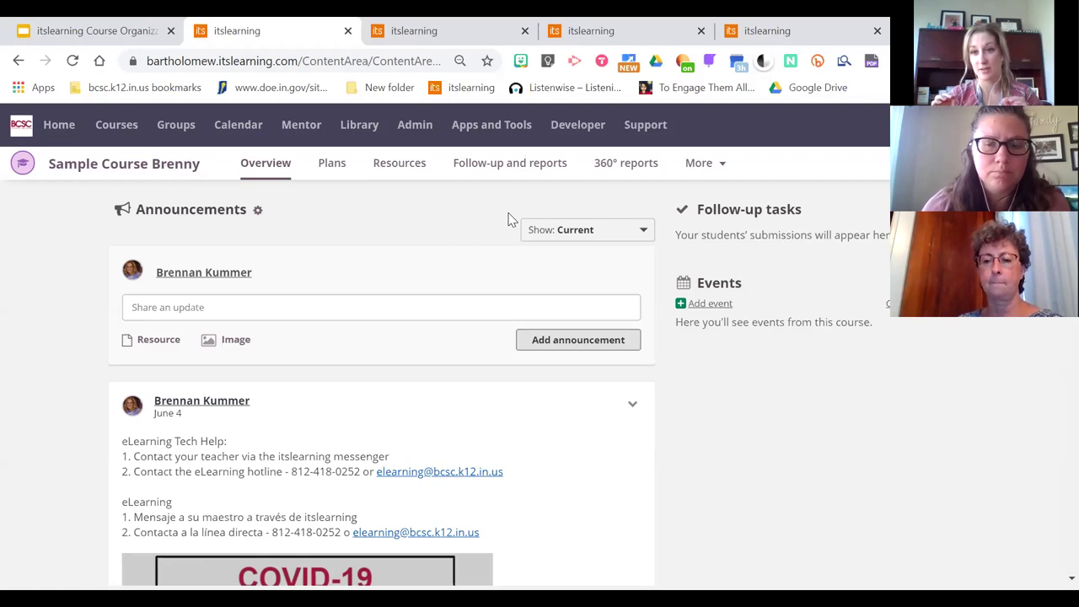
Show the Sample Course Homepage resource with its Welcome, Lessons and Need Help blocks
{"action": "left_click", "coordinate": [411, 28]}
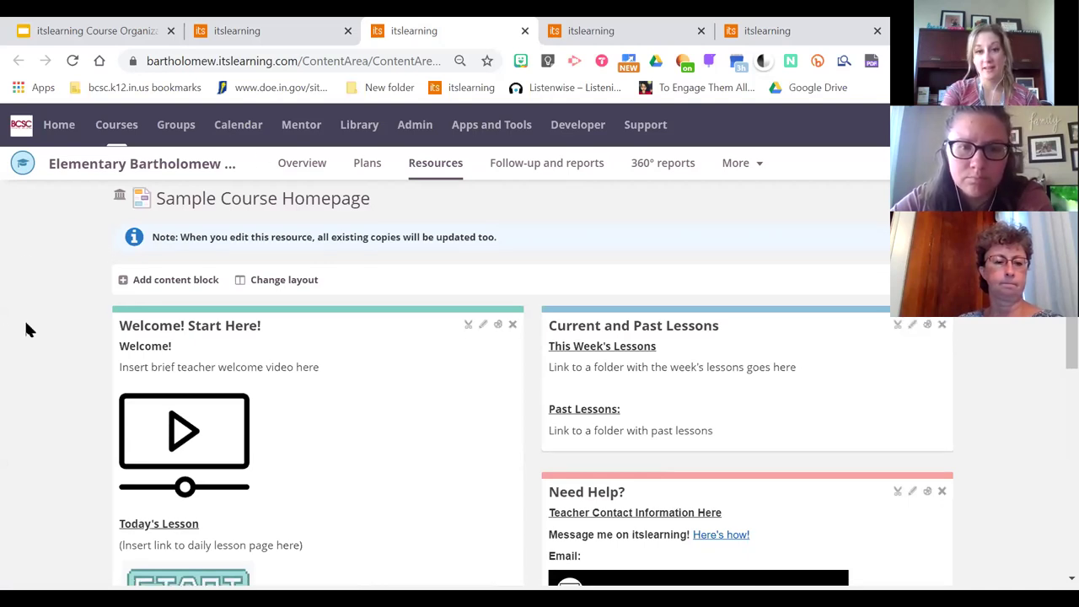
Review the homepage blocks and open its ⋮ menu: edit original, own copy, copy, delete
{"action": "scroll", "coordinate": [25, 328], "scroll_direction": "down", "scroll_amount": 1}
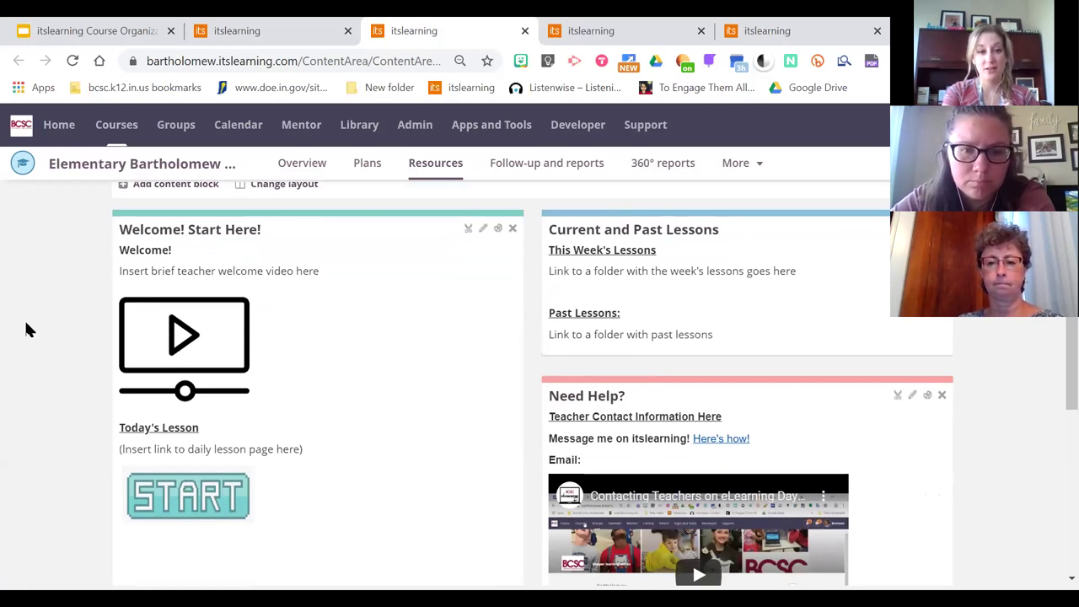
{"action": "scroll", "coordinate": [26, 329], "scroll_direction": "down", "scroll_amount": 1}
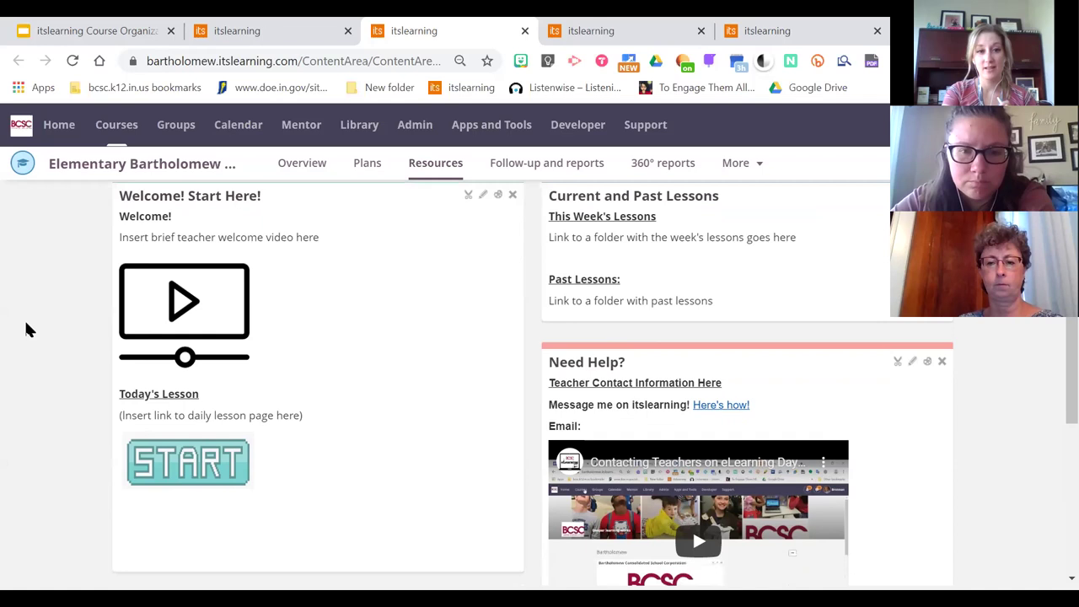
{"action": "scroll", "coordinate": [25, 329], "scroll_direction": "up", "scroll_amount": 1}
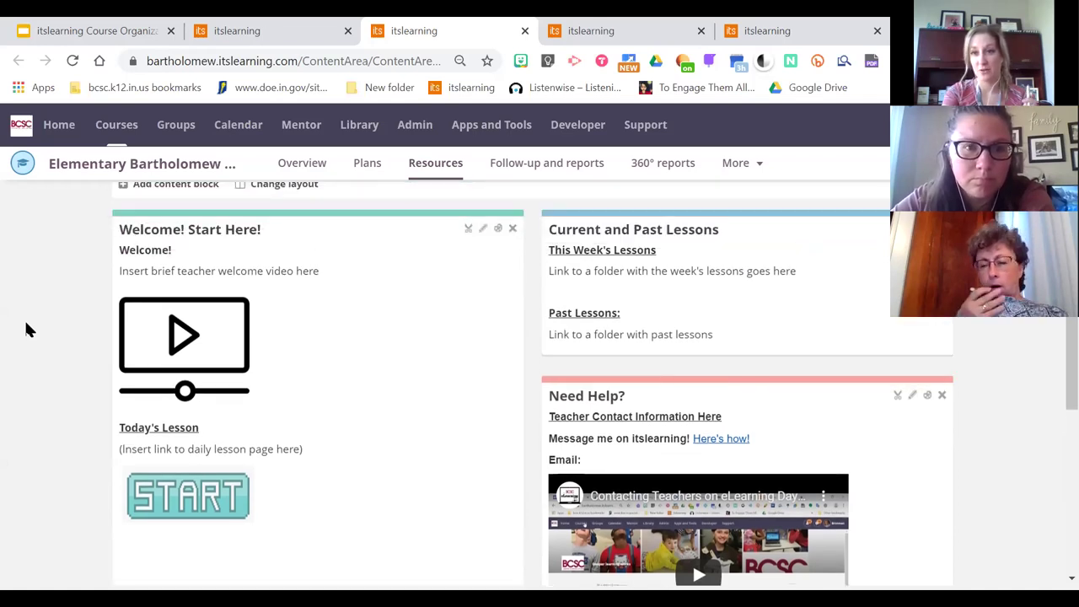
{"action": "scroll", "coordinate": [26, 329], "scroll_direction": "up", "scroll_amount": 1}
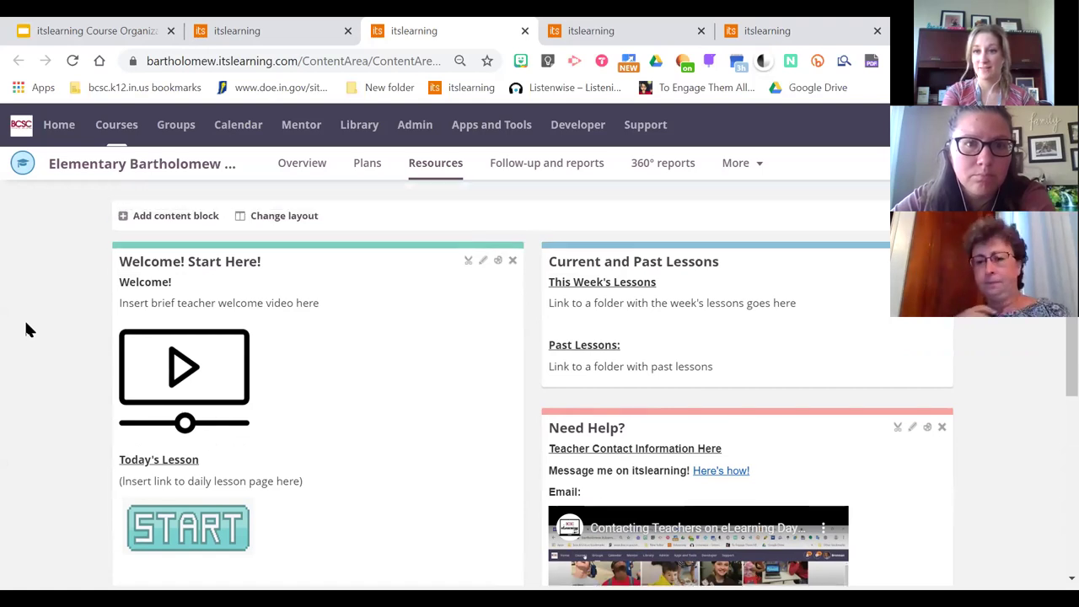
{"action": "scroll", "coordinate": [25, 329], "scroll_direction": "down", "scroll_amount": 1}
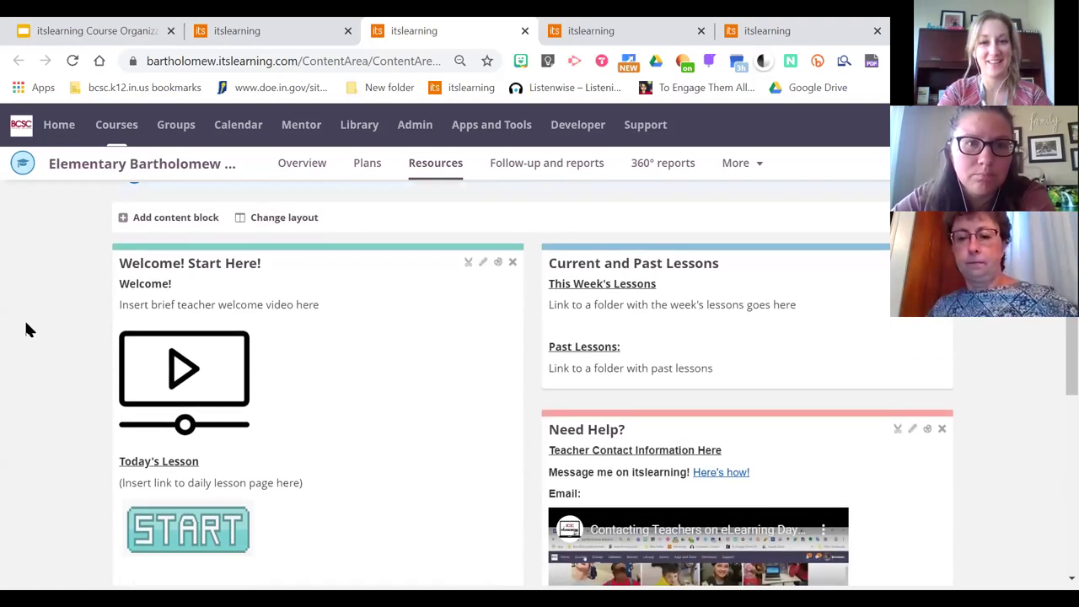
{"action": "scroll", "coordinate": [25, 329], "scroll_direction": "up", "scroll_amount": 1}
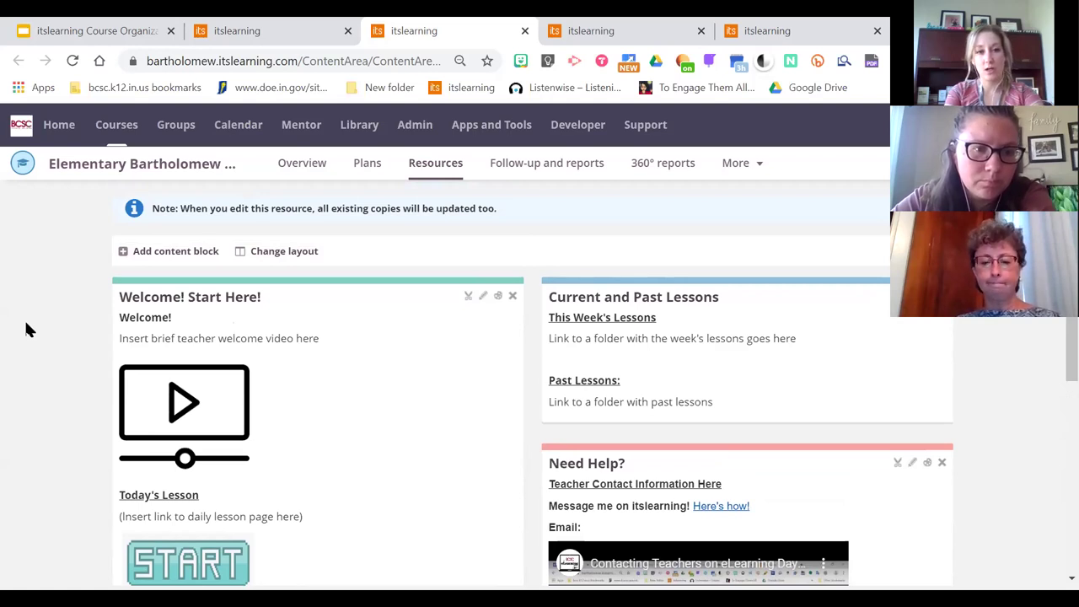
{"action": "scroll", "coordinate": [26, 324], "scroll_direction": "down", "scroll_amount": 2}
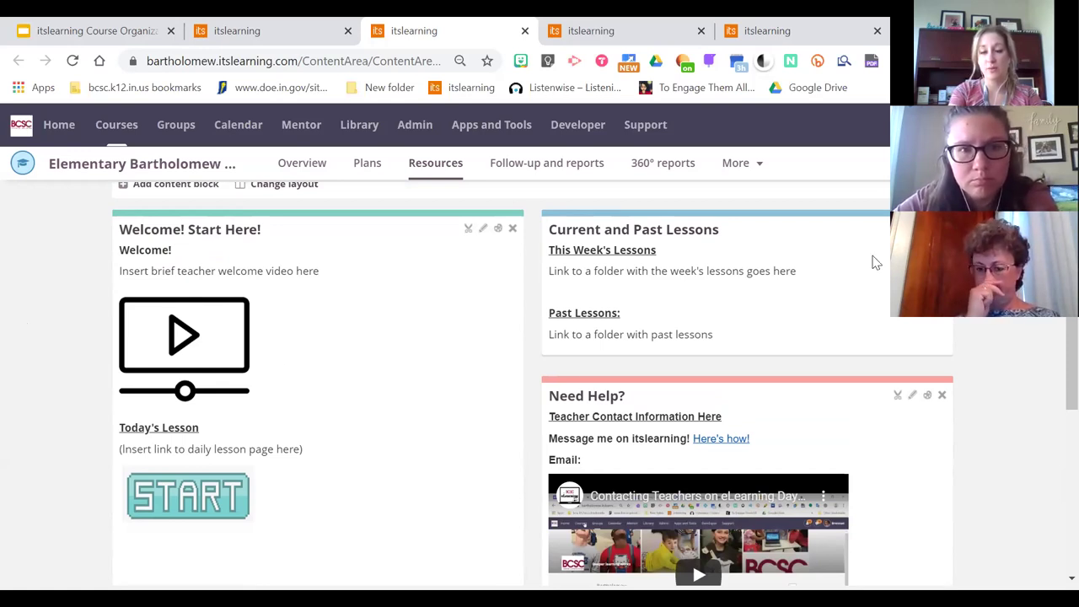
{"action": "scroll", "coordinate": [875, 263], "scroll_direction": "up", "scroll_amount": 3}
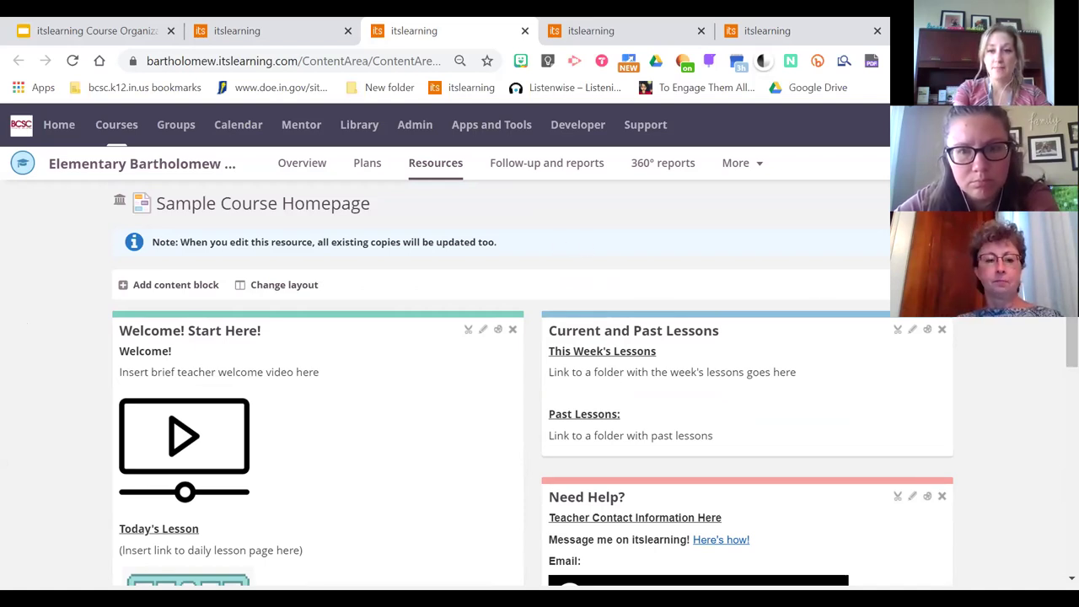
{"action": "left_click", "coordinate": [937, 204]}
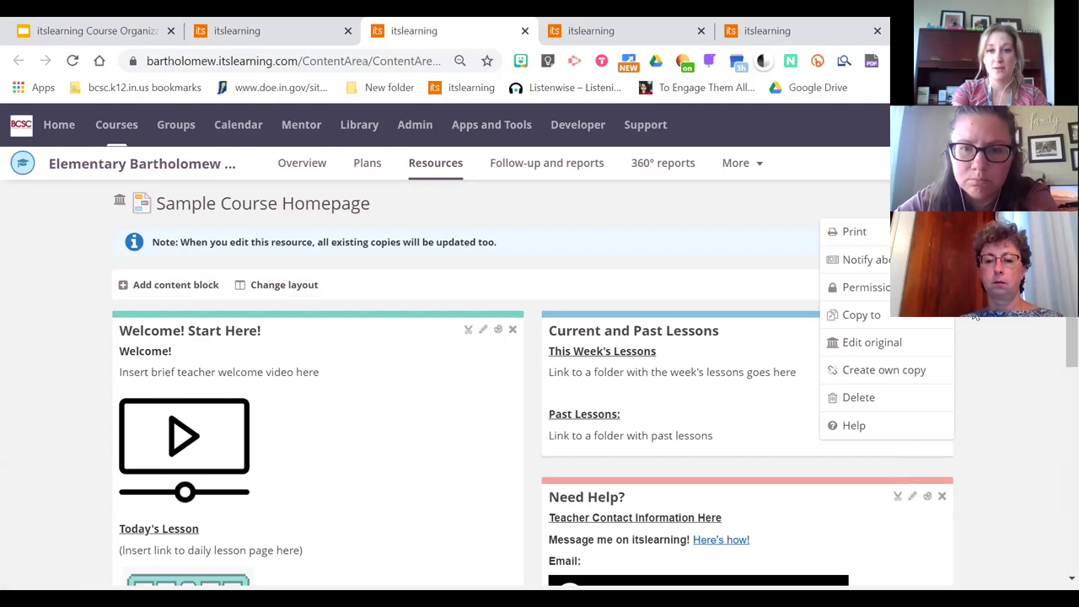
{"action": "scroll", "coordinate": [226, 333], "scroll_direction": "down", "scroll_amount": 1}
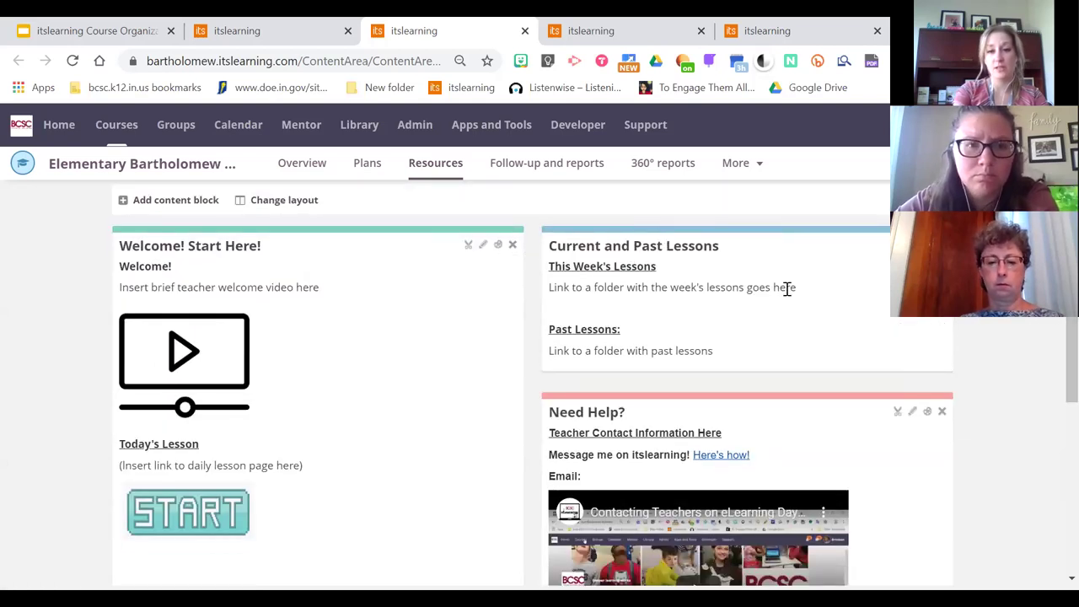
{"action": "scroll", "coordinate": [1053, 318], "scroll_direction": "down", "scroll_amount": 1}
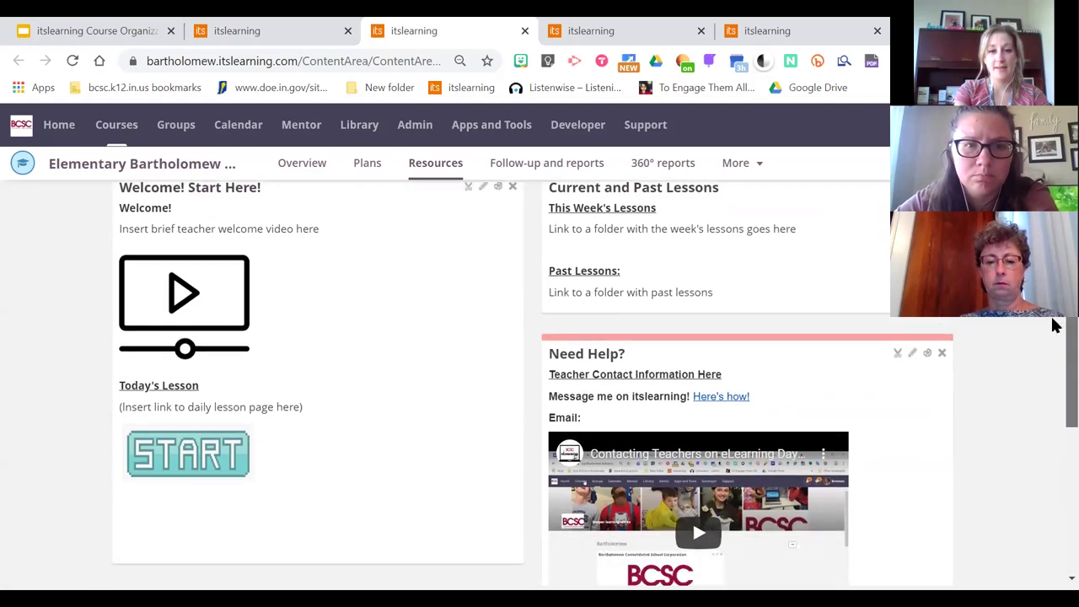
{"action": "scroll", "coordinate": [595, 384], "scroll_direction": "up", "scroll_amount": 1}
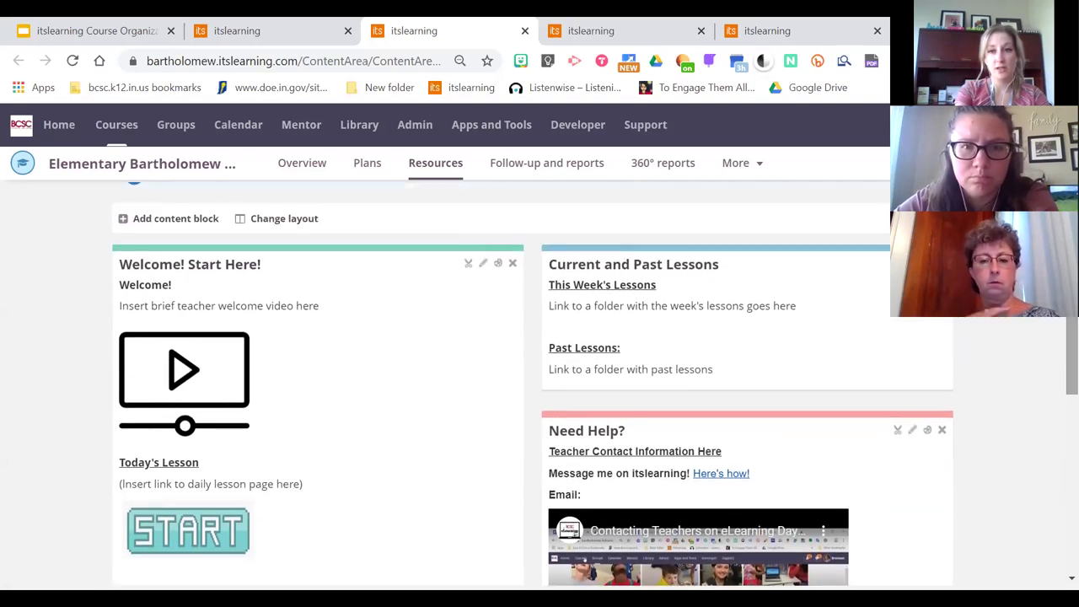
{"action": "scroll", "coordinate": [1071, 371], "scroll_direction": "down", "scroll_amount": 1}
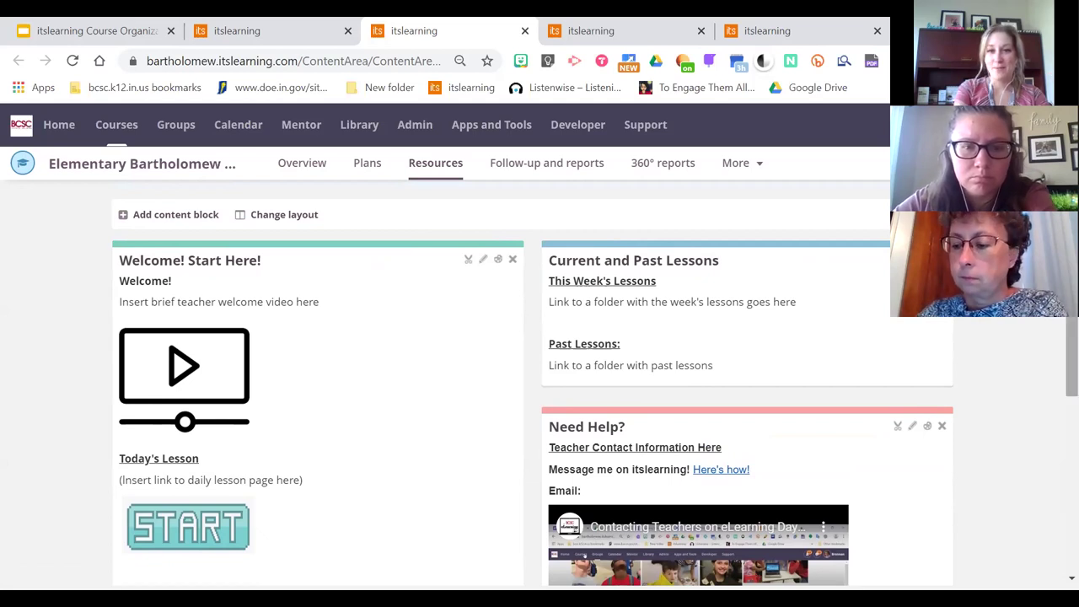
{"action": "scroll", "coordinate": [1055, 323], "scroll_direction": "down", "scroll_amount": 1}
{"action": "scroll", "coordinate": [1055, 322], "scroll_direction": "up", "scroll_amount": 1}
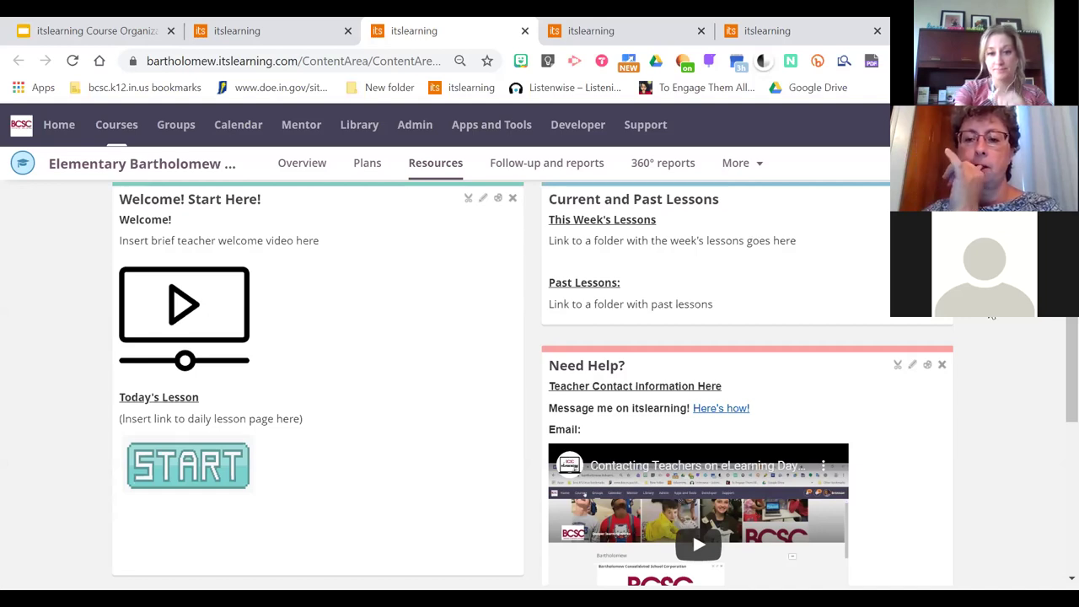
{"action": "scroll", "coordinate": [1072, 371], "scroll_direction": "down", "scroll_amount": 2}
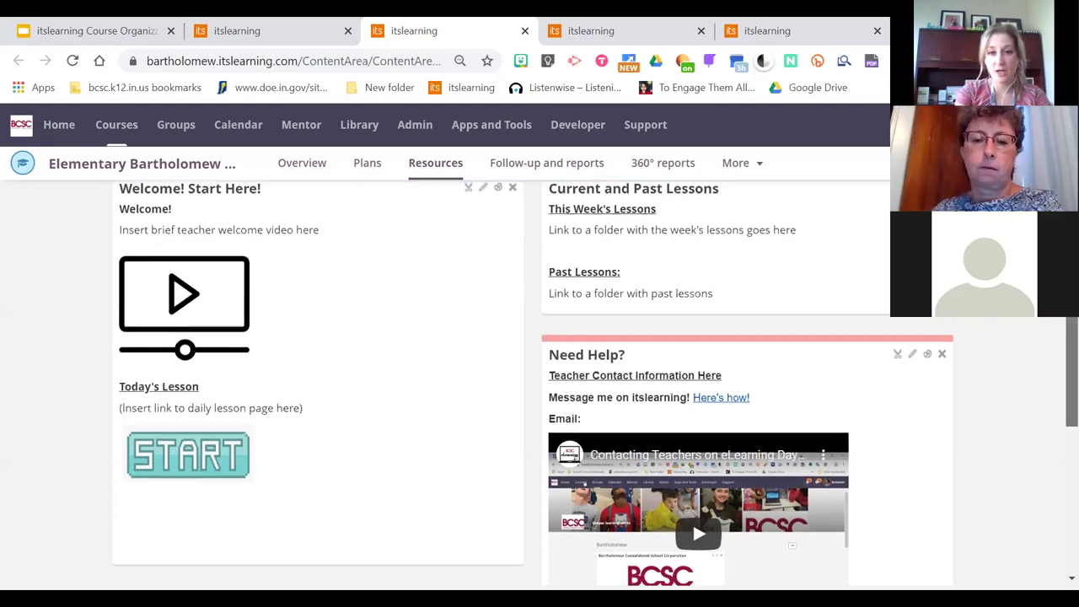
{"action": "scroll", "coordinate": [1054, 337], "scroll_direction": "down", "scroll_amount": 3}
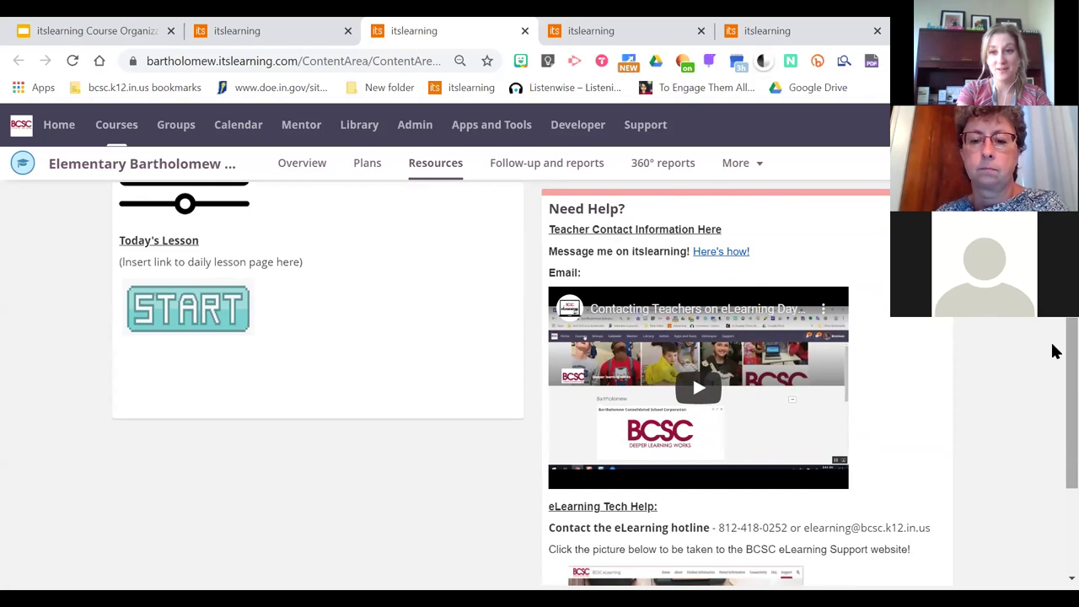
{"action": "scroll", "coordinate": [1054, 352], "scroll_direction": "down", "scroll_amount": 3}
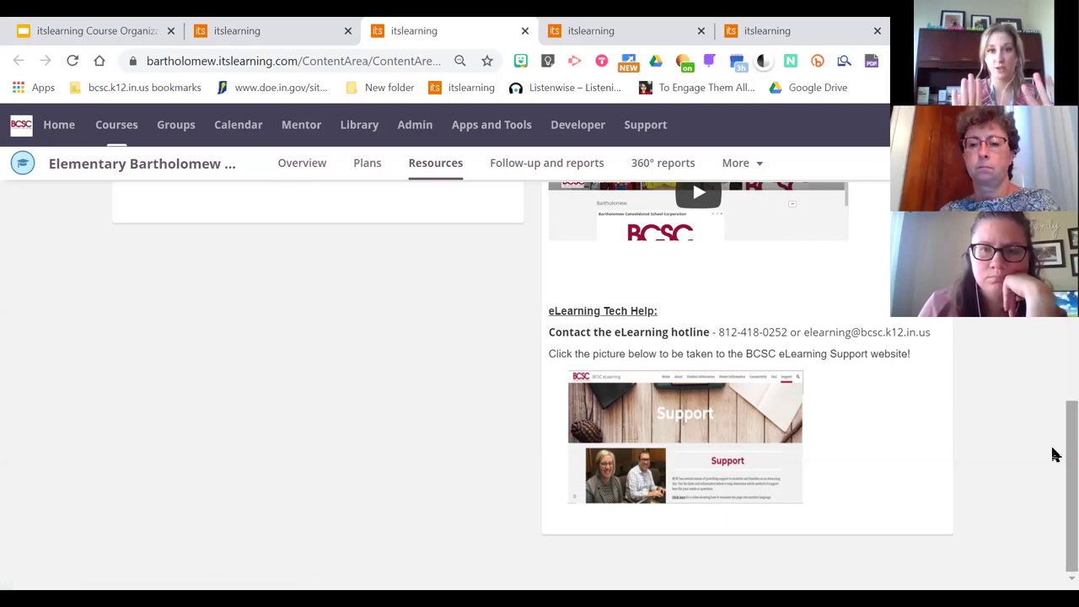
{"action": "left_click_drag", "start_coordinate": [1054, 453], "coordinate": [1064, 236]}
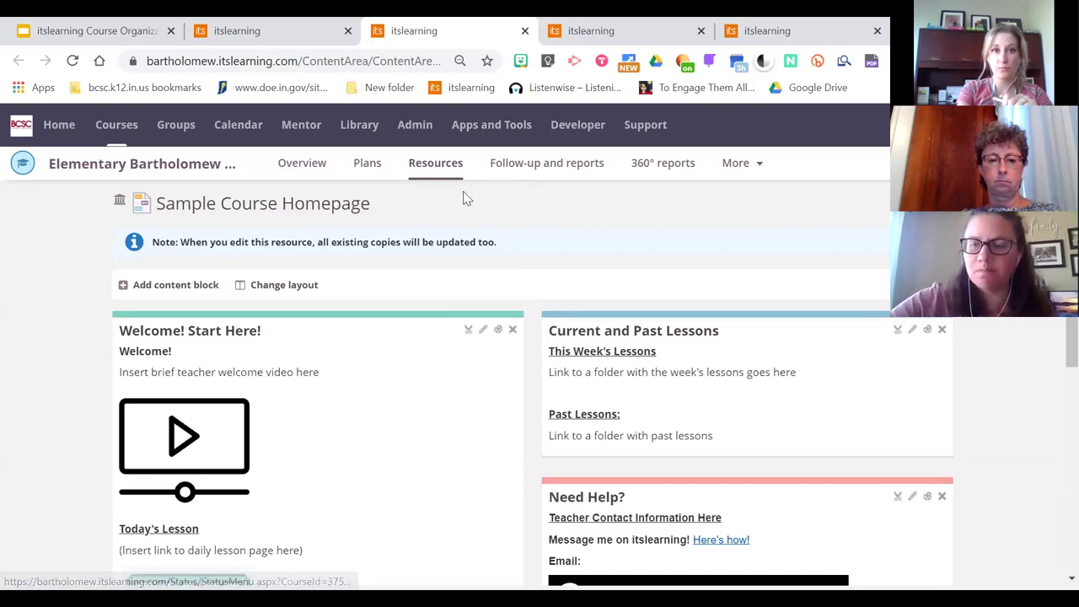
Open the Daily Lesson Page and Resources template from the course's Resources list
{"action": "left_click", "coordinate": [440, 168]}
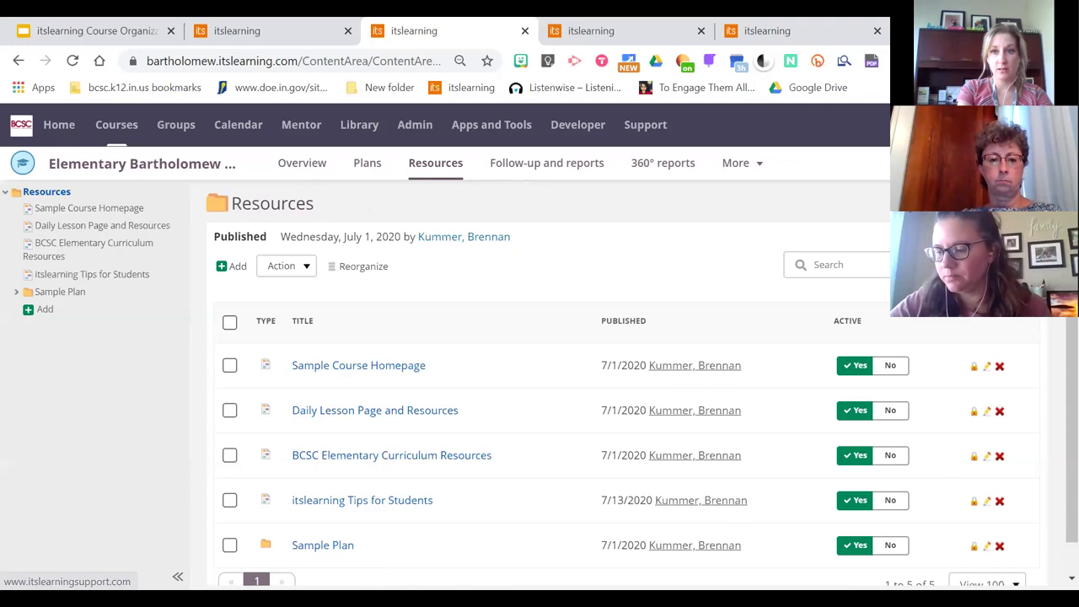
{"action": "scroll", "coordinate": [548, 380], "scroll_direction": "down", "scroll_amount": 1}
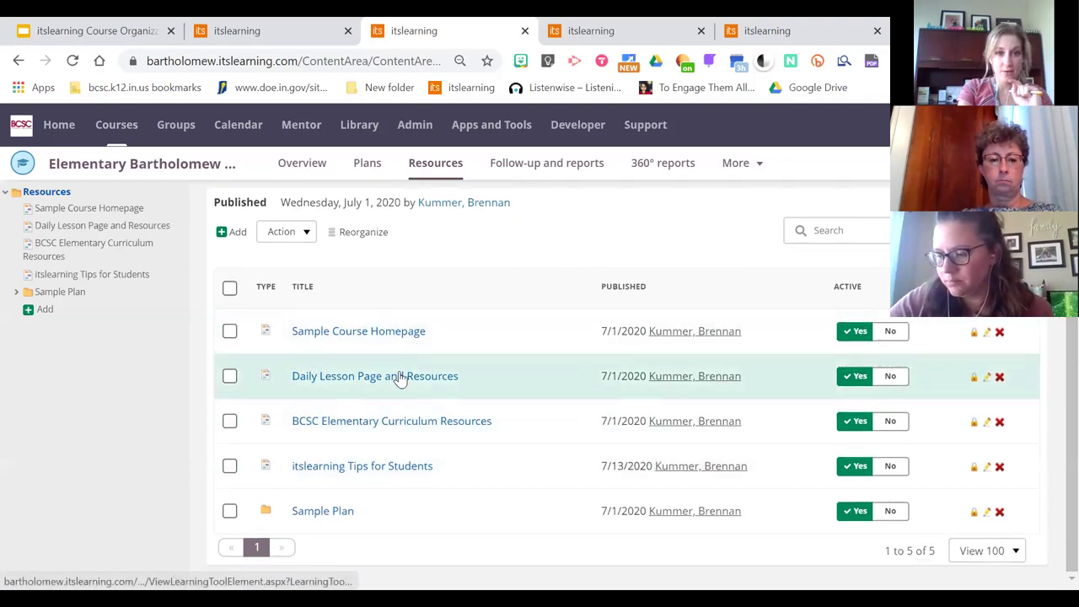
{"action": "left_click", "coordinate": [379, 379]}
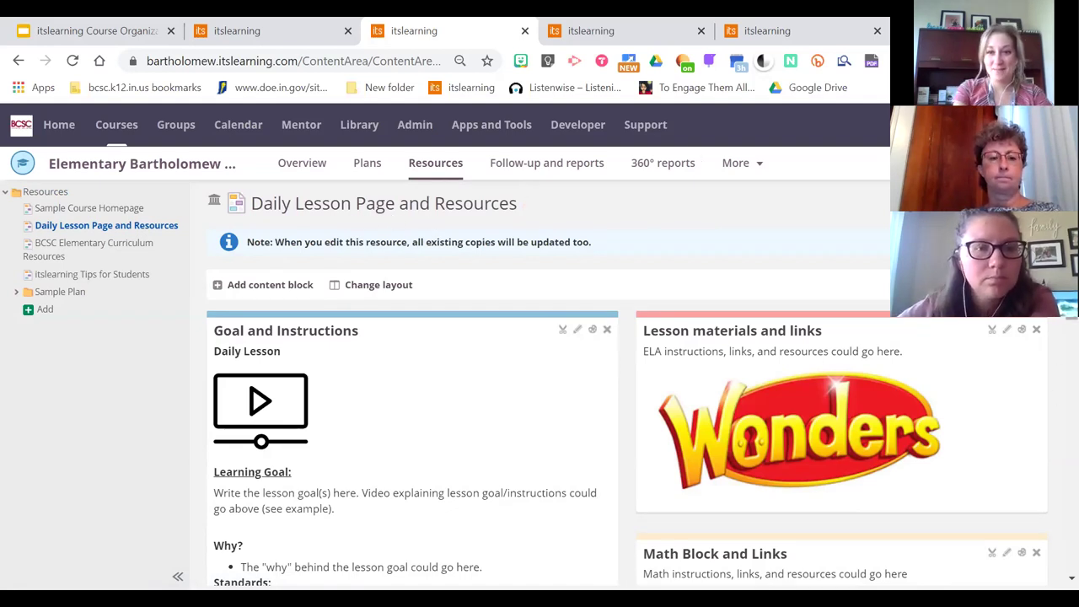
{"action": "scroll", "coordinate": [1058, 354], "scroll_direction": "down", "scroll_amount": 2}
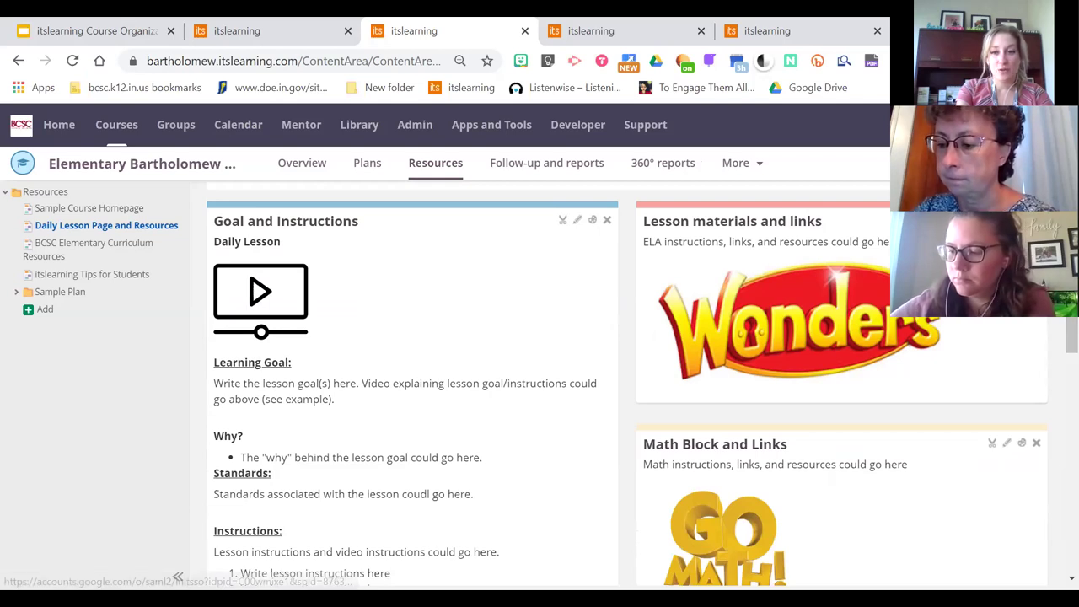
{"action": "scroll", "coordinate": [801, 236], "scroll_direction": "down", "scroll_amount": 2}
{"action": "scroll", "coordinate": [624, 380], "scroll_direction": "up", "scroll_amount": 2}
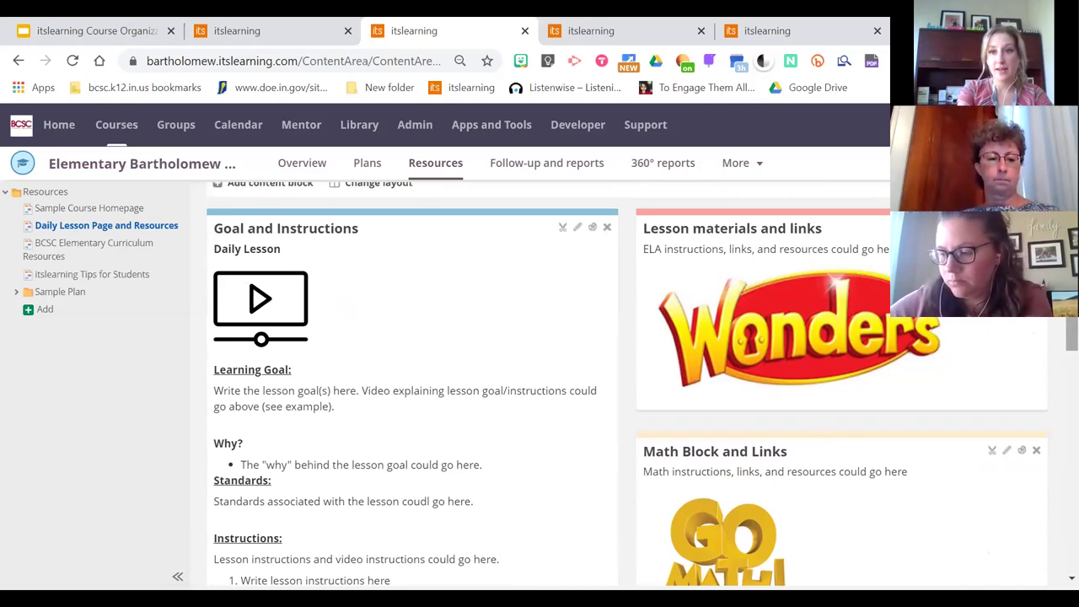
{"action": "scroll", "coordinate": [1012, 337], "scroll_direction": "down", "scroll_amount": 3}
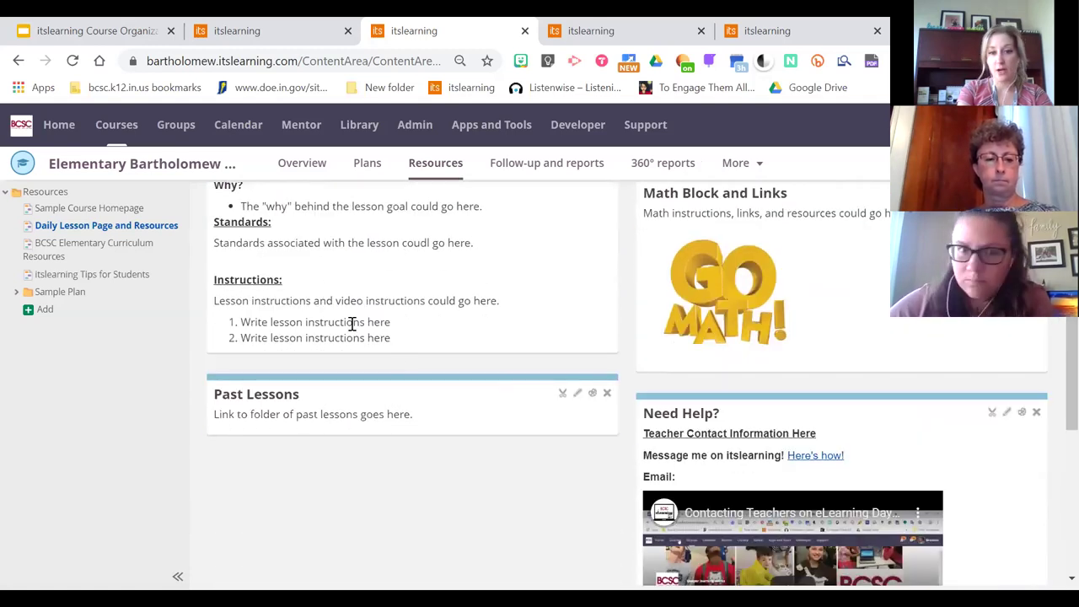
{"action": "scroll", "coordinate": [1052, 371], "scroll_direction": "down", "scroll_amount": 2}
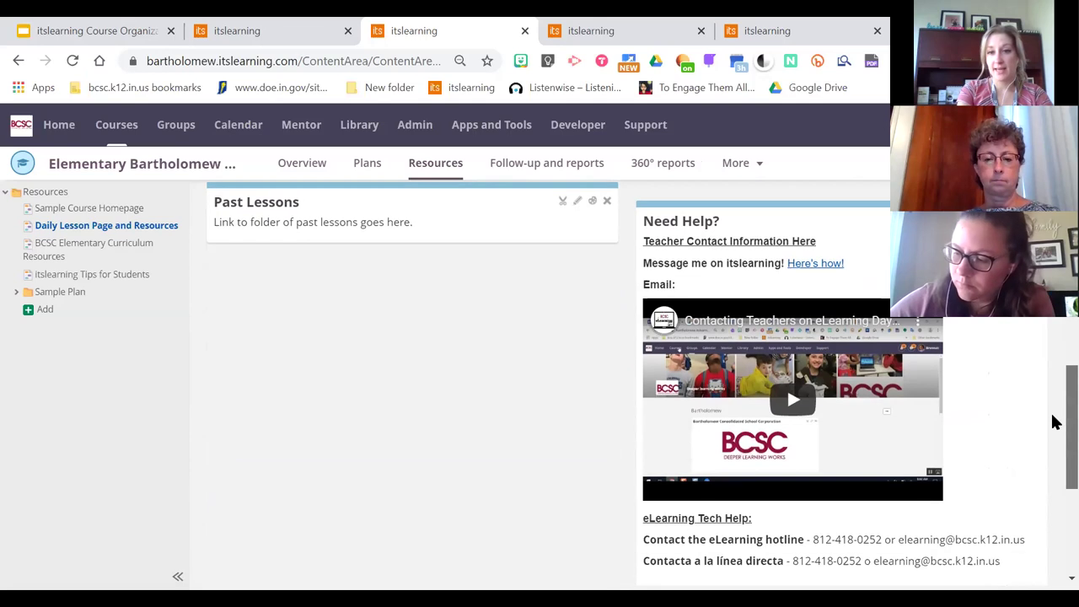
{"action": "scroll", "coordinate": [1053, 432], "scroll_direction": "down", "scroll_amount": 3}
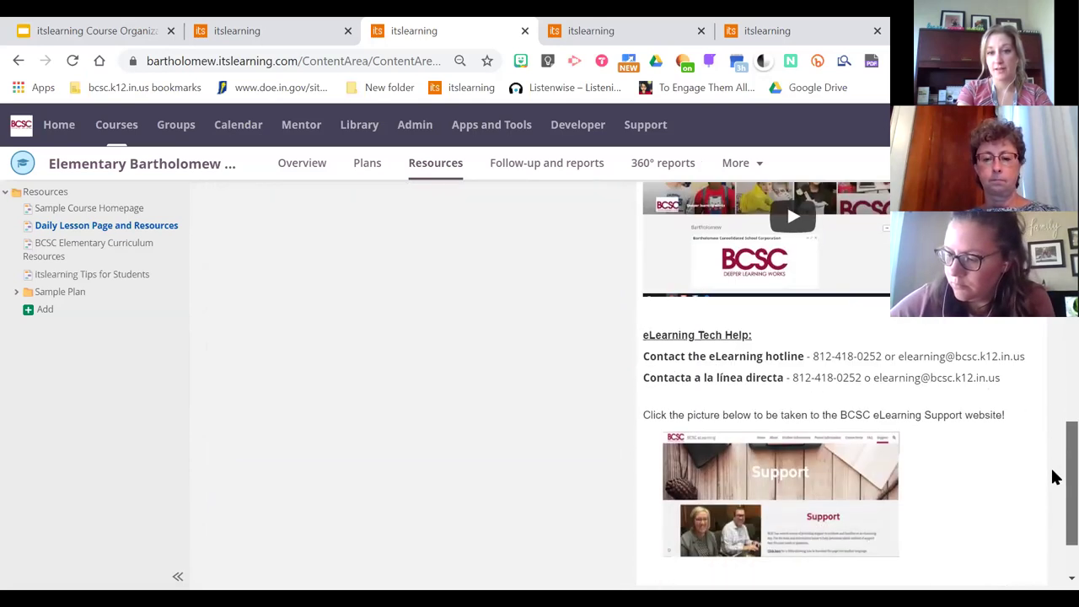
{"action": "scroll", "coordinate": [1052, 459], "scroll_direction": "up", "scroll_amount": 10}
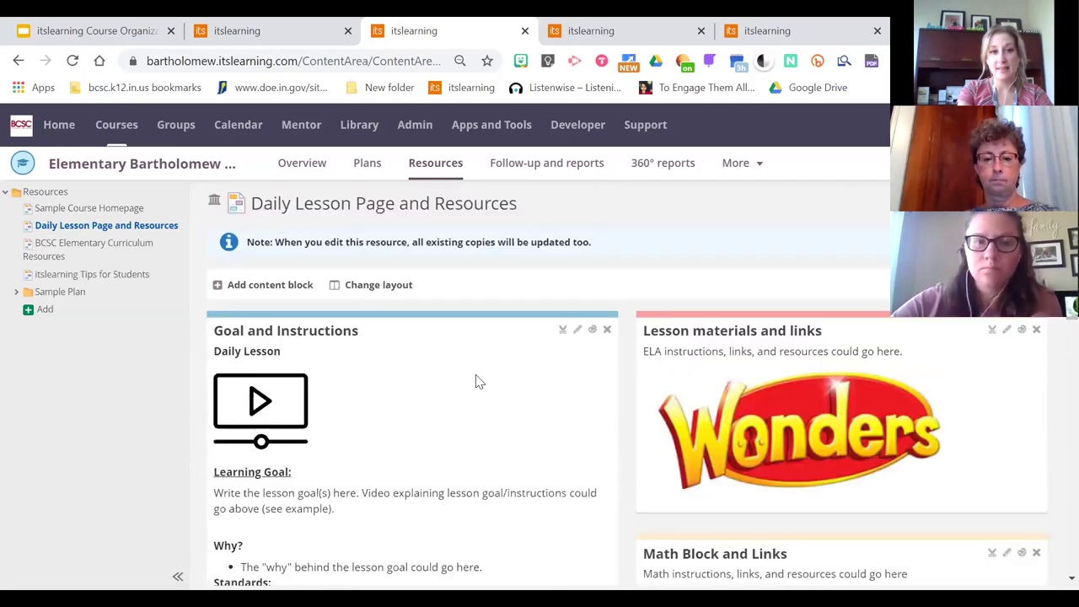
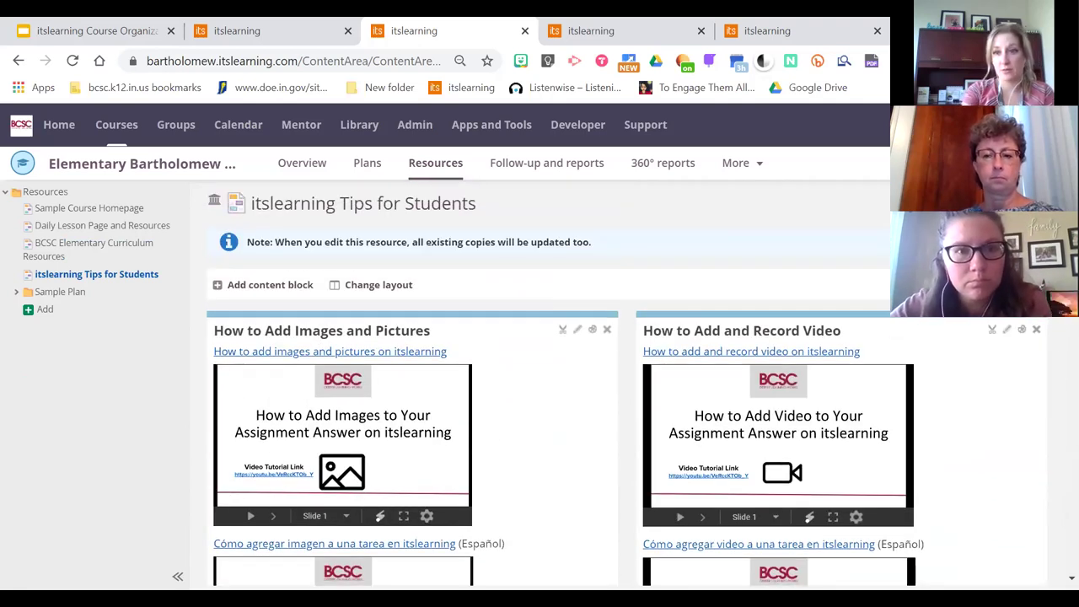
Scroll the tips page, then bring up the Secondary Bartholomew template course overview tab
{"action": "scroll", "coordinate": [624, 384], "scroll_direction": "down", "scroll_amount": 1}
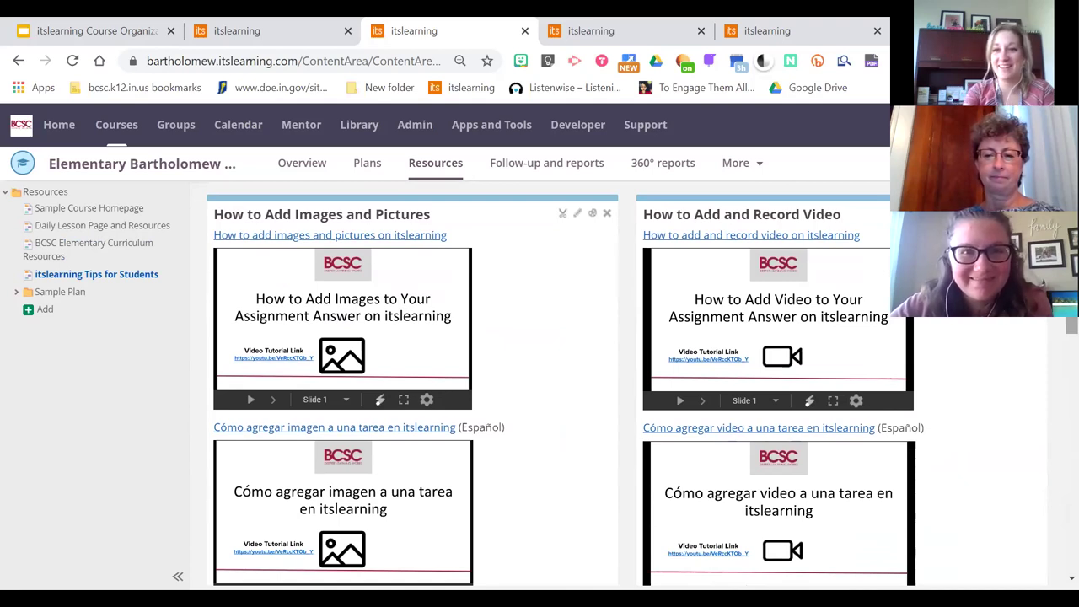
{"action": "scroll", "coordinate": [539, 380], "scroll_direction": "down", "scroll_amount": 1}
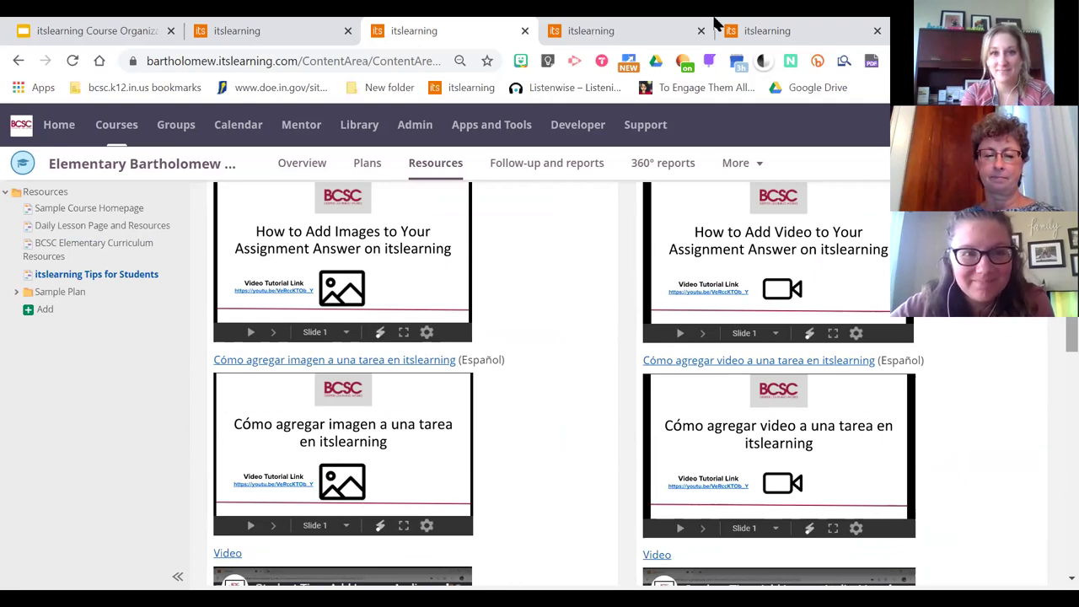
{"action": "left_click", "coordinate": [586, 31]}
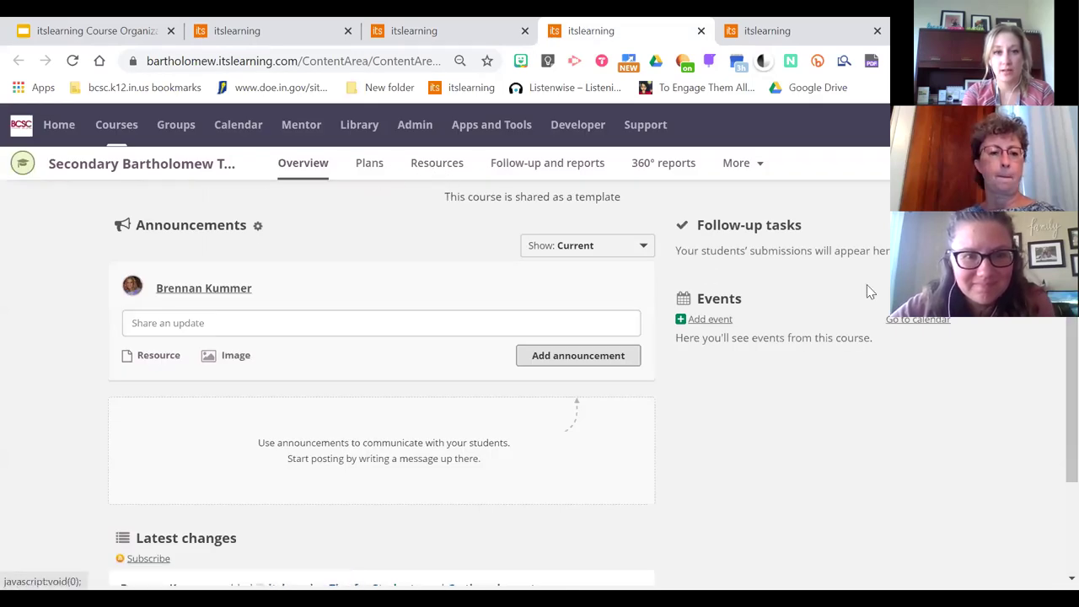
Open the Sample Course Homepage from the secondary course's Resources and look through it
{"action": "left_click", "coordinate": [432, 167]}
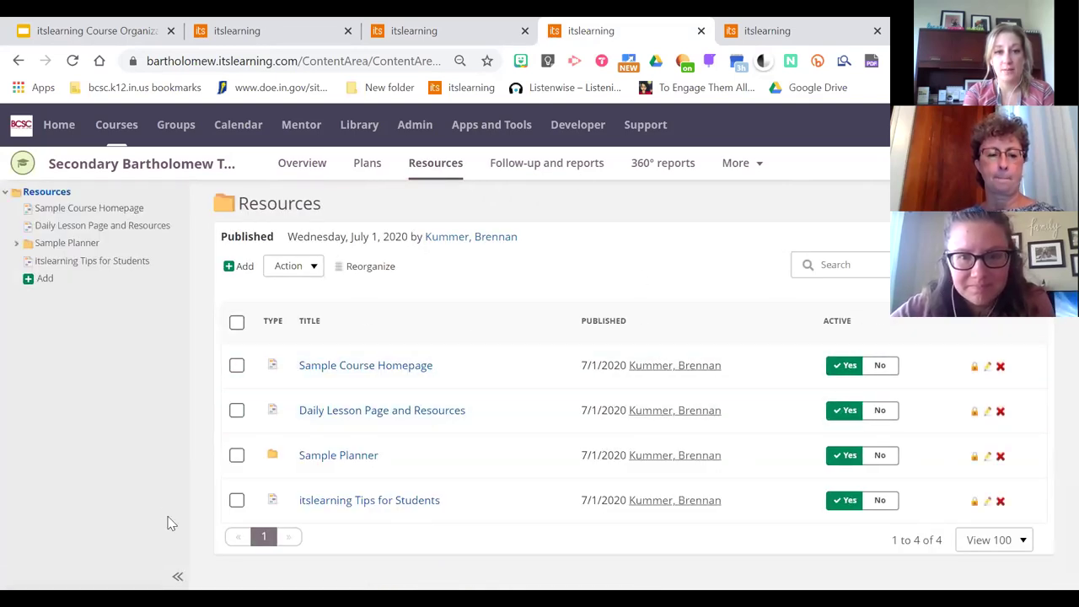
{"action": "left_click", "coordinate": [357, 368]}
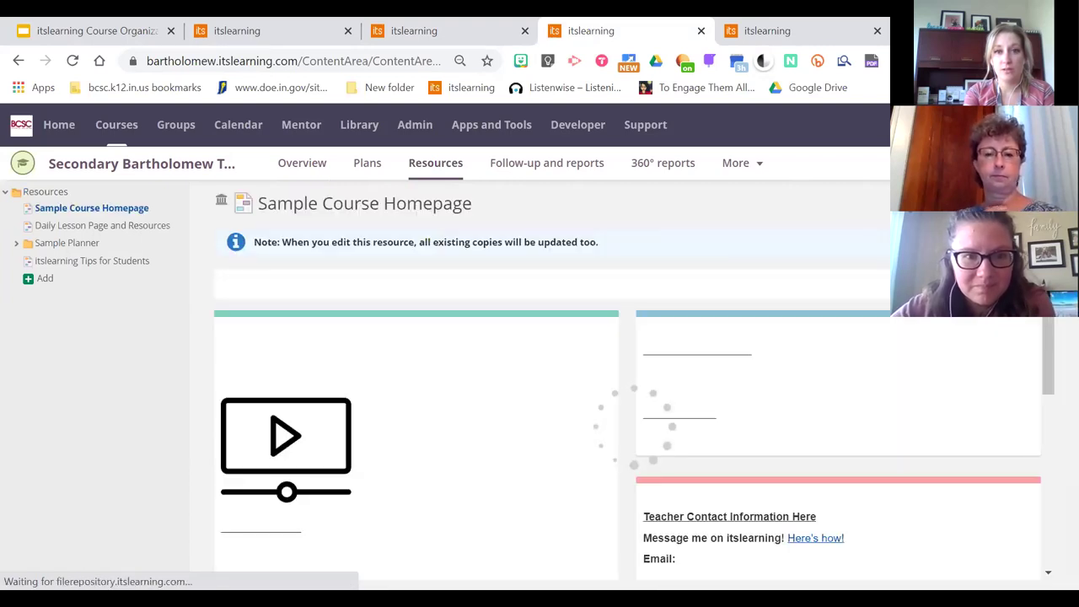
{"action": "scroll", "coordinate": [548, 379], "scroll_direction": "down", "scroll_amount": 2}
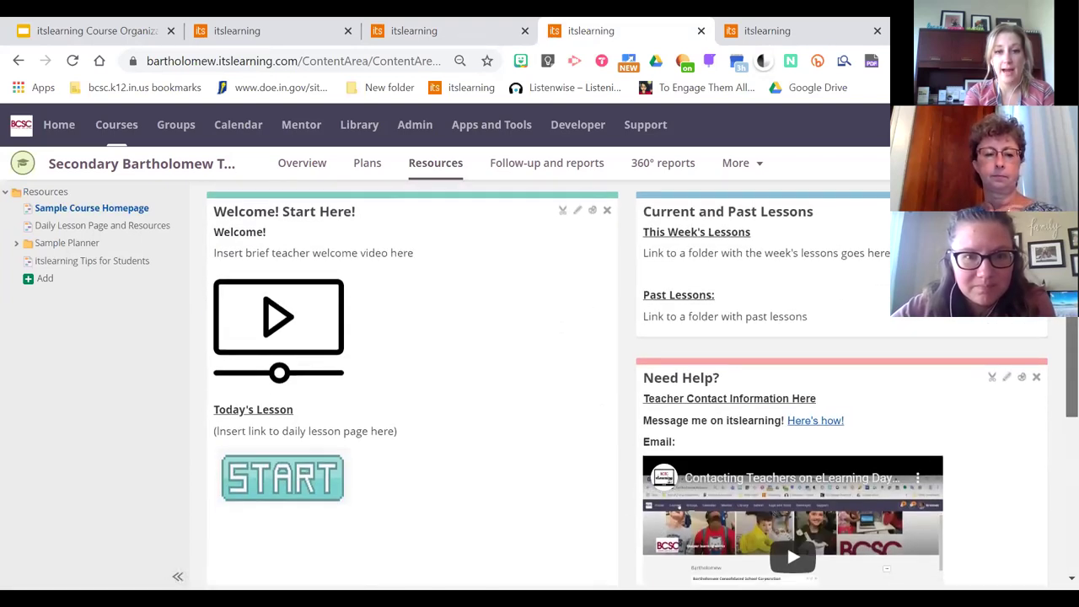
{"action": "scroll", "coordinate": [619, 278], "scroll_direction": "up", "scroll_amount": 1}
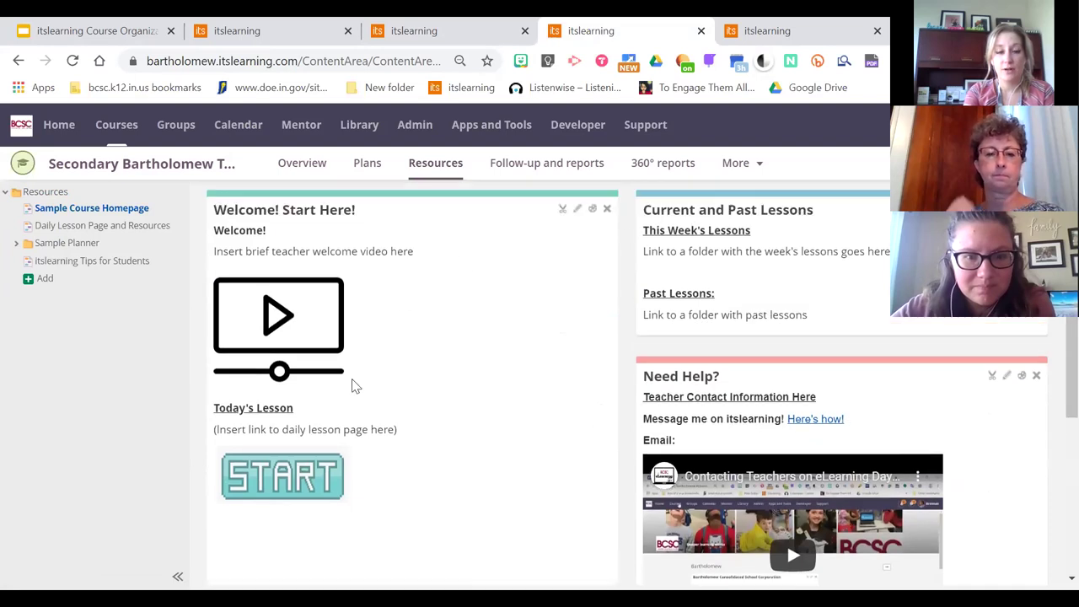
{"action": "scroll", "coordinate": [1054, 320], "scroll_direction": "down", "scroll_amount": 1}
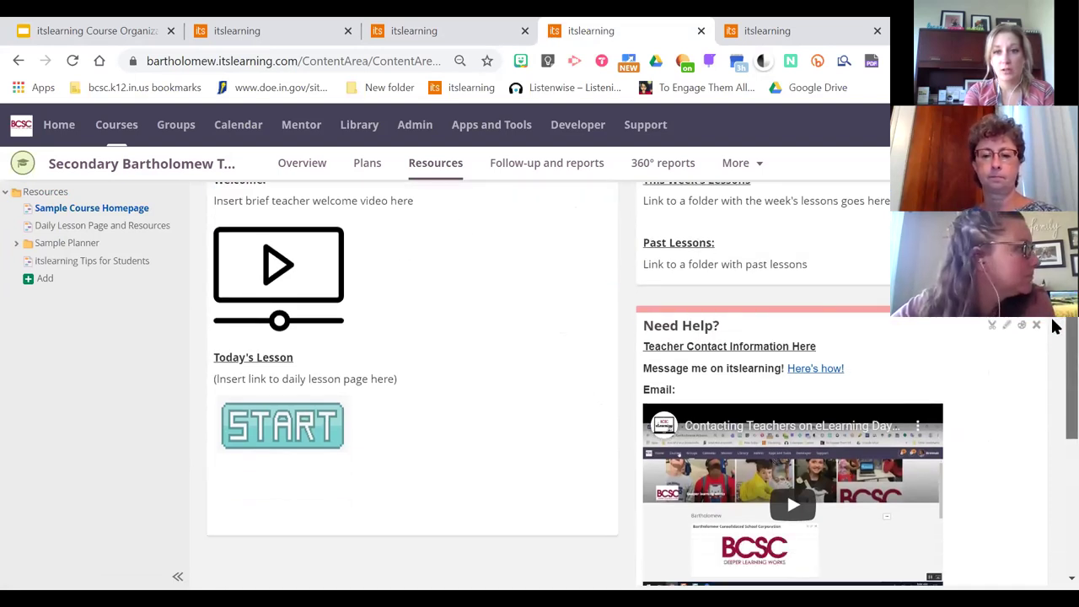
{"action": "scroll", "coordinate": [1053, 323], "scroll_direction": "up", "scroll_amount": 1}
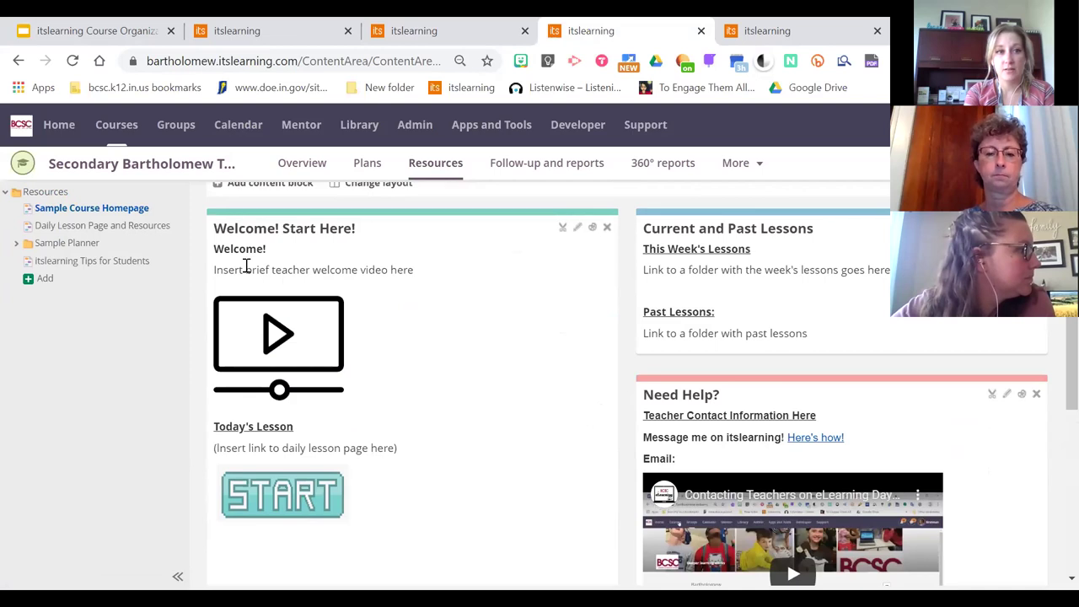
Review the Daily Lesson Page and Tips for Students pages, ending in the Sample Planner folder
{"action": "left_click", "coordinate": [105, 226]}
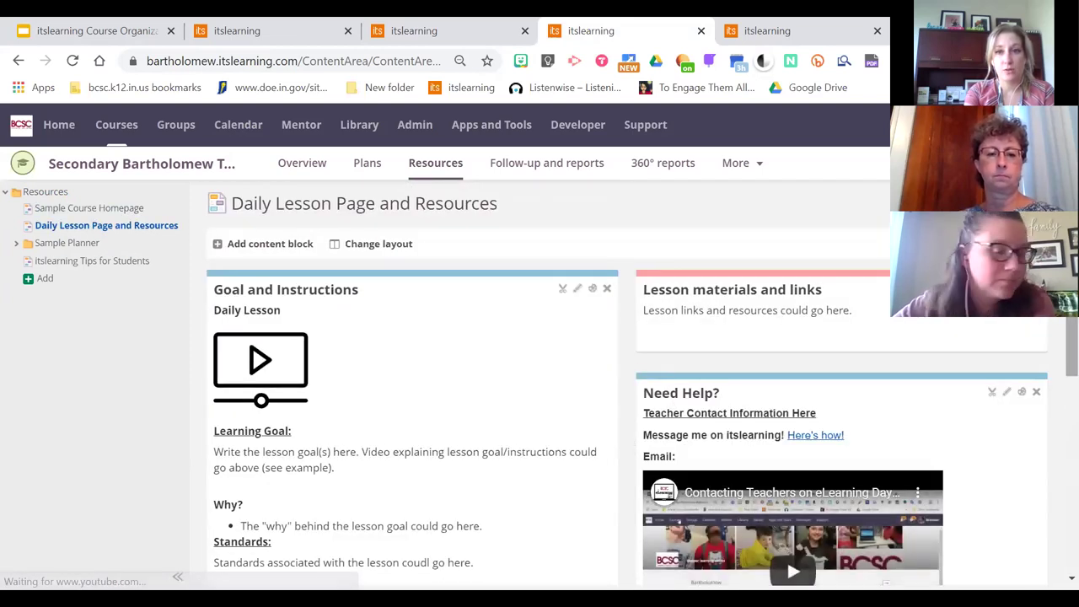
{"action": "scroll", "coordinate": [1053, 366], "scroll_direction": "down", "scroll_amount": 3}
{"action": "scroll", "coordinate": [1053, 378], "scroll_direction": "up", "scroll_amount": 2}
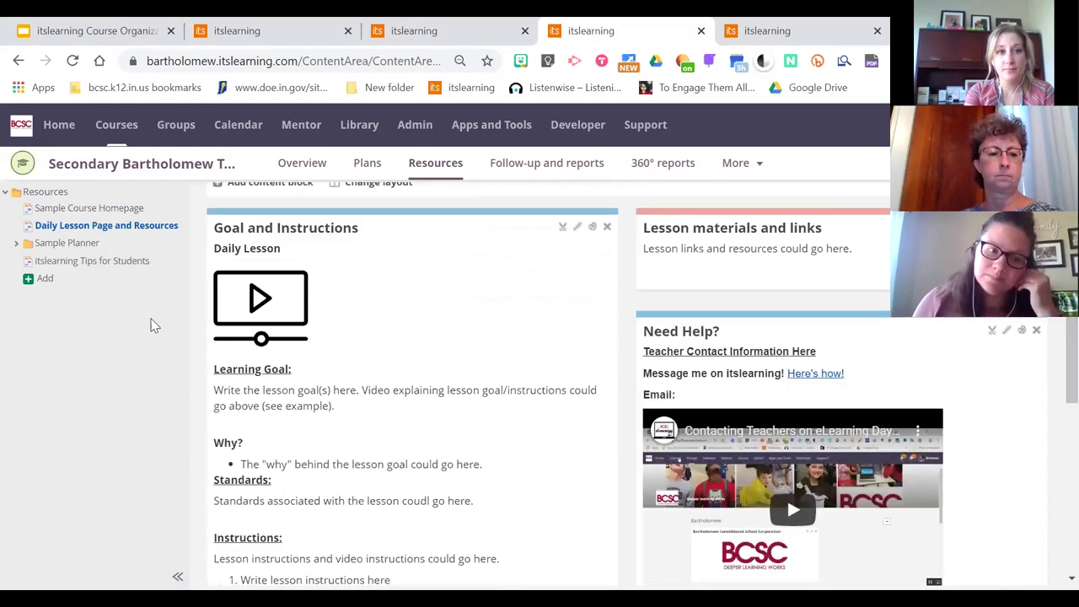
{"action": "left_click", "coordinate": [98, 263]}
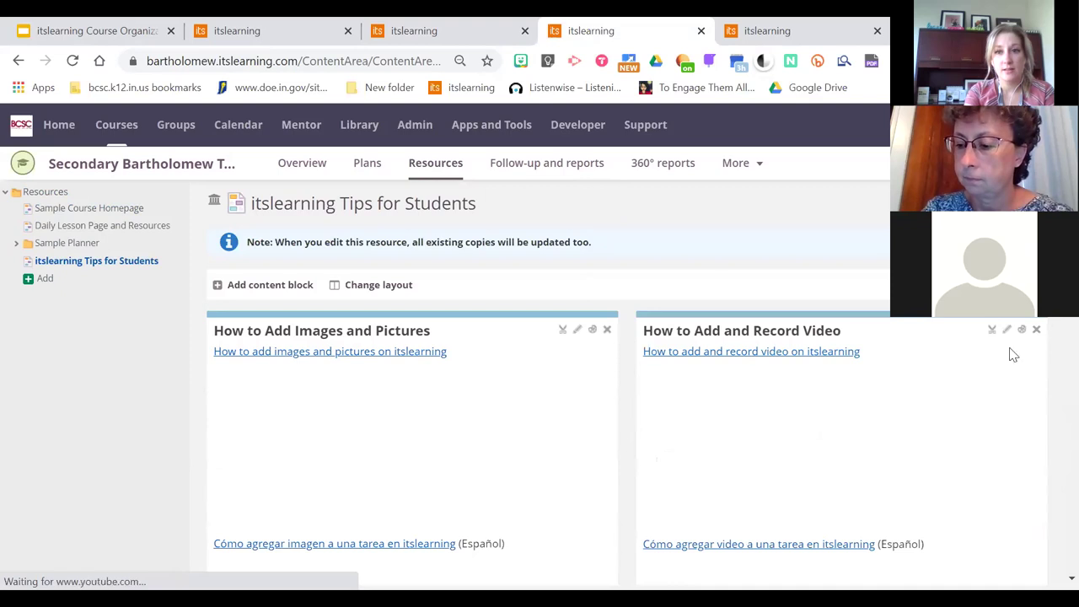
{"action": "scroll", "coordinate": [1054, 356], "scroll_direction": "down", "scroll_amount": 5}
{"action": "scroll", "coordinate": [1053, 388], "scroll_direction": "up", "scroll_amount": 2}
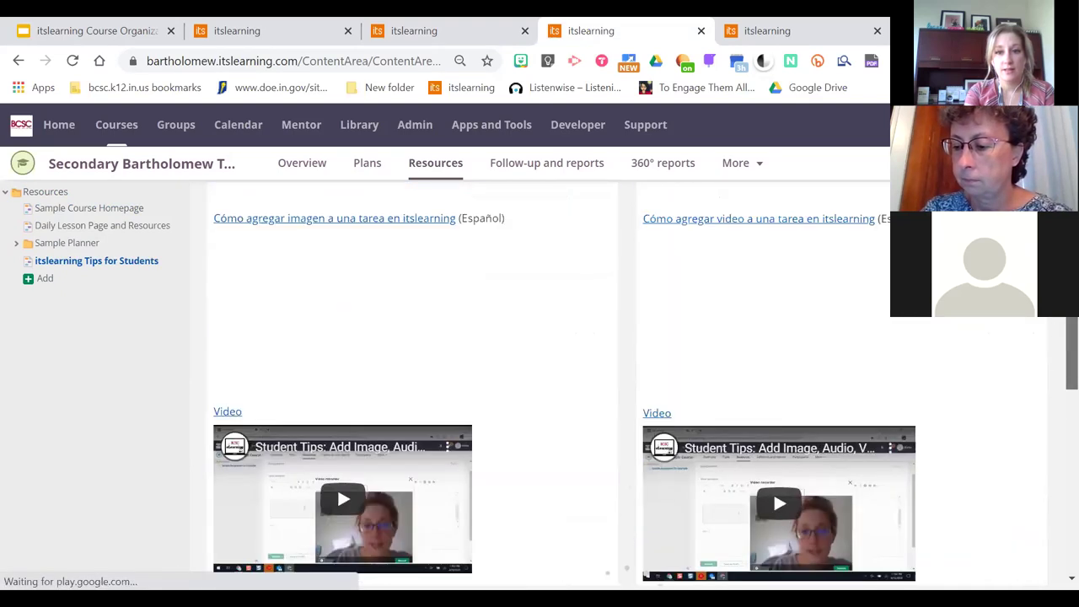
{"action": "scroll", "coordinate": [1053, 388], "scroll_direction": "up", "scroll_amount": 4}
{"action": "left_click", "coordinate": [55, 242]}
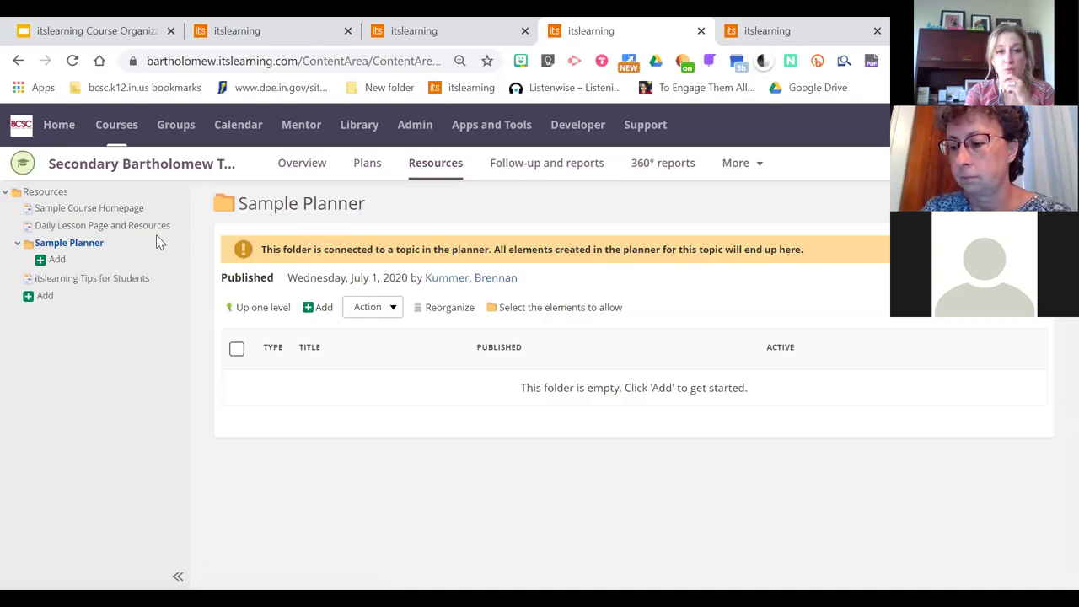
On the Plans page, expand Sample Planner's '1 Plan' to show its untitled plan
{"action": "left_click", "coordinate": [368, 165]}
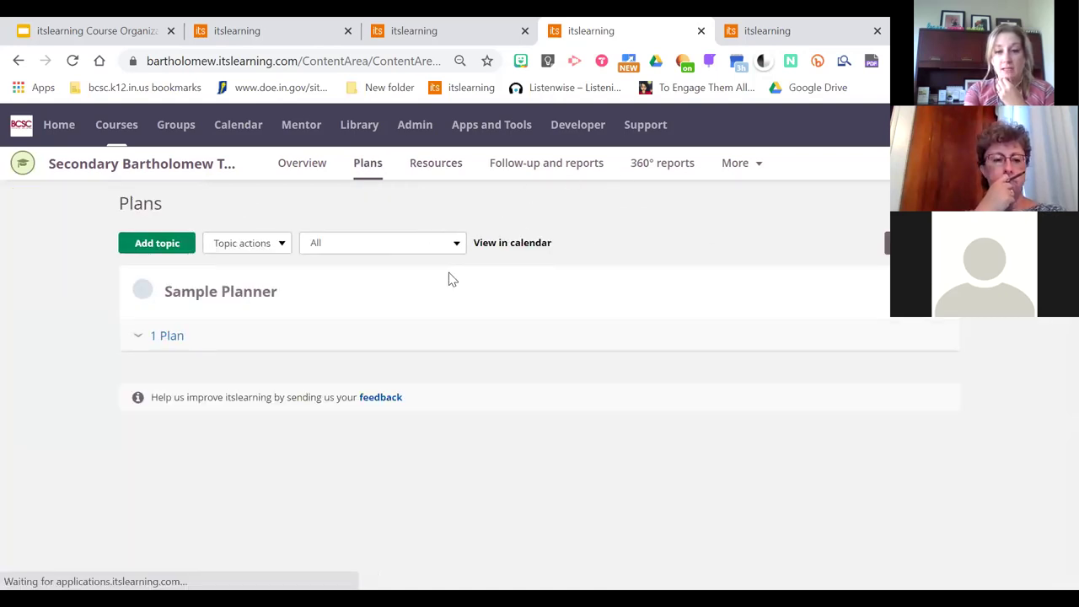
{"action": "left_click", "coordinate": [168, 346]}
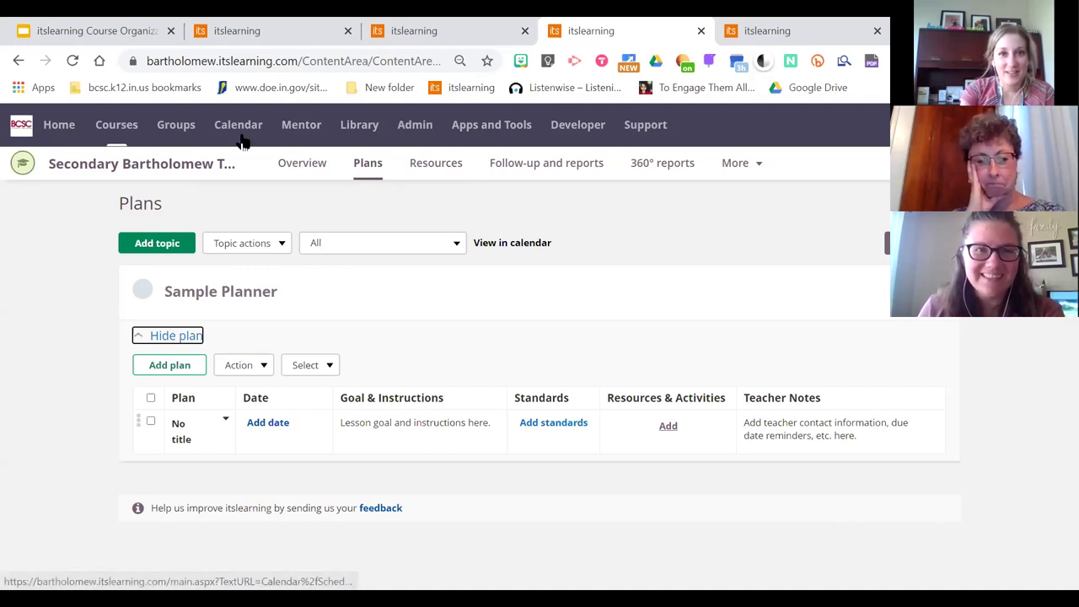
Close the two extra course tabs and open Add element in Sample Course Brenny's Resources
{"action": "left_click", "coordinate": [525, 31]}
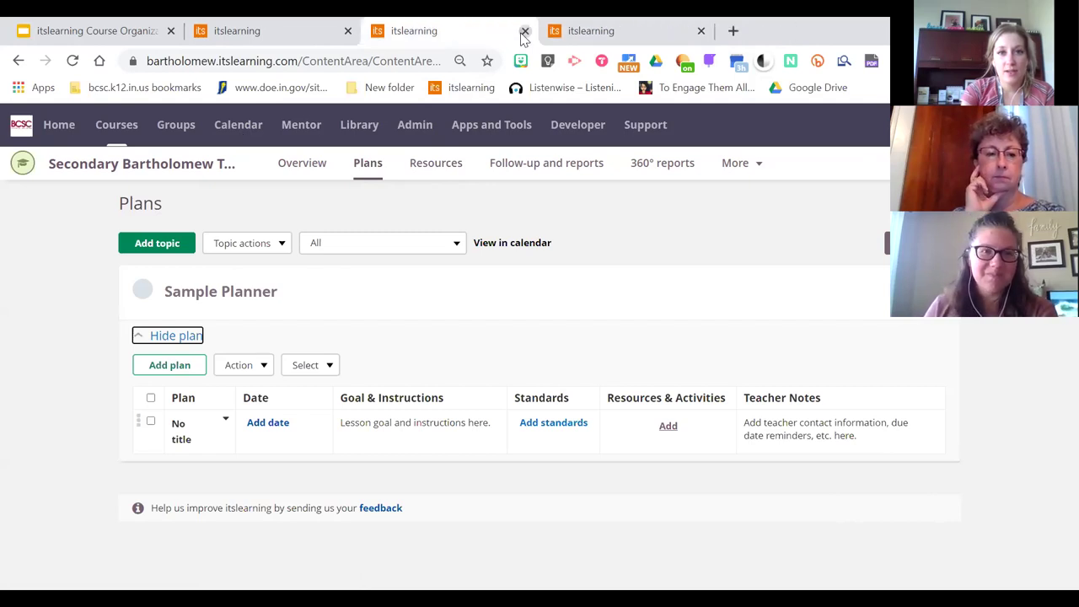
{"action": "left_click", "coordinate": [524, 31]}
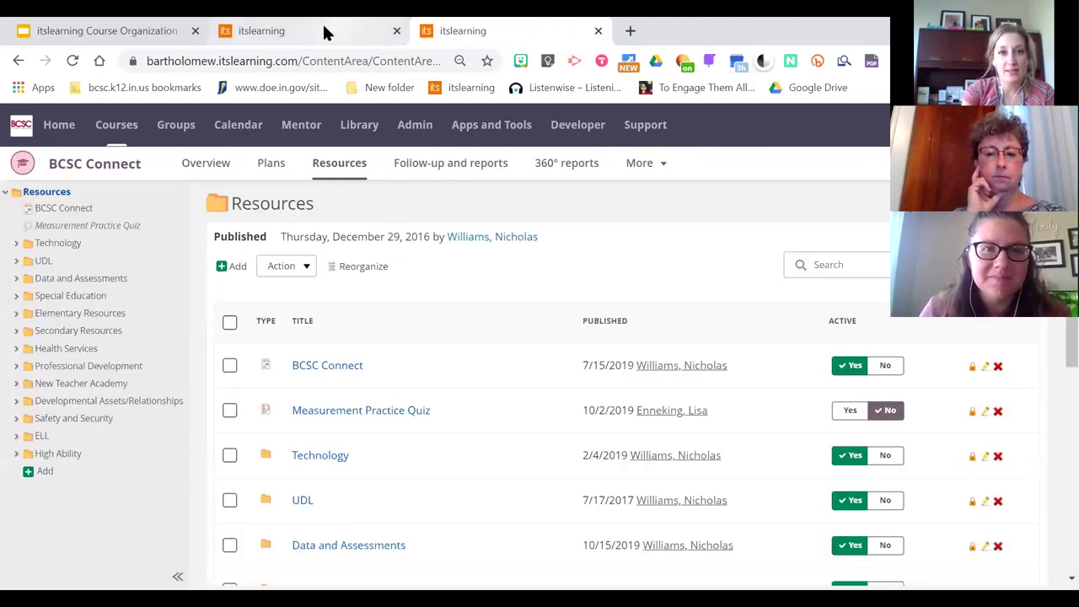
{"action": "left_click", "coordinate": [328, 32]}
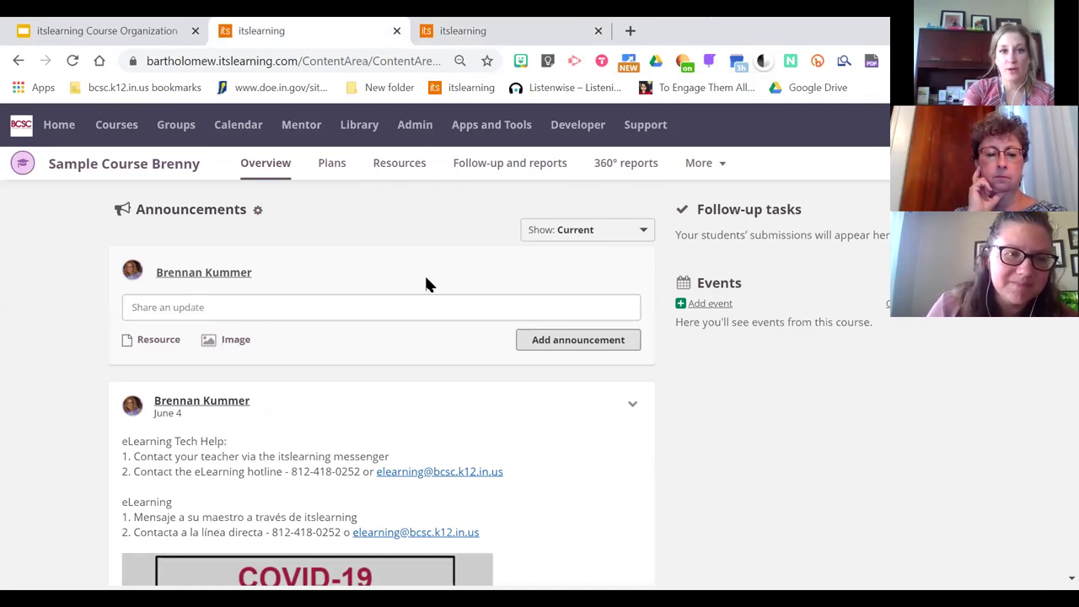
{"action": "left_click", "coordinate": [394, 169]}
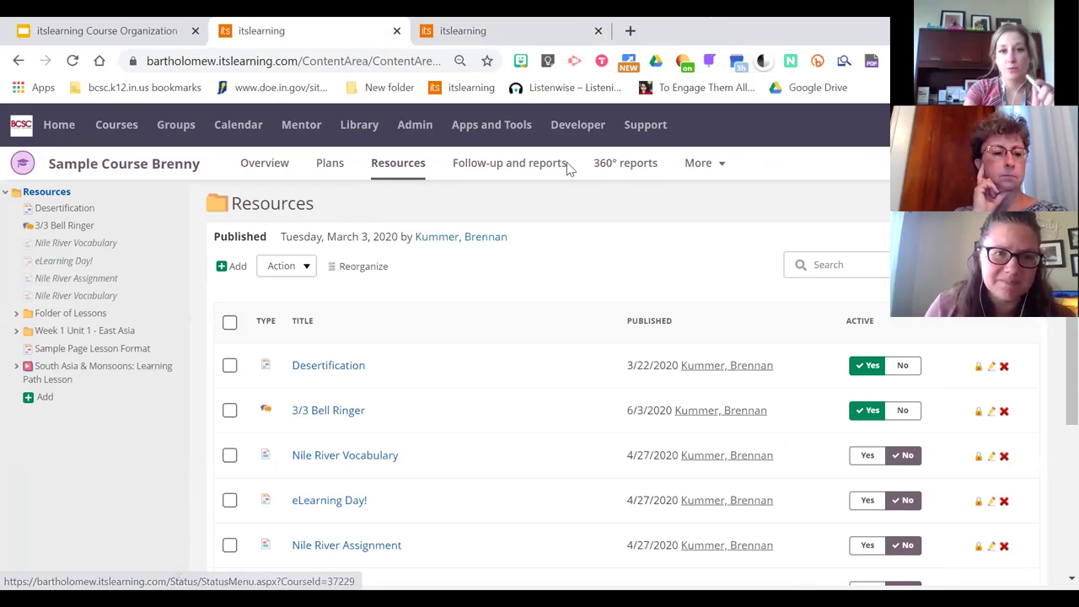
{"action": "left_click", "coordinate": [226, 267]}
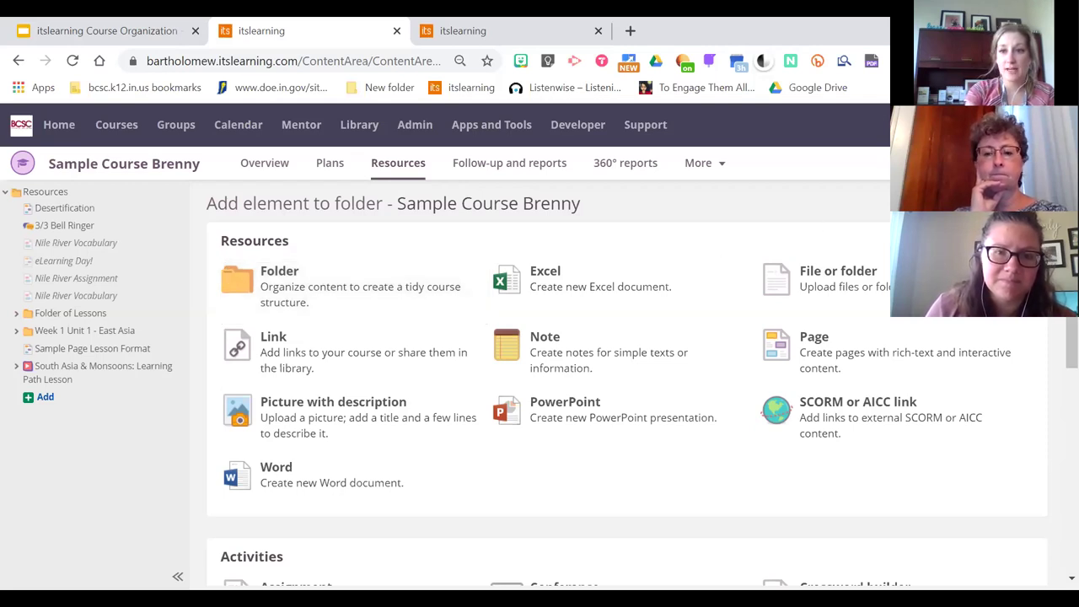
Choose the Folder type to open the Add folder form, ready for a title
{"action": "left_click", "coordinate": [927, 282]}
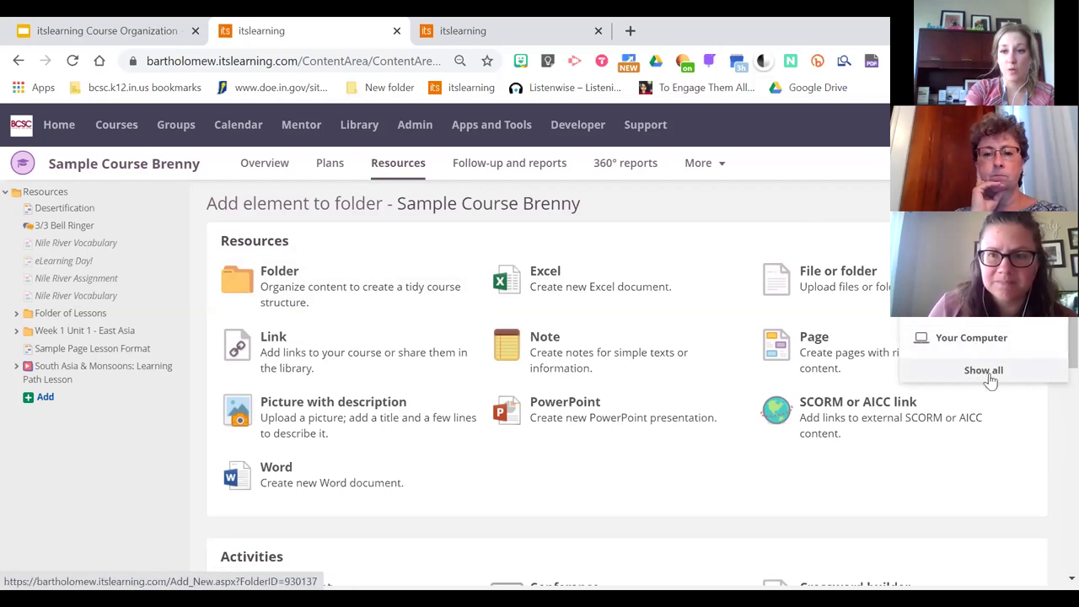
{"action": "left_click", "coordinate": [331, 281]}
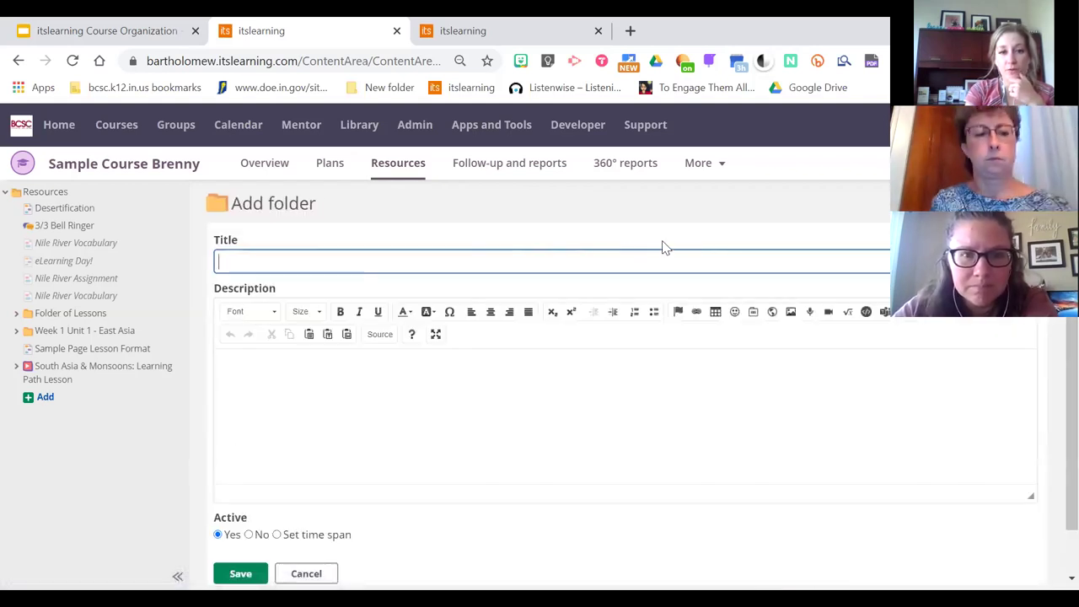
{"action": "left_click", "coordinate": [451, 352]}
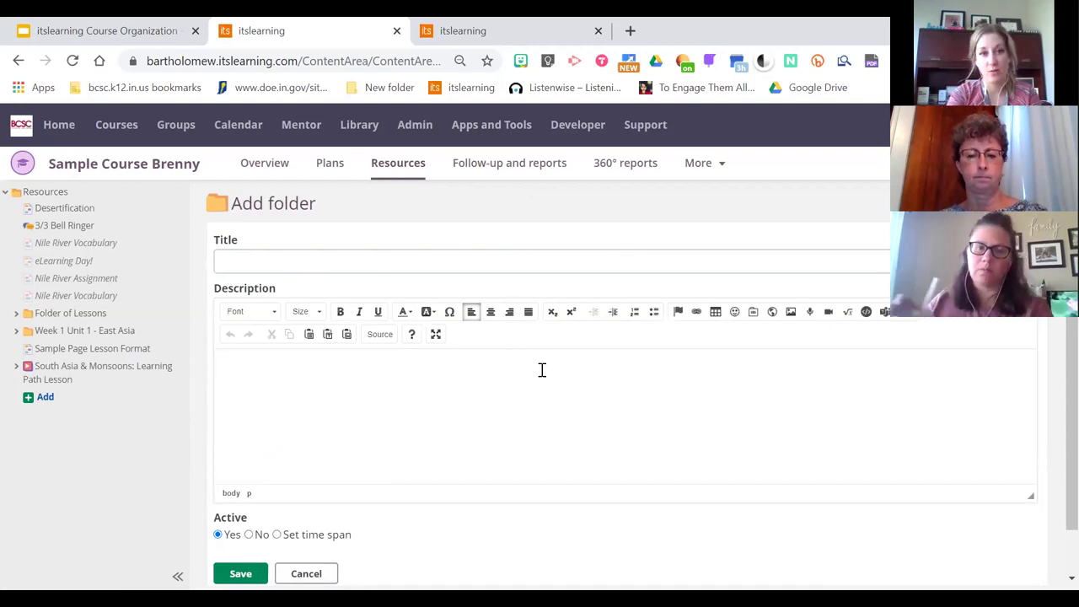
{"action": "left_click", "coordinate": [287, 268]}
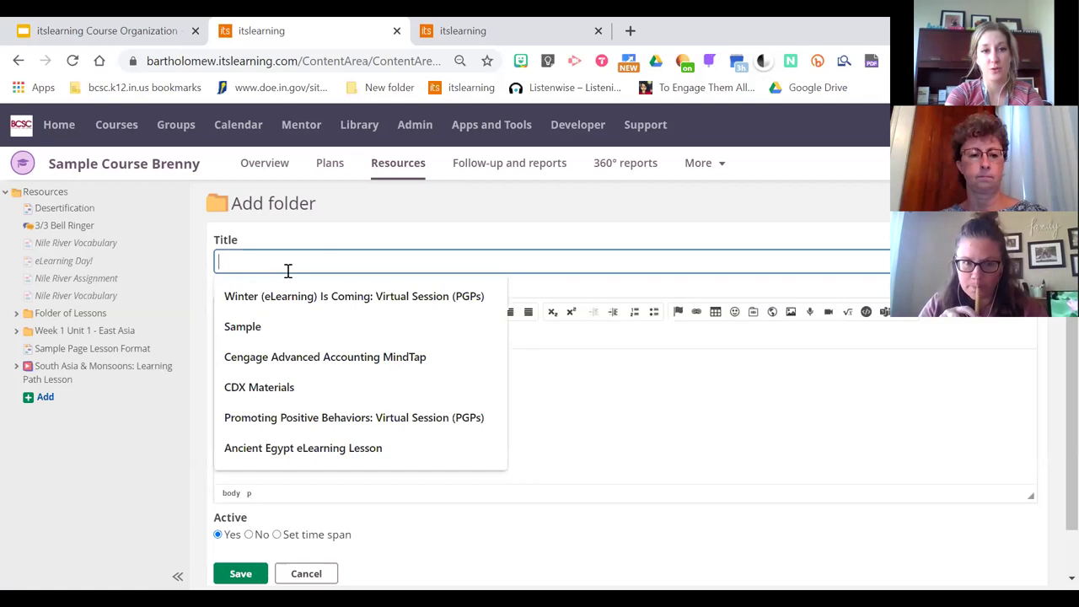
Title the folder 'Unit 3', set Active to No, and save it
{"action": "type", "text": "Unit"}
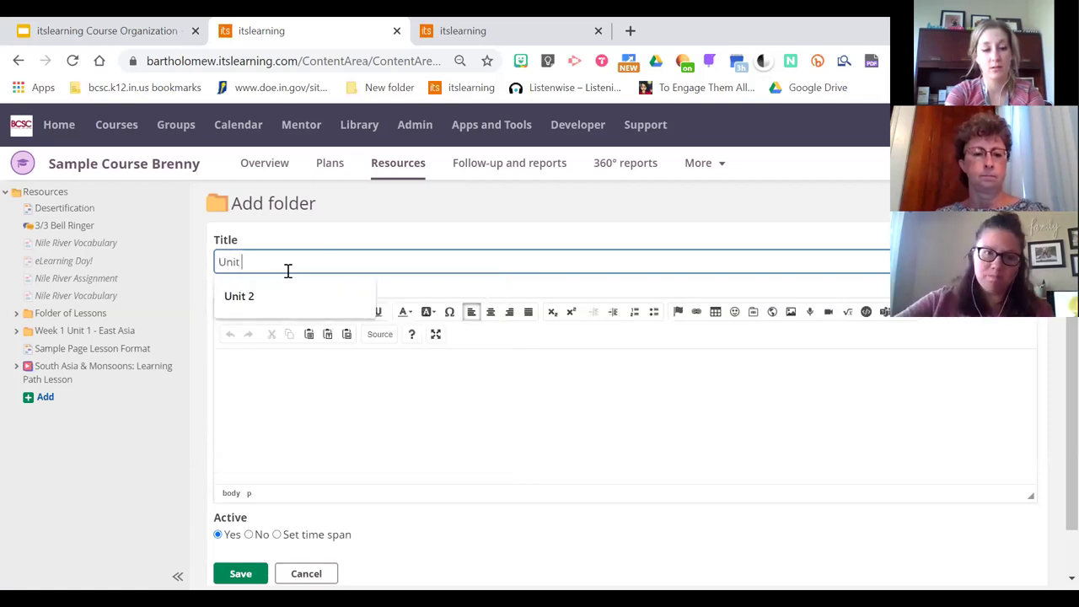
{"action": "type", "text": " 3"}
{"action": "left_click", "coordinate": [506, 371]}
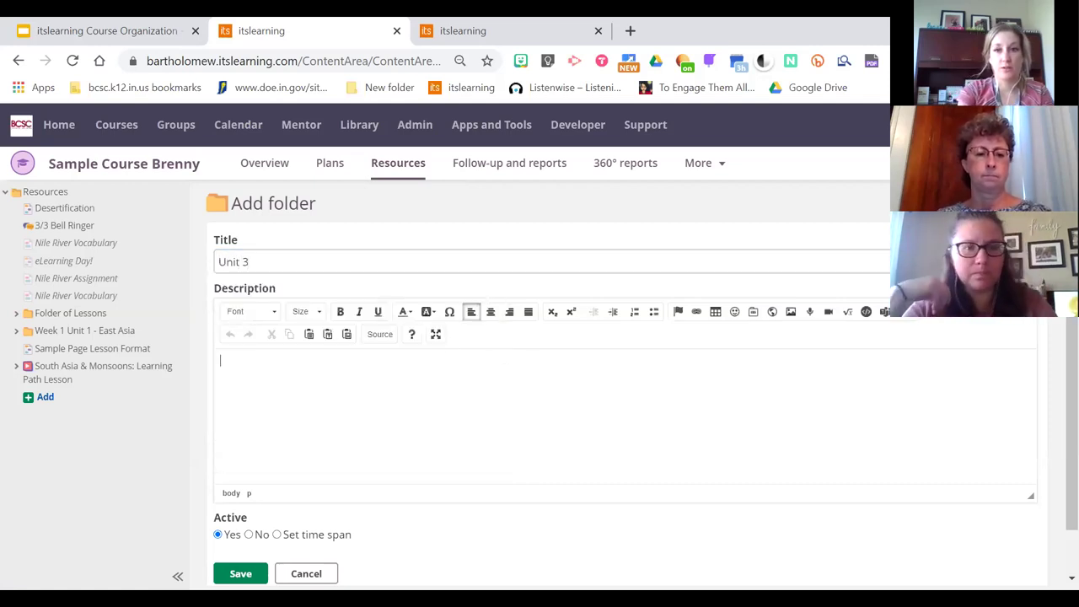
{"action": "scroll", "coordinate": [1053, 355], "scroll_direction": "down", "scroll_amount": 1}
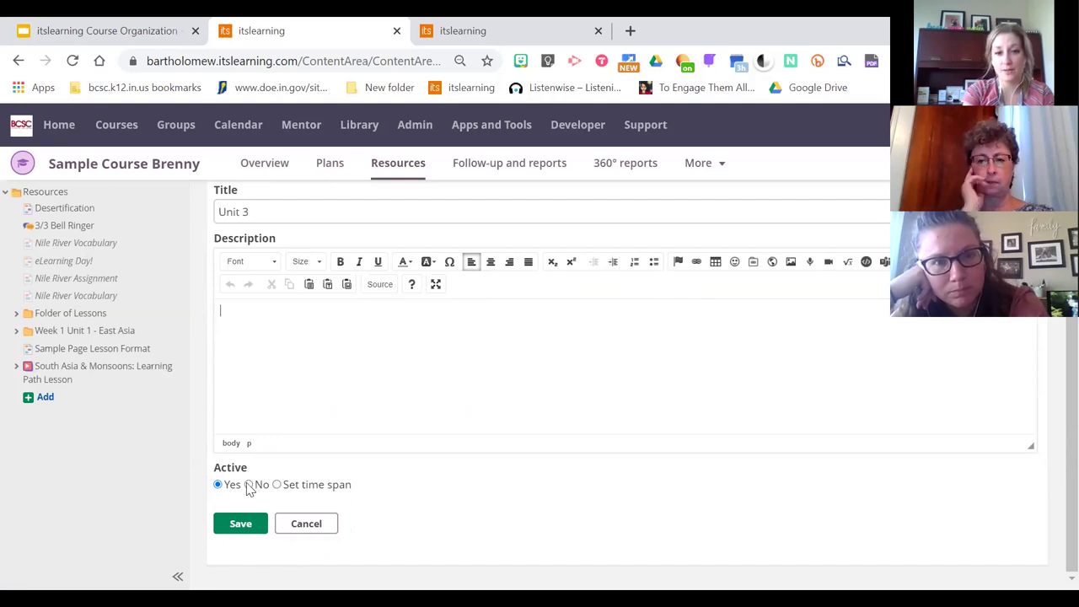
{"action": "left_click", "coordinate": [248, 486]}
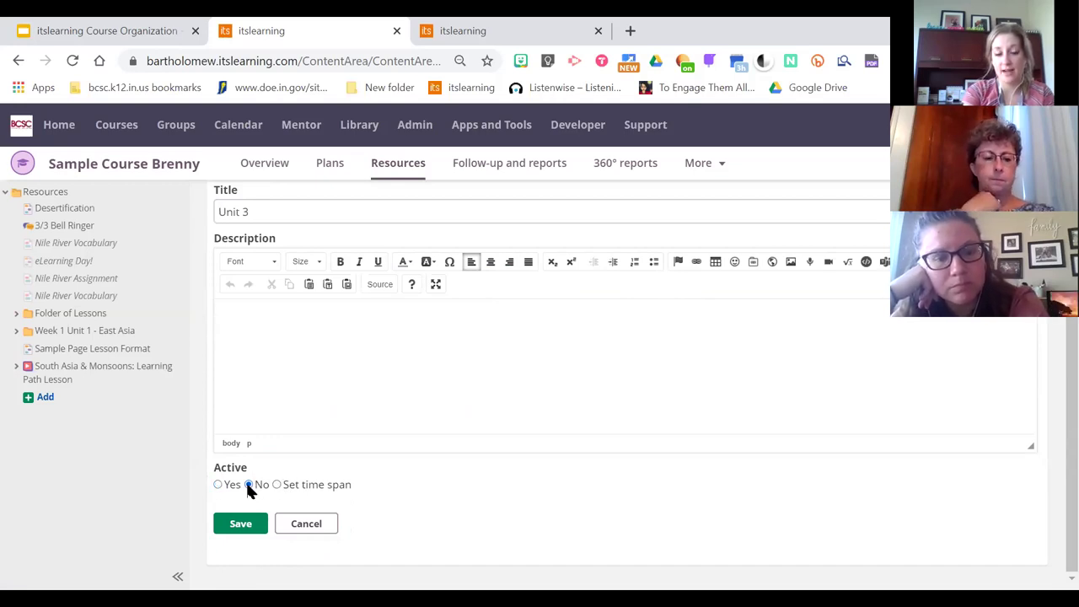
{"action": "left_click", "coordinate": [244, 531]}
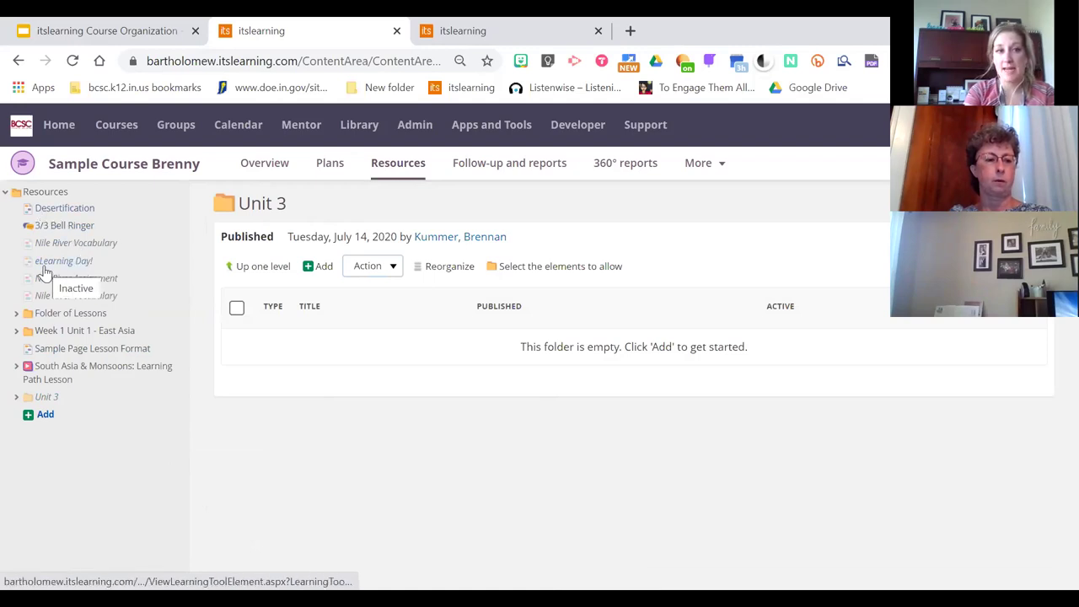
Move Desertification into the Unit 3 folder, then return to Resources
{"action": "left_click_drag", "start_coordinate": [59, 213], "coordinate": [52, 413]}
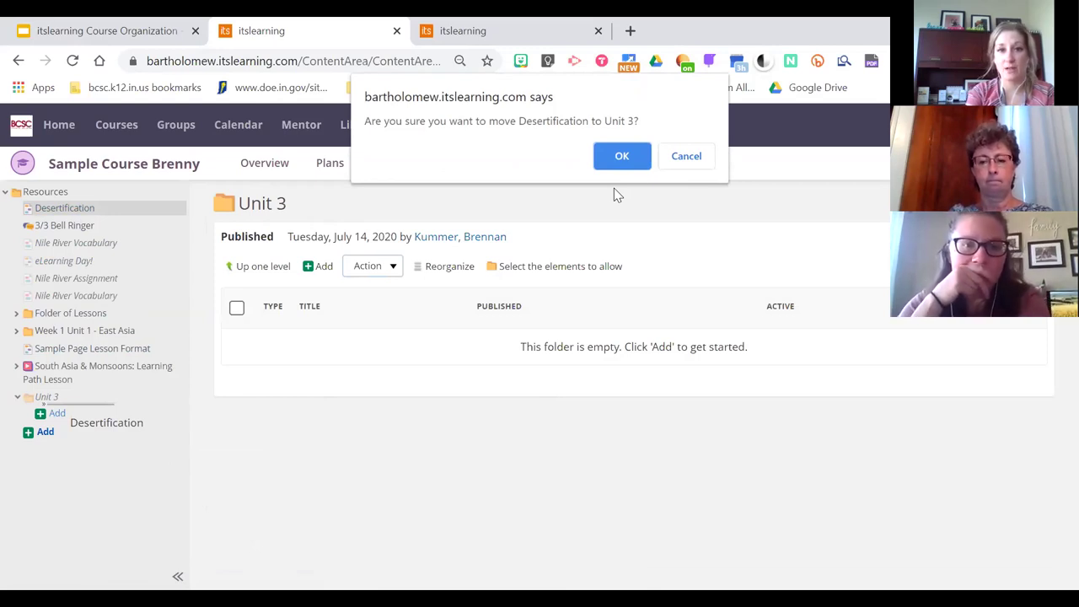
{"action": "left_click", "coordinate": [621, 158]}
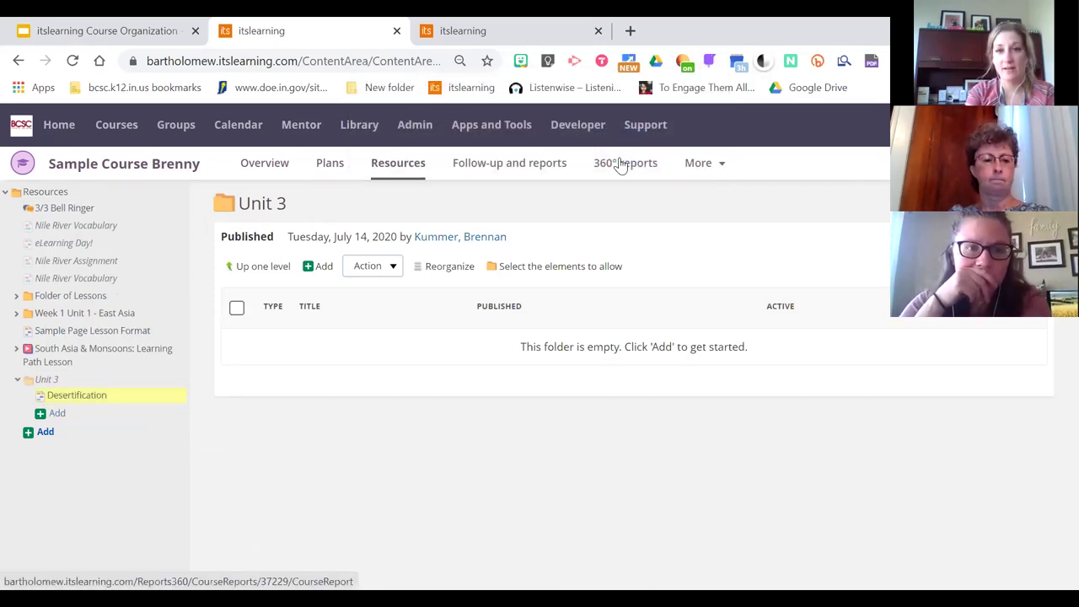
{"action": "left_click", "coordinate": [402, 168]}
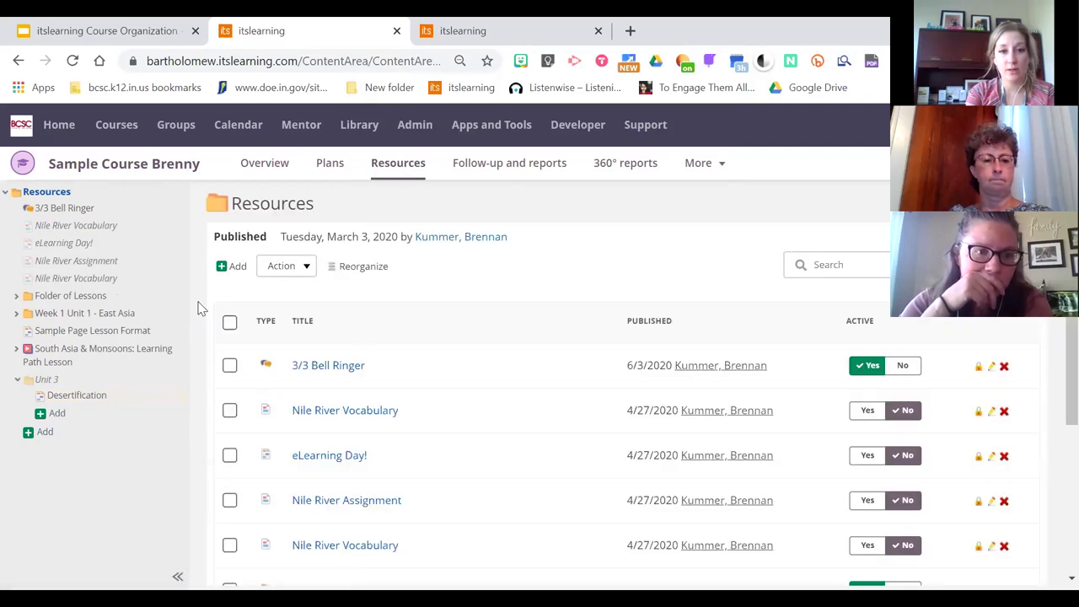
Select 3/3 Bell Ringer and Nile River Vocabulary and choose Action > Move to
{"action": "left_click", "coordinate": [230, 324]}
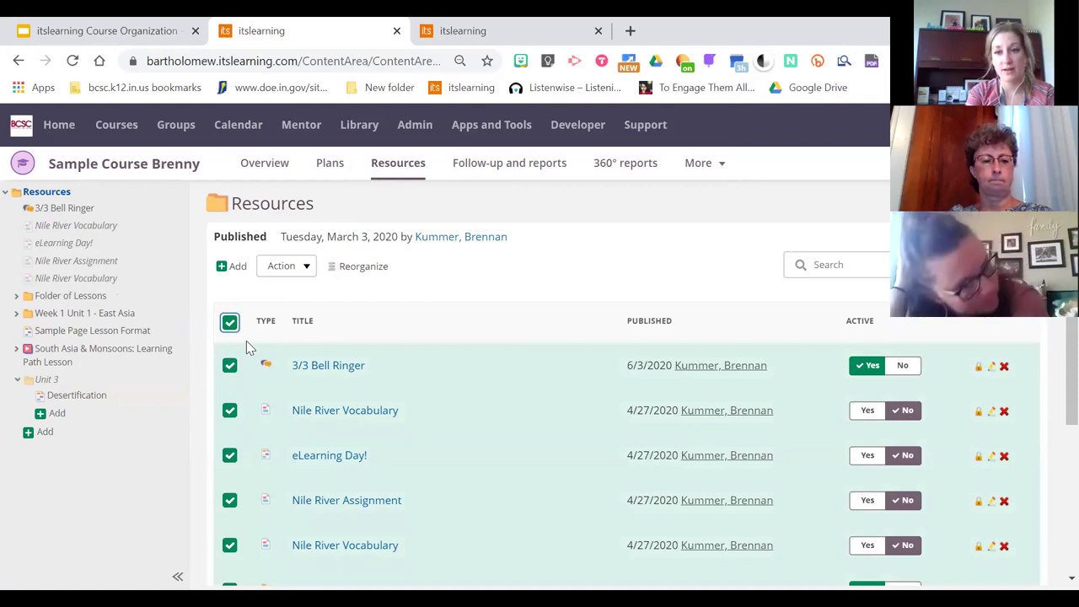
{"action": "left_click", "coordinate": [232, 325]}
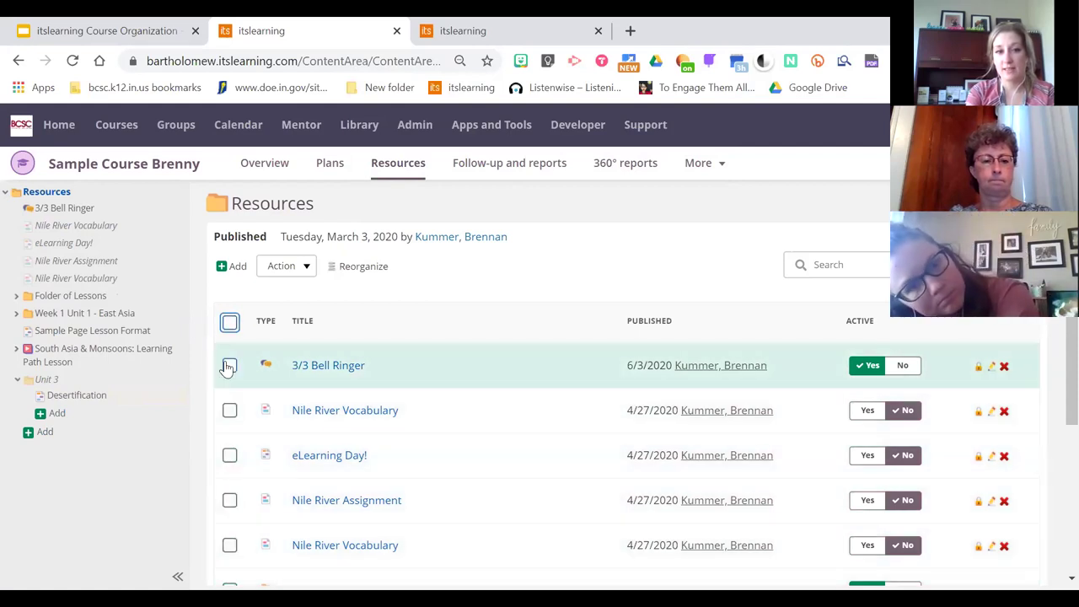
{"action": "left_click", "coordinate": [229, 365]}
{"action": "left_click", "coordinate": [230, 410]}
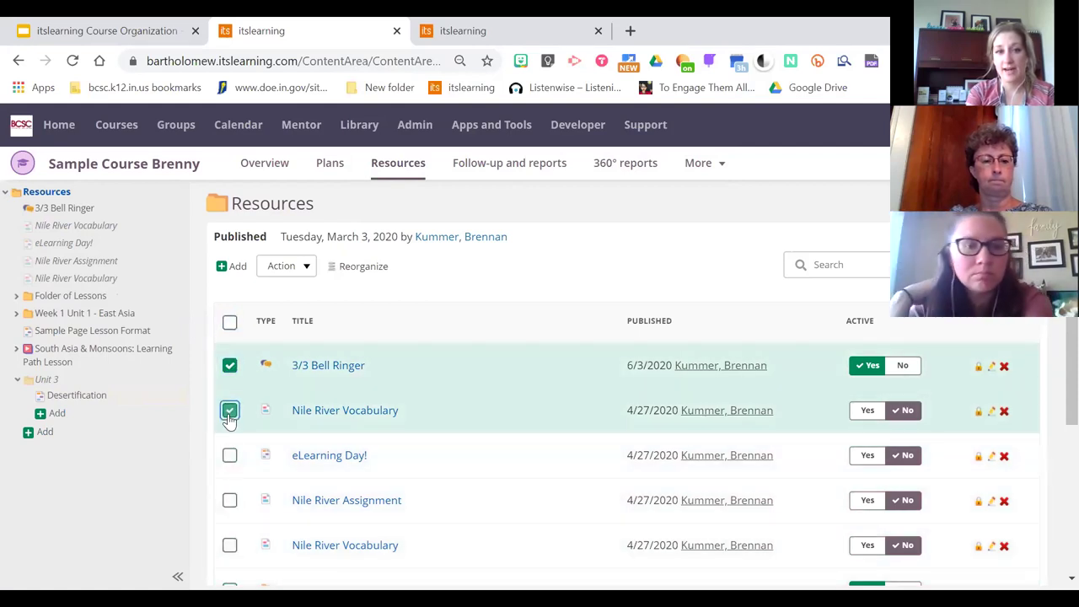
{"action": "left_click", "coordinate": [295, 268]}
{"action": "left_click", "coordinate": [253, 321]}
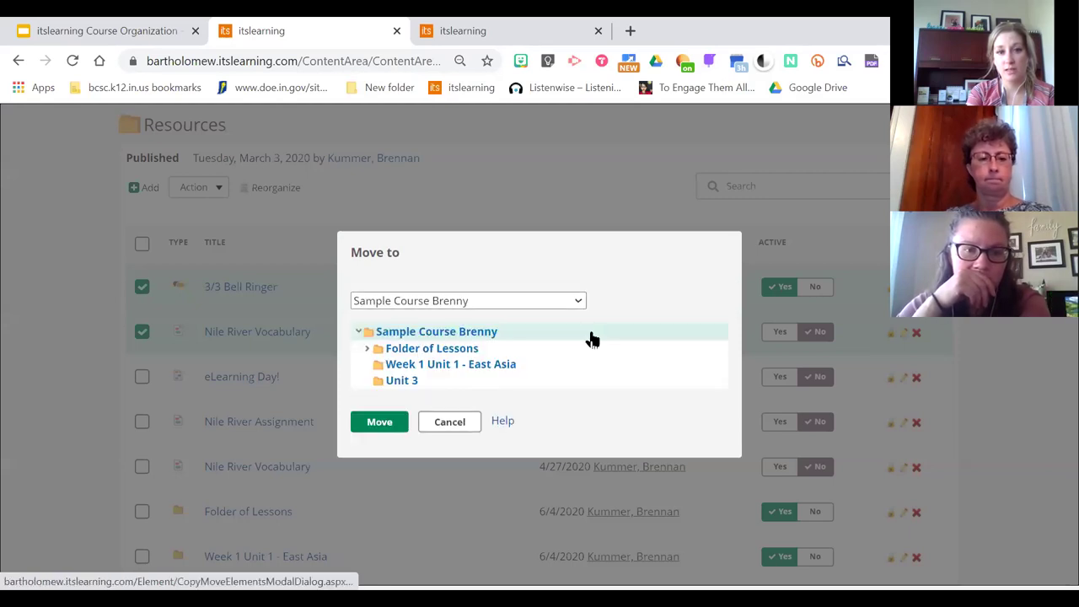
Move 3/3 Bell Ringer and Nile River Vocabulary into the Unit 3 folder
{"action": "left_click", "coordinate": [405, 382]}
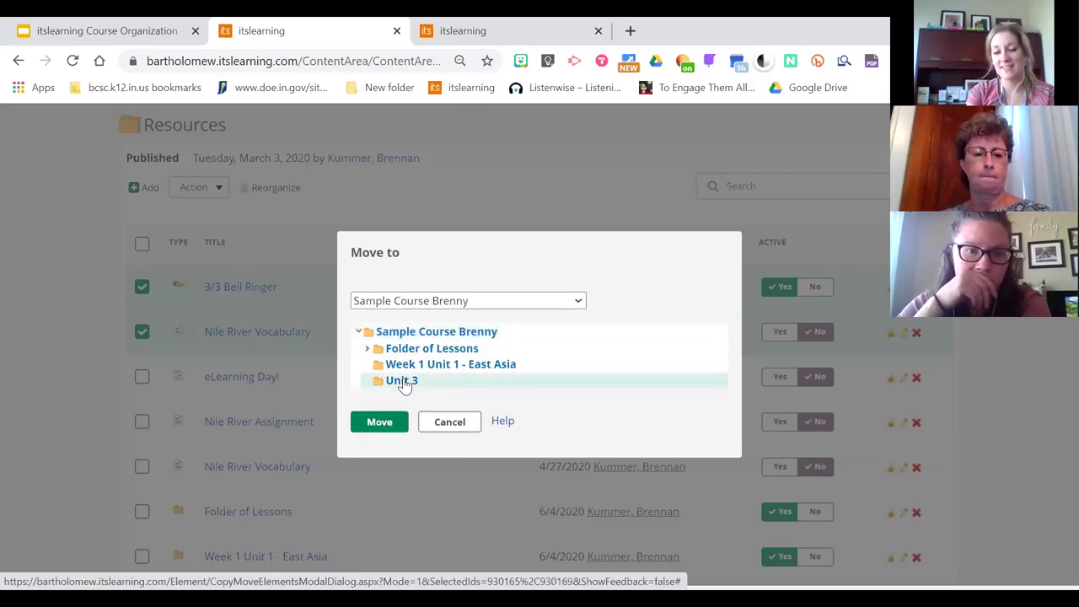
{"action": "left_click", "coordinate": [379, 424]}
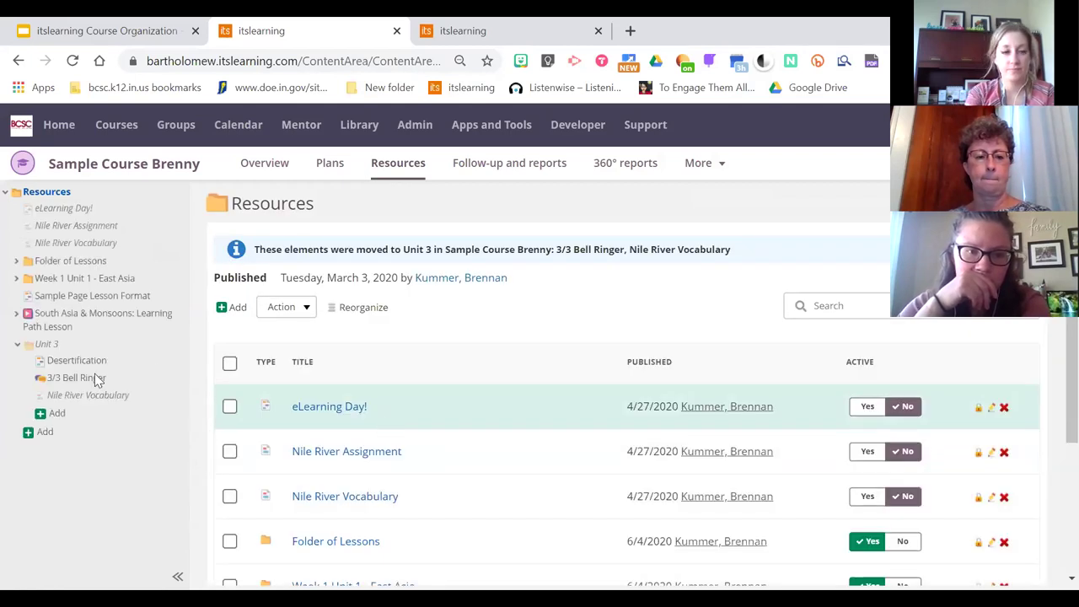
Open Unit 3 and deactivate all three of its items
{"action": "left_click", "coordinate": [47, 344]}
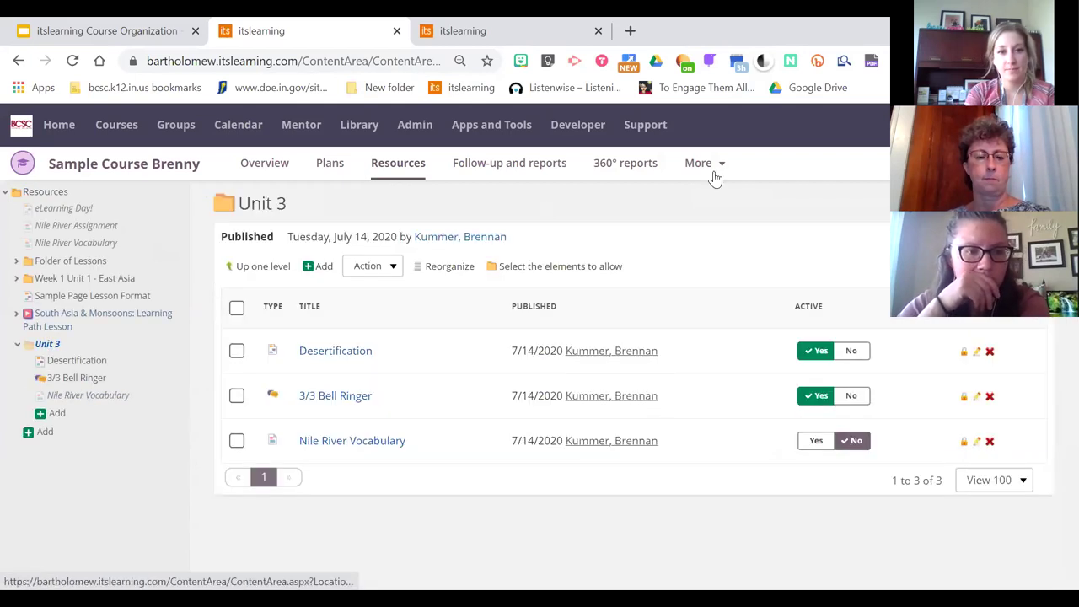
{"action": "left_click", "coordinate": [236, 312]}
{"action": "left_click", "coordinate": [380, 272]}
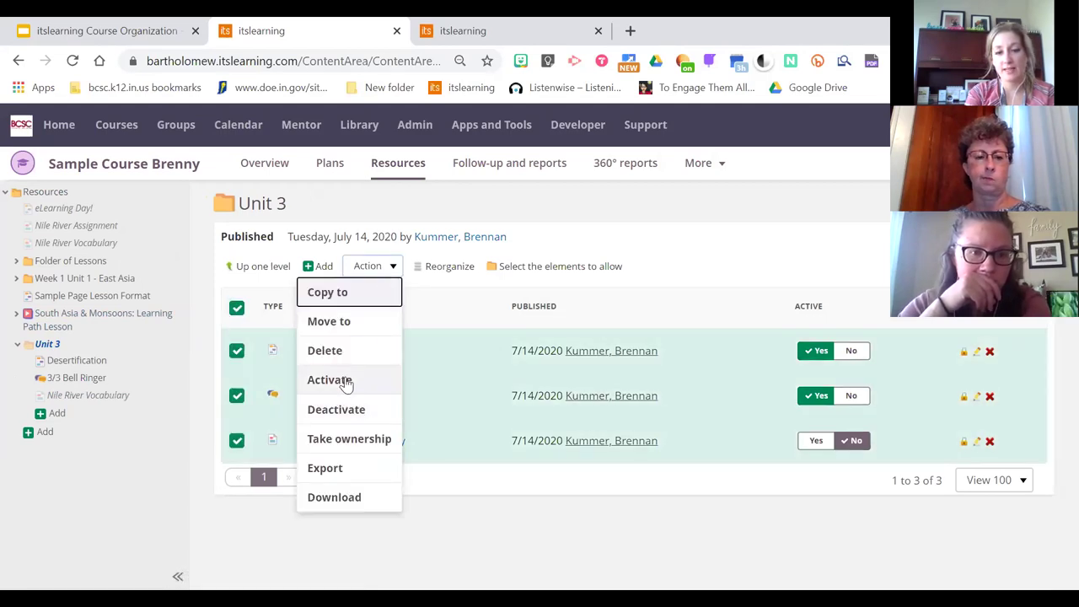
{"action": "left_click", "coordinate": [349, 415]}
{"action": "left_click", "coordinate": [546, 369]}
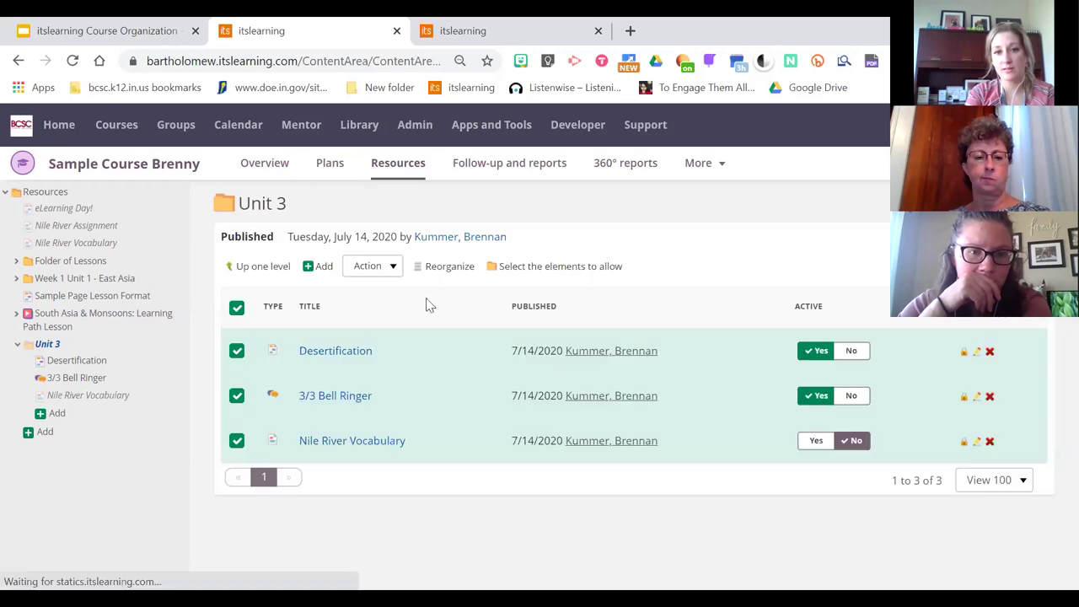
Reactivate all three Unit 3 items, then go back to the main Resources folder
{"action": "left_click", "coordinate": [236, 309]}
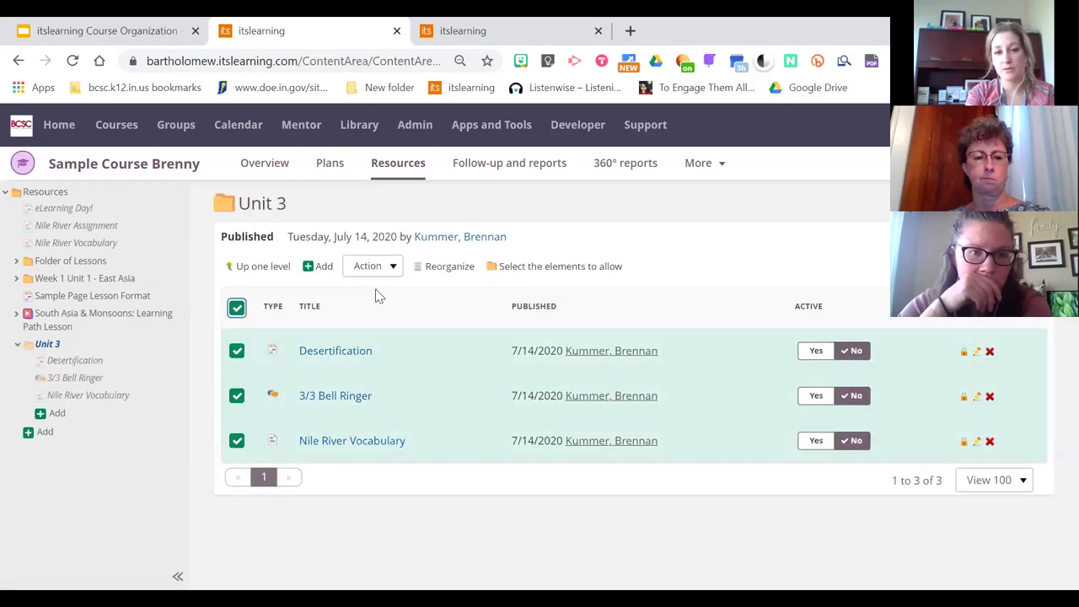
{"action": "left_click", "coordinate": [391, 268]}
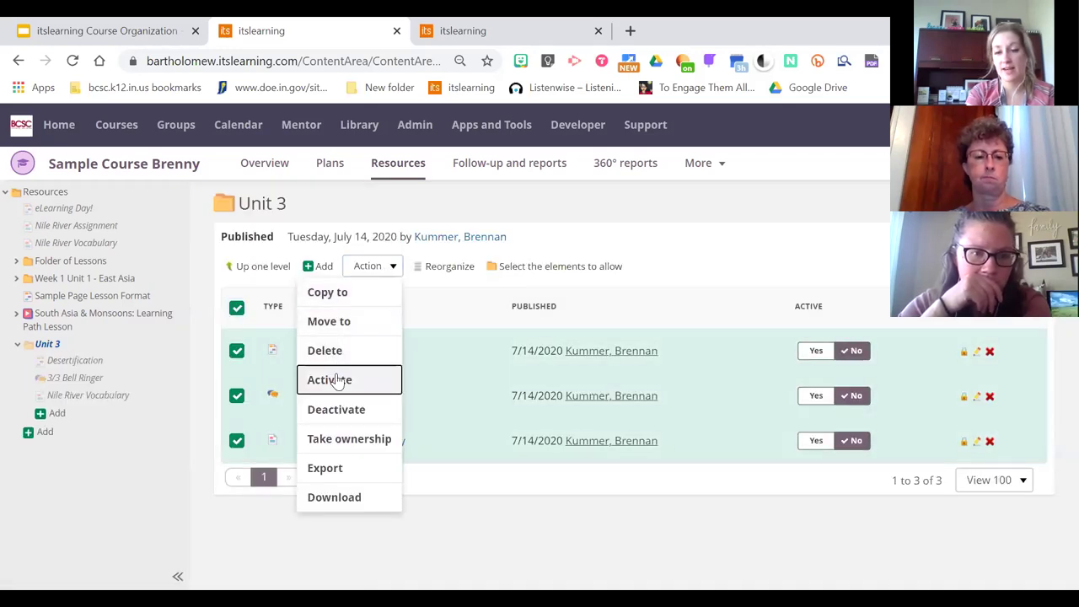
{"action": "left_click", "coordinate": [338, 380]}
{"action": "left_click", "coordinate": [530, 370]}
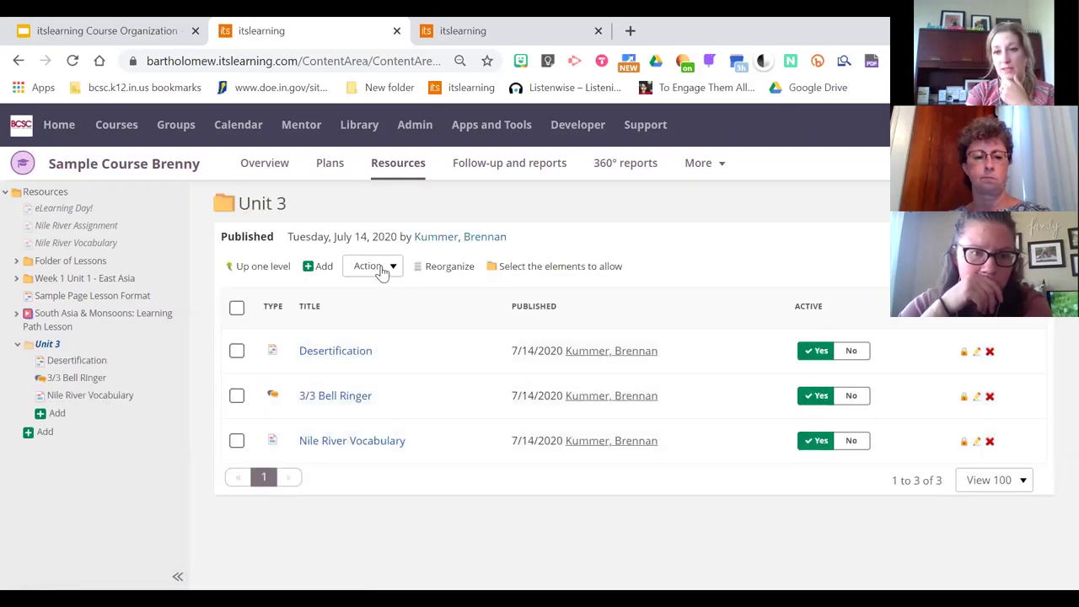
{"action": "left_click", "coordinate": [382, 269]}
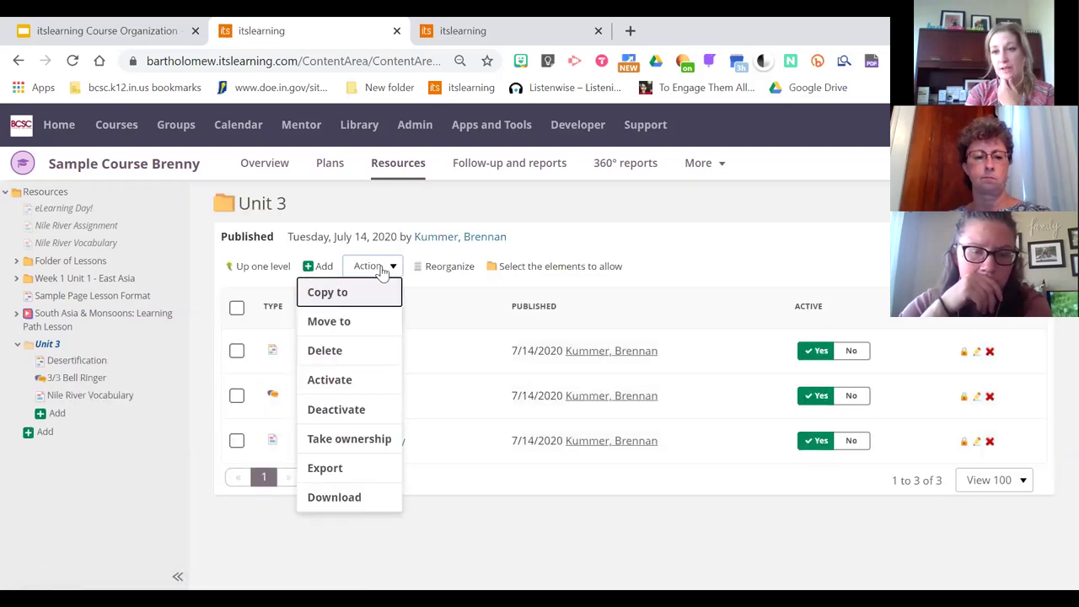
{"action": "left_click", "coordinate": [497, 550]}
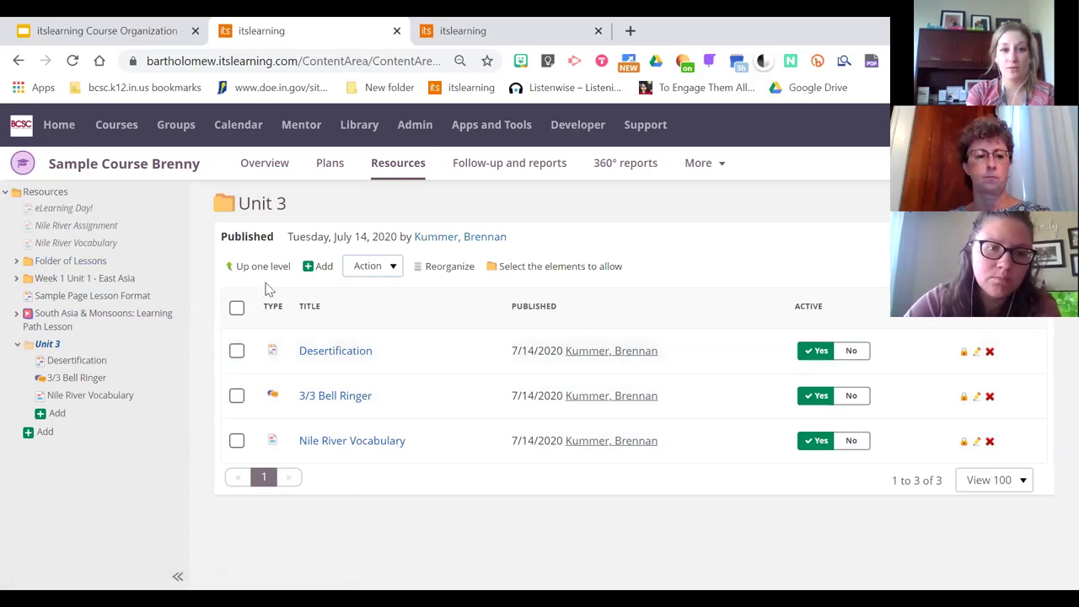
{"action": "left_click", "coordinate": [393, 166]}
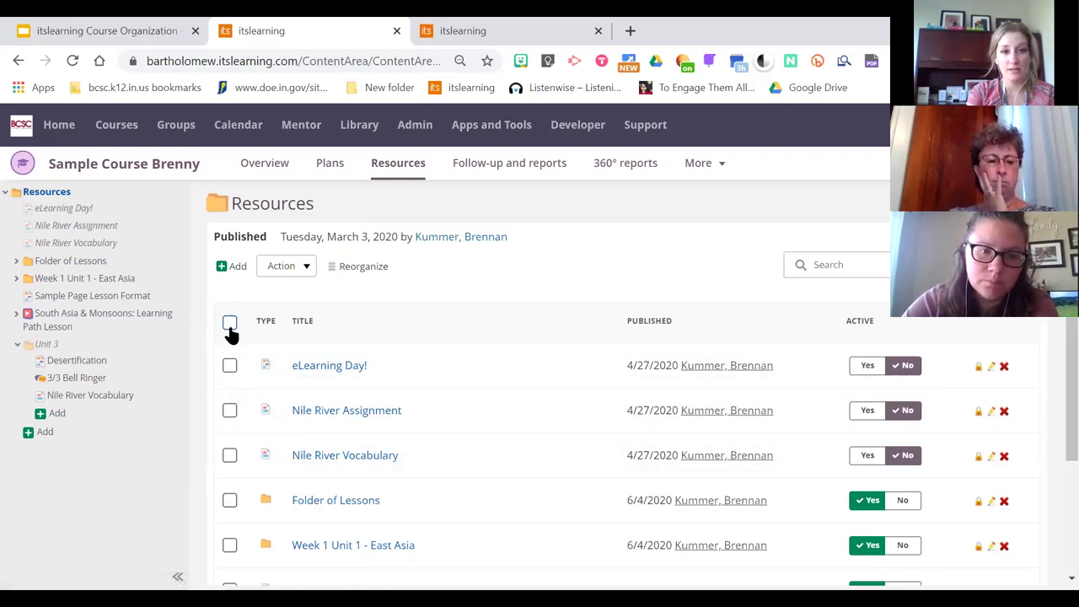
Select every item in Resources and choose Action > Copy to
{"action": "left_click", "coordinate": [229, 323]}
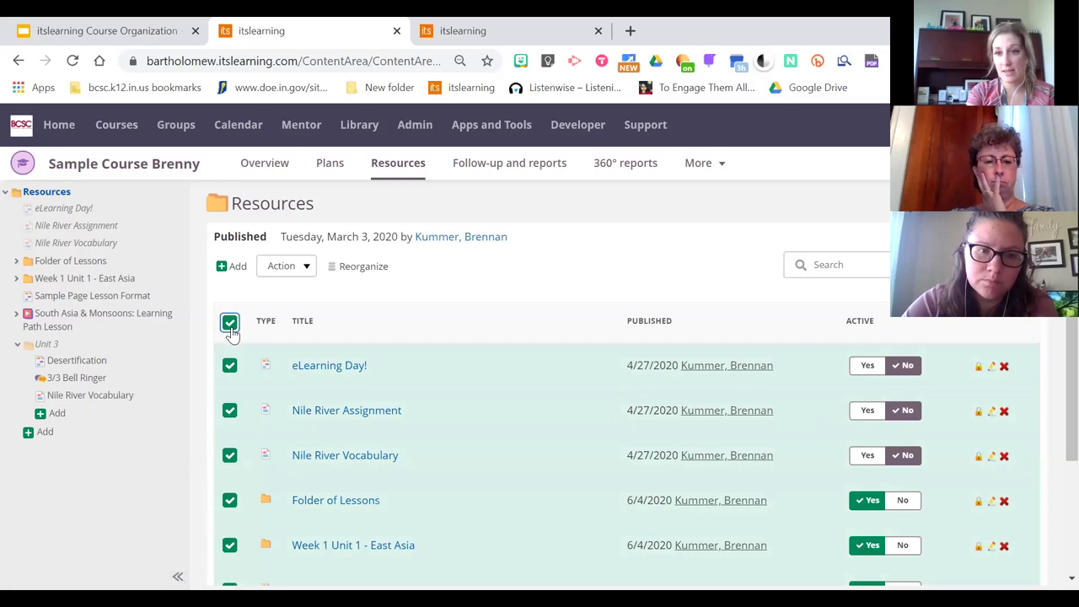
{"action": "left_click", "coordinate": [291, 270]}
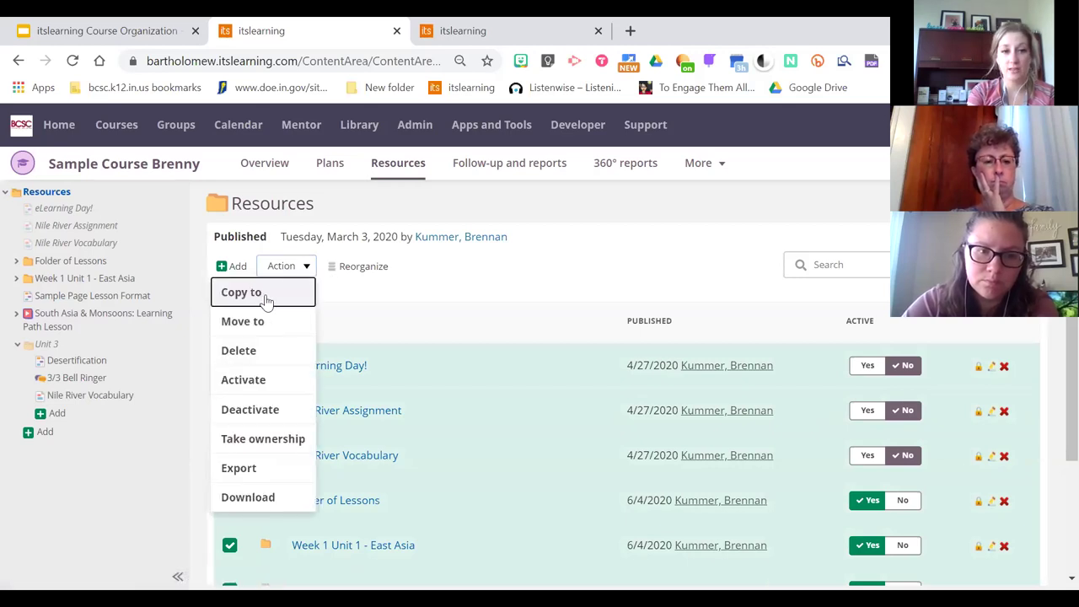
{"action": "left_click", "coordinate": [263, 297]}
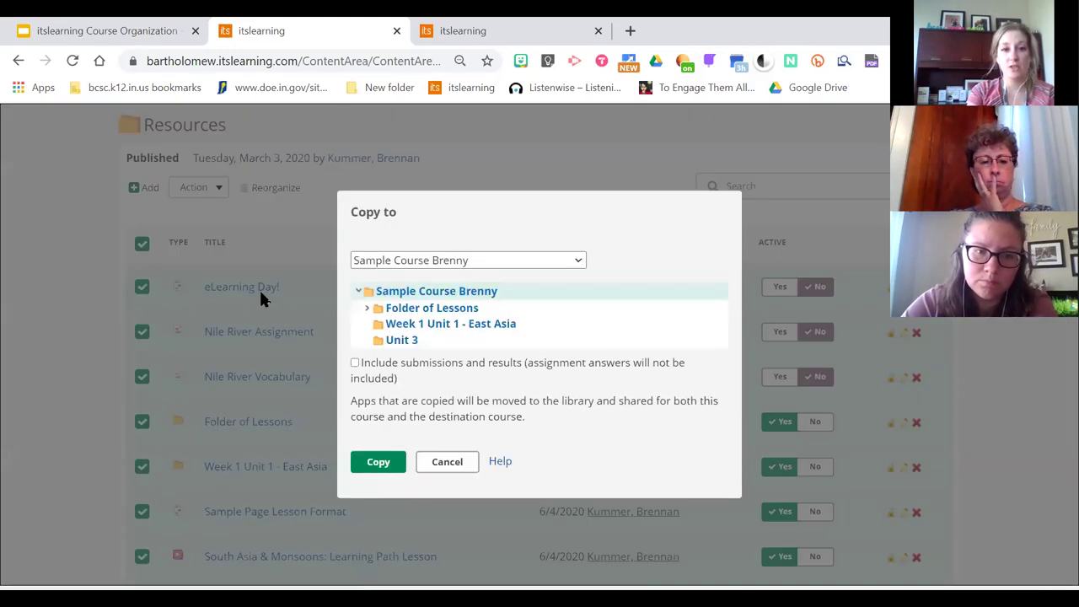
Pick Jarrard Sample Course as the destination and copy the items there
{"action": "left_click", "coordinate": [577, 261]}
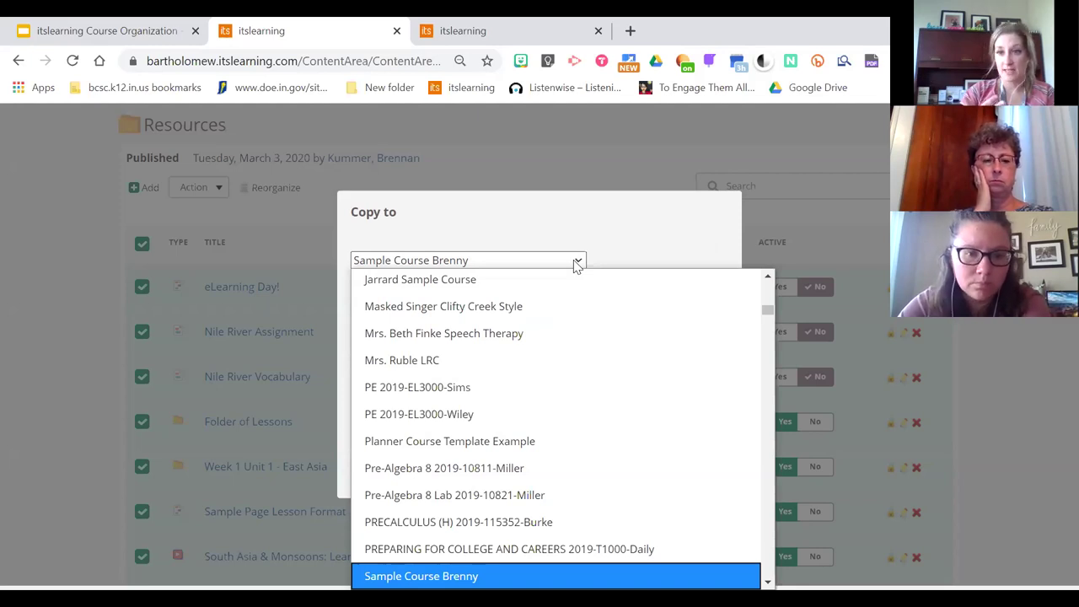
{"action": "scroll", "coordinate": [768, 309], "scroll_direction": "up", "scroll_amount": 3}
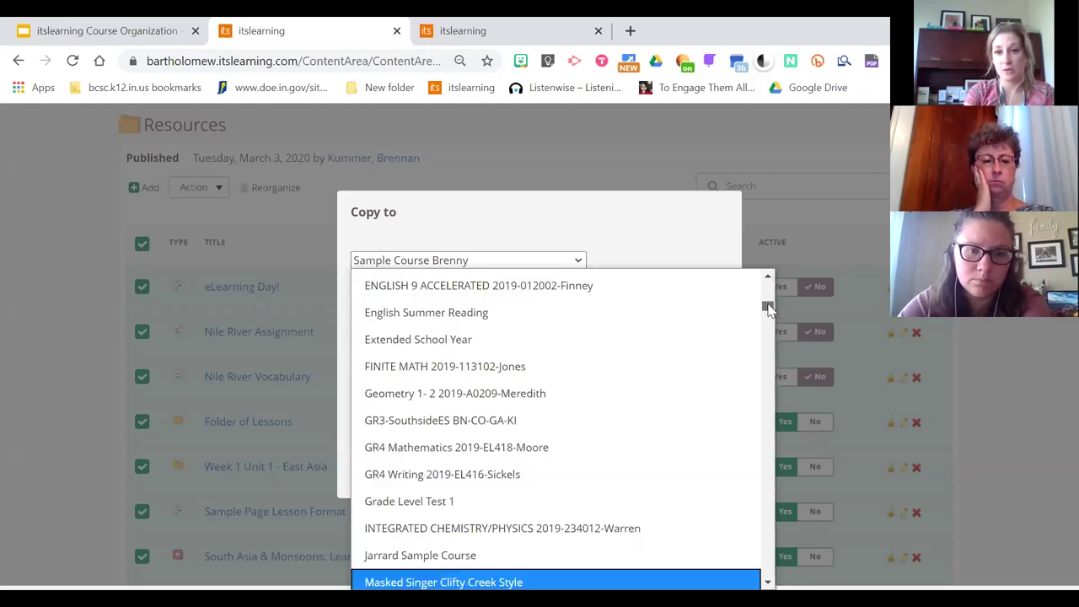
{"action": "left_click_drag", "start_coordinate": [768, 310], "coordinate": [766, 282]}
{"action": "key", "text": "Down"}
{"action": "key", "text": "Down"}
{"action": "key", "text": "Down"}
{"action": "key", "text": "Down"}
{"action": "key", "text": "Down"}
{"action": "key", "text": "Down"}
{"action": "key", "text": "Down"}
{"action": "key", "text": "Down"}
{"action": "key", "text": "Down"}
{"action": "key", "text": "Down"}
{"action": "key", "text": "Down"}
{"action": "key", "text": "Down"}
{"action": "key", "text": "Down"}
{"action": "key", "text": "Down"}
{"action": "key", "text": "Down"}
{"action": "key", "text": "Down"}
{"action": "key", "text": "Down"}
{"action": "key", "text": "Down"}
{"action": "key", "text": "Down"}
{"action": "key", "text": "Down"}
{"action": "key", "text": "Down"}
{"action": "key", "text": "Down"}
{"action": "key", "text": "Down"}
{"action": "key", "text": "Down"}
{"action": "key", "text": "Down"}
{"action": "key", "text": "Down"}
{"action": "key", "text": "Down"}
{"action": "key", "text": "Down"}
{"action": "key", "text": "Down"}
{"action": "key", "text": "Down"}
{"action": "key", "text": "Down"}
{"action": "key", "text": "Down"}
{"action": "key", "text": "Down"}
{"action": "key", "text": "Down"}
{"action": "key", "text": "Down"}
{"action": "key", "text": "Down"}
{"action": "key", "text": "Down"}
{"action": "key", "text": "Down"}
{"action": "key", "text": "Down"}
{"action": "key", "text": "Up"}
{"action": "key", "text": "Up"}
{"action": "key", "text": "Up"}
{"action": "key", "text": "Up"}
{"action": "key", "text": "Up"}
{"action": "key", "text": "Up"}
{"action": "key", "text": "Up"}
{"action": "key", "text": "Up"}
{"action": "key", "text": "Up"}
{"action": "key", "text": "Up"}
{"action": "key", "text": "Up"}
{"action": "key", "text": "Up"}
{"action": "key", "text": "Up"}
{"action": "key", "text": "Up"}
{"action": "key", "text": "Up"}
{"action": "key", "text": "Up"}
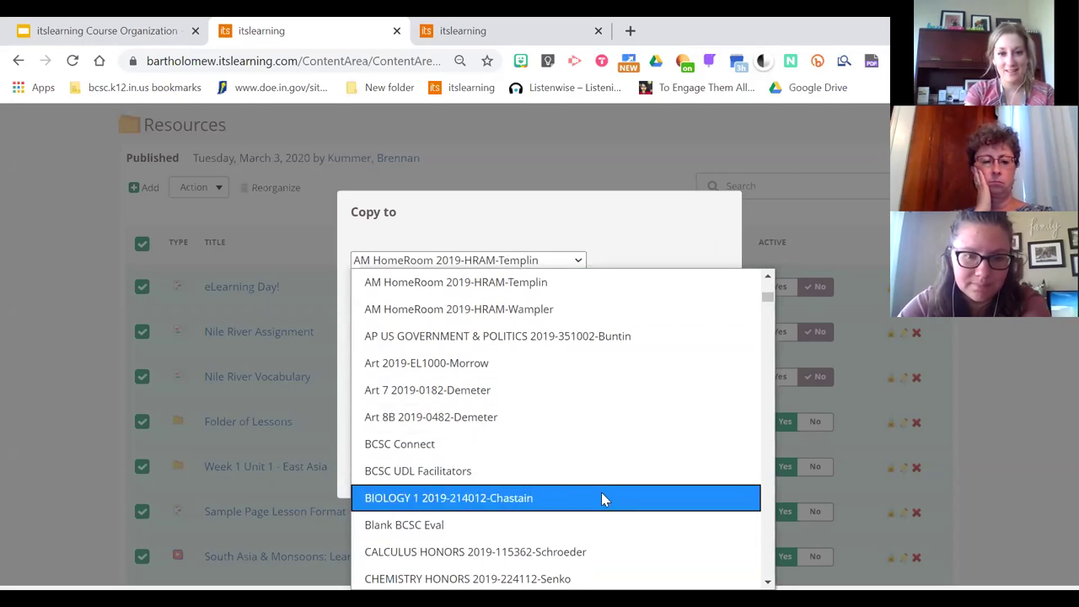
{"action": "key", "text": "Down"}
{"action": "key", "text": "Down"}
{"action": "key", "text": "Down"}
{"action": "key", "text": "Down"}
{"action": "key", "text": "Down"}
{"action": "key", "text": "Down"}
{"action": "key", "text": "Down"}
{"action": "key", "text": "Down"}
{"action": "key", "text": "Down"}
{"action": "key", "text": "Down"}
{"action": "key", "text": "Down"}
{"action": "key", "text": "Down"}
{"action": "key", "text": "Down"}
{"action": "key", "text": "Down"}
{"action": "key", "text": "Down"}
{"action": "key", "text": "Down"}
{"action": "key", "text": "Down"}
{"action": "key", "text": "Down"}
{"action": "key", "text": "Down"}
{"action": "key", "text": "Down"}
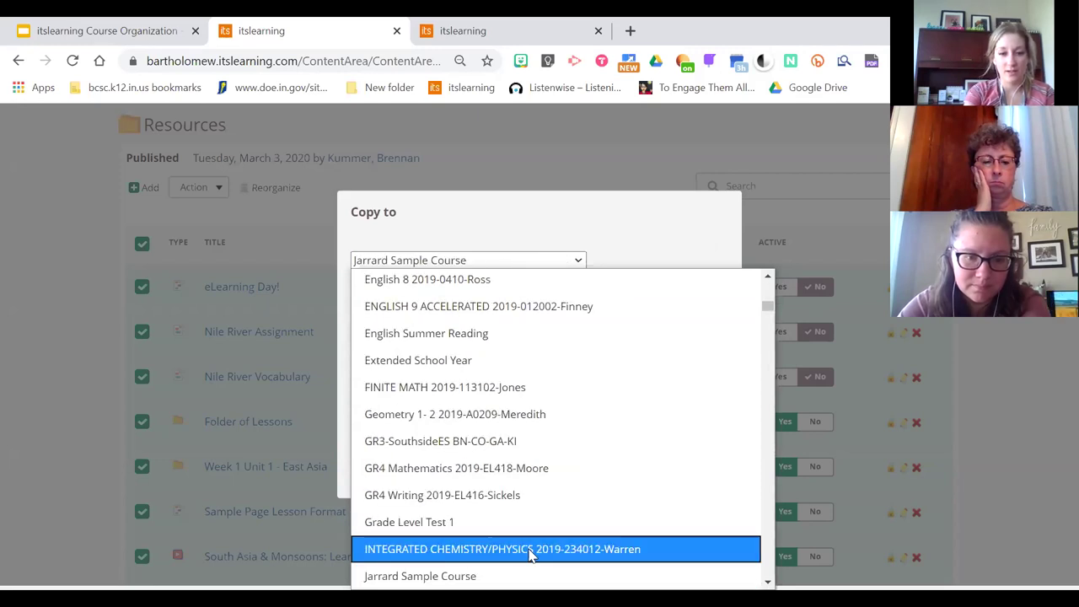
{"action": "left_click", "coordinate": [511, 569]}
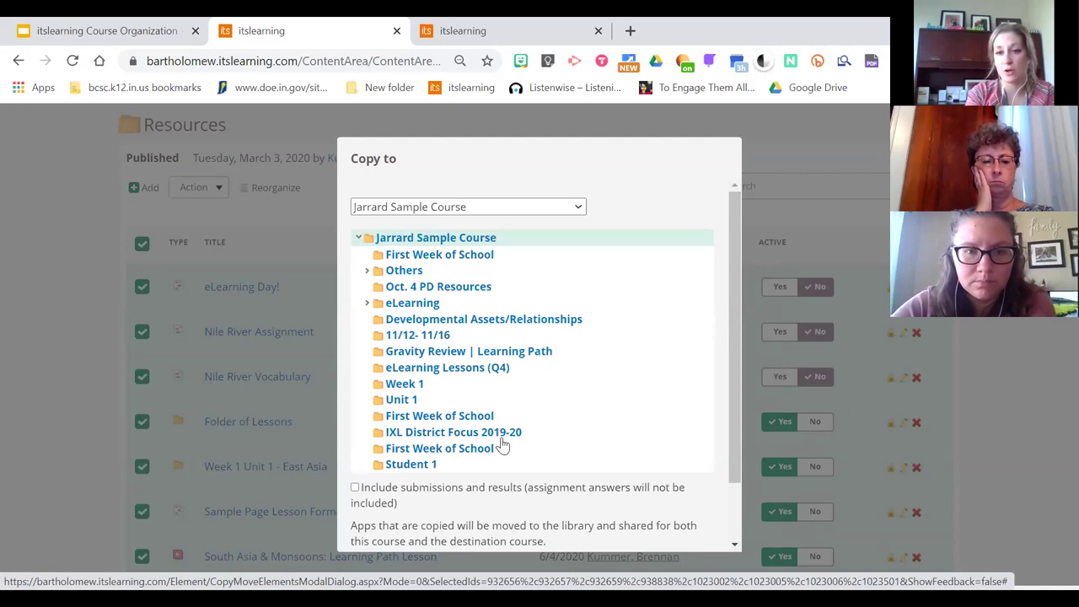
{"action": "left_click_drag", "start_coordinate": [739, 301], "coordinate": [743, 378]}
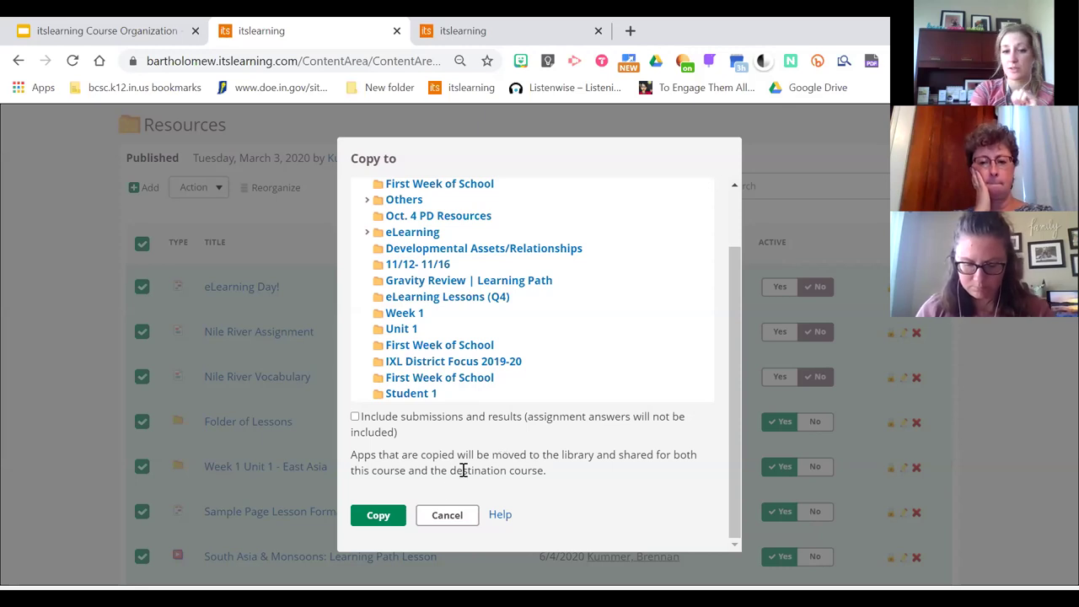
{"action": "left_click", "coordinate": [378, 514]}
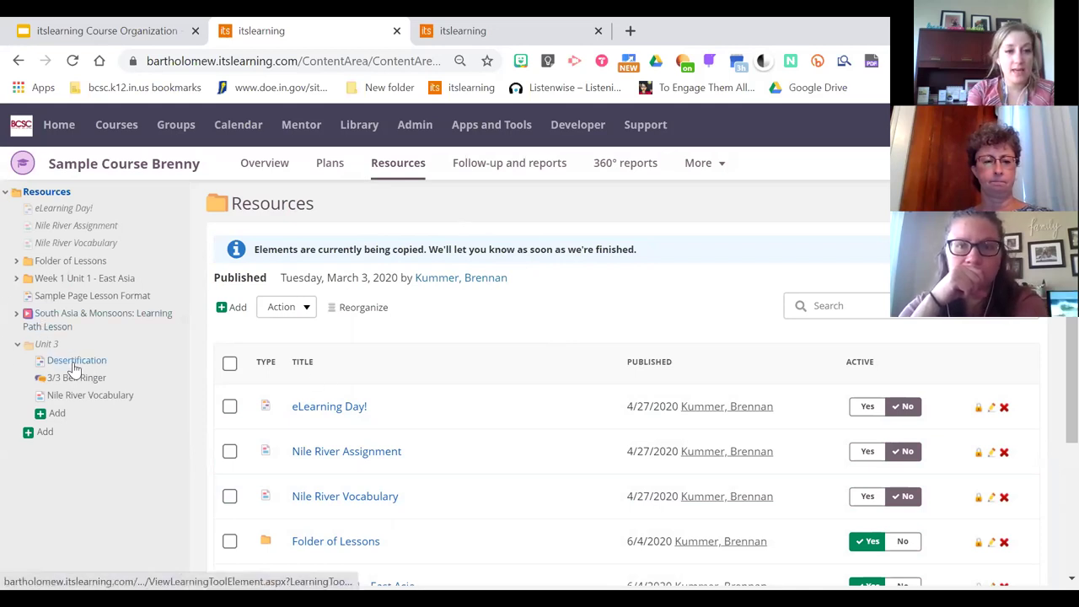
{"action": "left_click", "coordinate": [98, 290]}
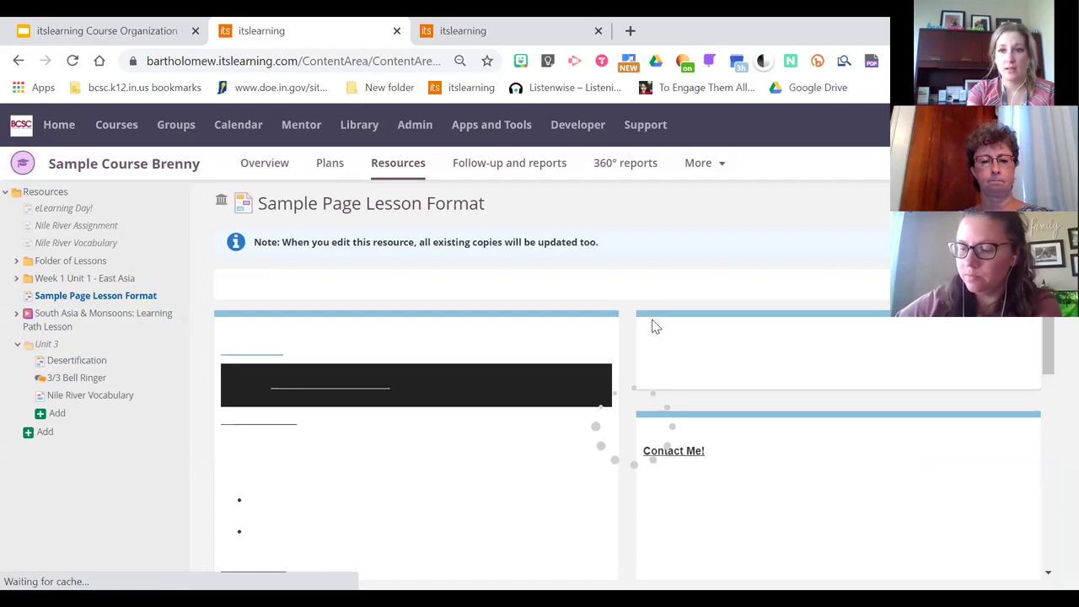
{"action": "scroll", "coordinate": [540, 379], "scroll_direction": "down", "scroll_amount": 1}
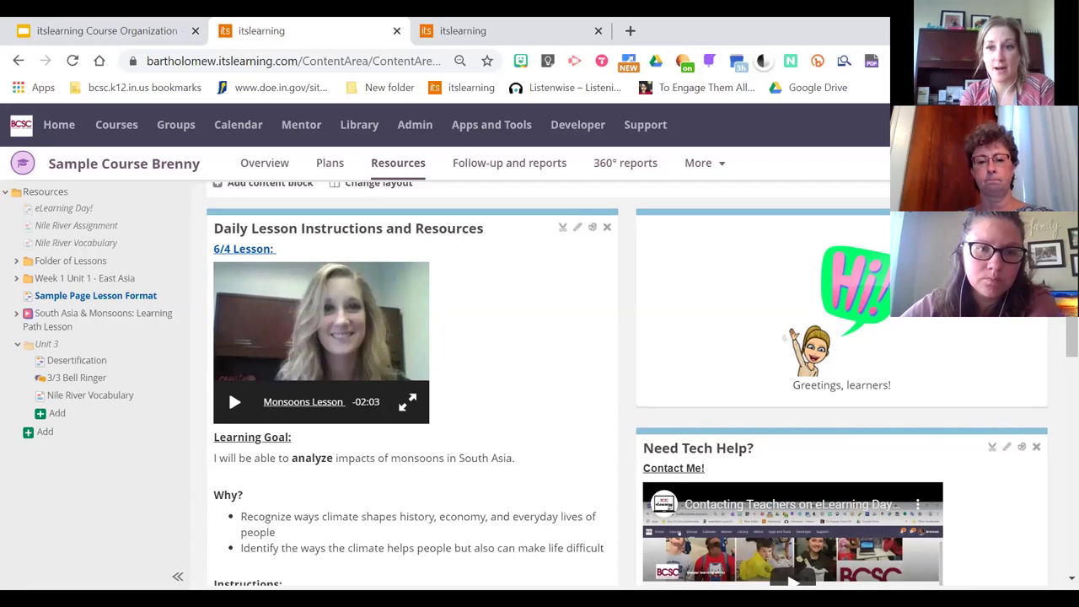
{"action": "scroll", "coordinate": [1053, 321], "scroll_direction": "down", "scroll_amount": 9}
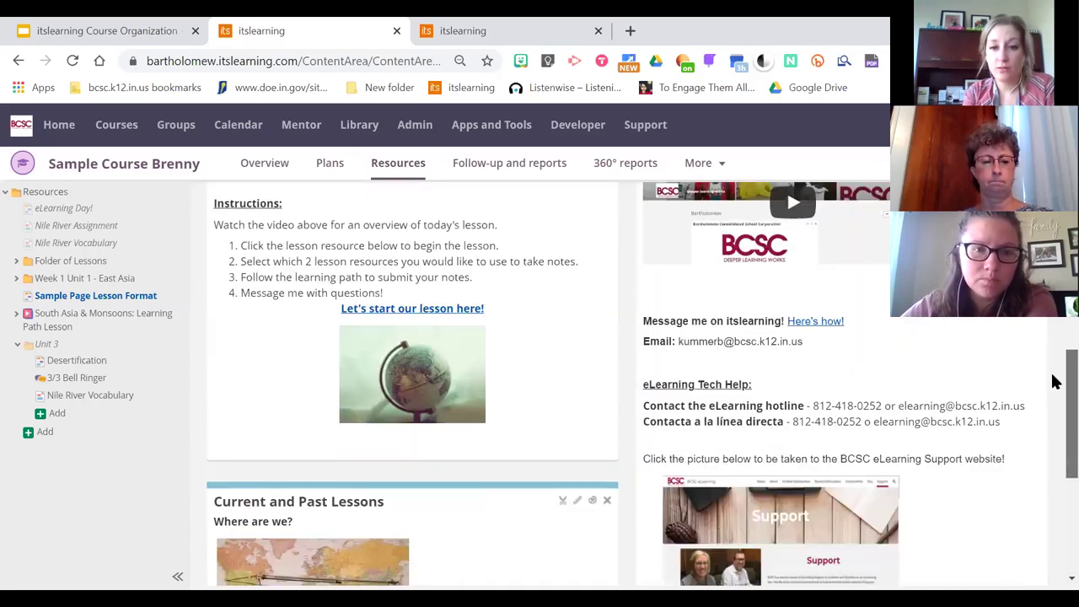
{"action": "scroll", "coordinate": [1053, 485], "scroll_direction": "up", "scroll_amount": 9}
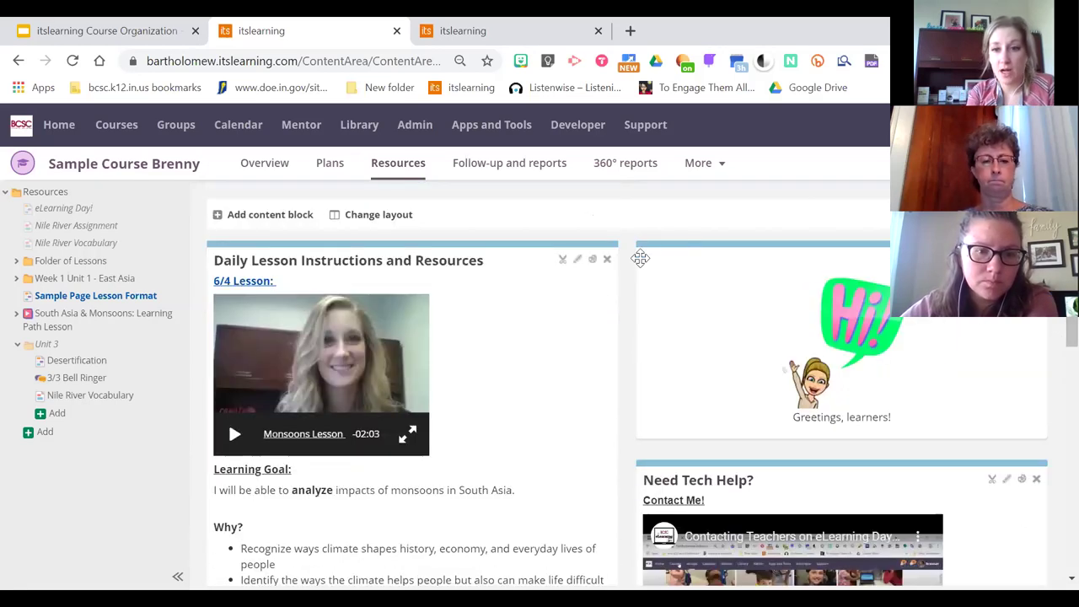
{"action": "scroll", "coordinate": [1053, 472], "scroll_direction": "down", "scroll_amount": 9}
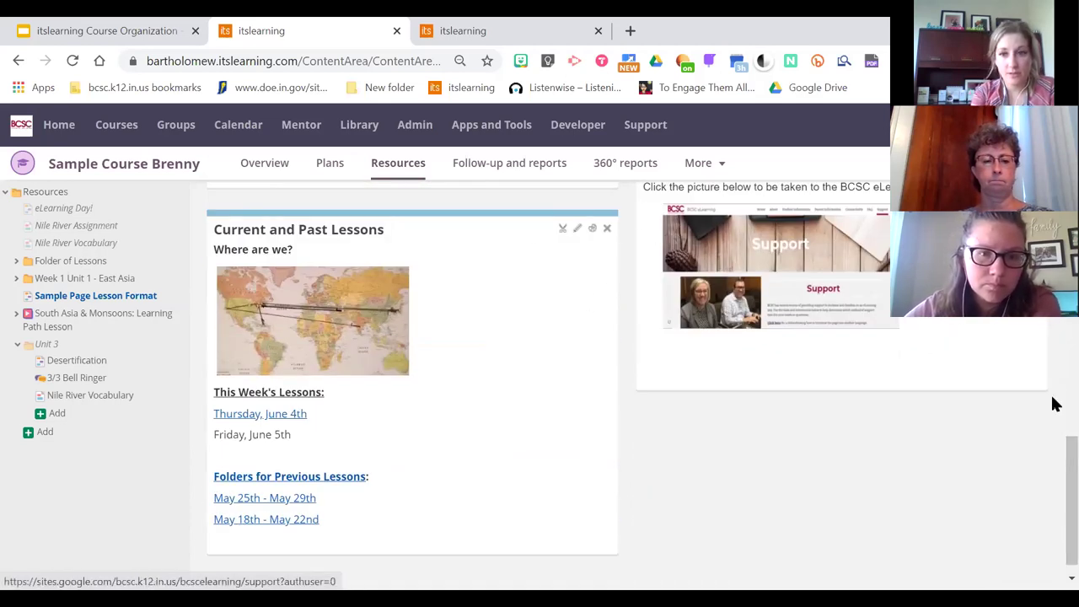
{"action": "scroll", "coordinate": [1027, 489], "scroll_direction": "down", "scroll_amount": 1}
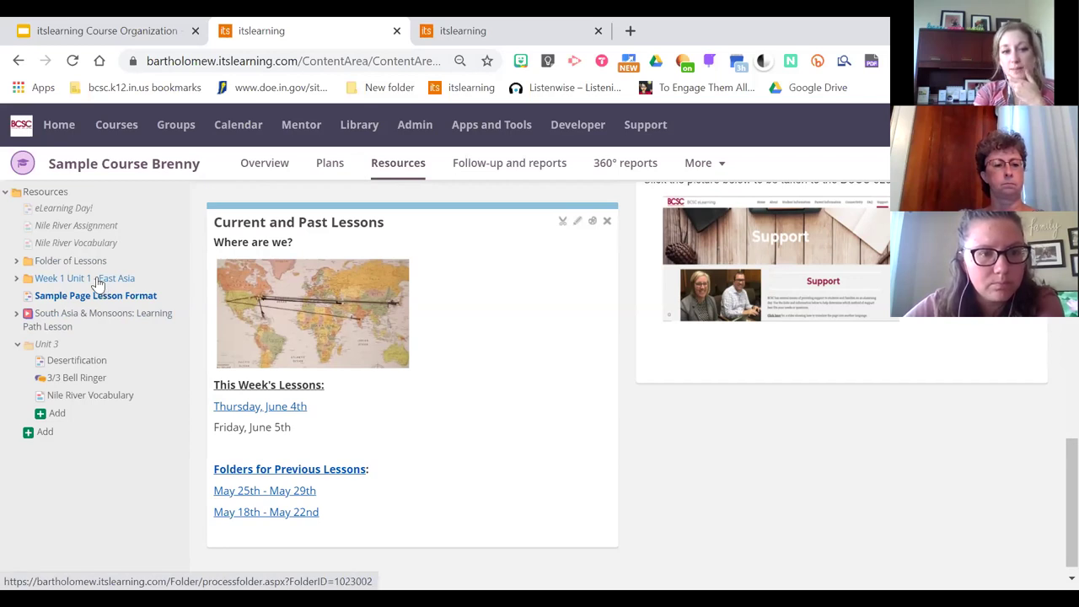
Copy the Week 1 Unit 1 - East Asia folder's link address and edit the Current and Past Lessons block
{"action": "right_click", "coordinate": [97, 284]}
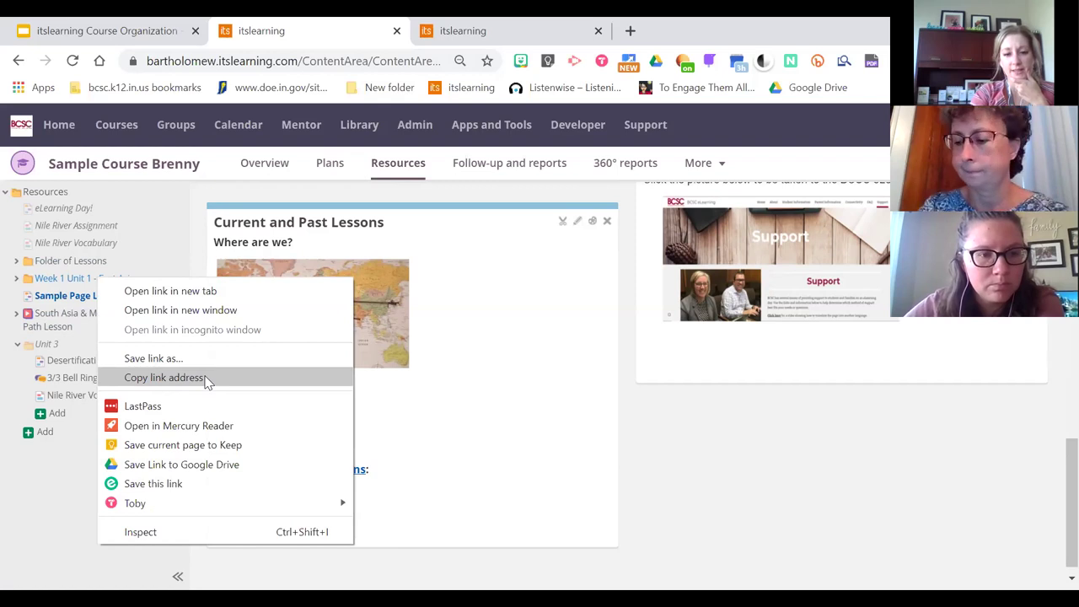
{"action": "left_click", "coordinate": [206, 383]}
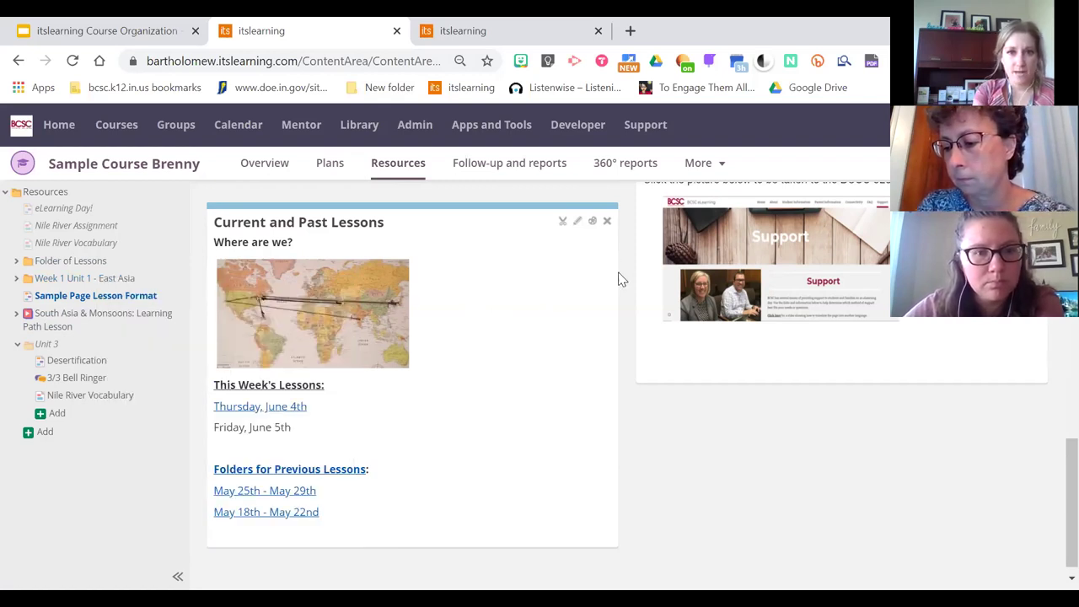
{"action": "left_click", "coordinate": [578, 223]}
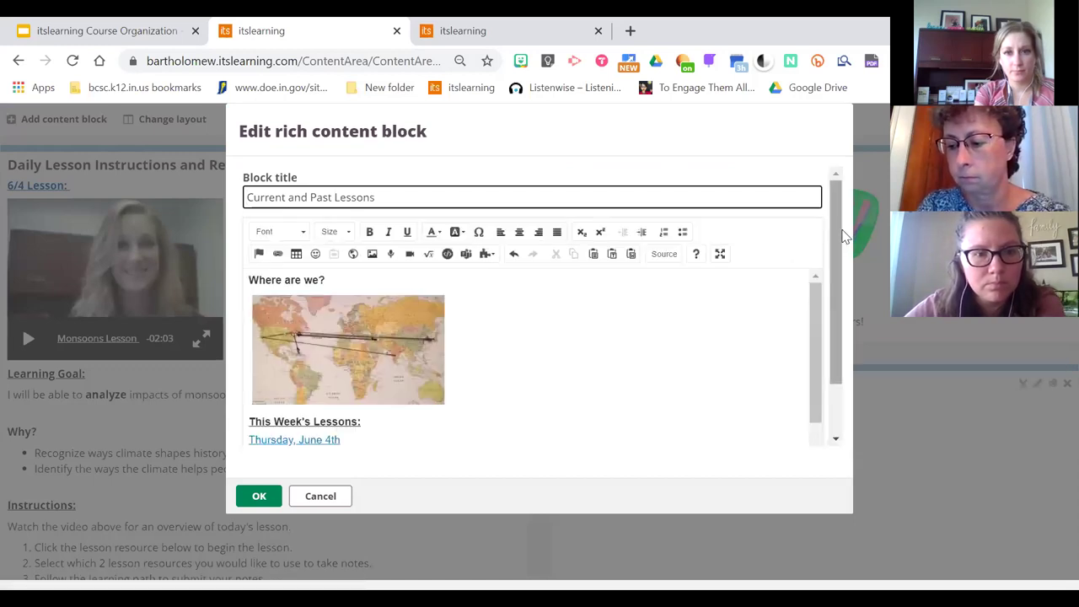
Replace the two May date lines with the text 'Week 1 Lessons' and select it
{"action": "scroll", "coordinate": [829, 337], "scroll_direction": "down", "scroll_amount": 1}
{"action": "scroll", "coordinate": [812, 308], "scroll_direction": "down", "scroll_amount": 1}
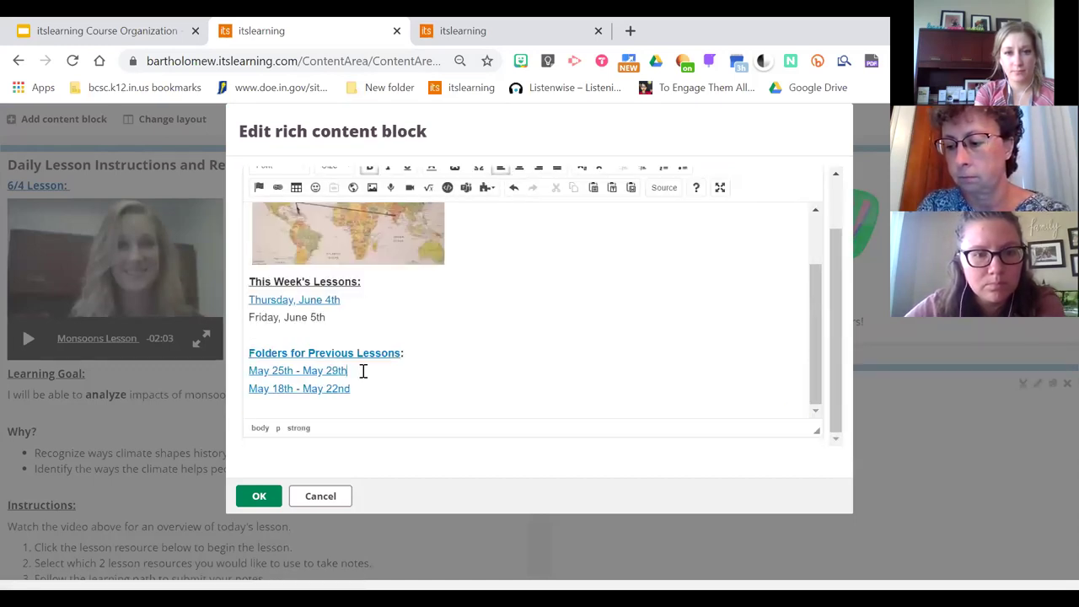
{"action": "left_click_drag", "start_coordinate": [359, 393], "coordinate": [253, 360]}
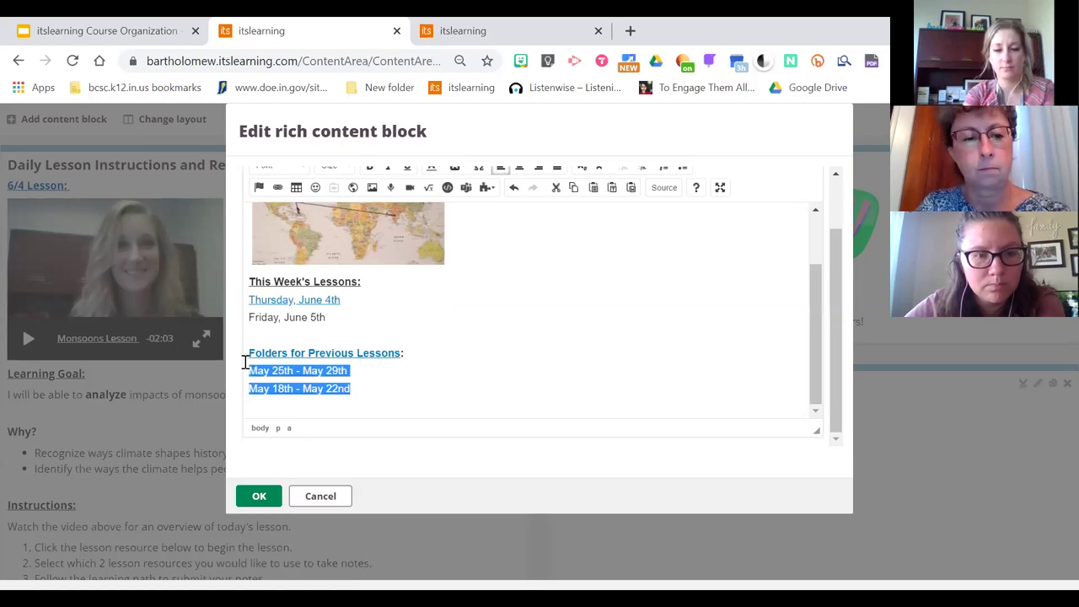
{"action": "key", "text": "BackSpace"}
{"action": "type", "text": "Week 1 Lessons"}
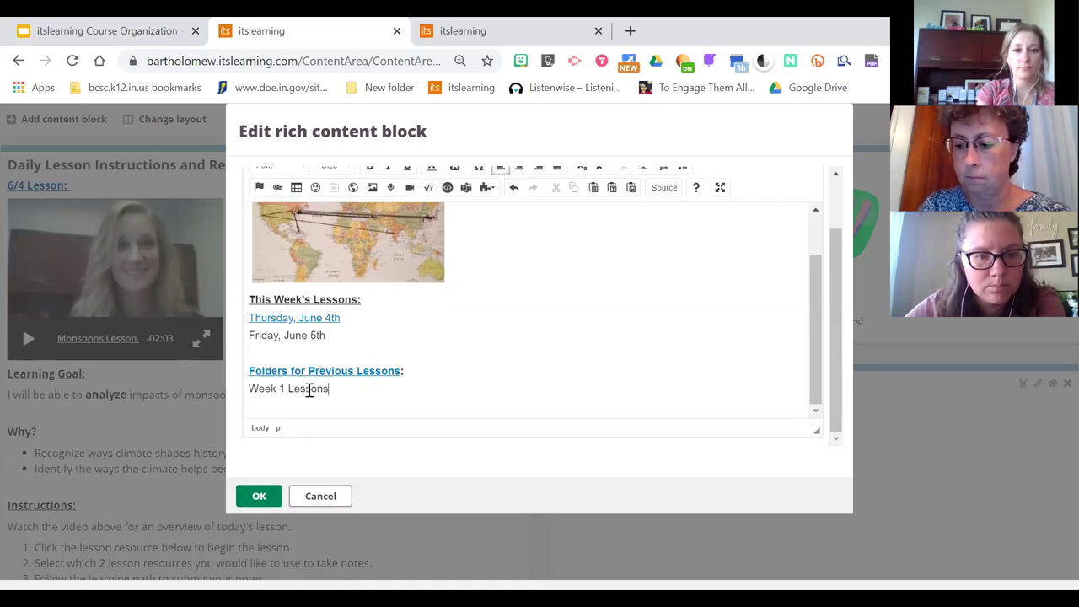
{"action": "left_click_drag", "start_coordinate": [331, 389], "coordinate": [251, 392]}
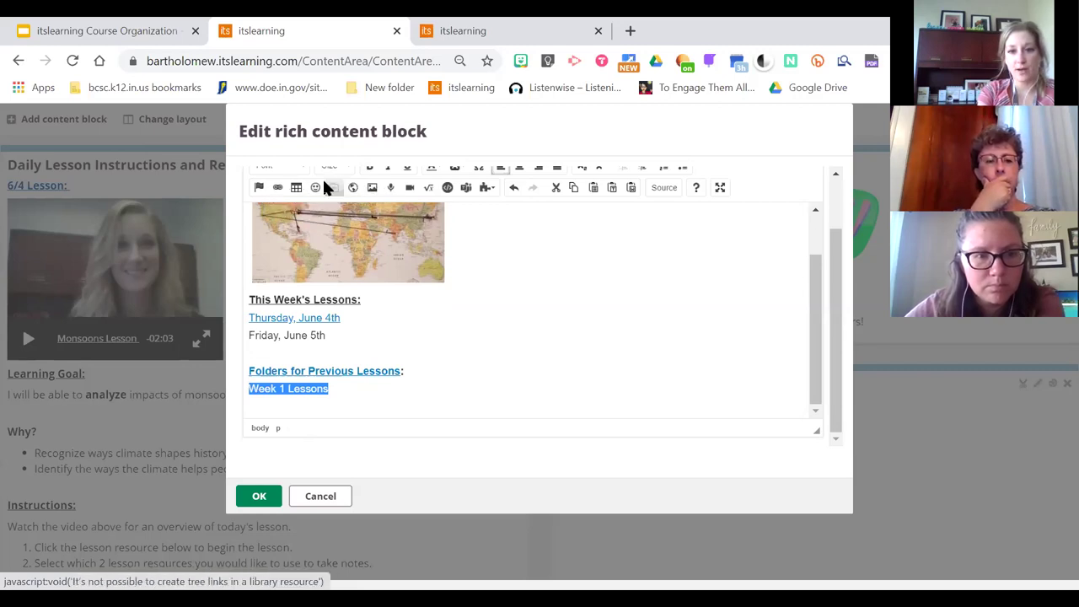
Link 'Week 1 Lessons' to the pasted Week 1 folder address and save the block
{"action": "left_click", "coordinate": [281, 192]}
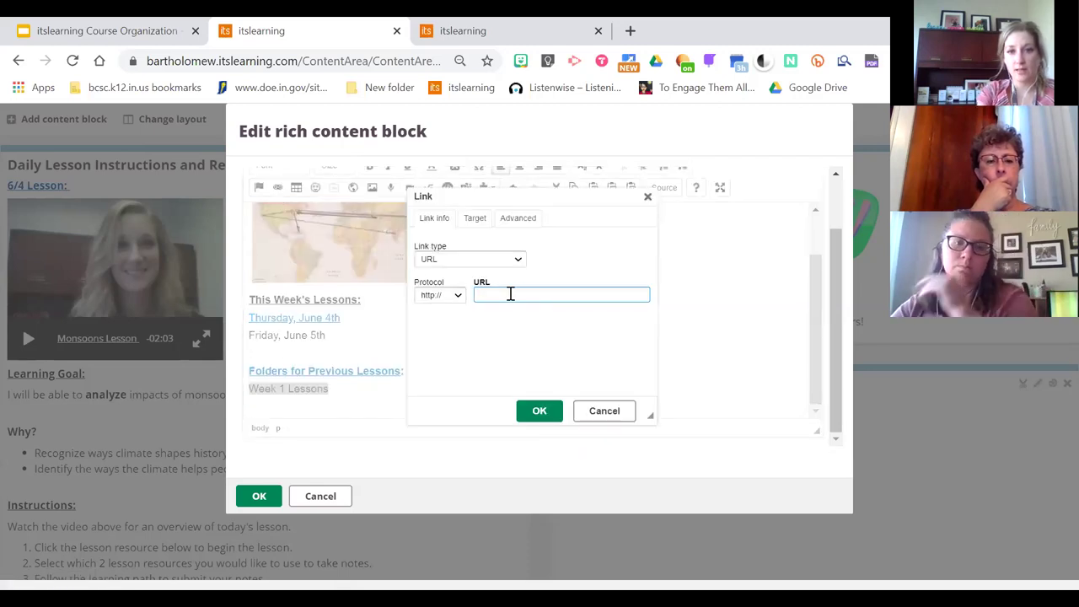
{"action": "right_click", "coordinate": [510, 293]}
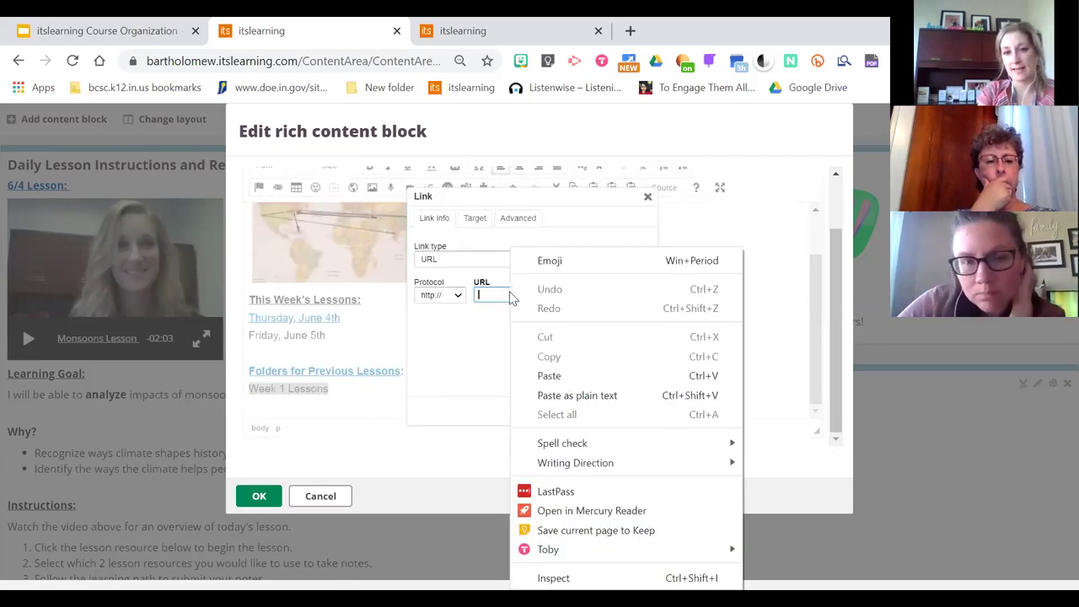
{"action": "left_click", "coordinate": [557, 375]}
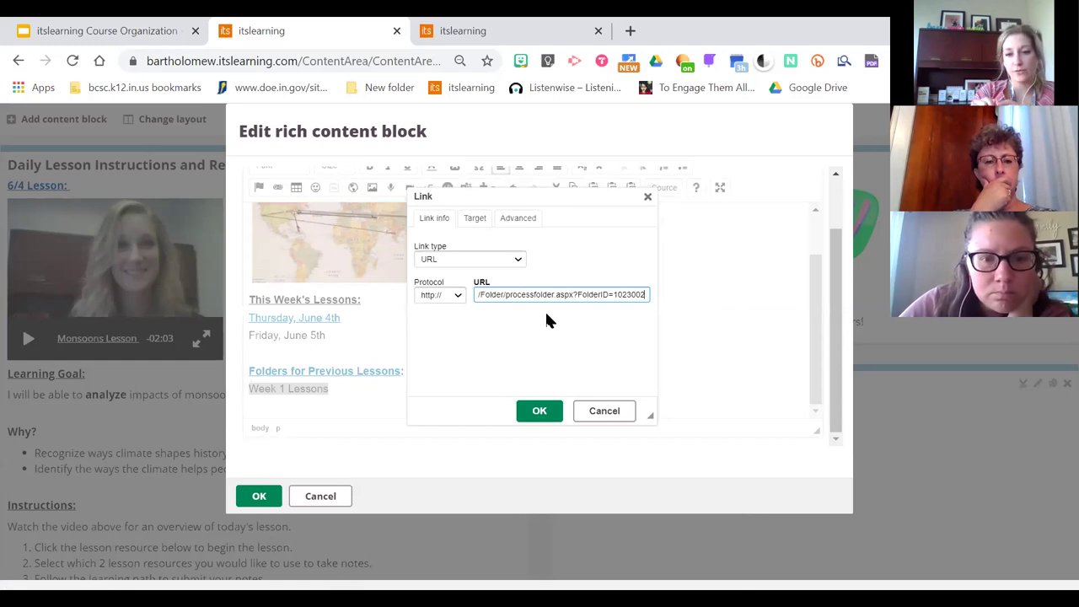
{"action": "left_click", "coordinate": [545, 412]}
{"action": "left_click", "coordinate": [403, 398]}
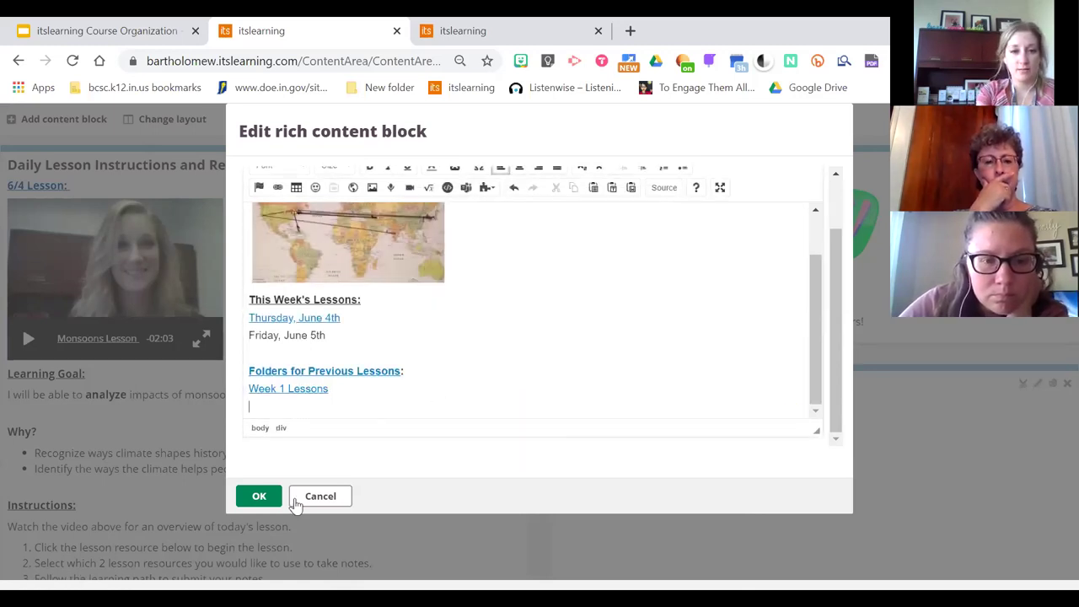
{"action": "left_click", "coordinate": [267, 498]}
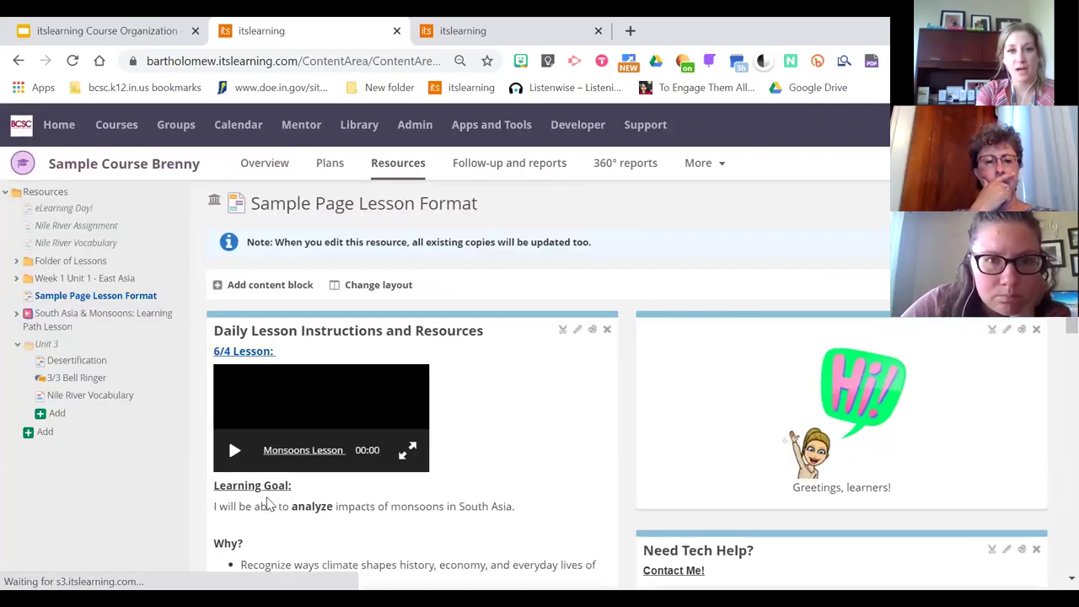
{"action": "scroll", "coordinate": [1053, 354], "scroll_direction": "down", "scroll_amount": 7}
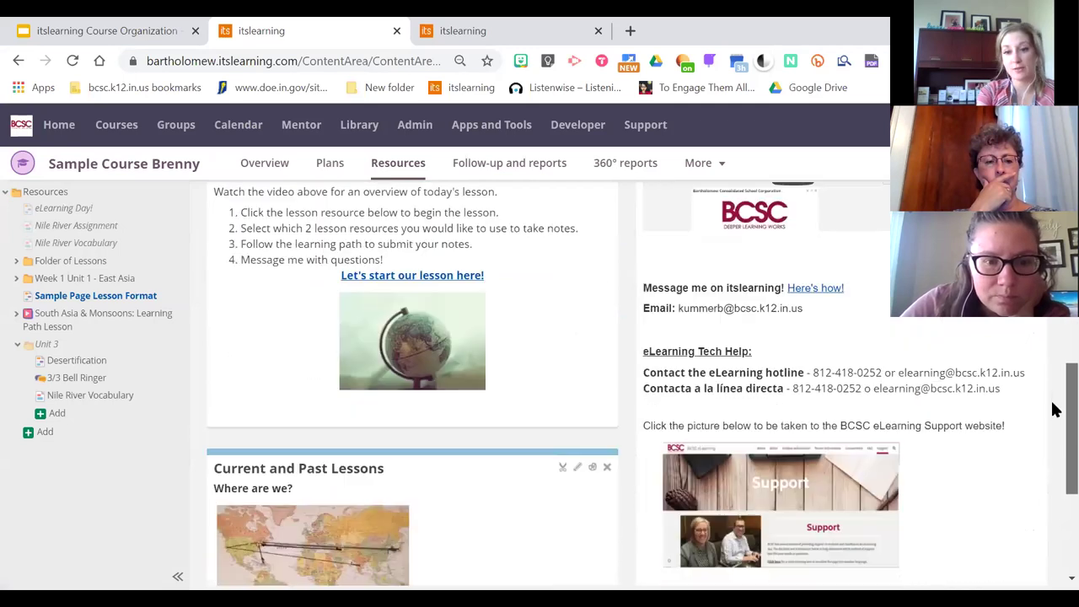
{"action": "scroll", "coordinate": [1053, 501], "scroll_direction": "down", "scroll_amount": 2}
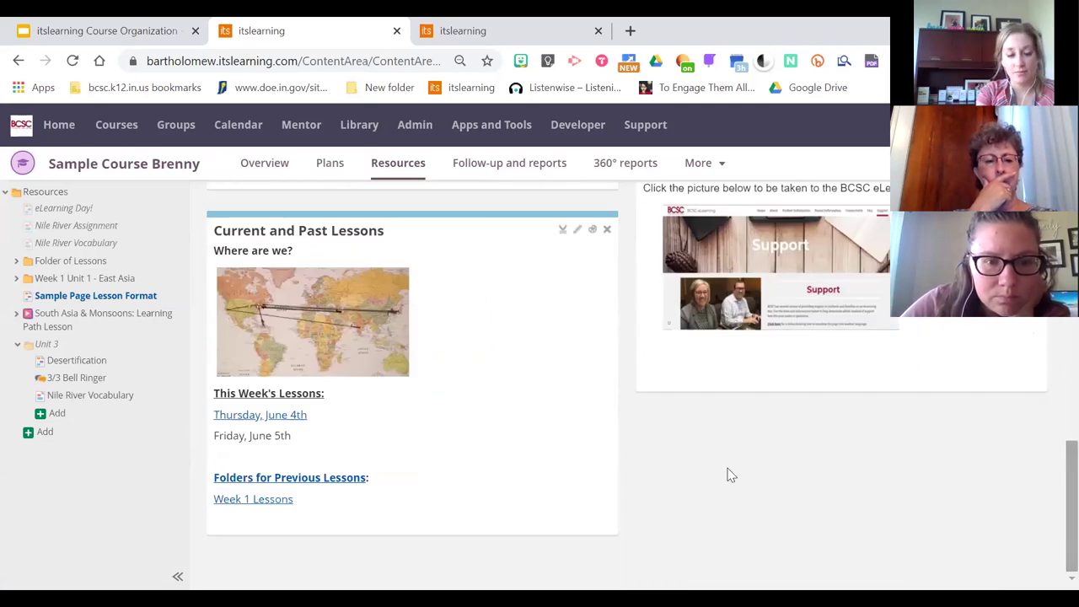
Test the Week 1 Lessons link, comparing the opened Week 1 folder tab with the course page
{"action": "left_click", "coordinate": [227, 506]}
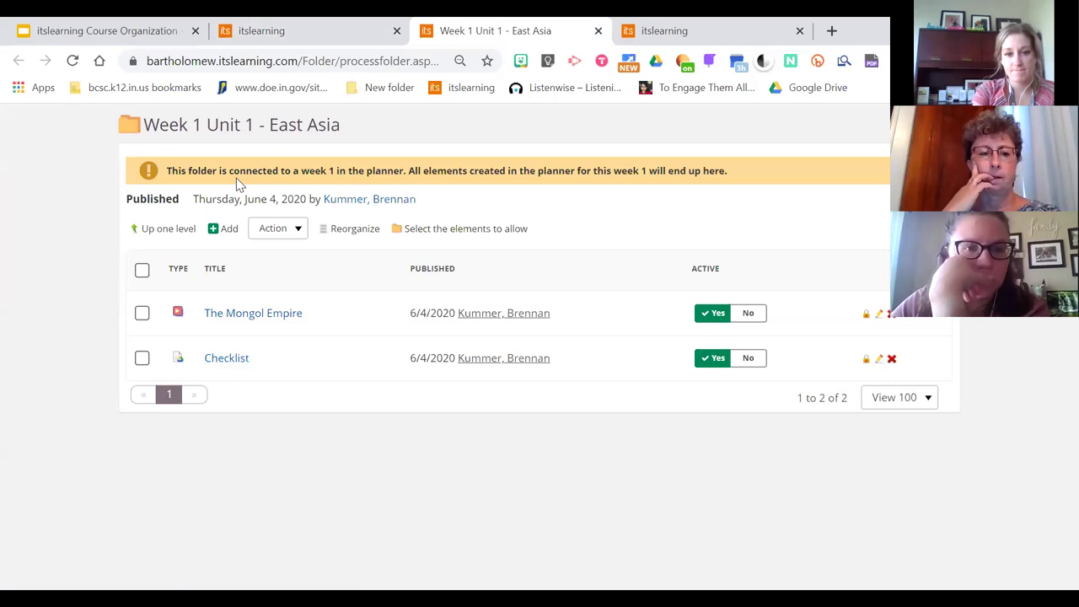
{"action": "left_click", "coordinate": [287, 29]}
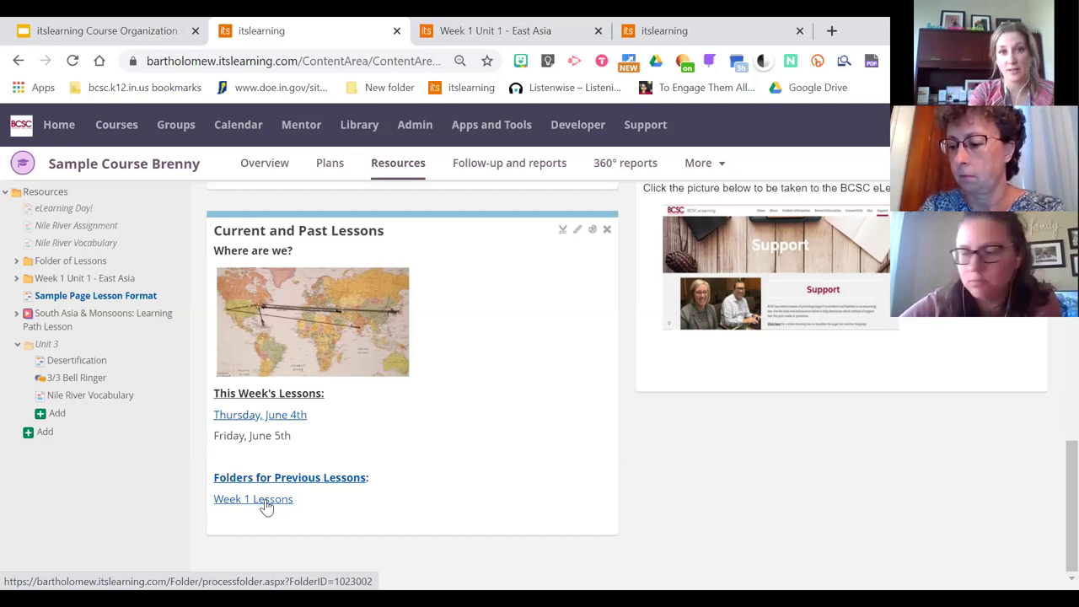
{"action": "left_click", "coordinate": [453, 31]}
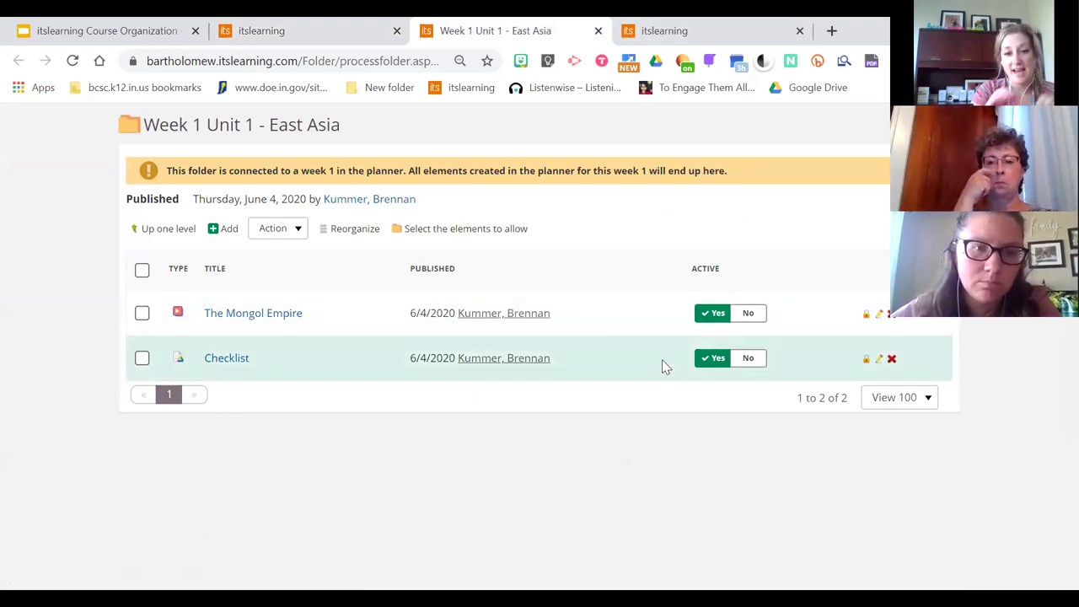
{"action": "left_click", "coordinate": [341, 32]}
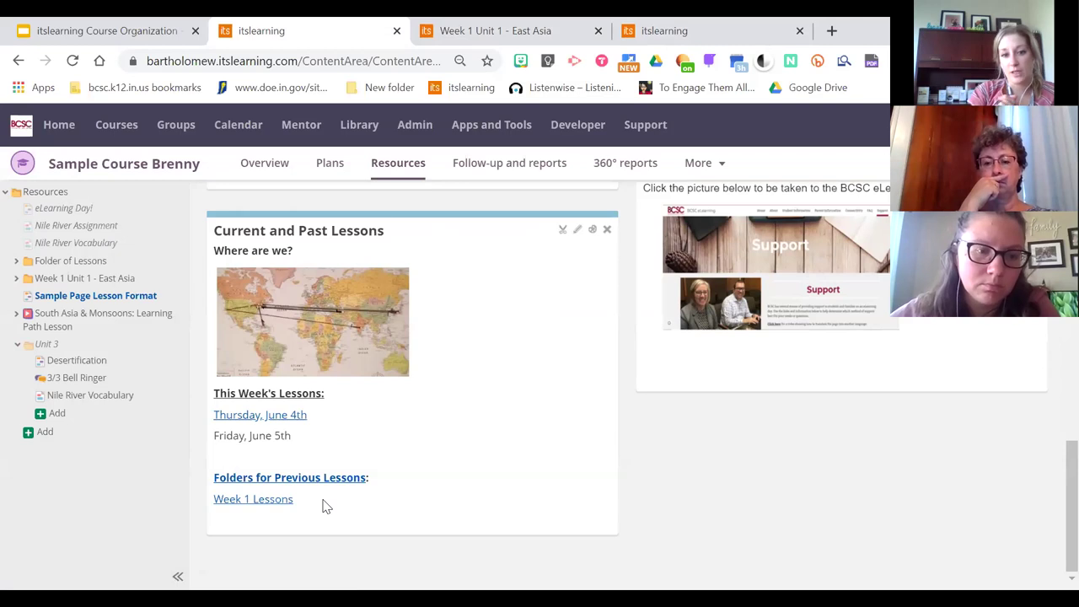
{"action": "left_click", "coordinate": [249, 500]}
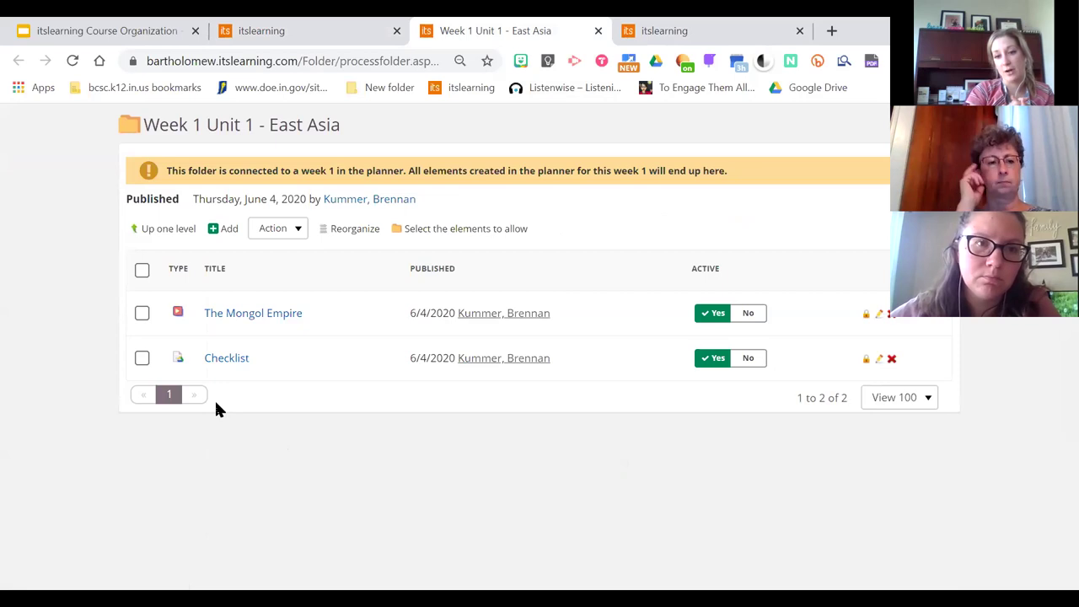
{"action": "left_click", "coordinate": [262, 28]}
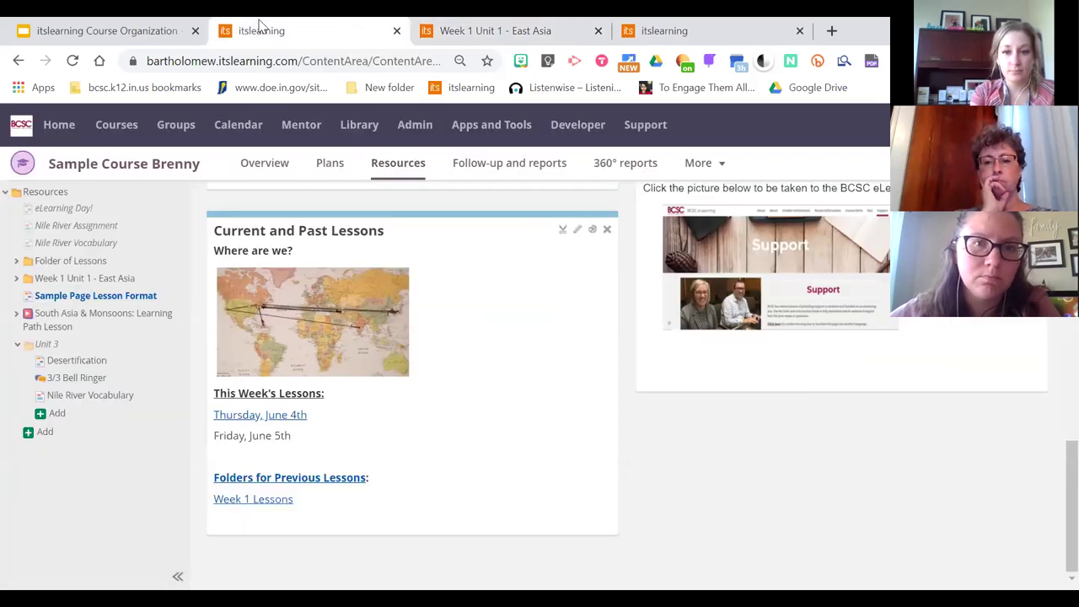
Scroll back up and return to the course's Resources list
{"action": "left_click_drag", "start_coordinate": [1069, 475], "coordinate": [1069, 291]}
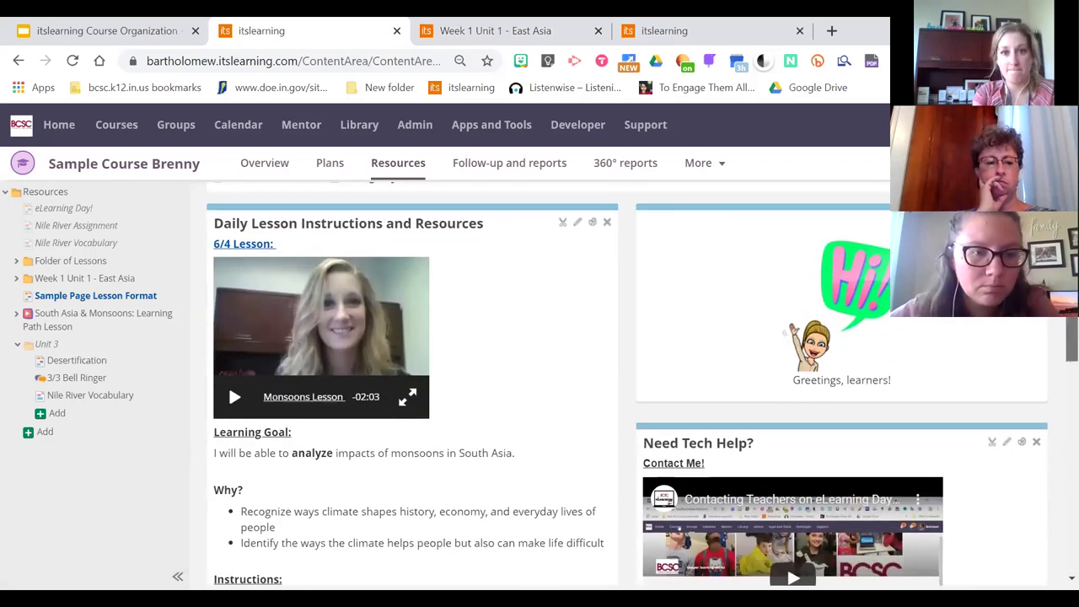
{"action": "left_click_drag", "start_coordinate": [1071, 341], "coordinate": [1070, 320]}
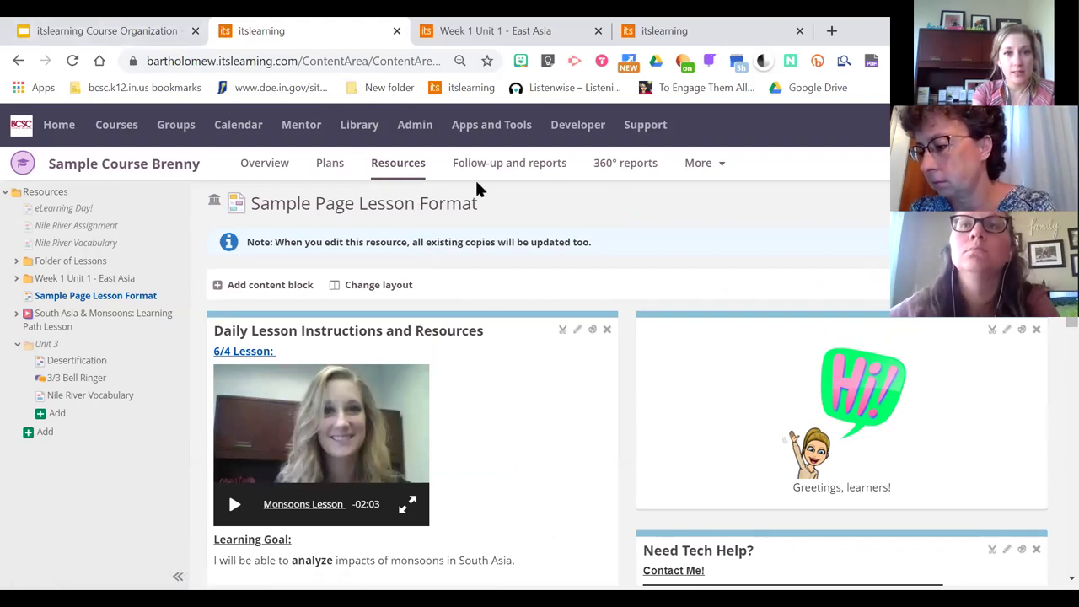
{"action": "left_click", "coordinate": [397, 166]}
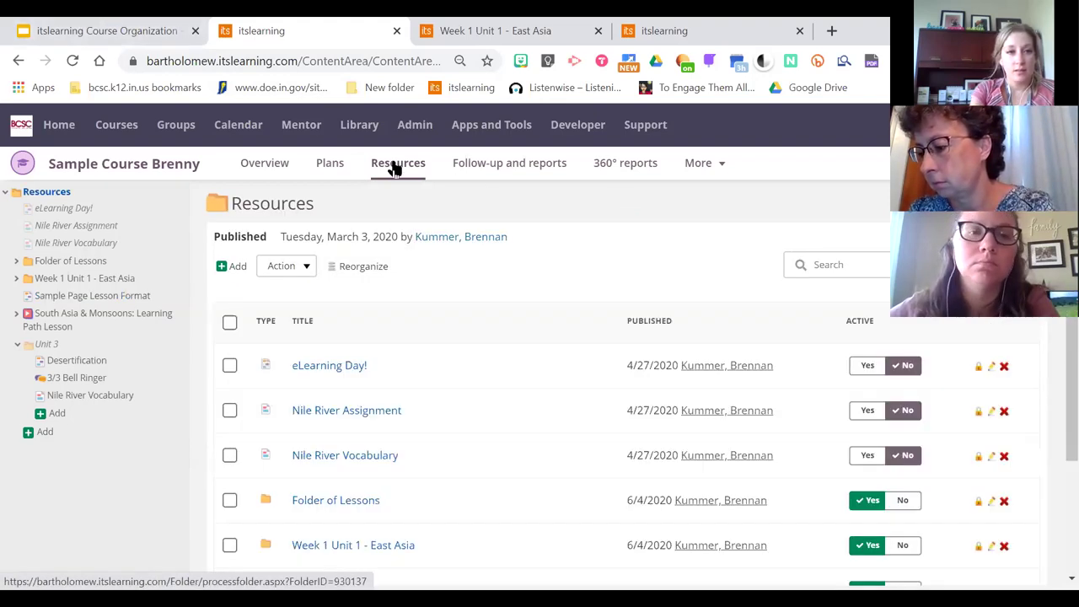
Review the Itslearning Pages and Additional itslearning Page Tips slides in the course organization deck
{"action": "left_click", "coordinate": [59, 23]}
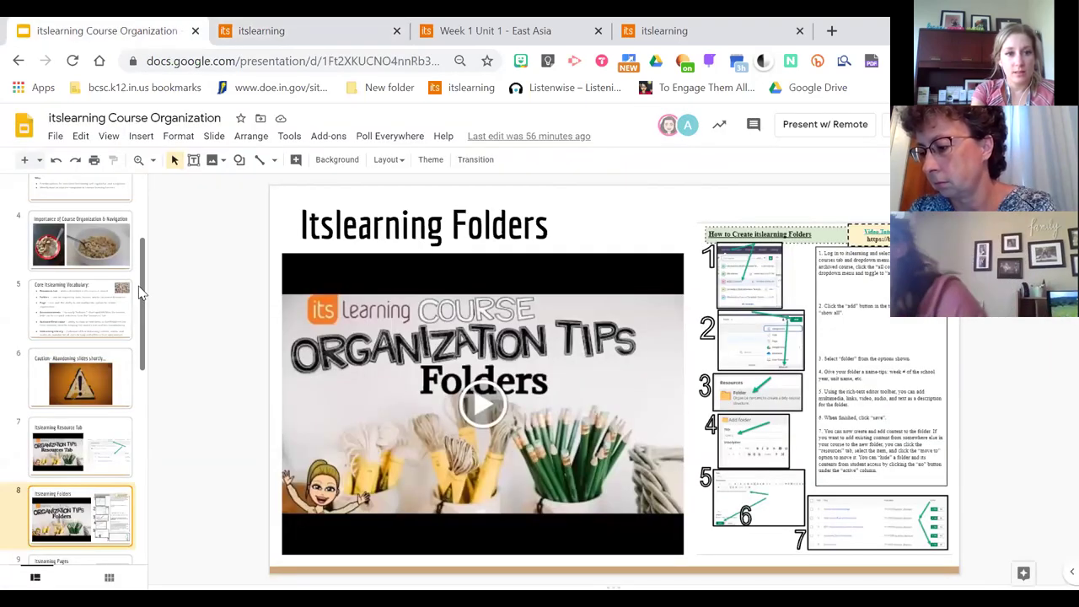
{"action": "scroll", "coordinate": [108, 371], "scroll_direction": "down", "scroll_amount": 2}
{"action": "left_click", "coordinate": [80, 468]}
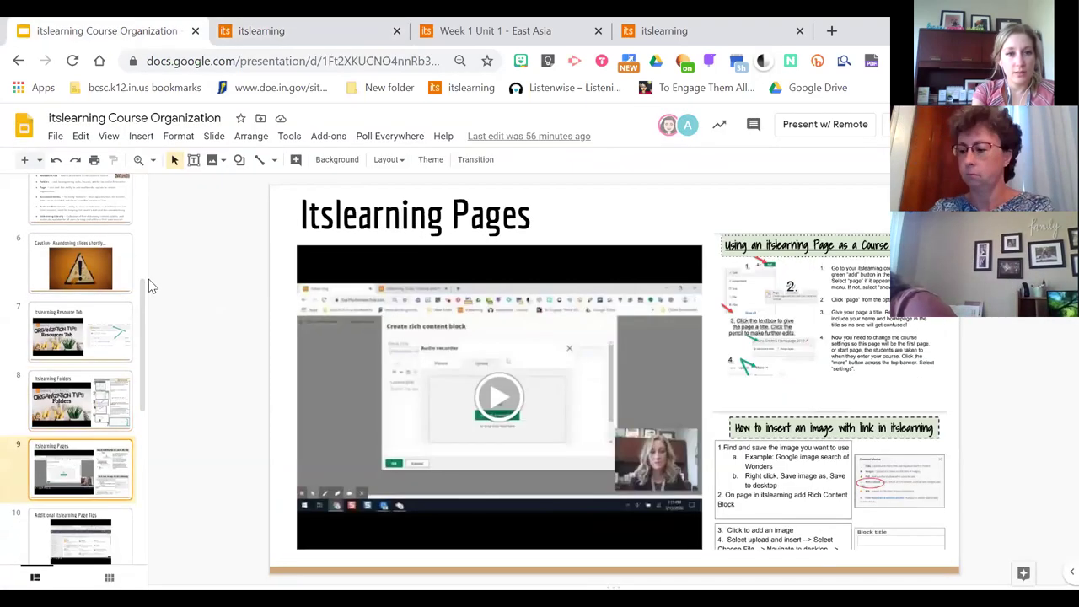
{"action": "scroll", "coordinate": [131, 365], "scroll_direction": "down", "scroll_amount": 2}
{"action": "left_click", "coordinate": [79, 448]}
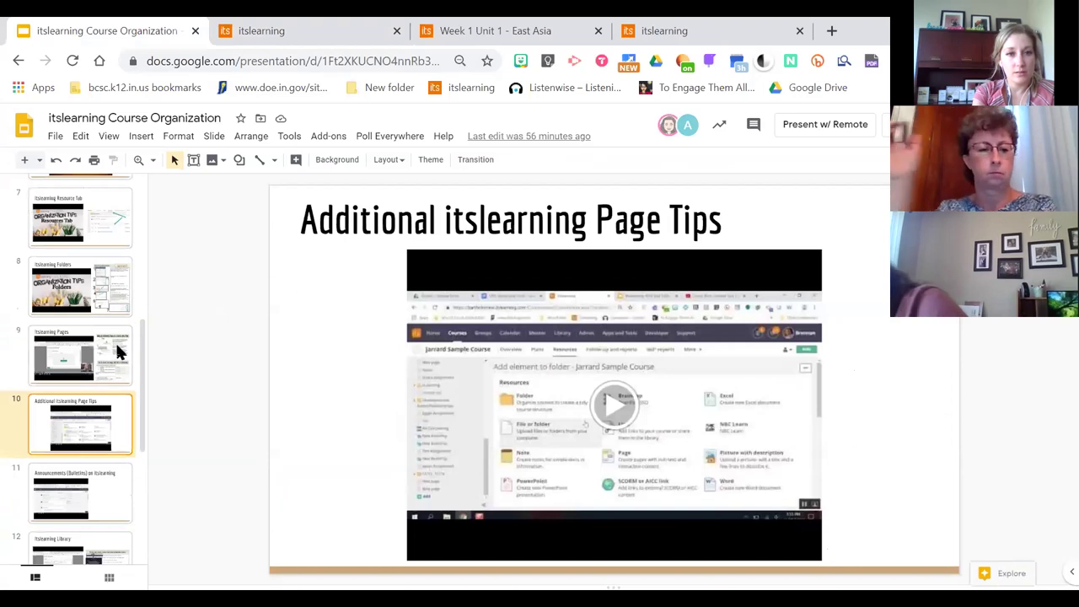
Go back to the itslearning tab showing the Sample Course Brenny Resources page
{"action": "left_click", "coordinate": [291, 25]}
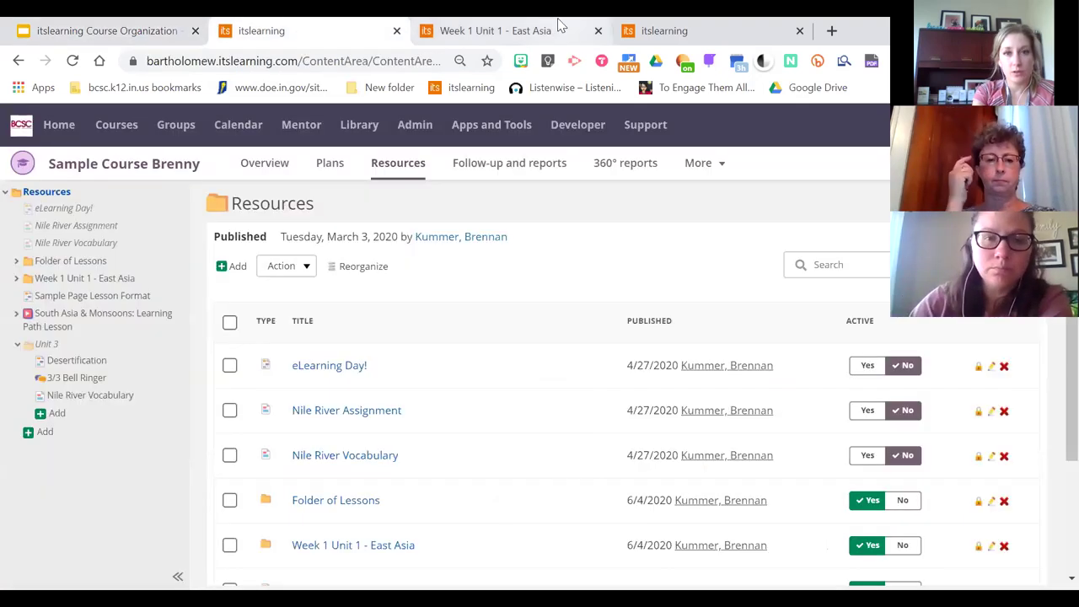
{"action": "left_click", "coordinate": [498, 27]}
{"action": "left_click", "coordinate": [330, 24]}
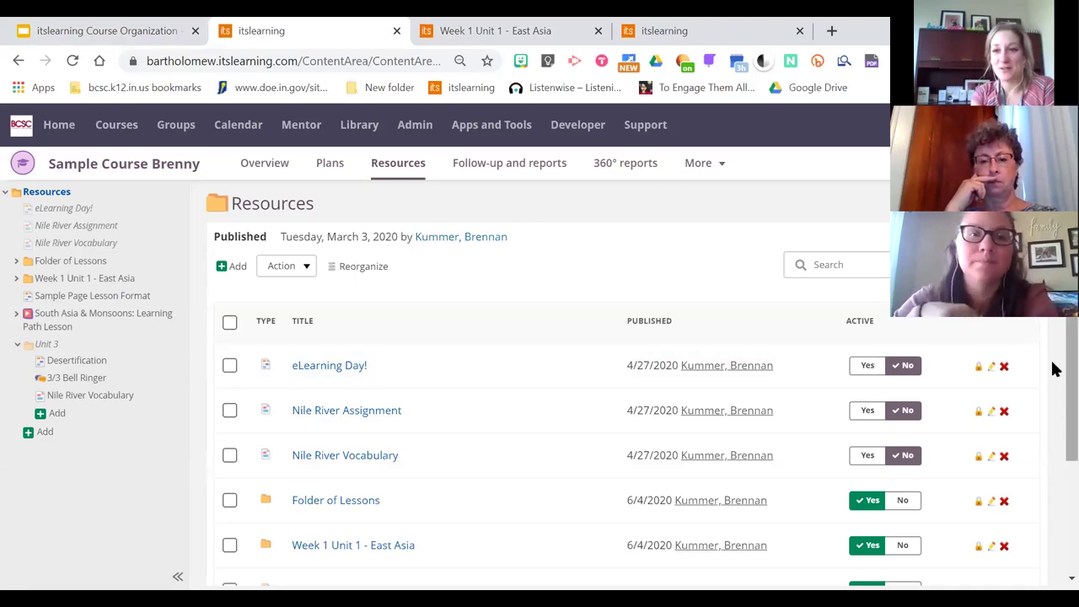
{"action": "scroll", "coordinate": [1053, 371], "scroll_direction": "down", "scroll_amount": 2}
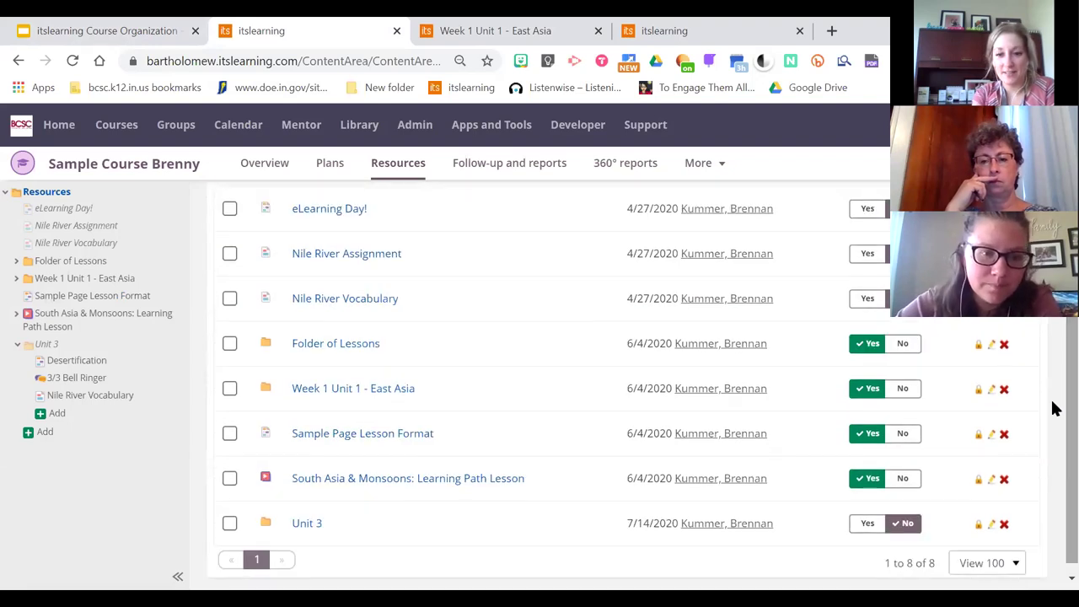
{"action": "scroll", "coordinate": [1053, 379], "scroll_direction": "up", "scroll_amount": 2}
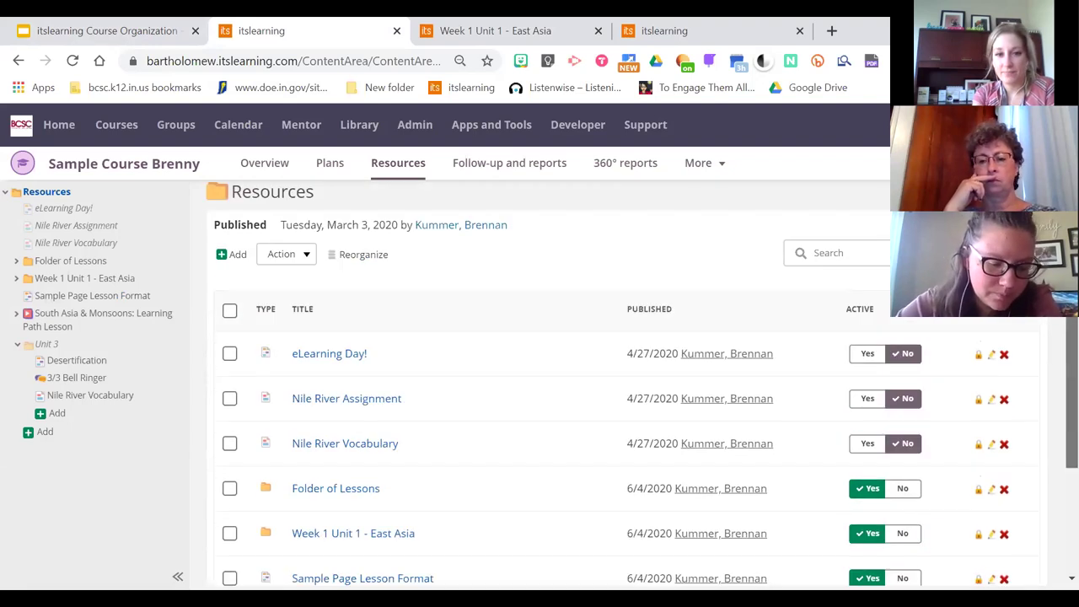
Add a new page titled 'Tuesday' to Resources and show its content block options
{"action": "left_click", "coordinate": [235, 266]}
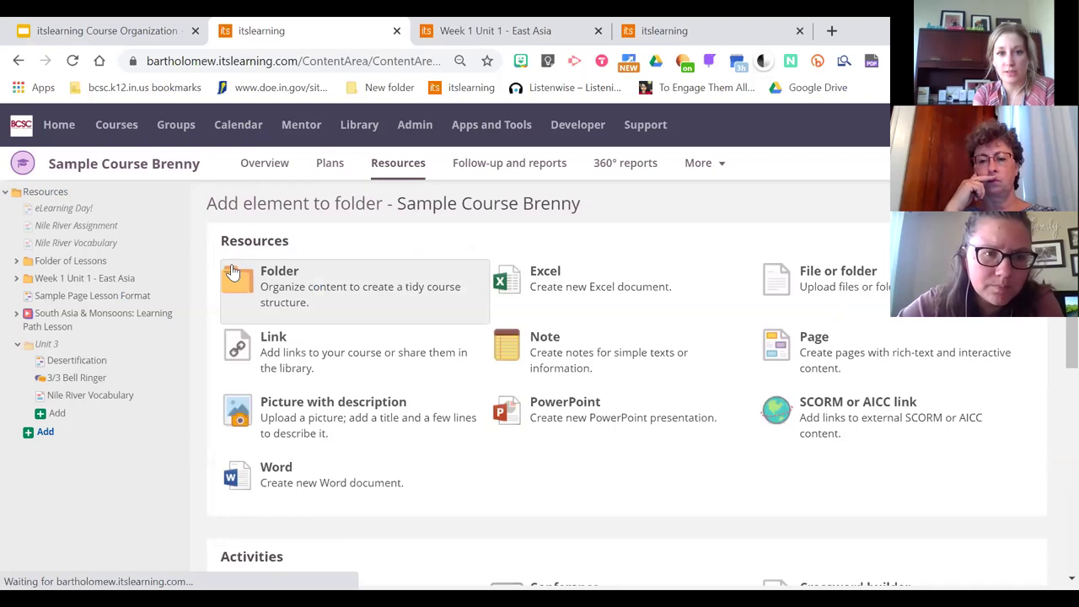
{"action": "left_click", "coordinate": [845, 358]}
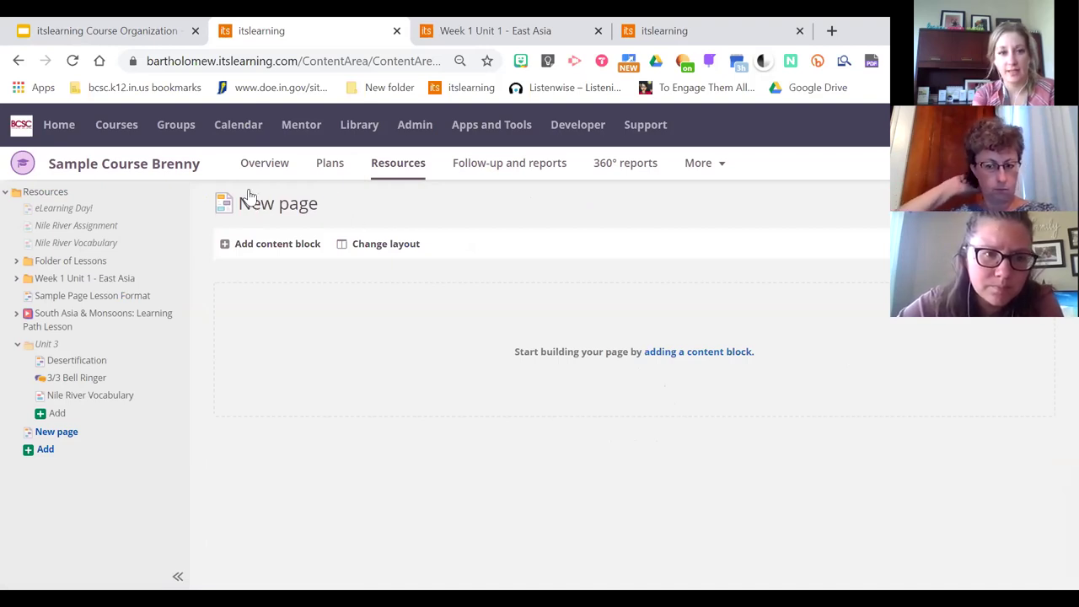
{"action": "left_click", "coordinate": [269, 207]}
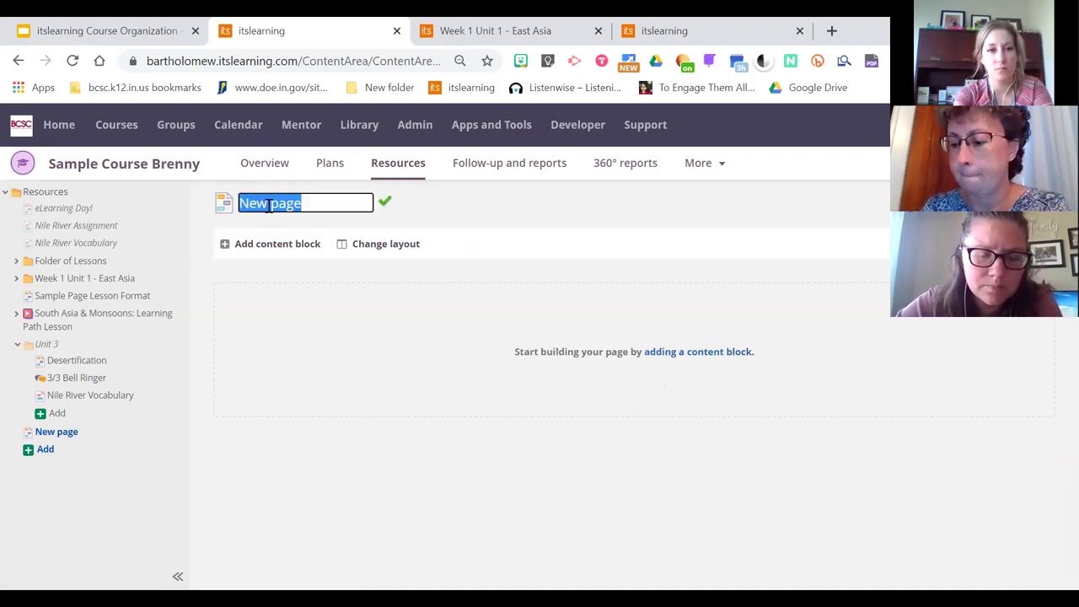
{"action": "type", "text": "Tuesday"}
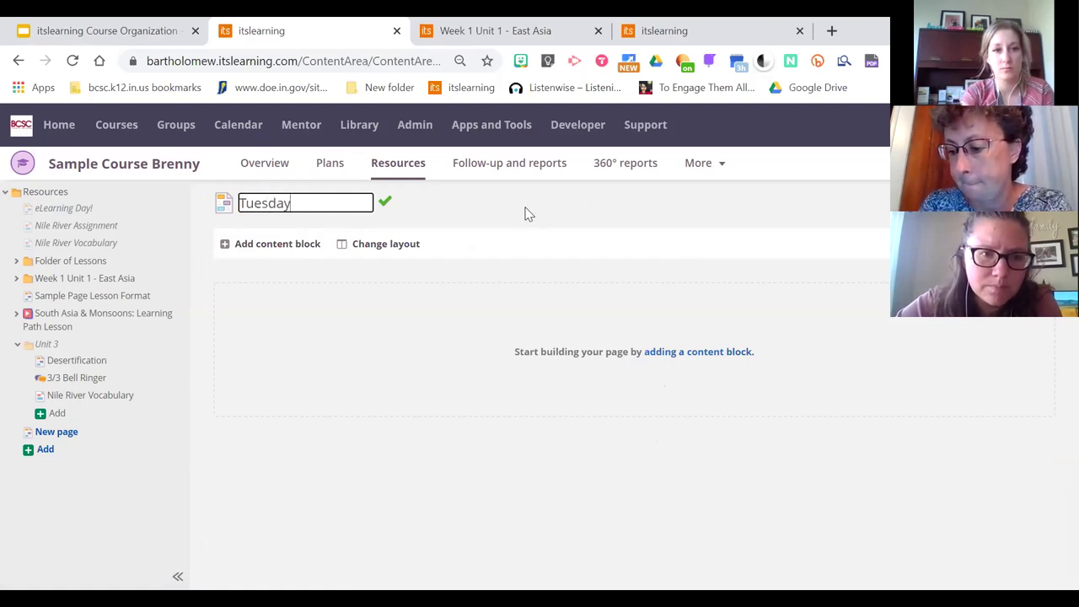
{"action": "key", "text": "Return"}
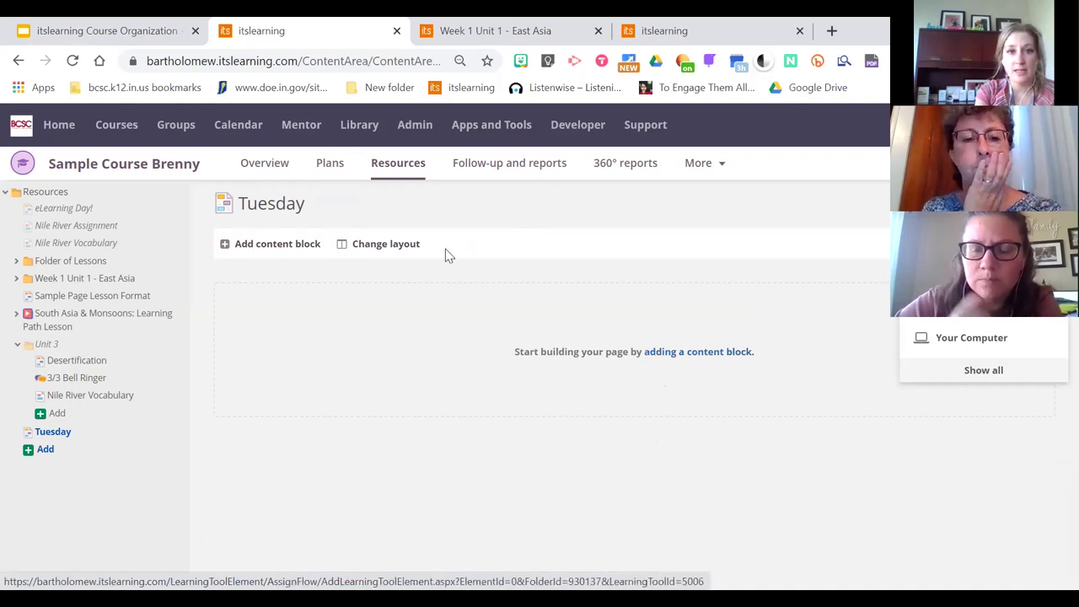
{"action": "left_click", "coordinate": [253, 249]}
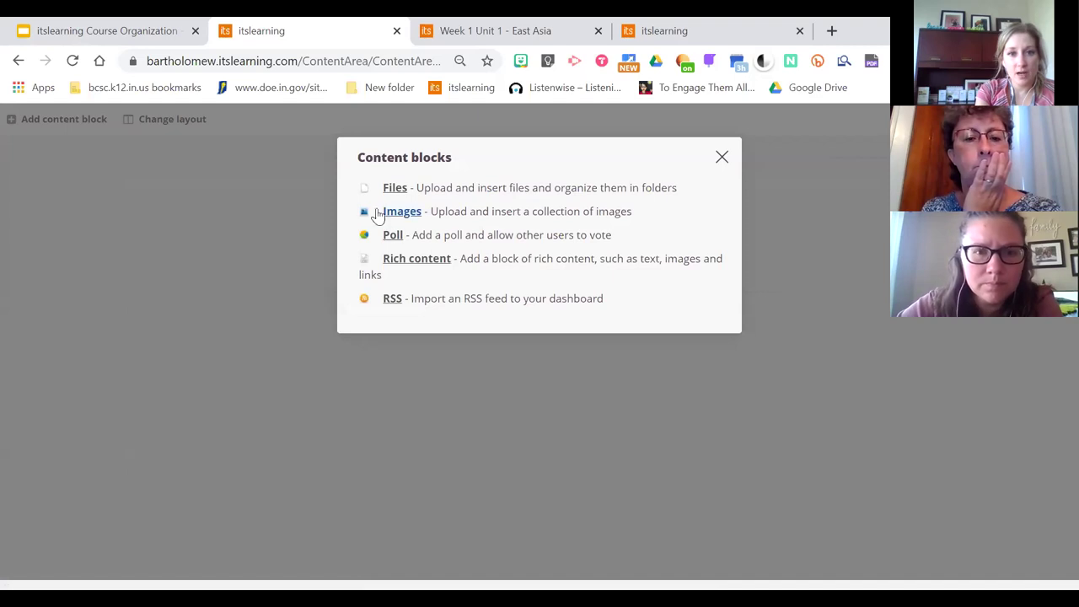
Add a rich content block titled 'Daily Slides and Deadlines'
{"action": "left_click", "coordinate": [416, 259]}
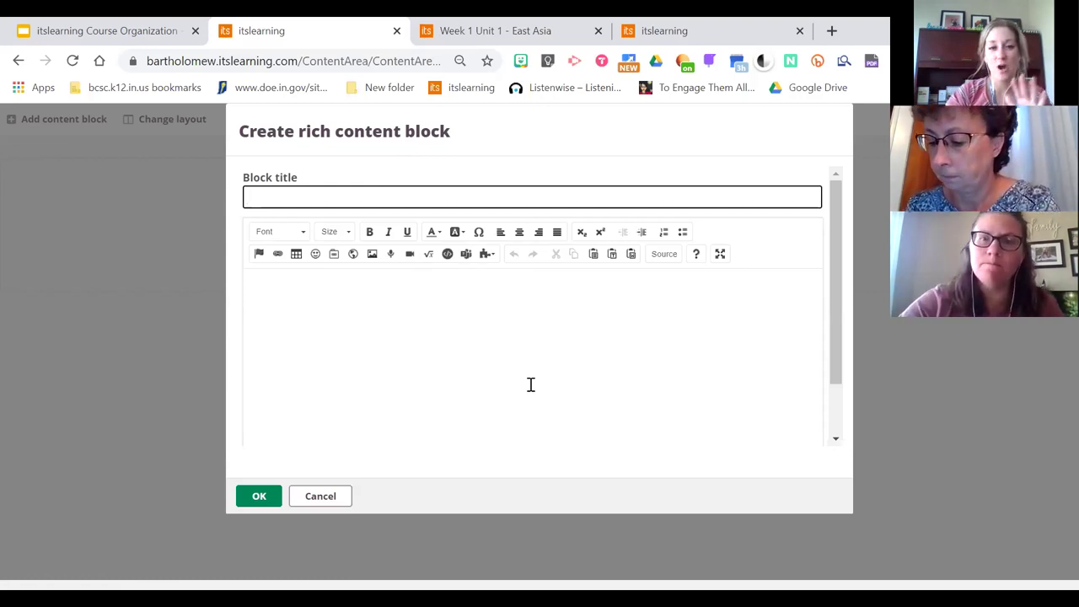
{"action": "left_click", "coordinate": [272, 197]}
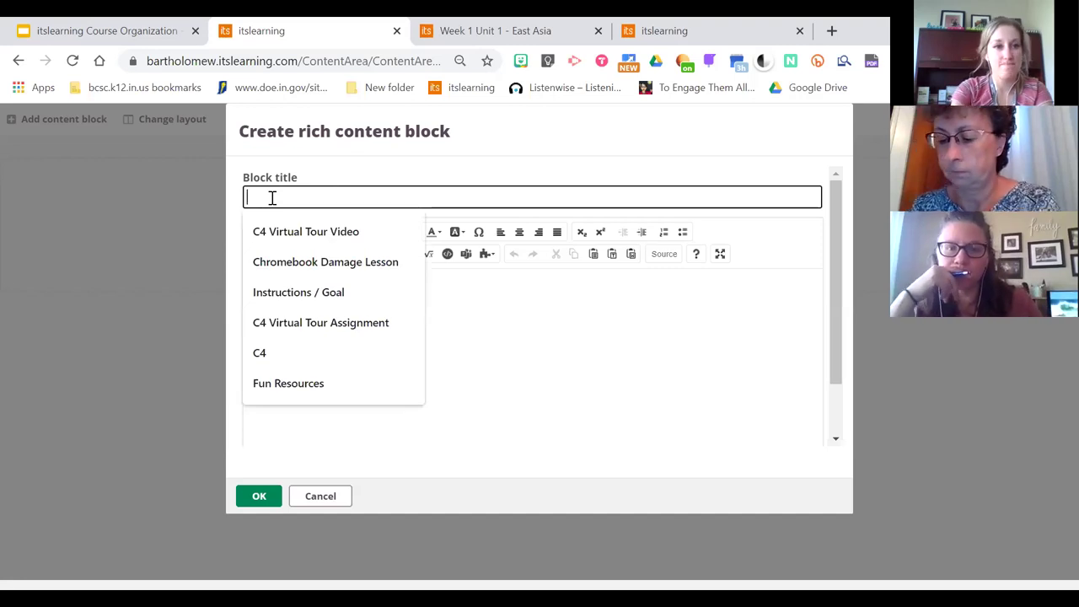
{"action": "type", "text": "I"}
{"action": "key", "text": "BackSpace"}
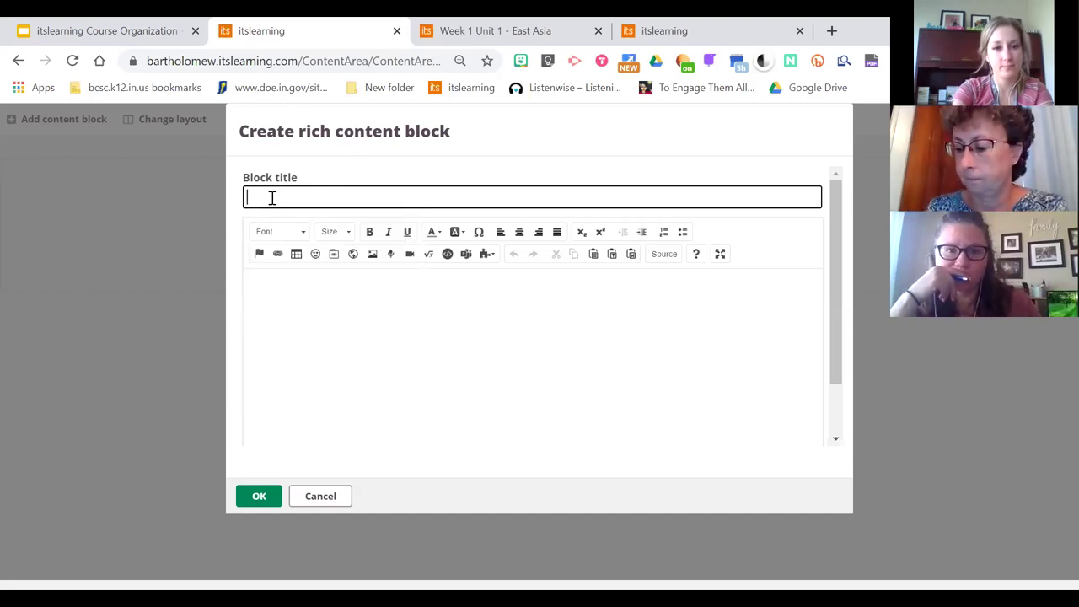
{"action": "type", "text": "Daily SLides a"}
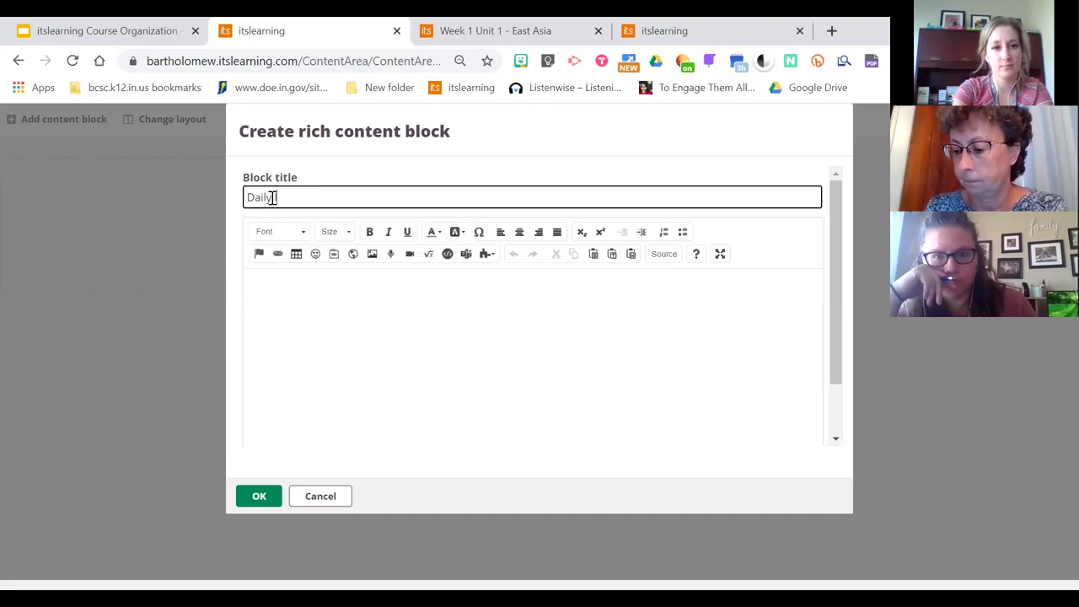
{"action": "key", "text": "BackSpace"}
{"action": "key", "text": "BackSpace"}
{"action": "key", "text": "BackSpace"}
{"action": "key", "text": "BackSpace"}
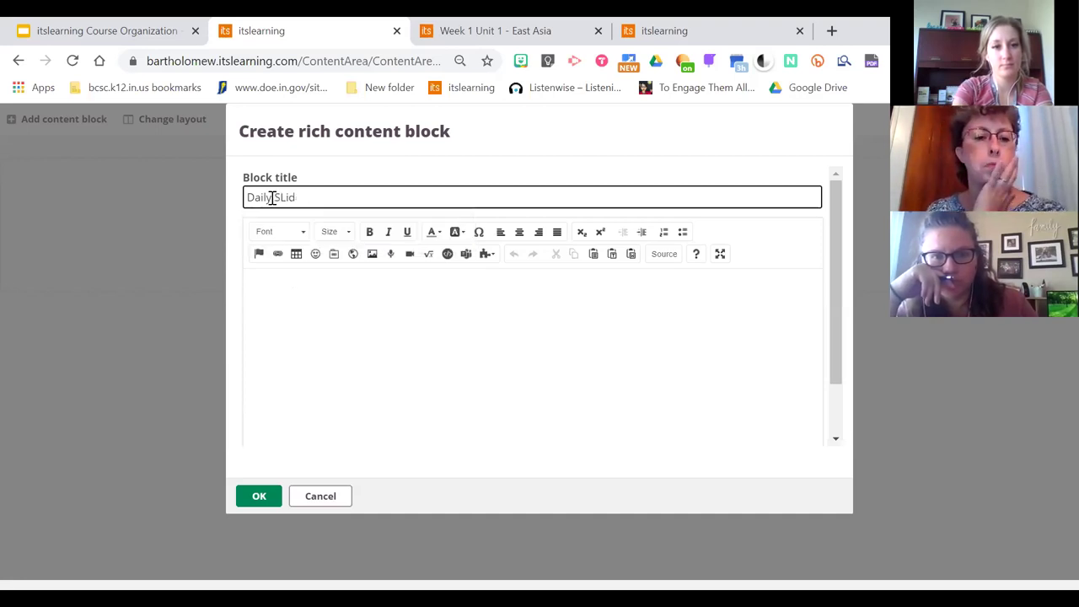
{"action": "type", "text": "ides a"}
{"action": "type", "text": "lides and Deadlines"}
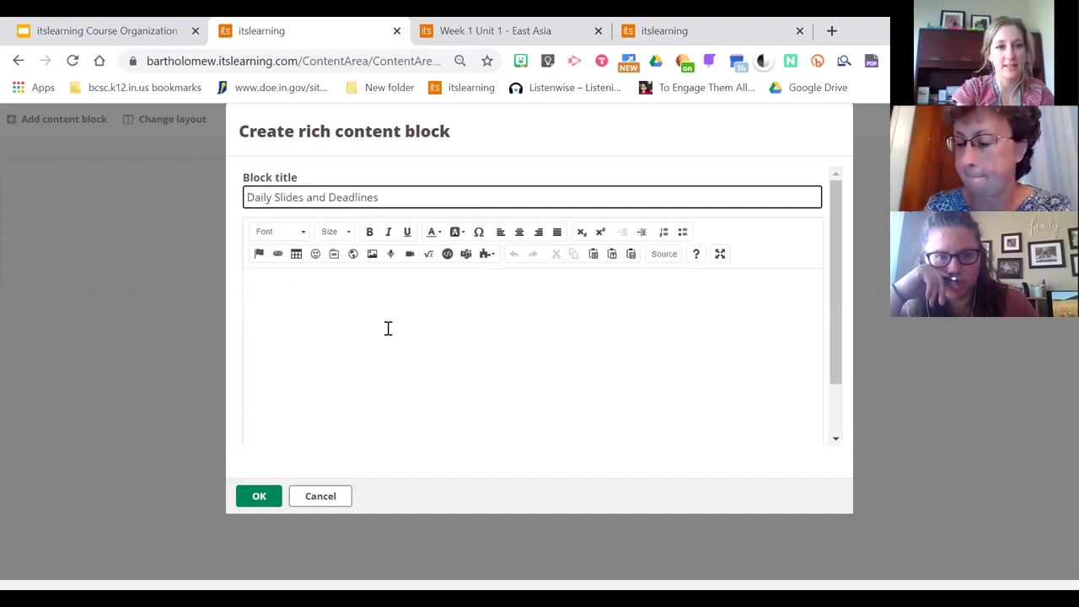
Type 'Slides Link' in the block body and select it for linking
{"action": "left_click", "coordinate": [388, 328]}
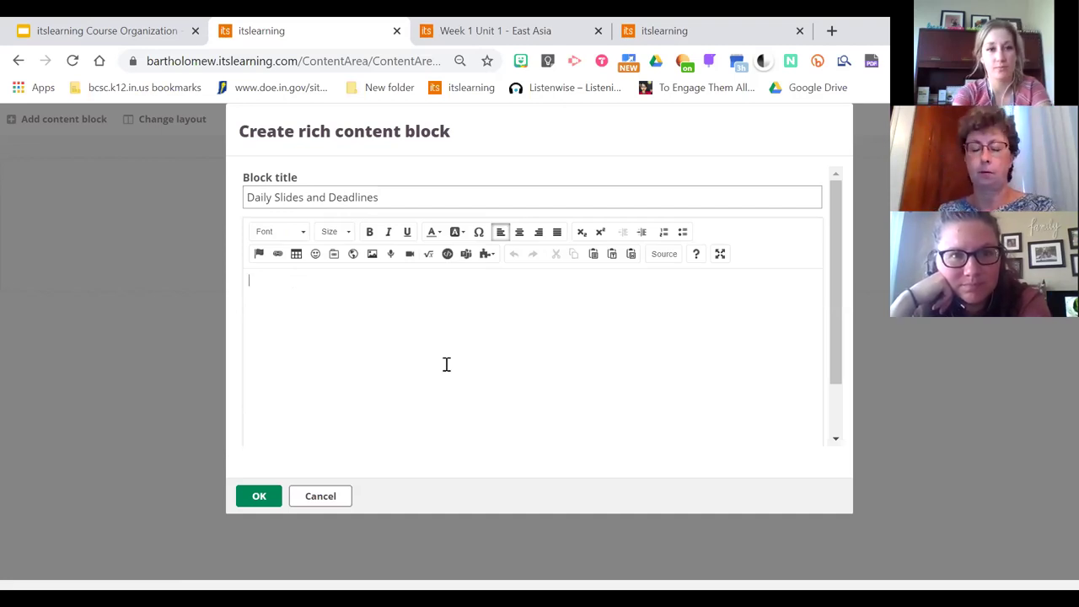
{"action": "type", "text": "Lis"}
{"action": "key", "text": "BackSpace"}
{"action": "key", "text": "BackSpace"}
{"action": "key", "text": "BackSpace"}
{"action": "type", "text": "Slid"}
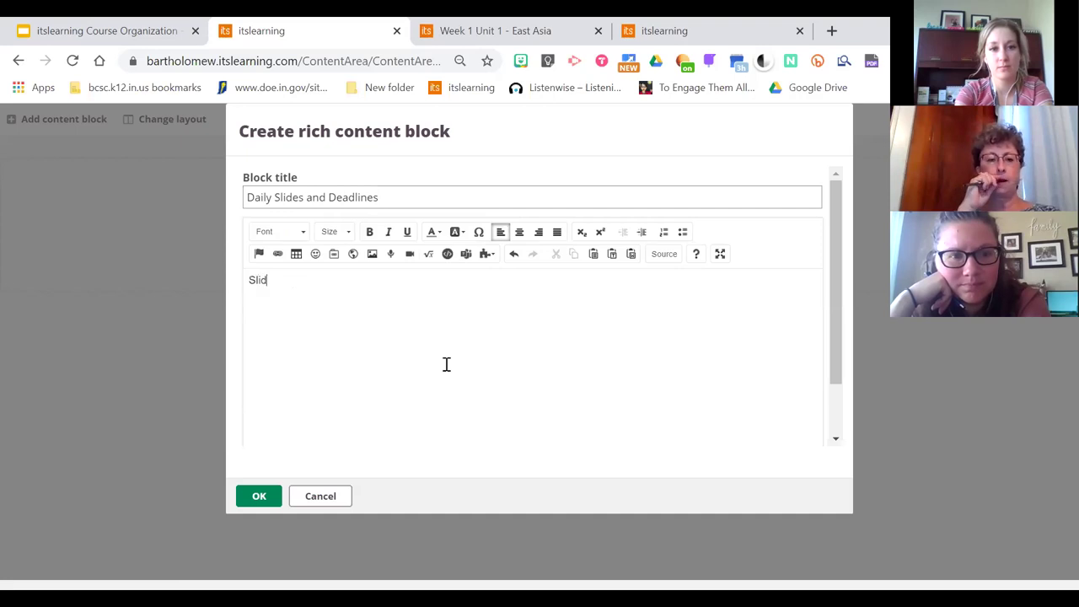
{"action": "type", "text": "es Link"}
{"action": "key", "text": "BackSpace"}
{"action": "key", "text": "BackSpace"}
{"action": "type", "text": "nk"}
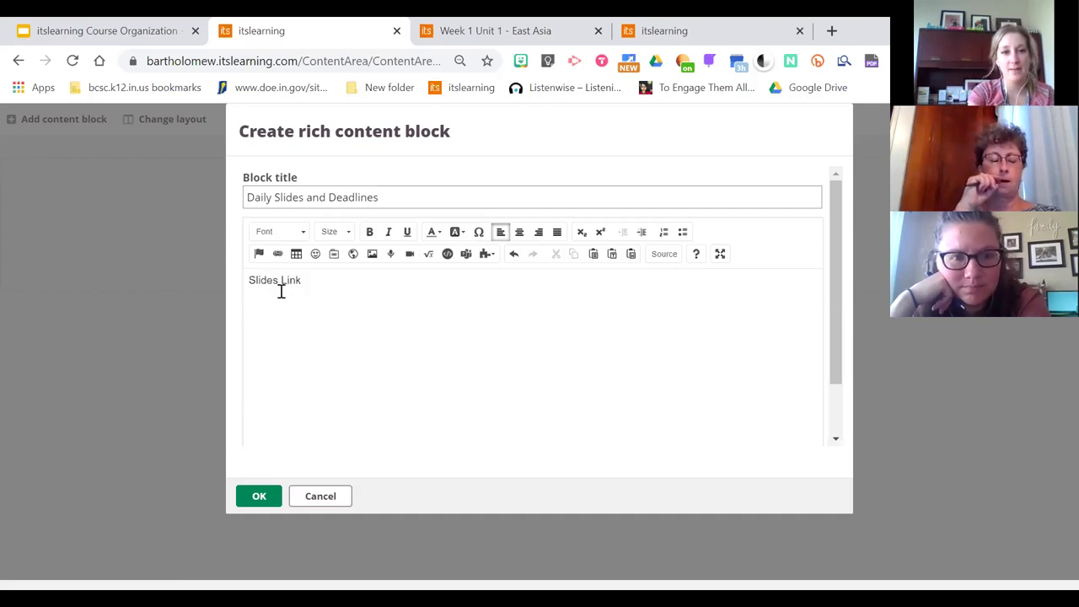
{"action": "left_click_drag", "start_coordinate": [307, 280], "coordinate": [234, 283]}
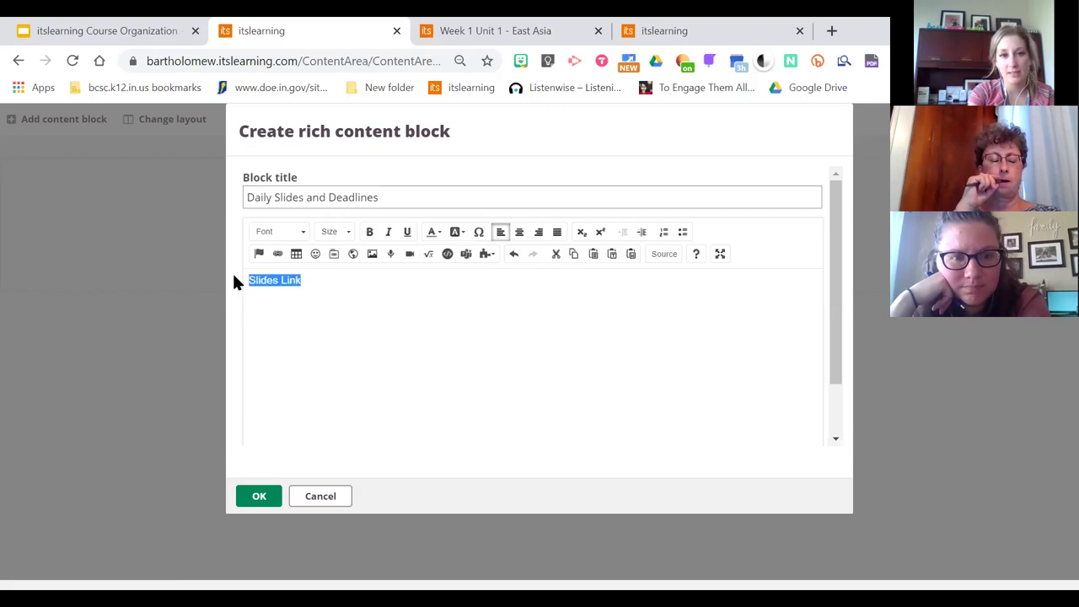
{"action": "left_click", "coordinate": [277, 254]}
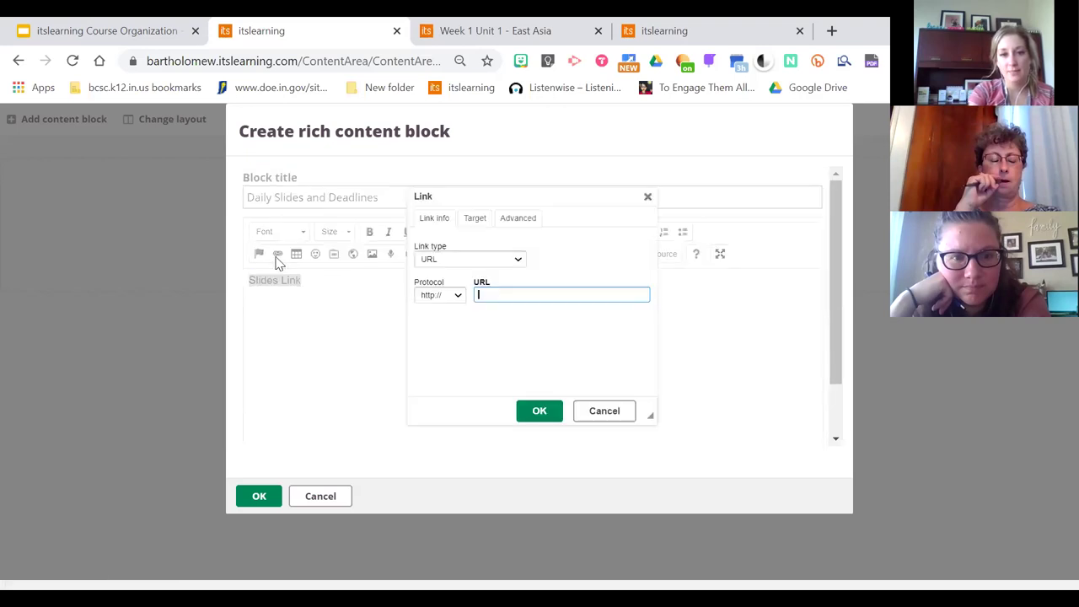
Copy the Google Slides share link and paste it as the URL for 'Slides Link'
{"action": "left_click", "coordinate": [107, 29]}
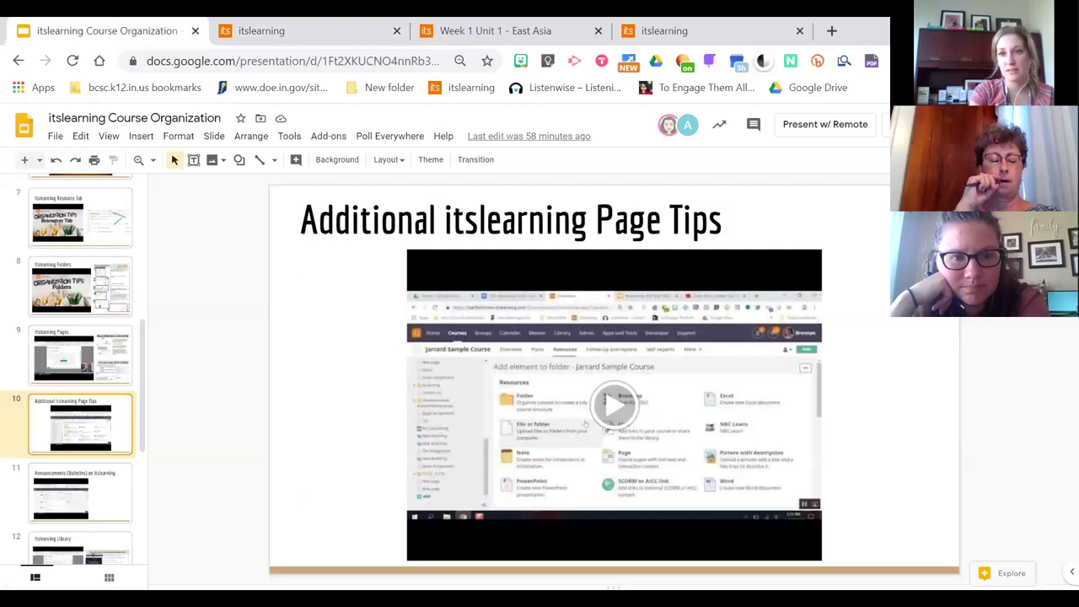
{"action": "left_click", "coordinate": [885, 126]}
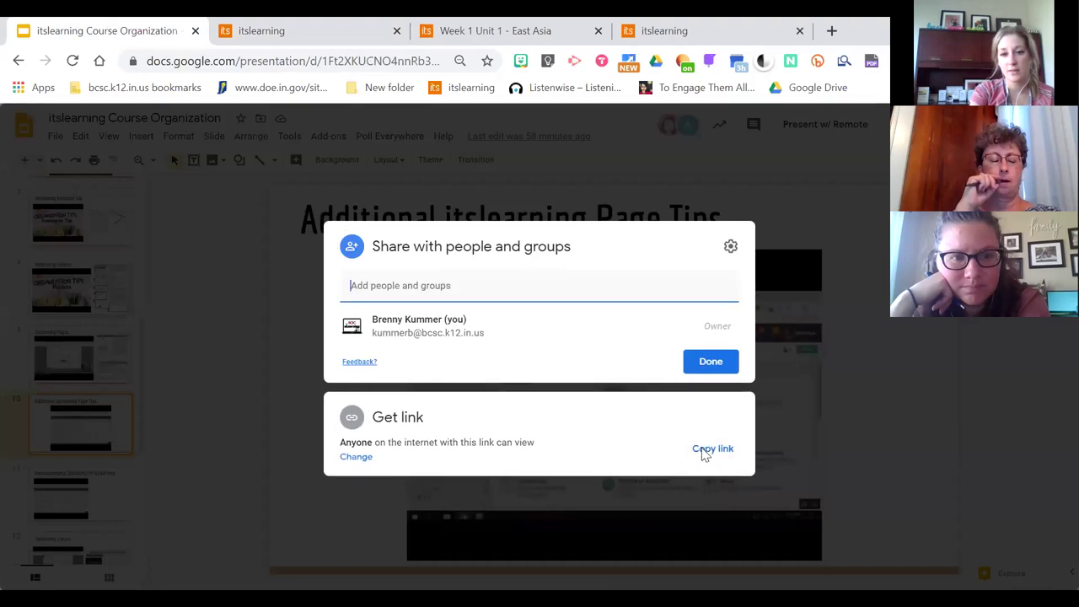
{"action": "left_click", "coordinate": [706, 453]}
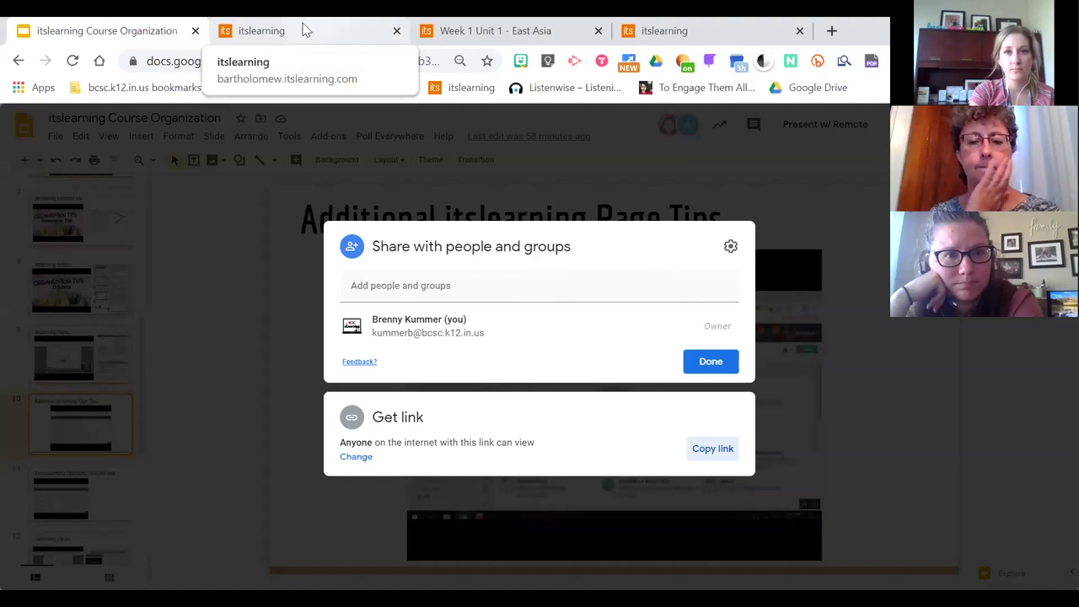
{"action": "left_click", "coordinate": [345, 26]}
{"action": "key", "text": "ctrl+v"}
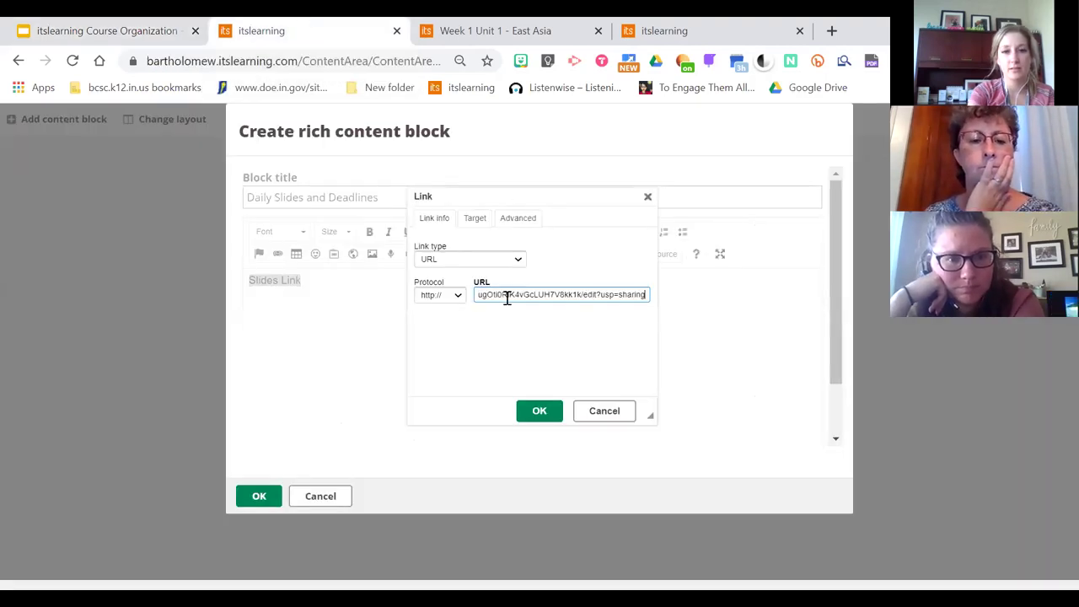
{"action": "left_click", "coordinate": [527, 408]}
{"action": "left_click", "coordinate": [358, 307]}
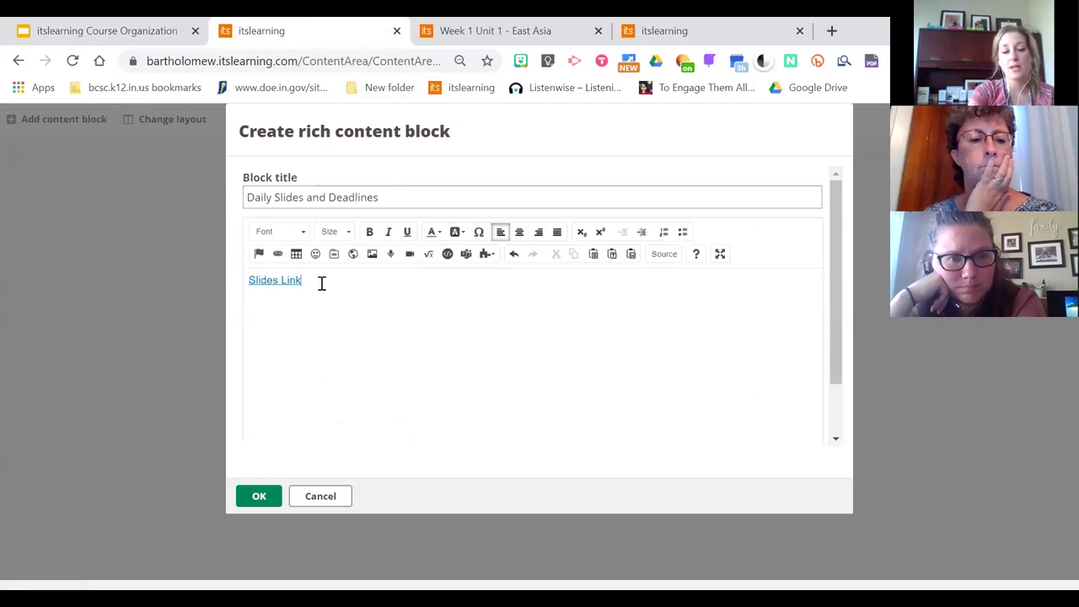
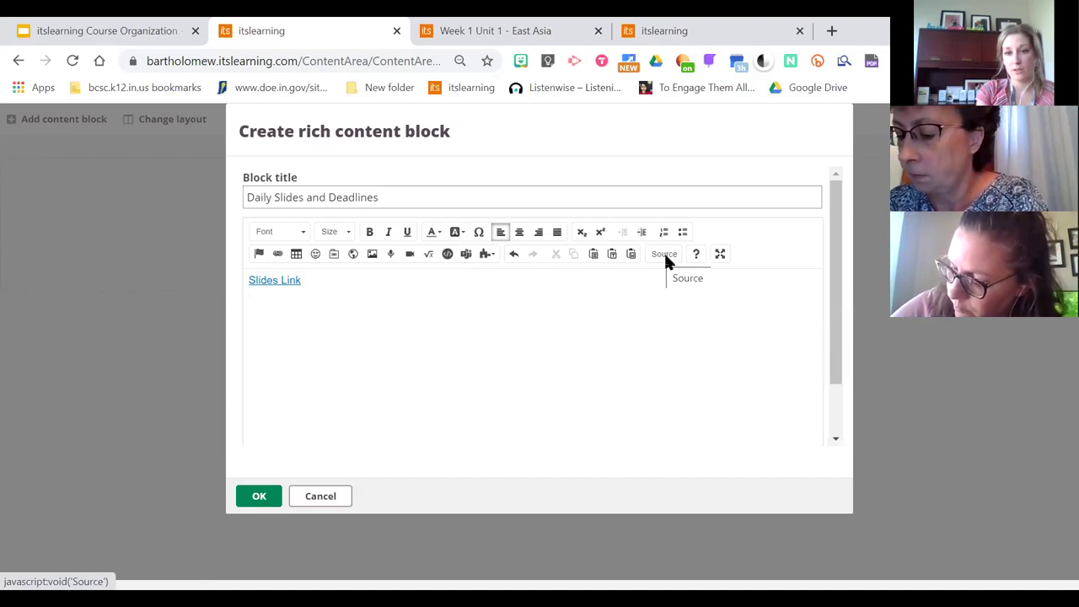
Paste the Welcome! slideshow embed code into the block's HTML source below Slides Link
{"action": "left_click", "coordinate": [665, 254]}
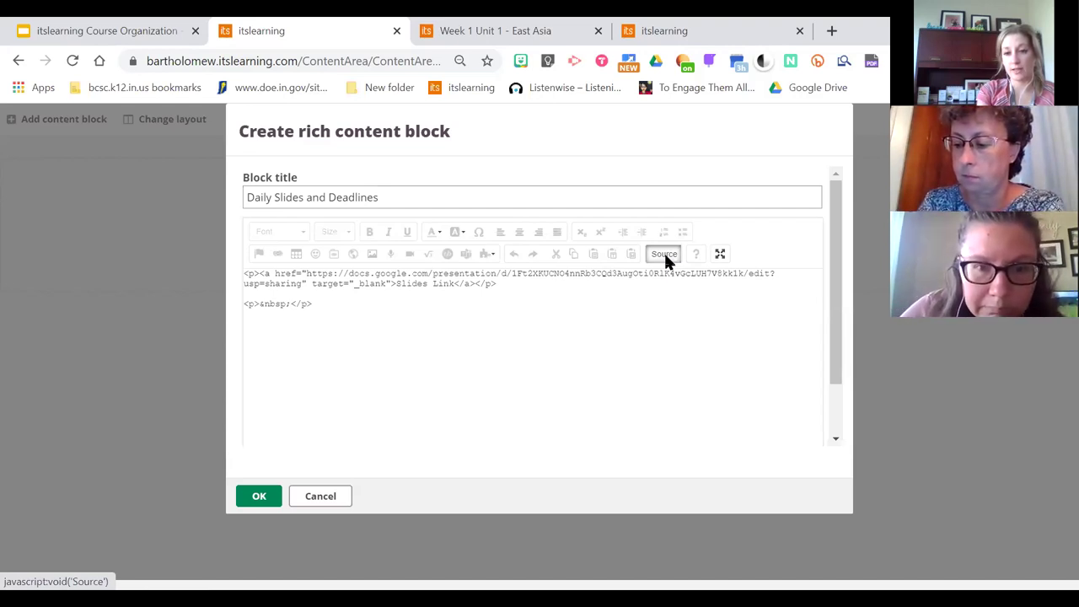
{"action": "left_click", "coordinate": [300, 324]}
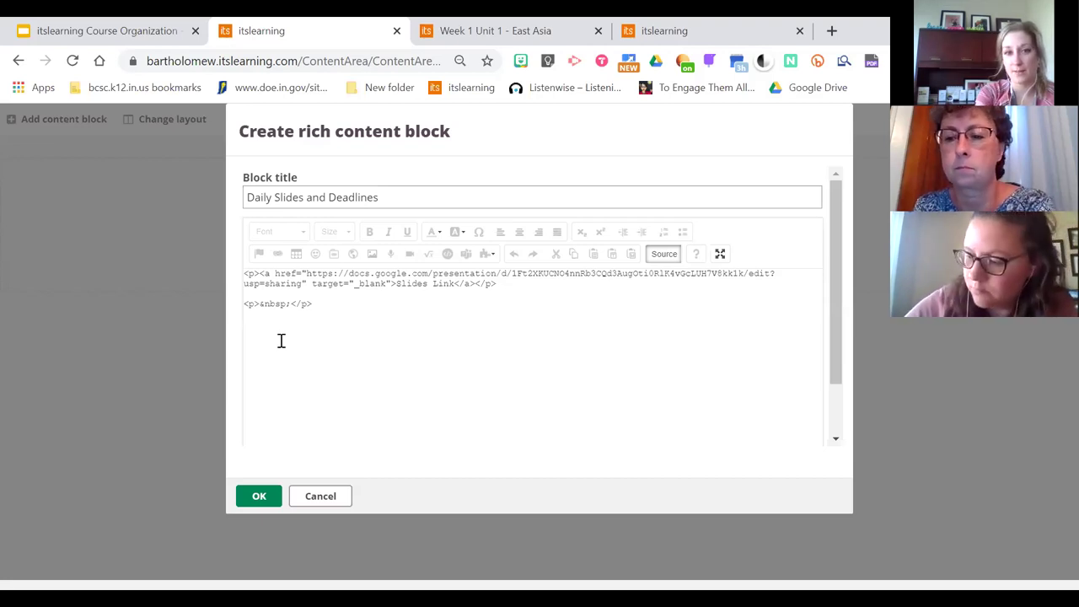
{"action": "type", "text": "<iframe src=\"https://docs.google.com/presentation/d/e/2PACX-1vRff_M41vx0mj37vP2PHC9lgrfw6WYYzdWZYT_HIA544SntvvXsDFaHPNVEc70Df6SYld9XsZLpW5/embed?start=false&loop=false&delayms=3000\" frameborder=\"0\" width=\"960\" height=\"569\" allowfullscreen=\"true\" mozallowfullscreen=\"true\" webkitallowfullscreen=\"true\"></iframe>"}
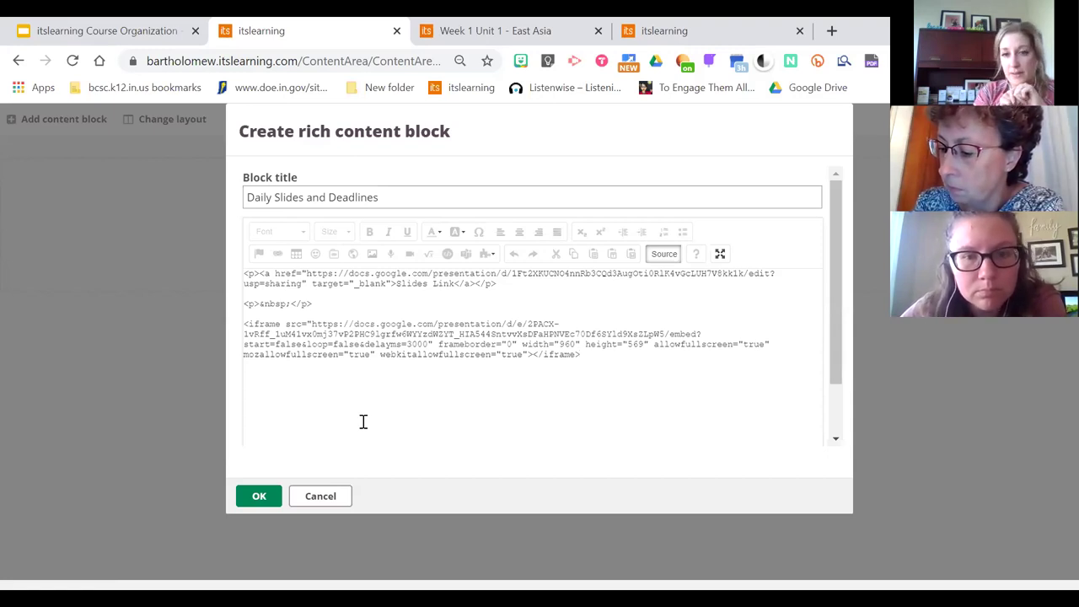
{"action": "left_click", "coordinate": [661, 255]}
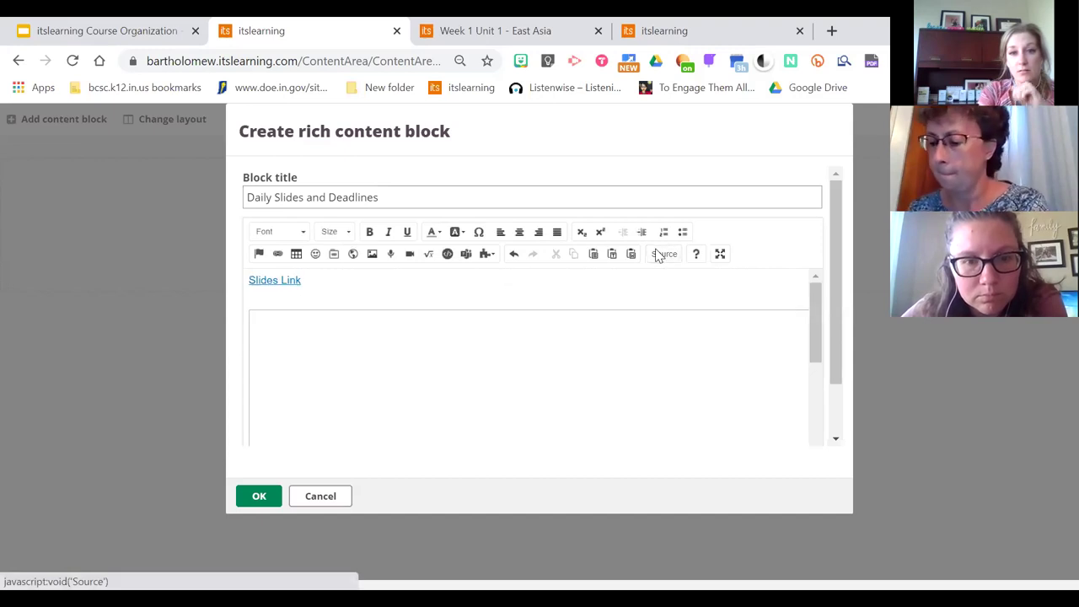
Shrink the embedded slideshow, remove the blank line above it, and save the block
{"action": "left_click", "coordinate": [545, 403]}
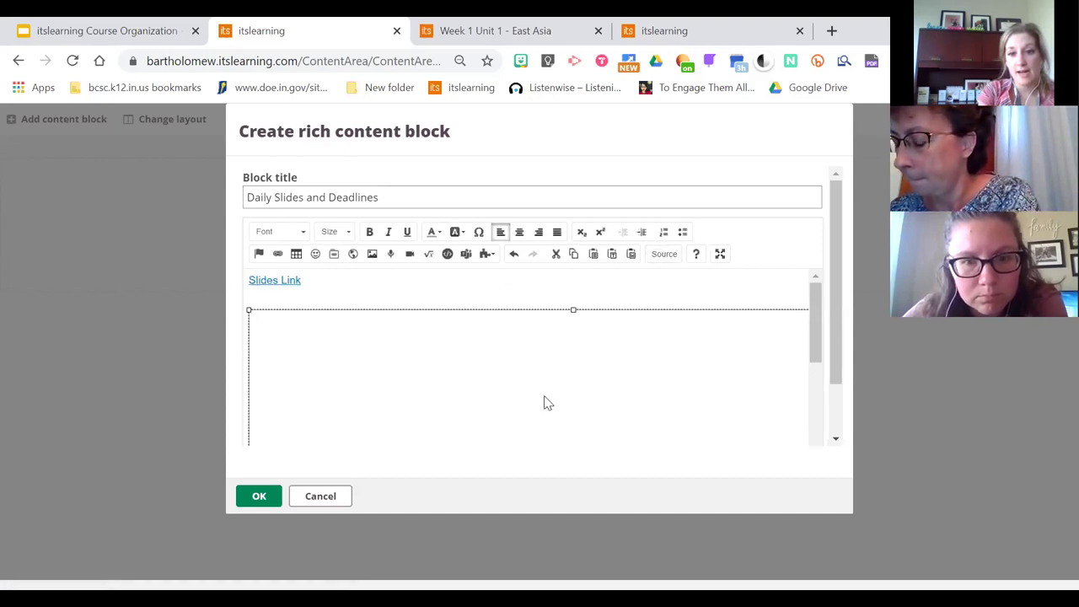
{"action": "left_click_drag", "start_coordinate": [249, 309], "coordinate": [413, 425]}
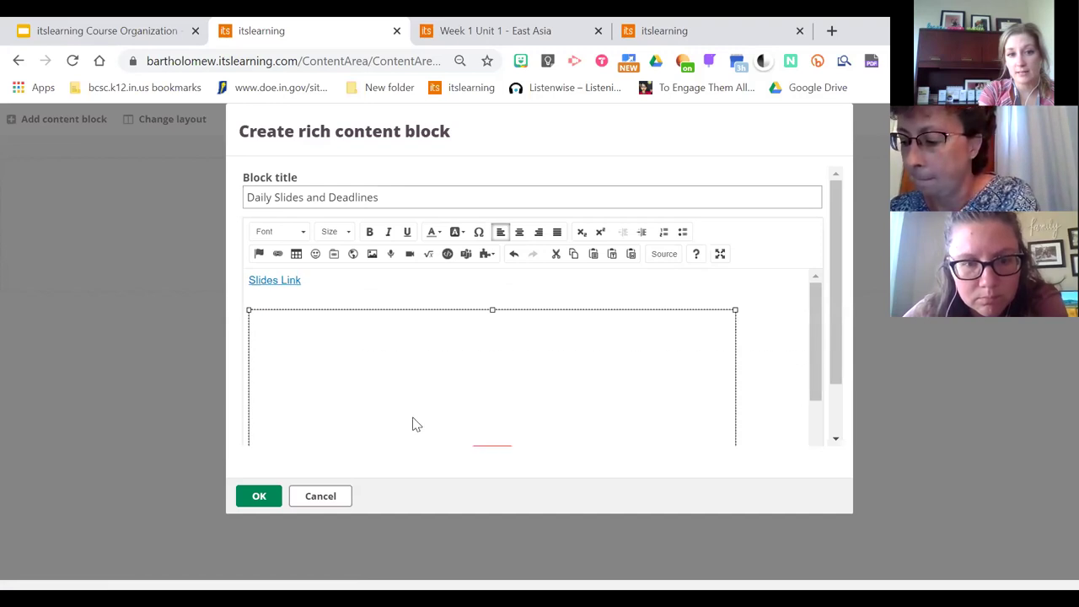
{"action": "left_click_drag", "start_coordinate": [247, 306], "coordinate": [329, 371]}
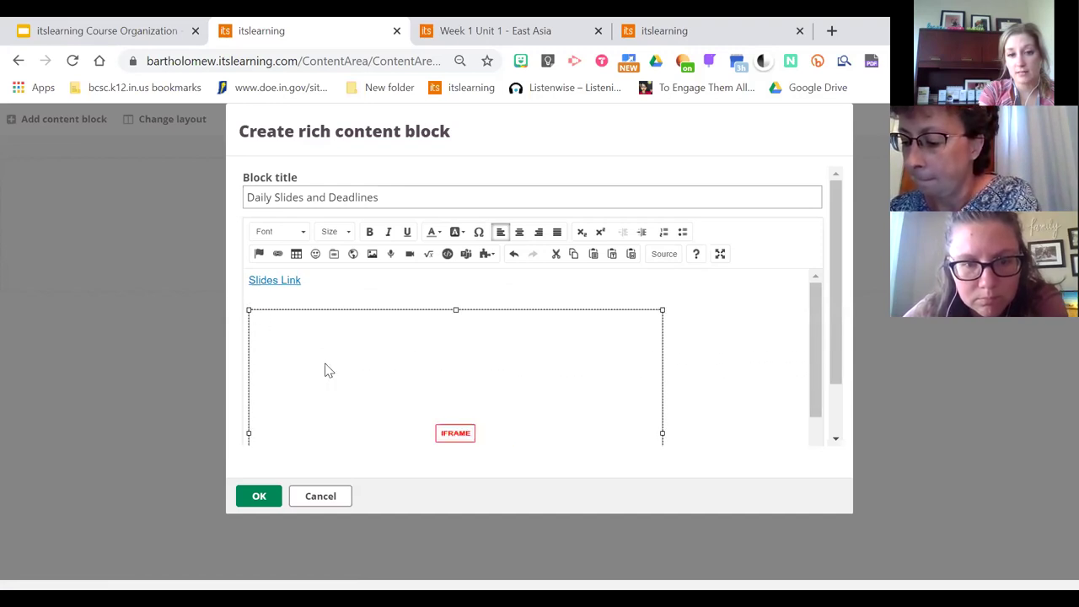
{"action": "left_click_drag", "start_coordinate": [255, 313], "coordinate": [282, 333]}
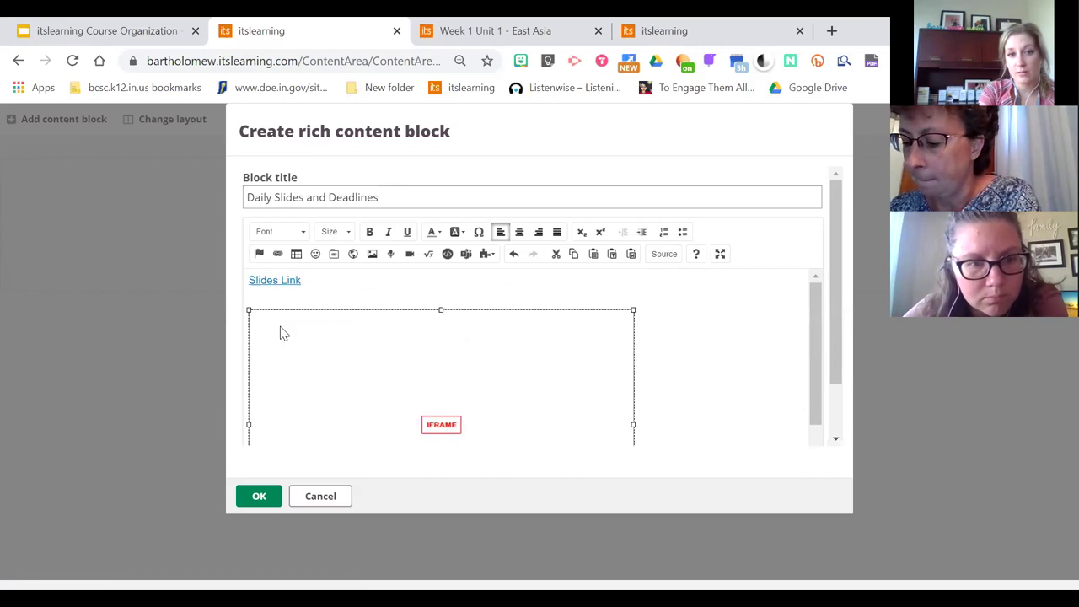
{"action": "left_click", "coordinate": [318, 291]}
{"action": "key", "text": "BackSpace"}
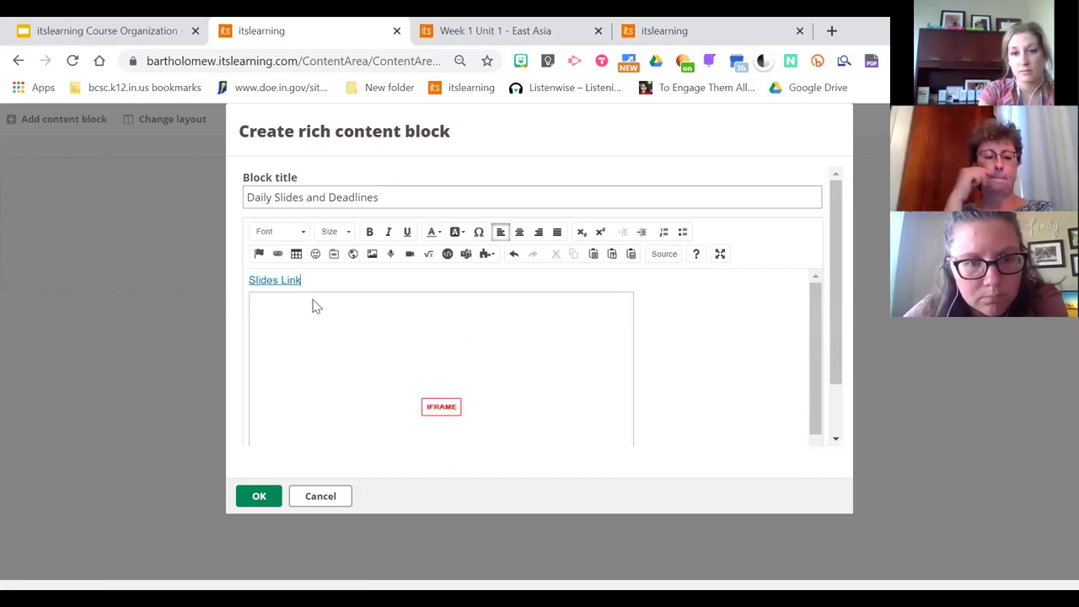
{"action": "left_click_drag", "start_coordinate": [838, 320], "coordinate": [848, 380]}
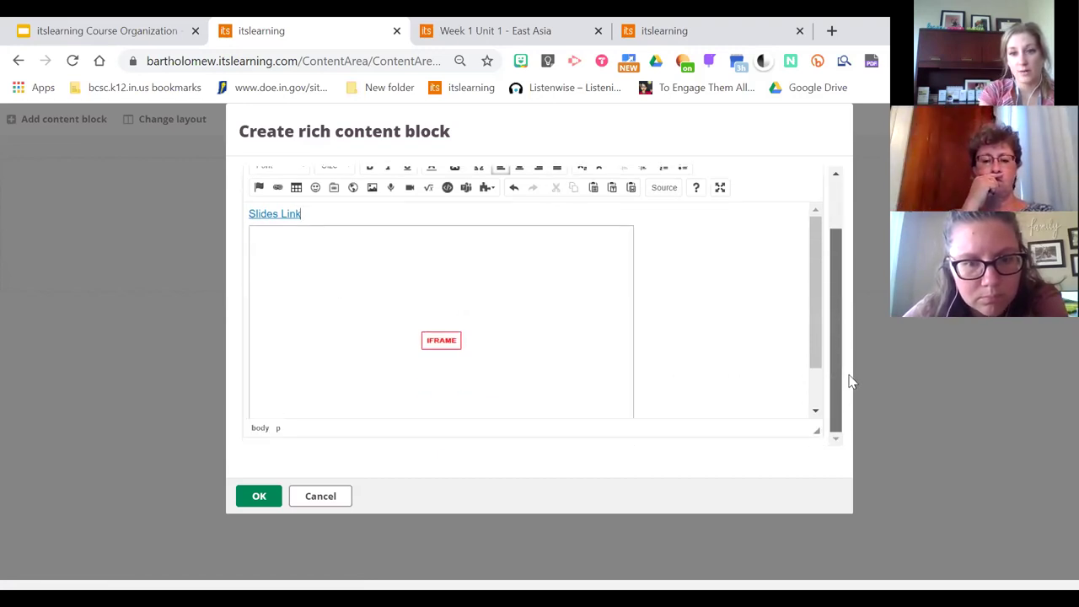
{"action": "left_click_drag", "start_coordinate": [816, 327], "coordinate": [816, 418]}
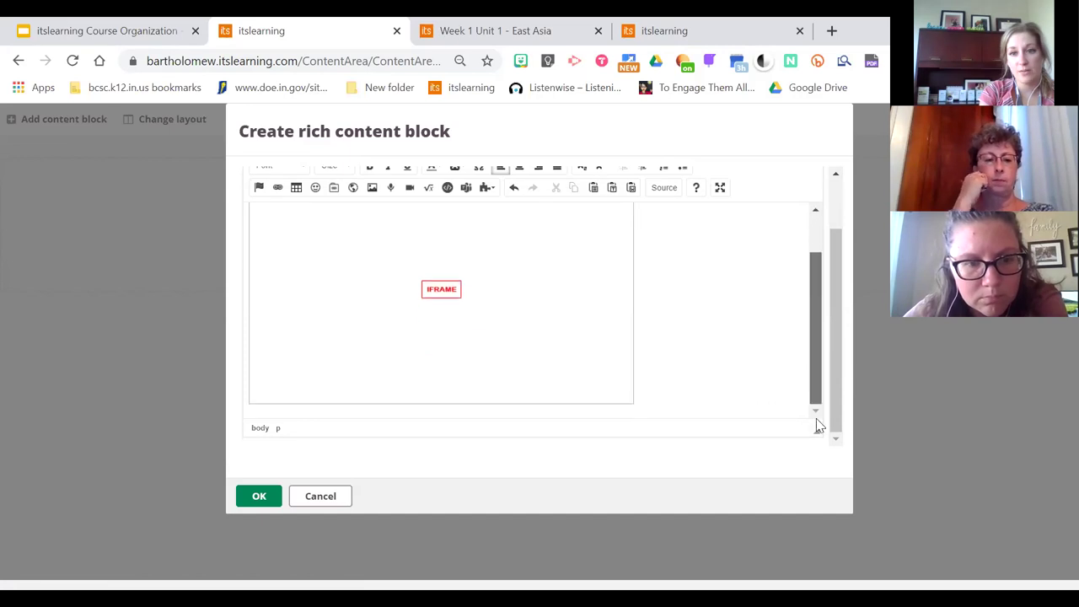
{"action": "left_click", "coordinate": [671, 405]}
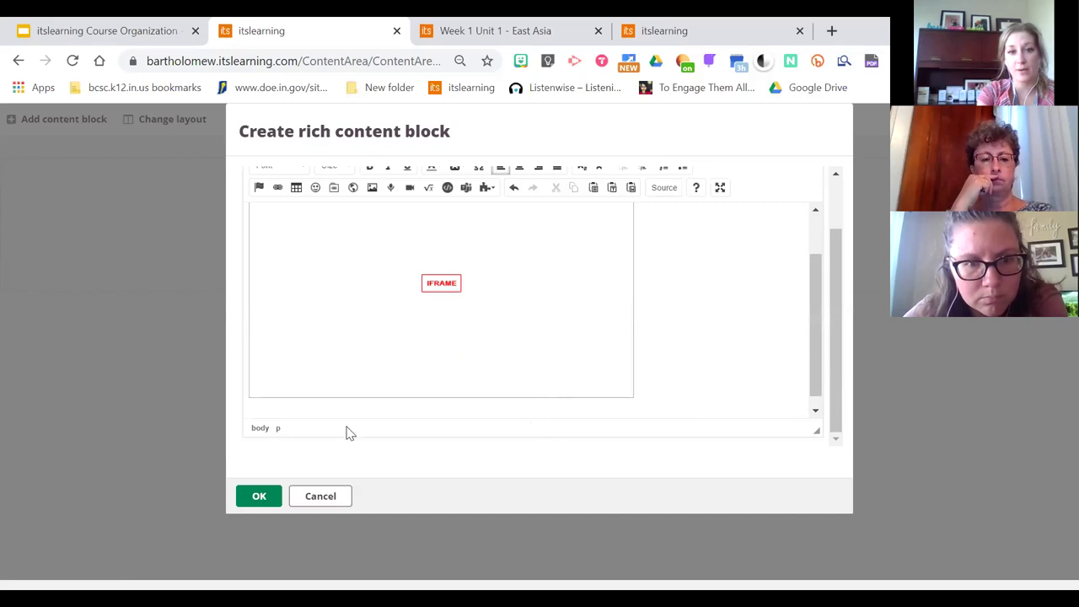
{"action": "left_click", "coordinate": [259, 497]}
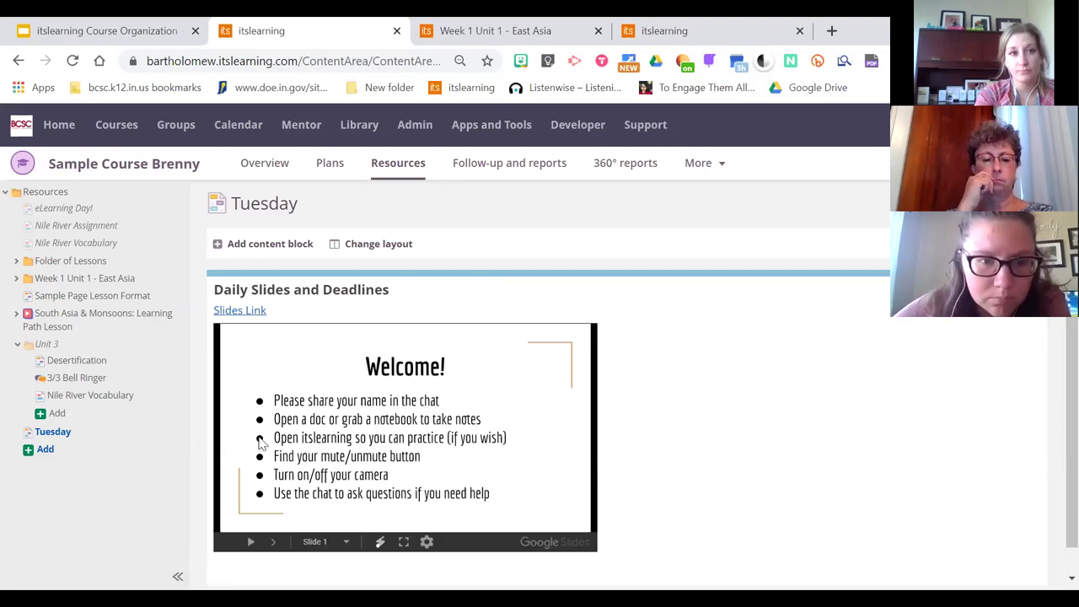
Copy the presentation's iframe code from Google Slides' Publish to the web Embed settings
{"action": "left_click", "coordinate": [75, 31]}
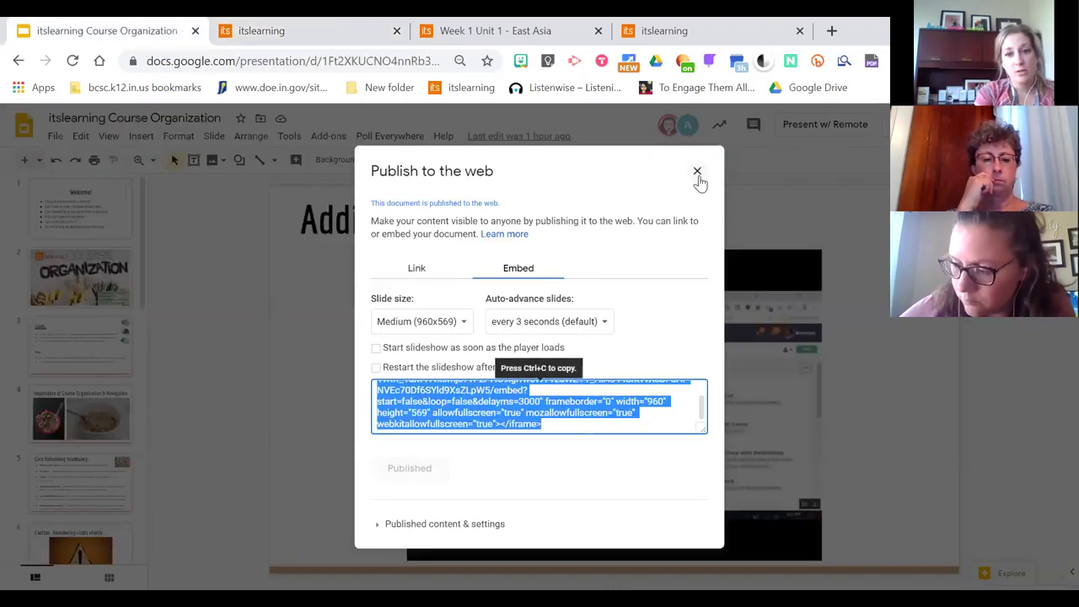
{"action": "left_click", "coordinate": [697, 171]}
{"action": "left_click", "coordinate": [54, 137]}
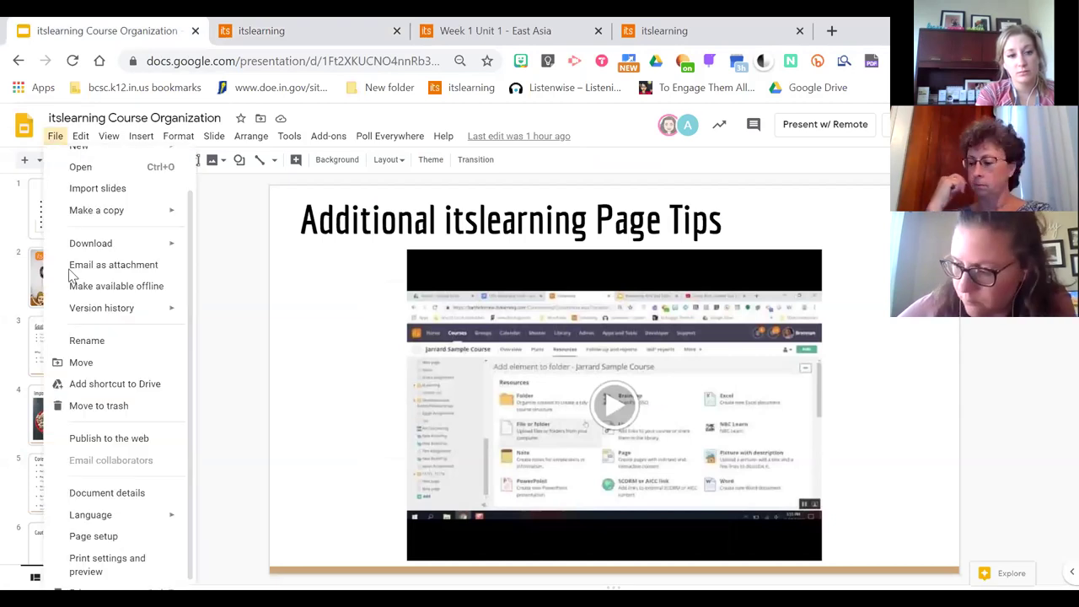
{"action": "left_click", "coordinate": [96, 440]}
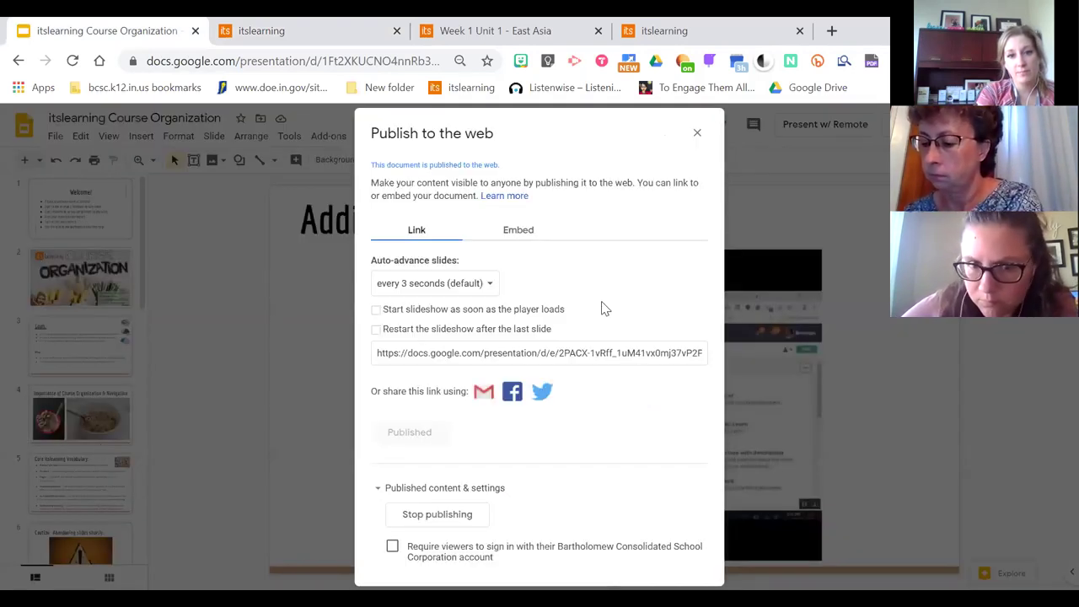
{"action": "left_click", "coordinate": [510, 232]}
{"action": "left_click", "coordinate": [442, 363]}
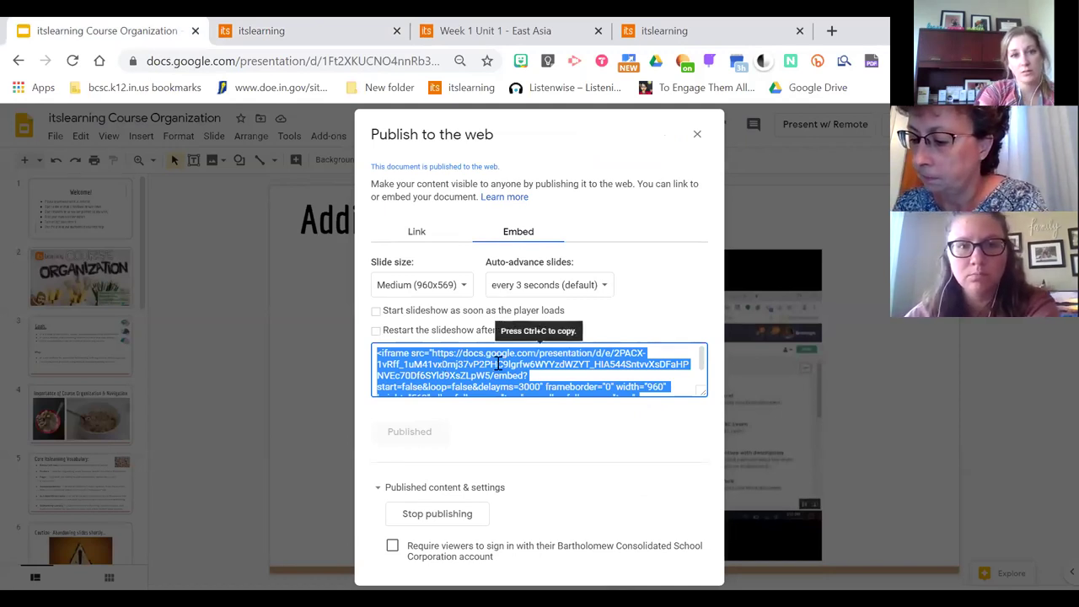
{"action": "key", "text": "ctrl+c"}
{"action": "left_click", "coordinate": [279, 28]}
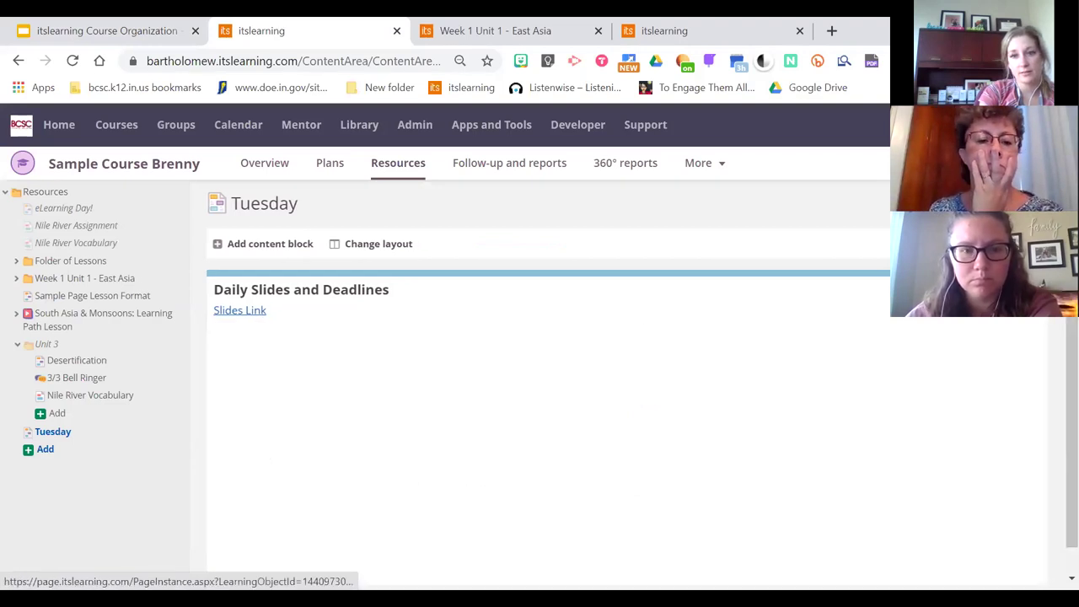
Edit the Daily Slides and Deadlines block and paste the embed code again after Slides Link
{"action": "left_click", "coordinate": [445, 350]}
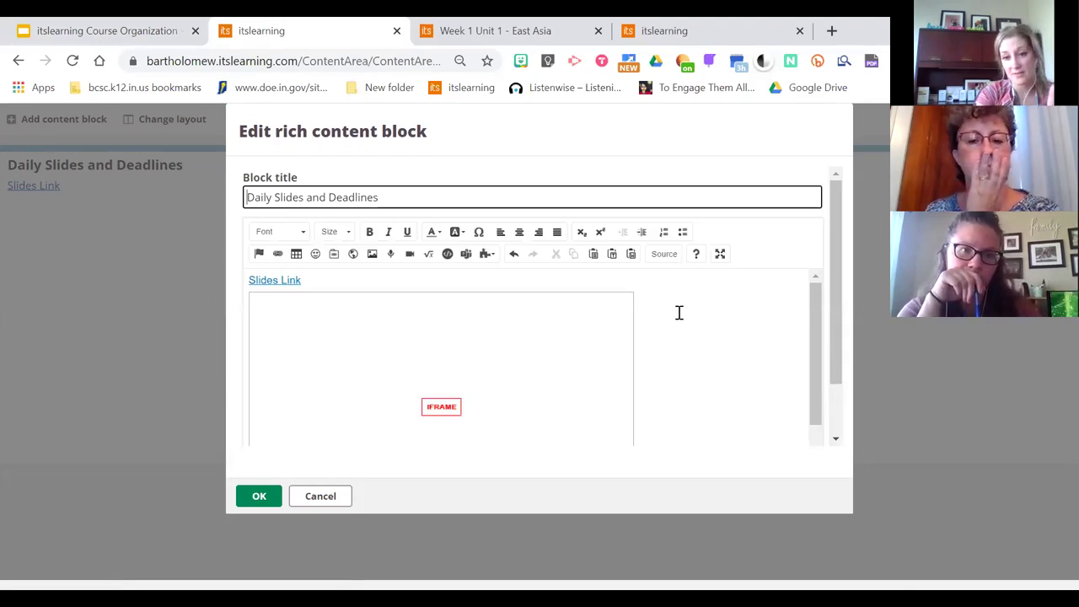
{"action": "left_click_drag", "start_coordinate": [838, 308], "coordinate": [653, 405]}
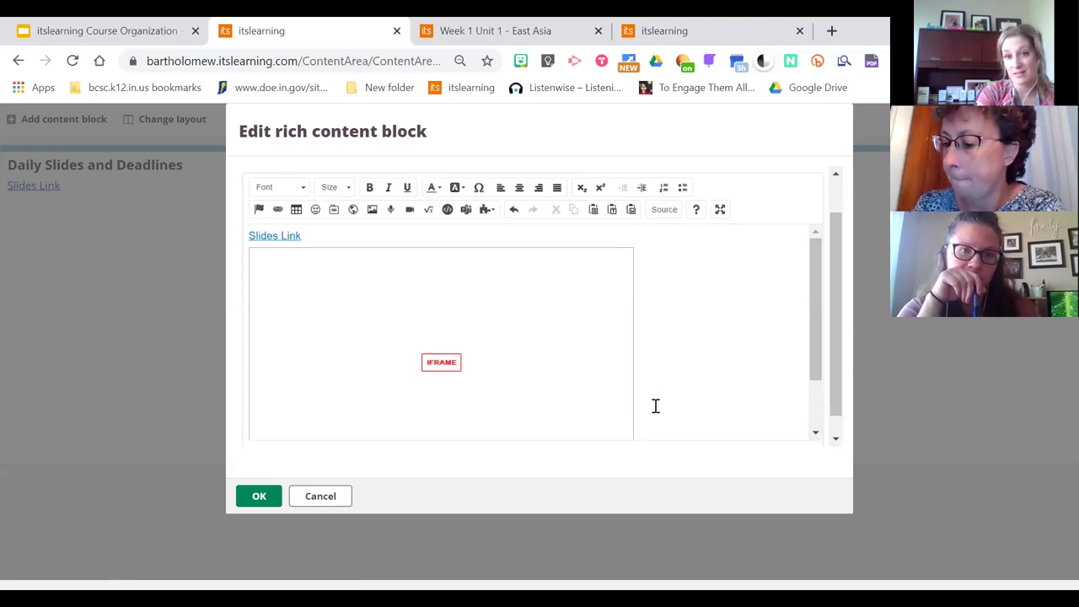
{"action": "left_click", "coordinate": [326, 236]}
{"action": "key", "text": "Return"}
{"action": "key", "text": "Return"}
{"action": "key", "text": "Return"}
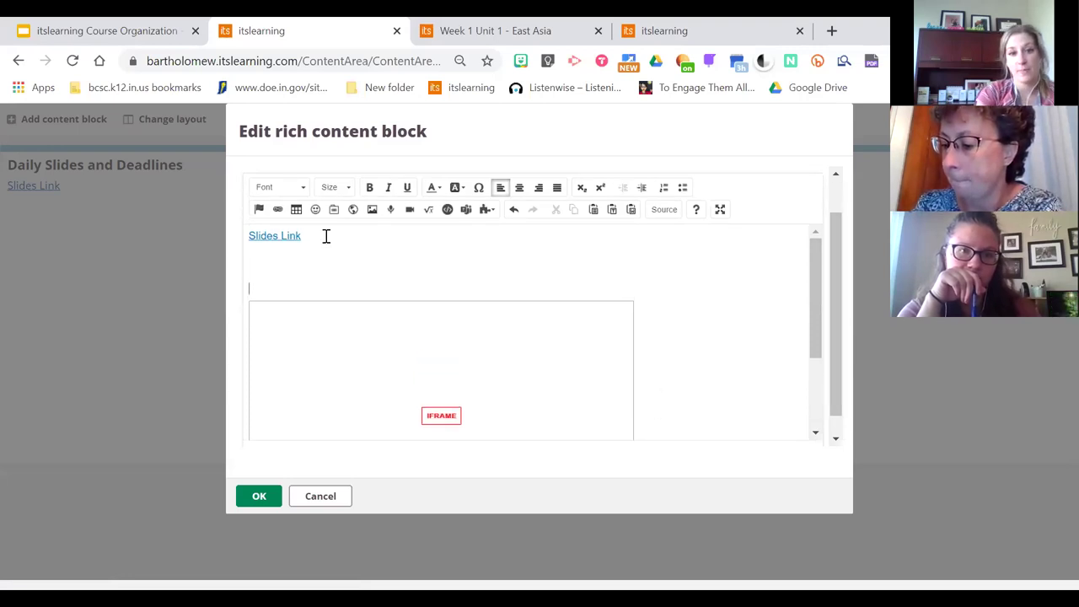
{"action": "left_click", "coordinate": [663, 211]}
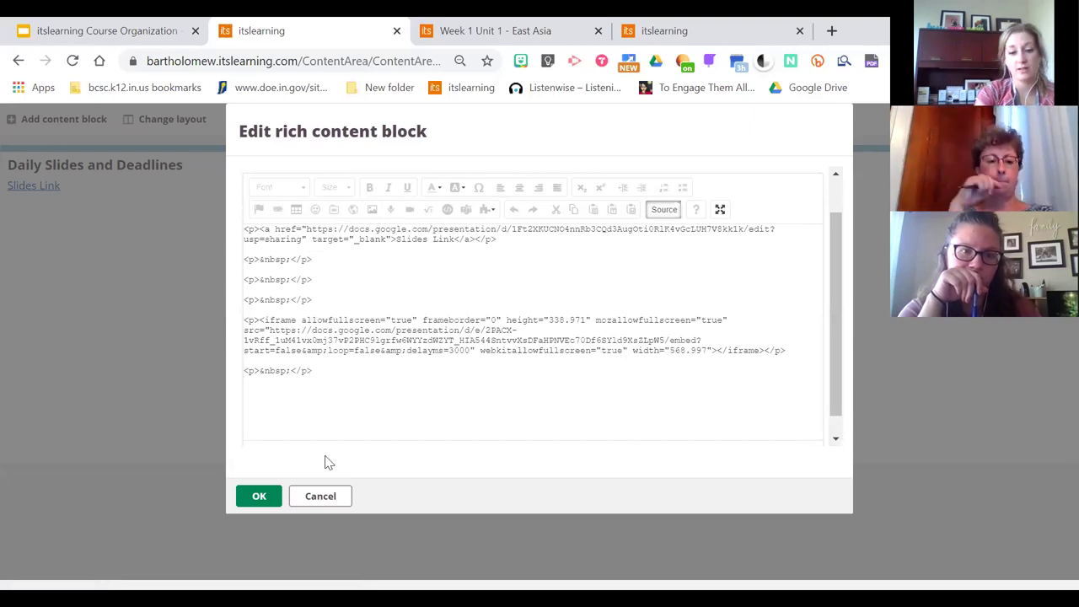
{"action": "key", "text": "ctrl+v"}
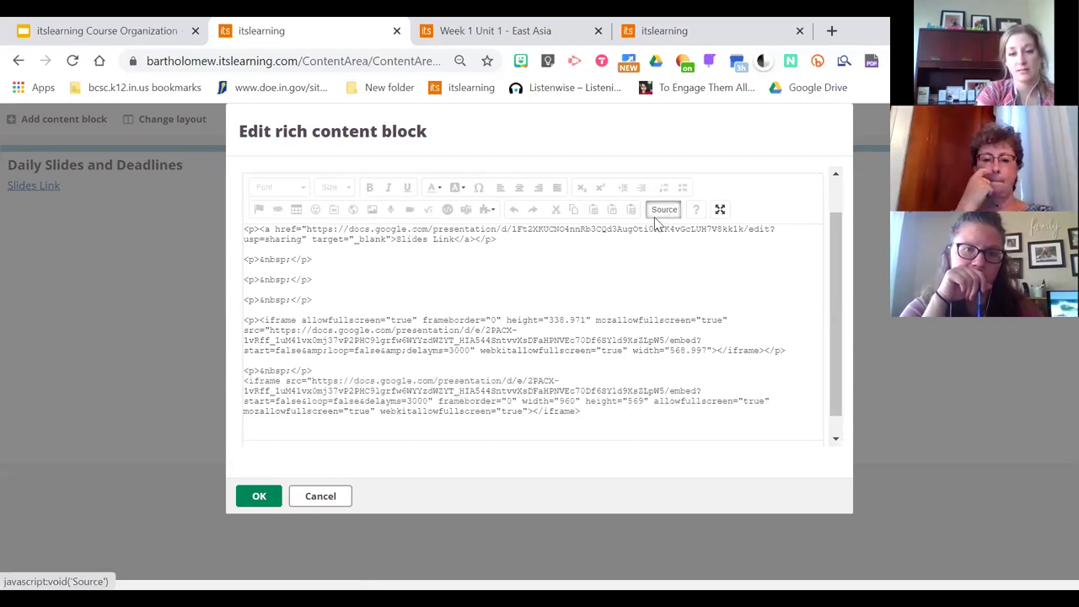
{"action": "left_click", "coordinate": [663, 210]}
Resize the newly added slideshow embed and save the block
{"action": "left_click_drag", "start_coordinate": [814, 269], "coordinate": [807, 309]}
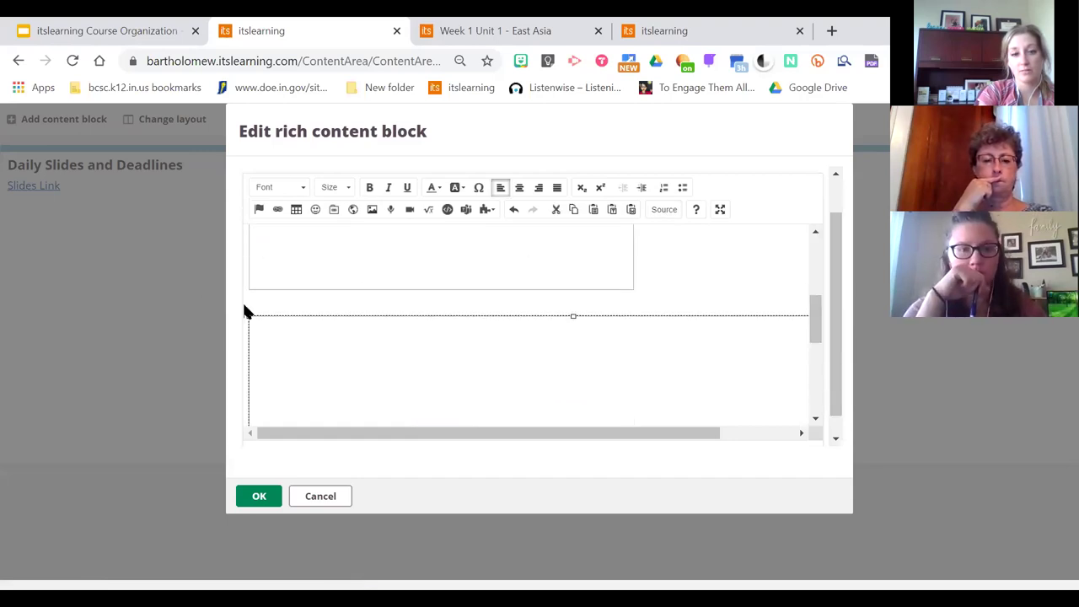
{"action": "left_click_drag", "start_coordinate": [247, 315], "coordinate": [401, 419]}
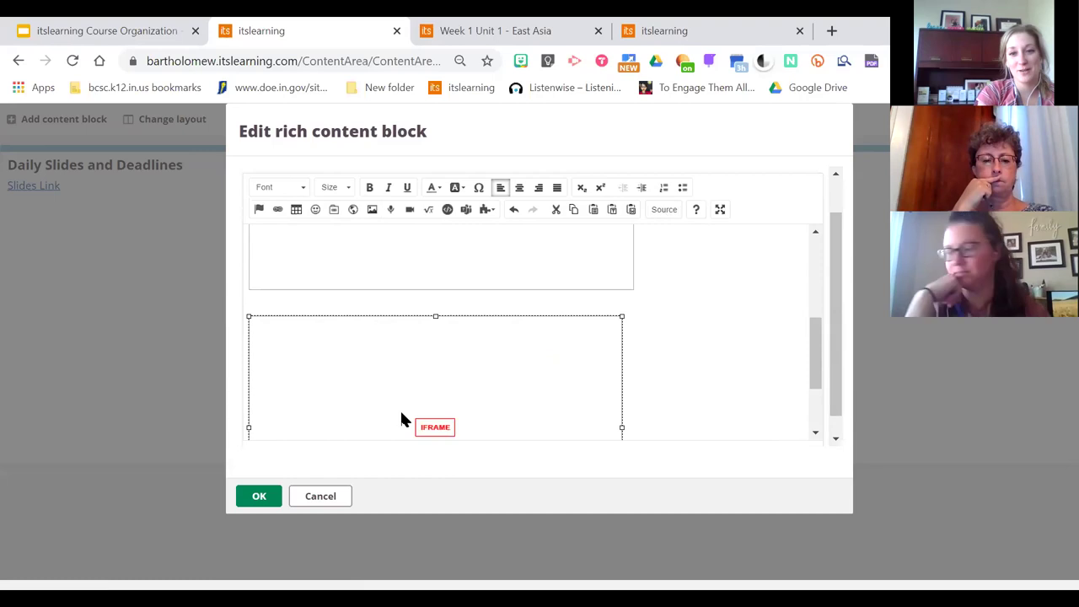
{"action": "left_click_drag", "start_coordinate": [622, 318], "coordinate": [634, 314]}
{"action": "left_click", "coordinate": [689, 334]}
{"action": "left_click", "coordinate": [256, 497]}
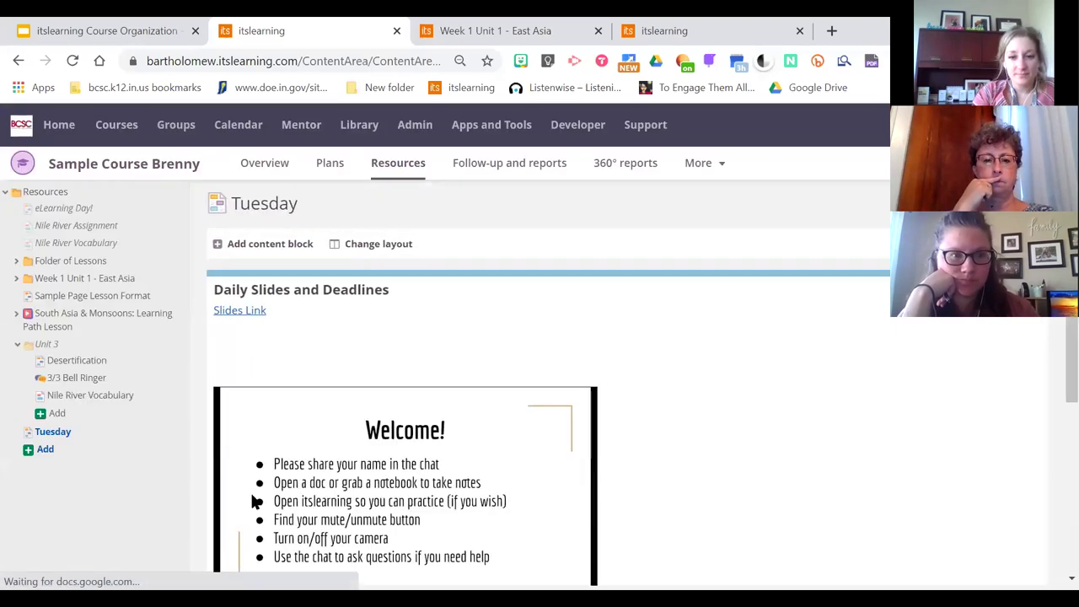
{"action": "left_click_drag", "start_coordinate": [1056, 338], "coordinate": [1059, 287]}
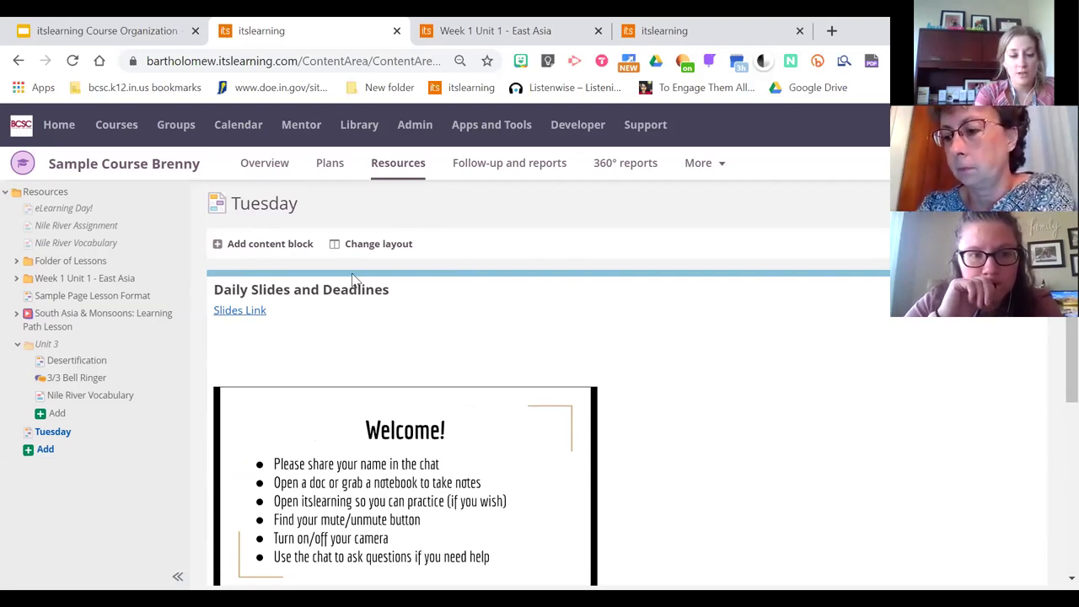
Open the eLearning Day! page and edit its Instructions / Goal block
{"action": "left_click", "coordinate": [65, 209]}
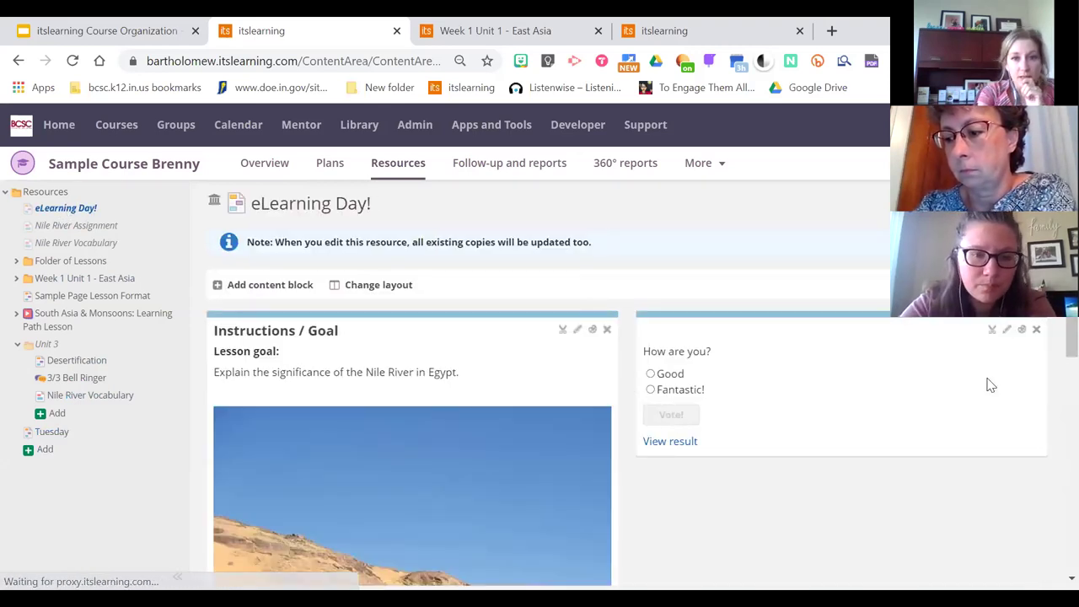
{"action": "scroll", "coordinate": [1052, 458], "scroll_direction": "down", "scroll_amount": 6}
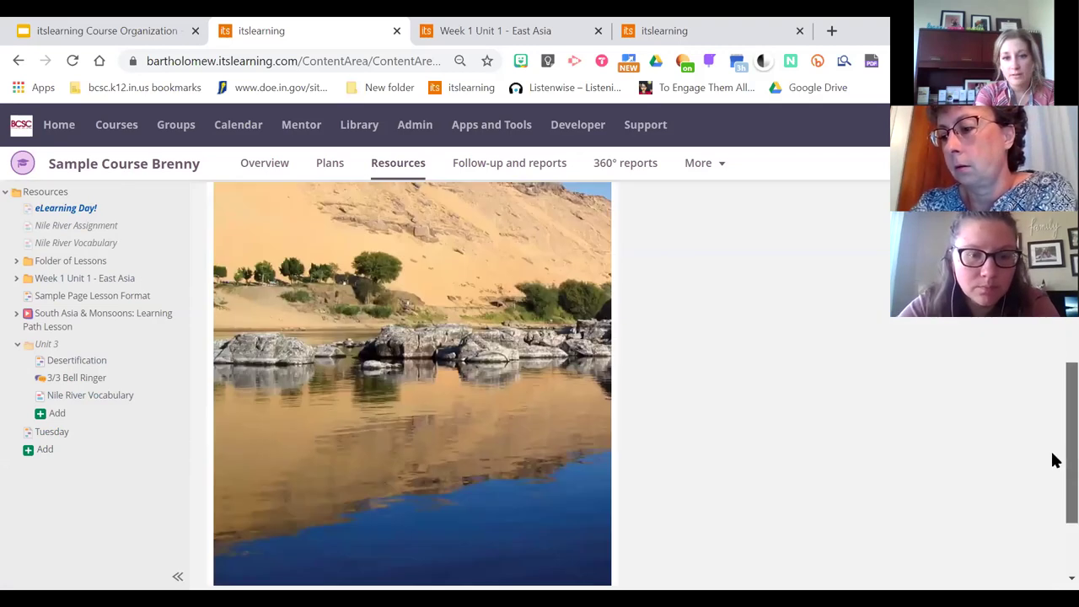
{"action": "scroll", "coordinate": [1053, 458], "scroll_direction": "up", "scroll_amount": 6}
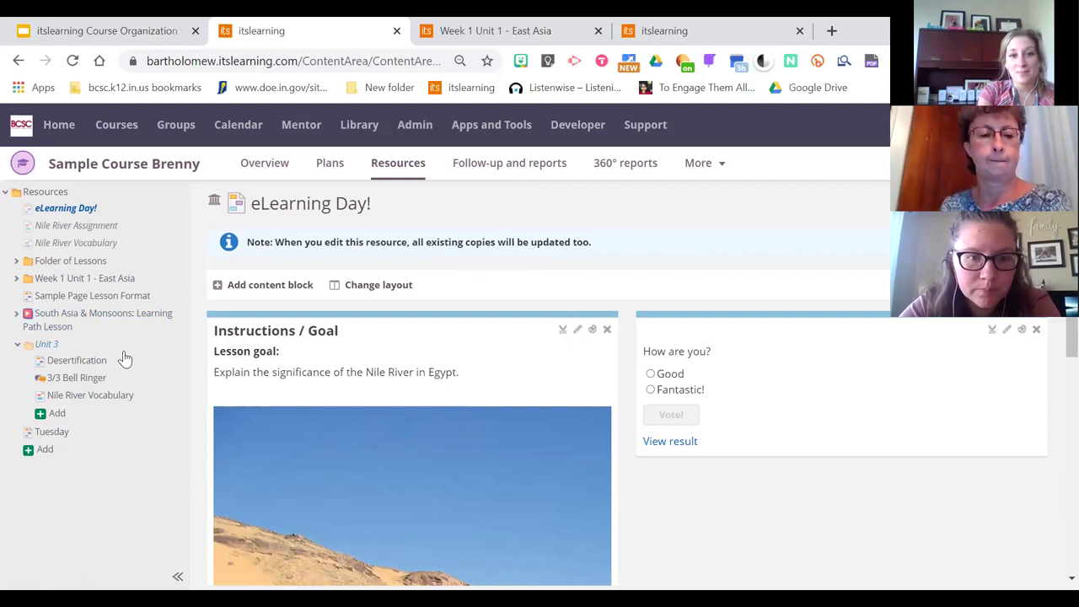
{"action": "scroll", "coordinate": [1052, 430], "scroll_direction": "down", "scroll_amount": 5}
{"action": "scroll", "coordinate": [1053, 447], "scroll_direction": "up", "scroll_amount": 5}
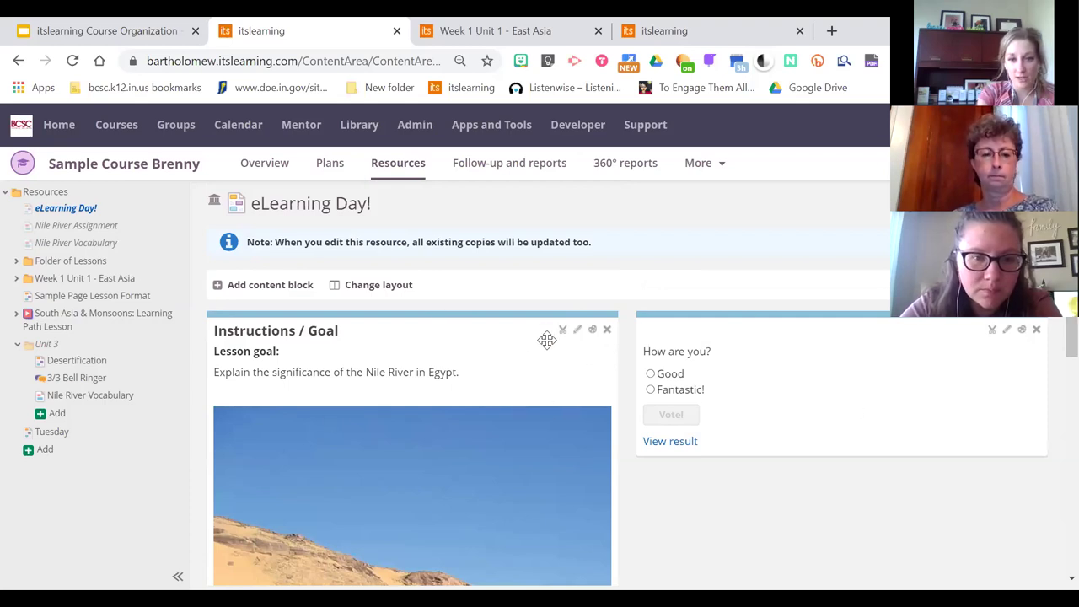
{"action": "left_click", "coordinate": [578, 330]}
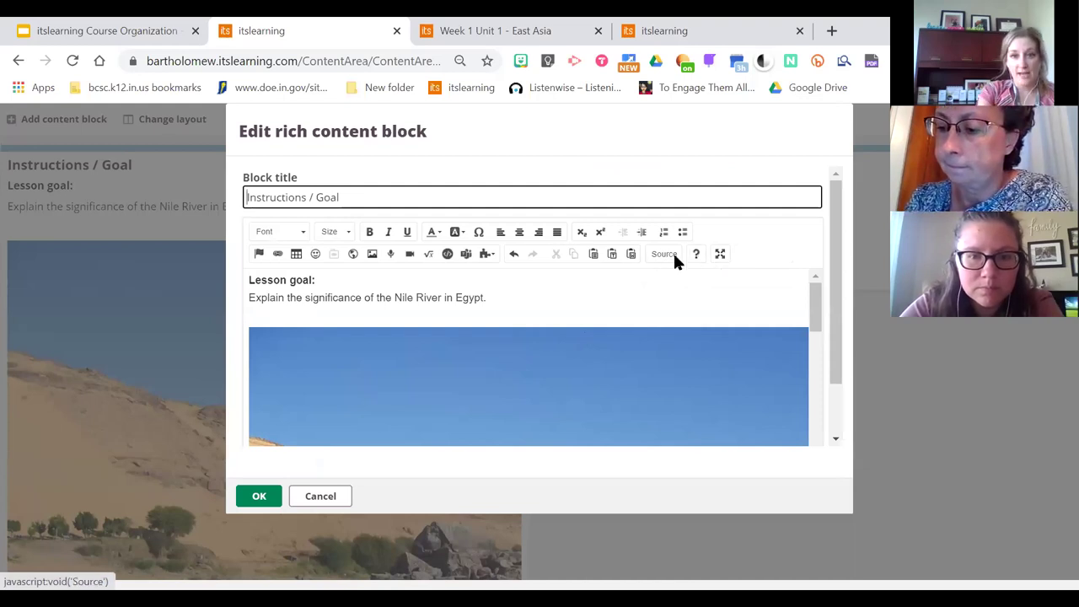
Copy all of the Instructions / Goal block's HTML source
{"action": "left_click", "coordinate": [673, 256]}
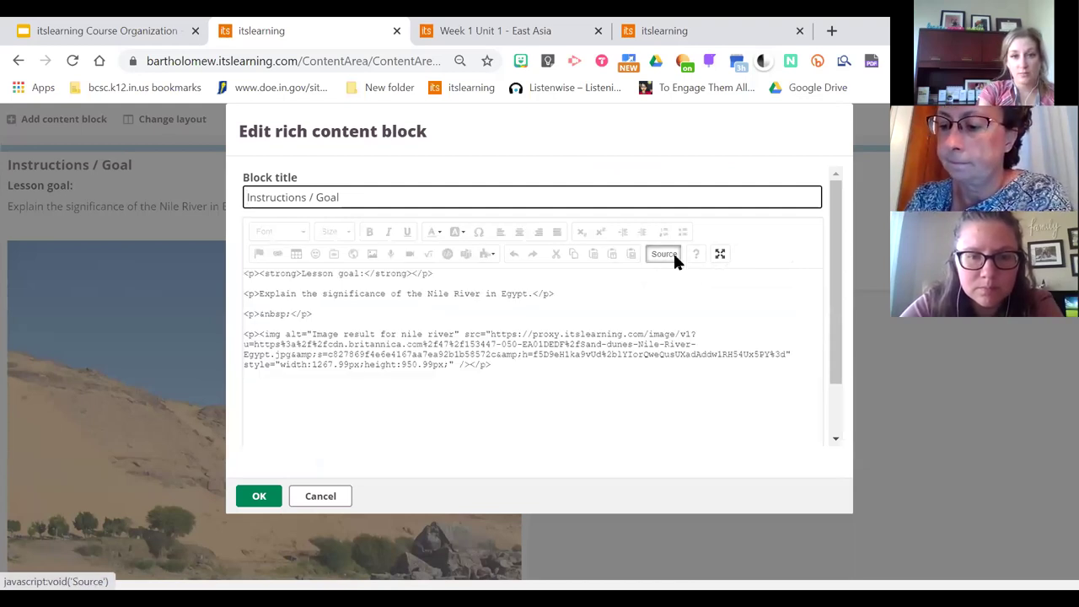
{"action": "left_click", "coordinate": [432, 301]}
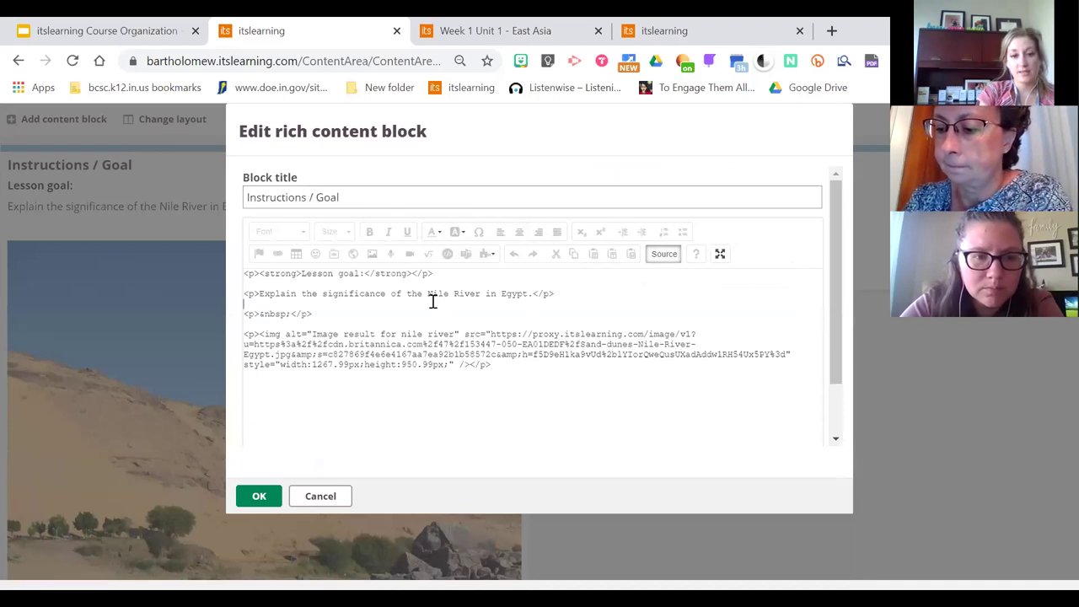
{"action": "key", "text": "ctrl+a"}
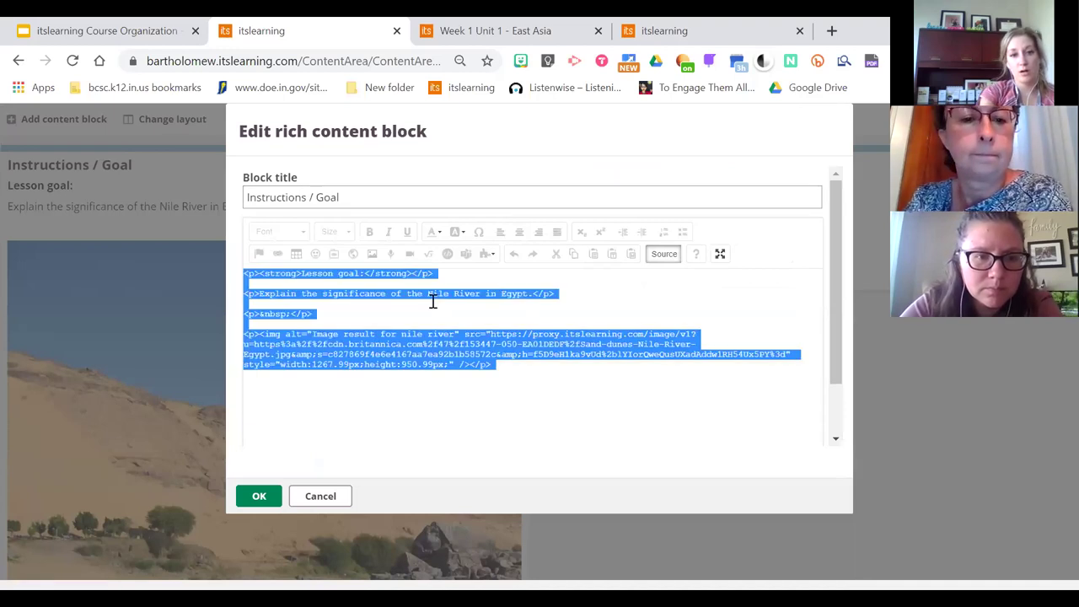
{"action": "left_click", "coordinate": [528, 371]}
{"action": "key", "text": "ctrl+a"}
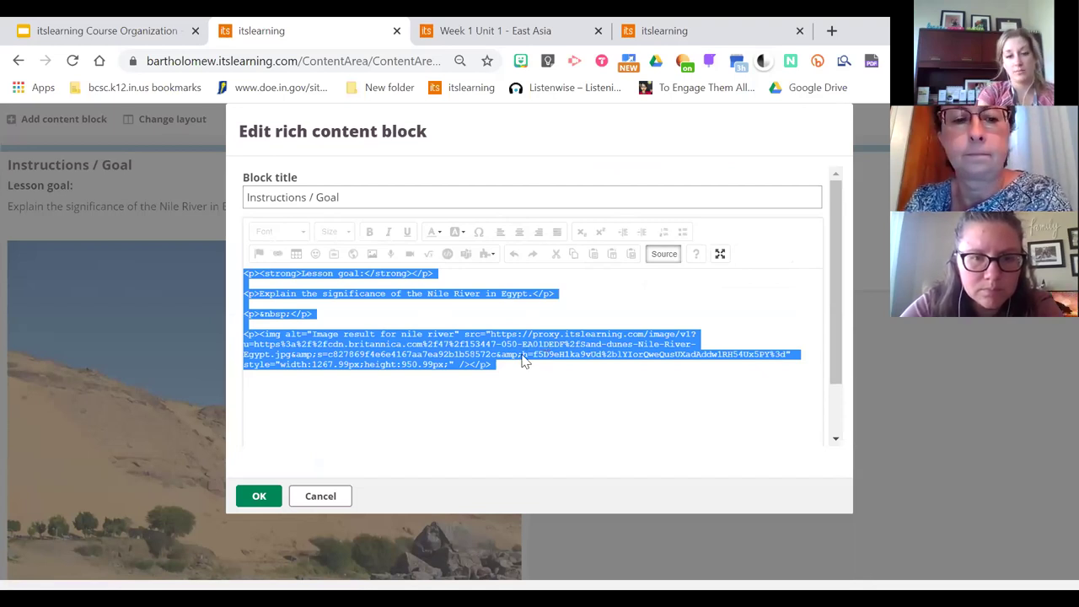
{"action": "right_click", "coordinate": [523, 357]}
{"action": "left_click", "coordinate": [560, 270]}
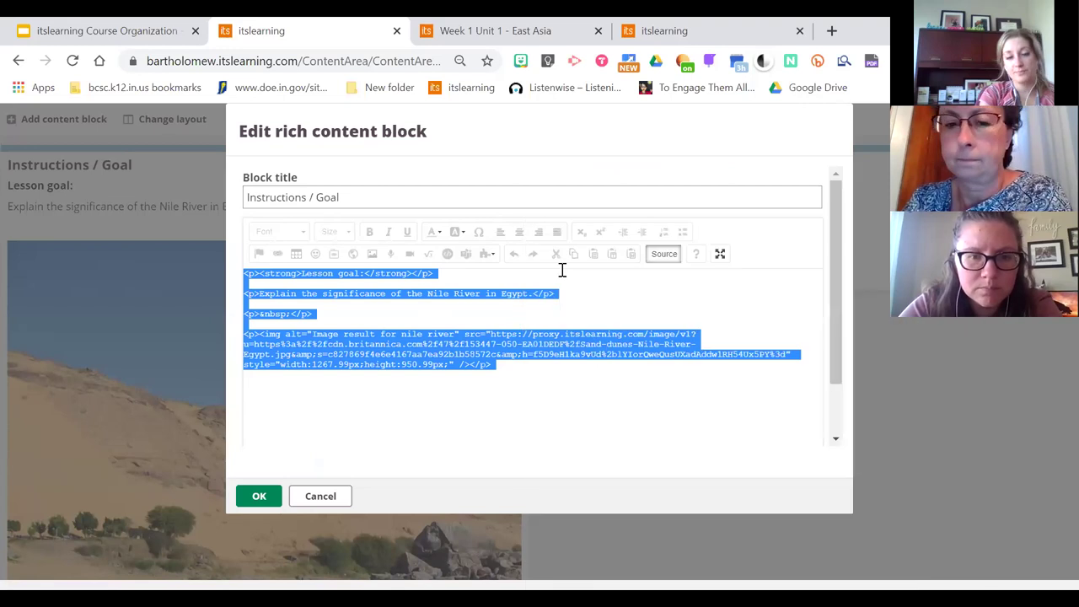
{"action": "left_click", "coordinate": [542, 398]}
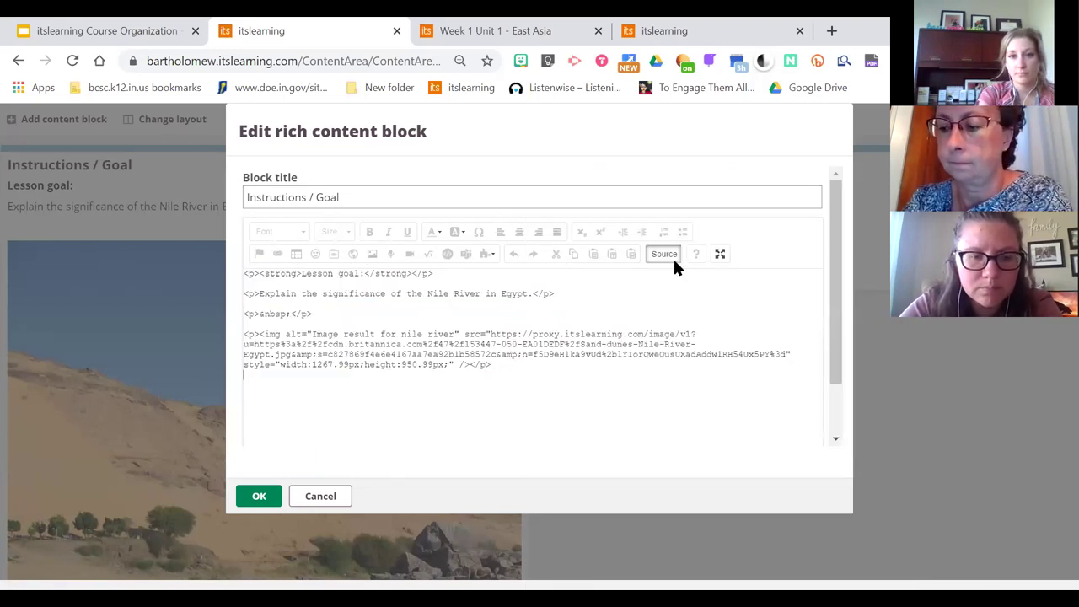
Cancel the block editor unchanged and go back to the Tuesday page
{"action": "left_click", "coordinate": [671, 255]}
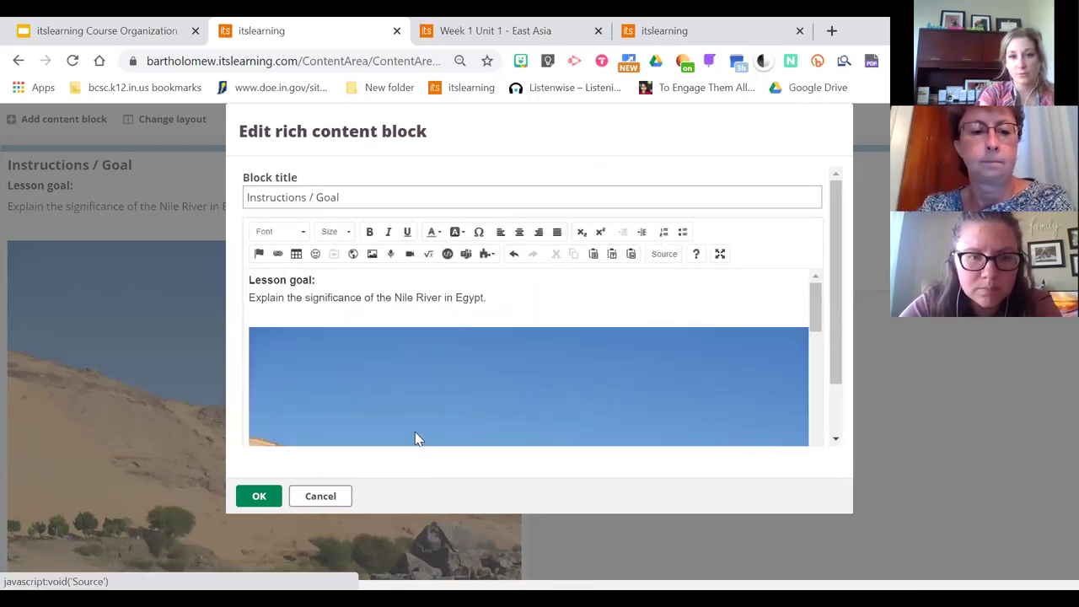
{"action": "left_click", "coordinate": [332, 496]}
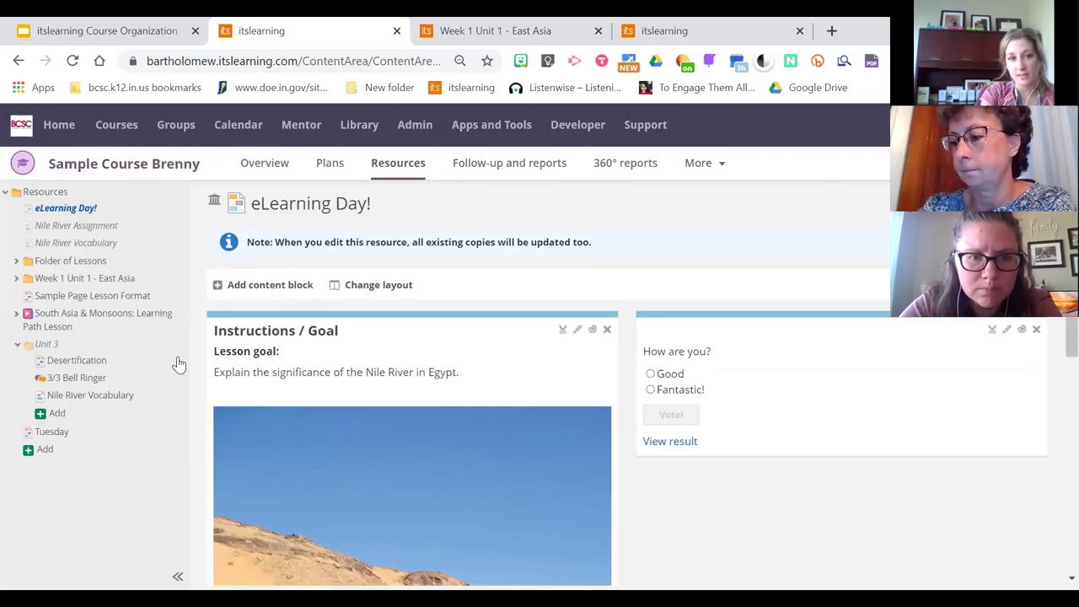
{"action": "left_click", "coordinate": [46, 432]}
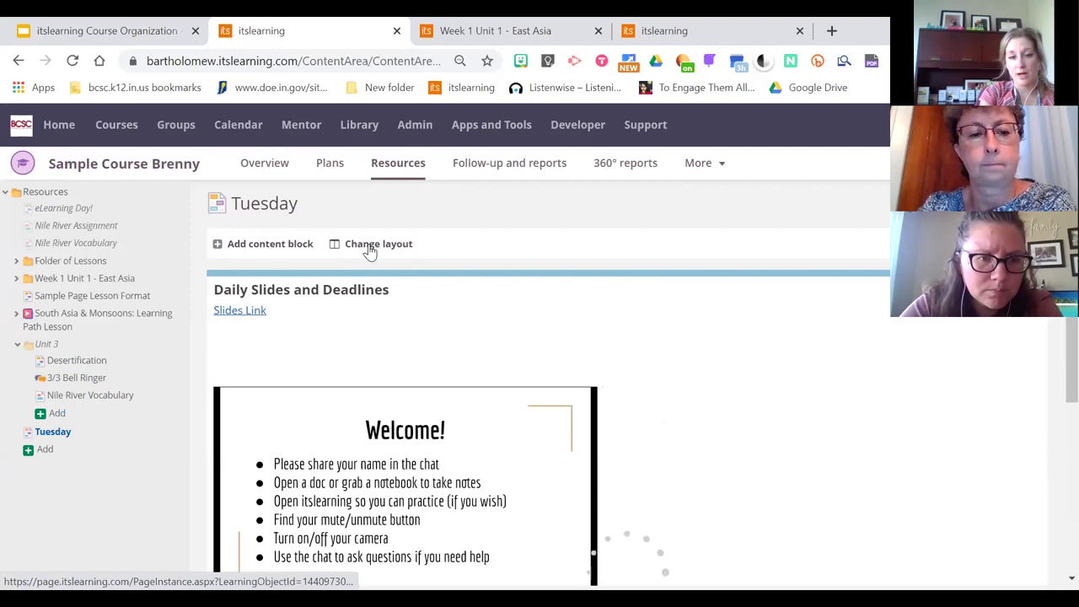
Add a rich content block titled 'Nile' and paste the lesson-goal HTML into its source
{"action": "left_click", "coordinate": [267, 243]}
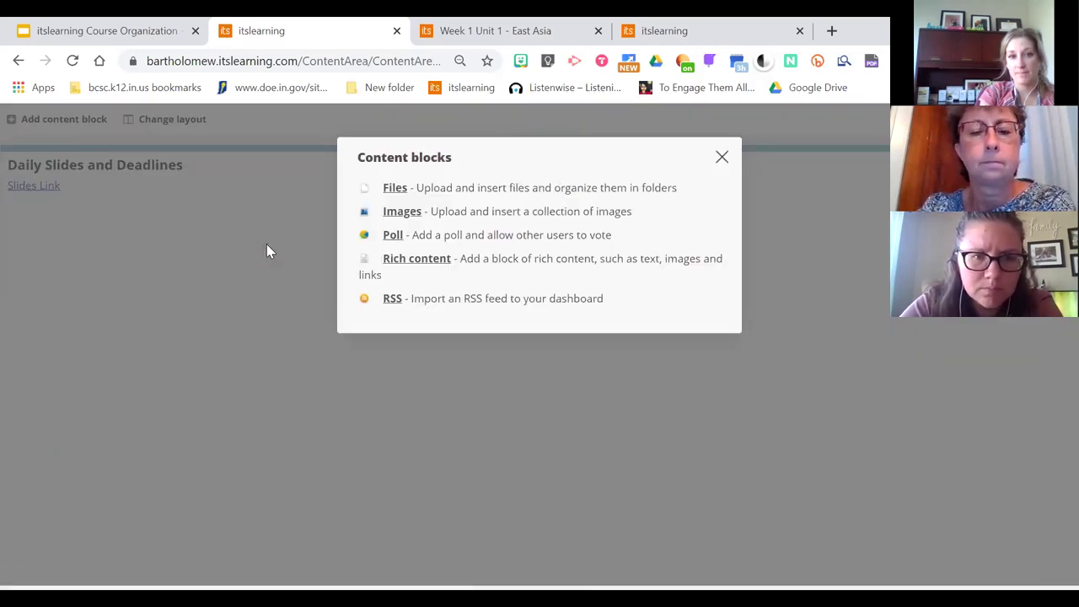
{"action": "left_click", "coordinate": [428, 261]}
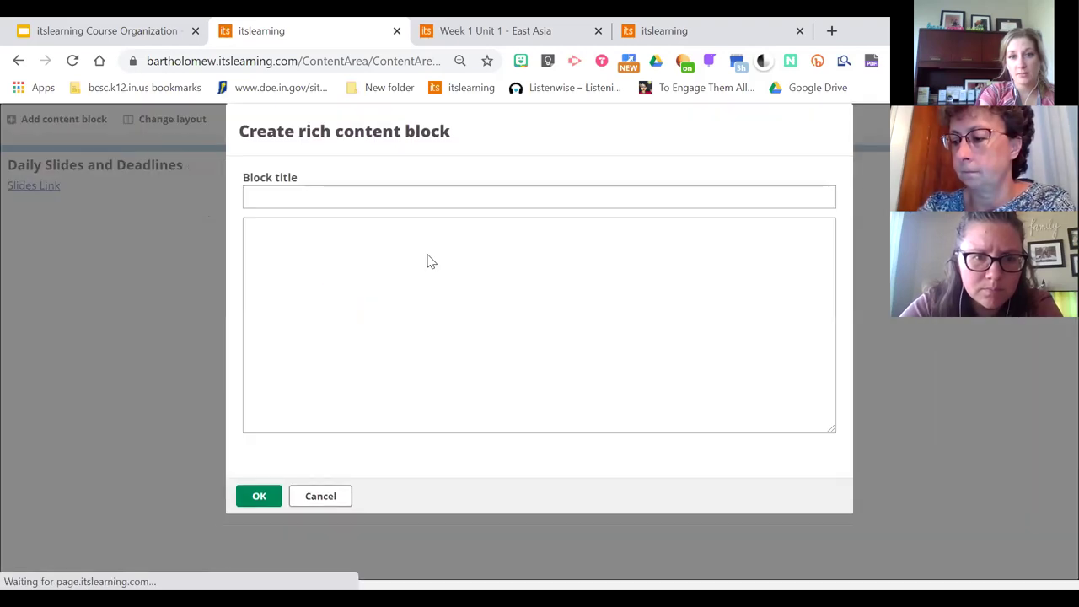
{"action": "type", "text": "N"}
{"action": "key", "text": "BackSpace"}
{"action": "type", "text": "Nile"}
{"action": "left_click", "coordinate": [432, 307]}
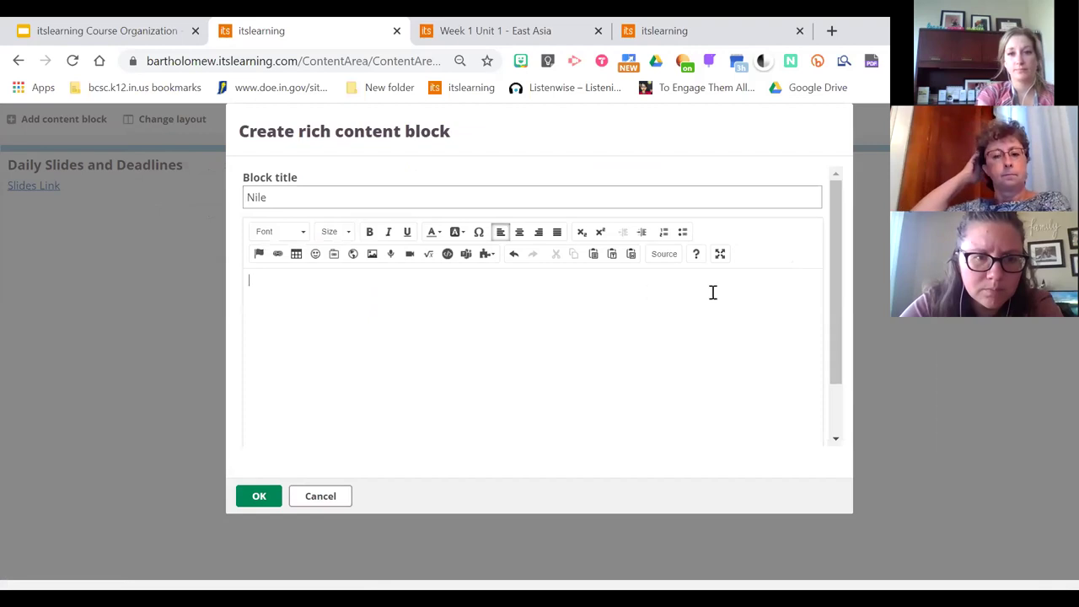
{"action": "left_click", "coordinate": [662, 261]}
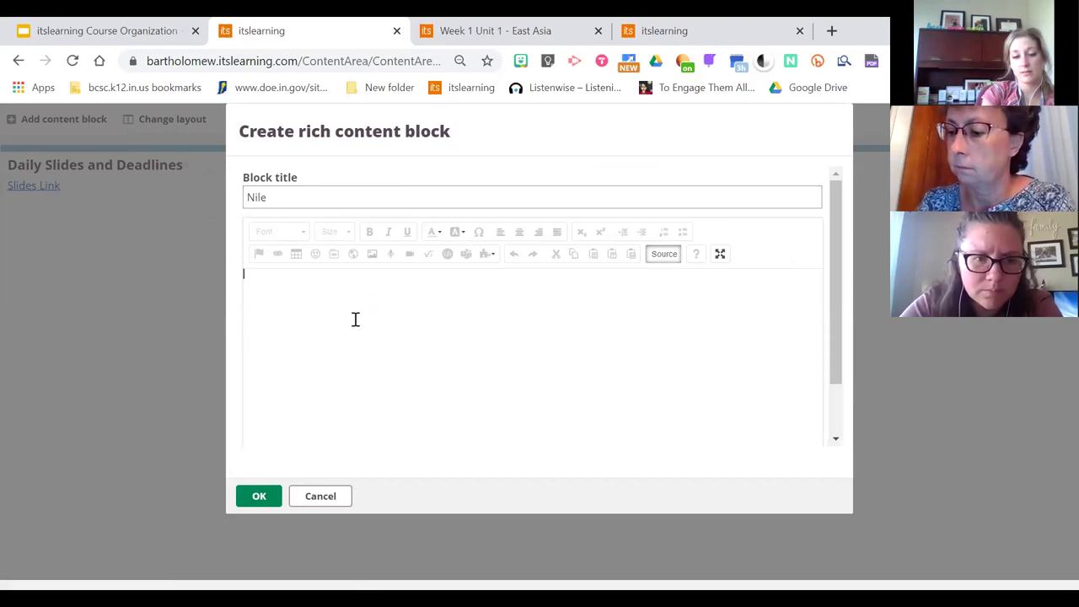
{"action": "key", "text": "ctrl+v"}
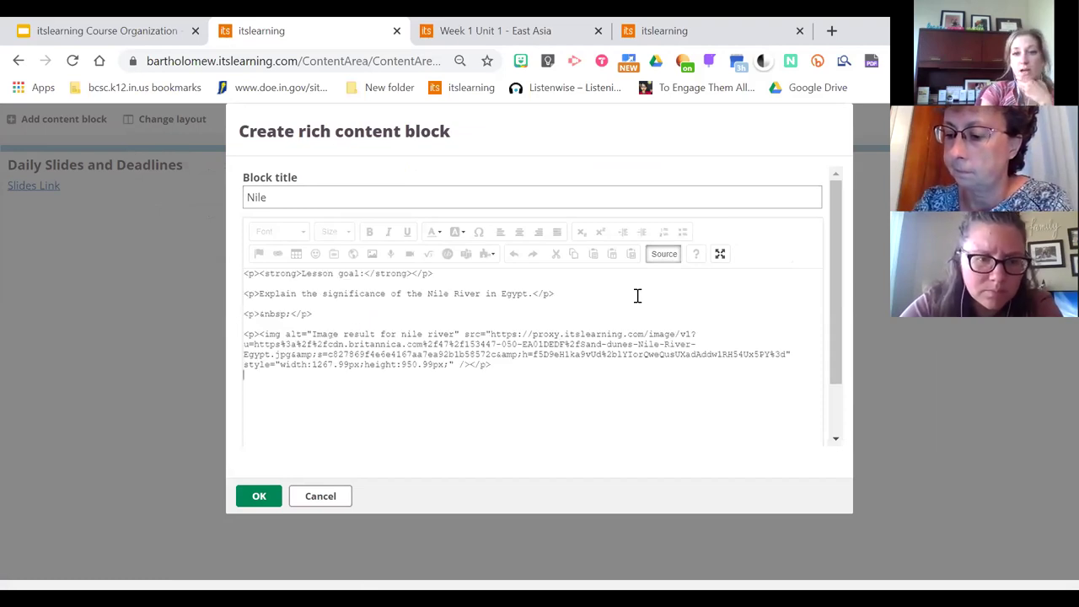
Switch the Nile block back to formatted view and scroll to check the Nile River image
{"action": "left_click", "coordinate": [663, 254]}
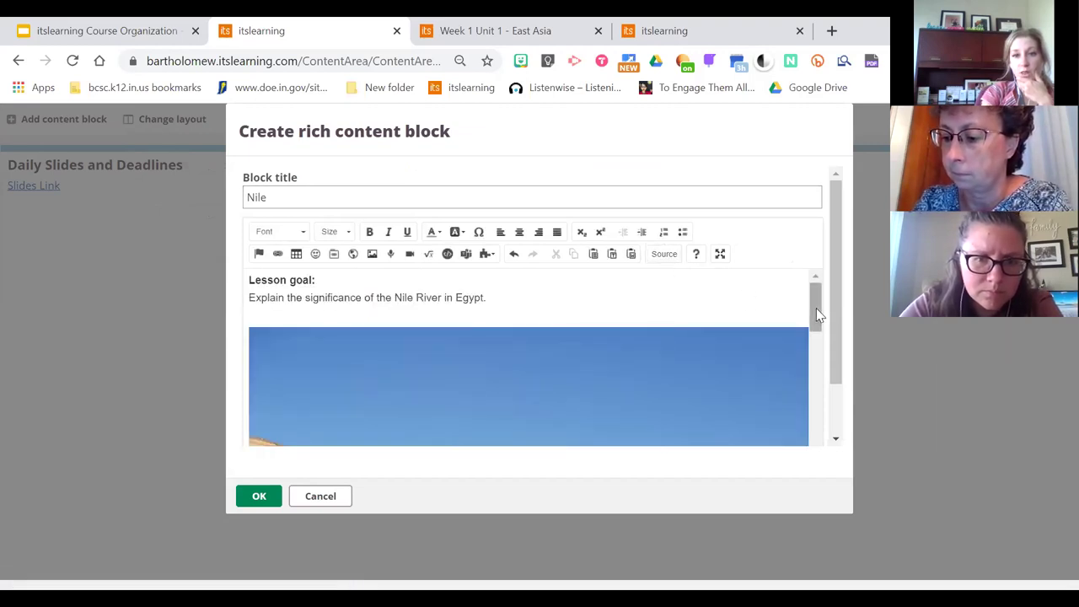
{"action": "left_click_drag", "start_coordinate": [815, 306], "coordinate": [815, 291]}
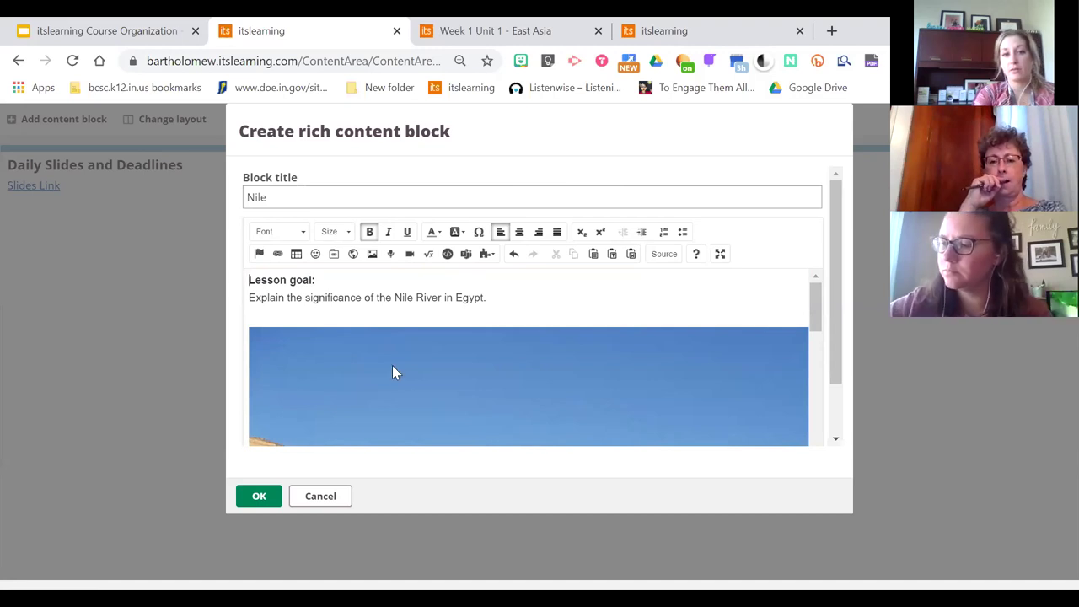
Save the new Nile block to the Tuesday page
{"action": "left_click", "coordinate": [258, 496]}
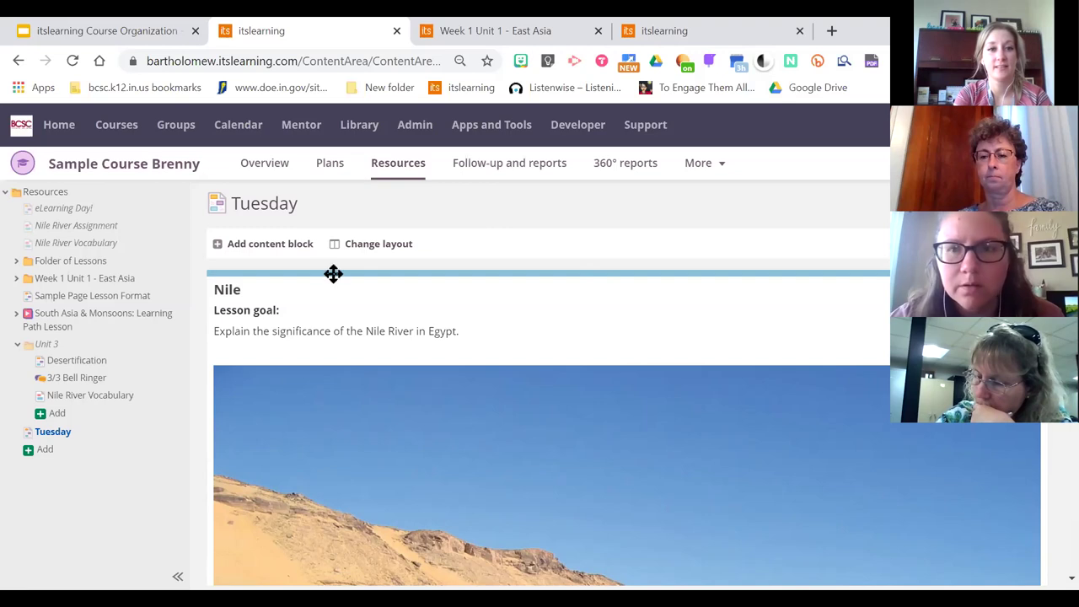
Start another rich content block on the Tuesday page and place the caret in its body
{"action": "left_click", "coordinate": [269, 250]}
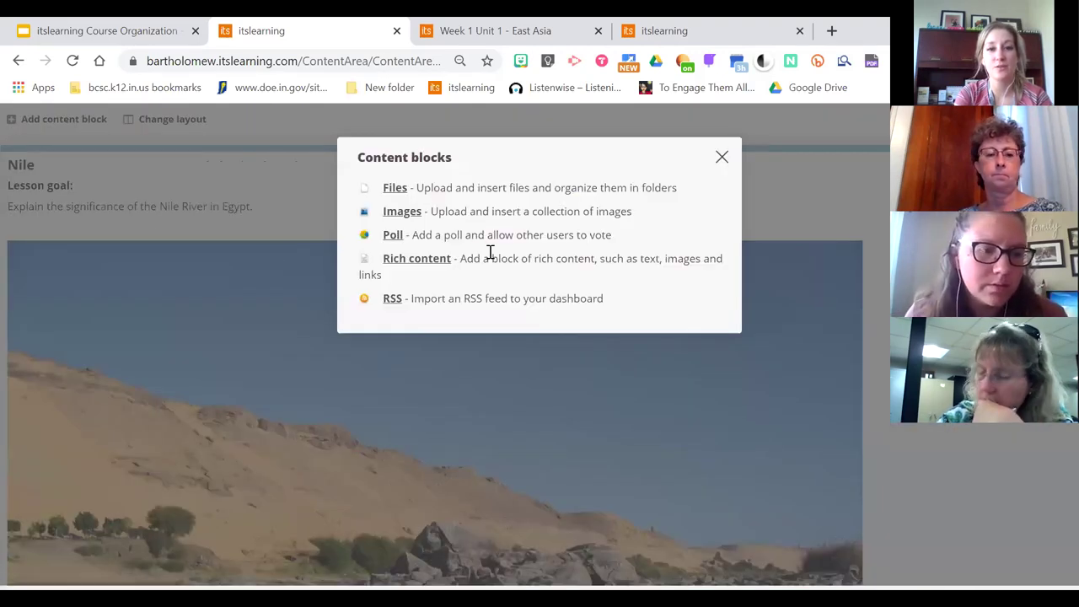
{"action": "left_click", "coordinate": [421, 263]}
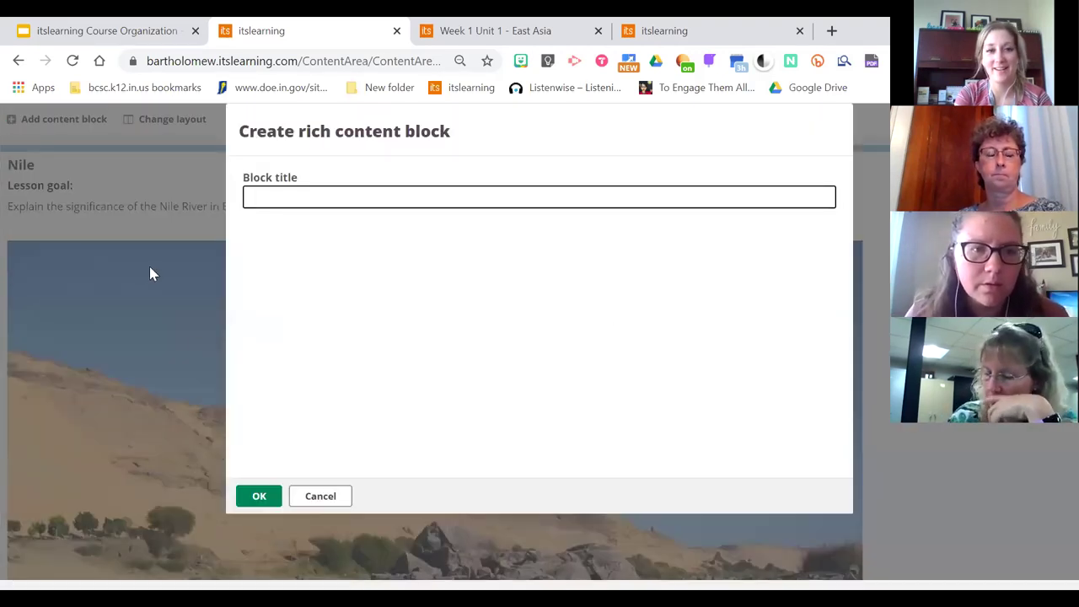
{"action": "left_click", "coordinate": [472, 395]}
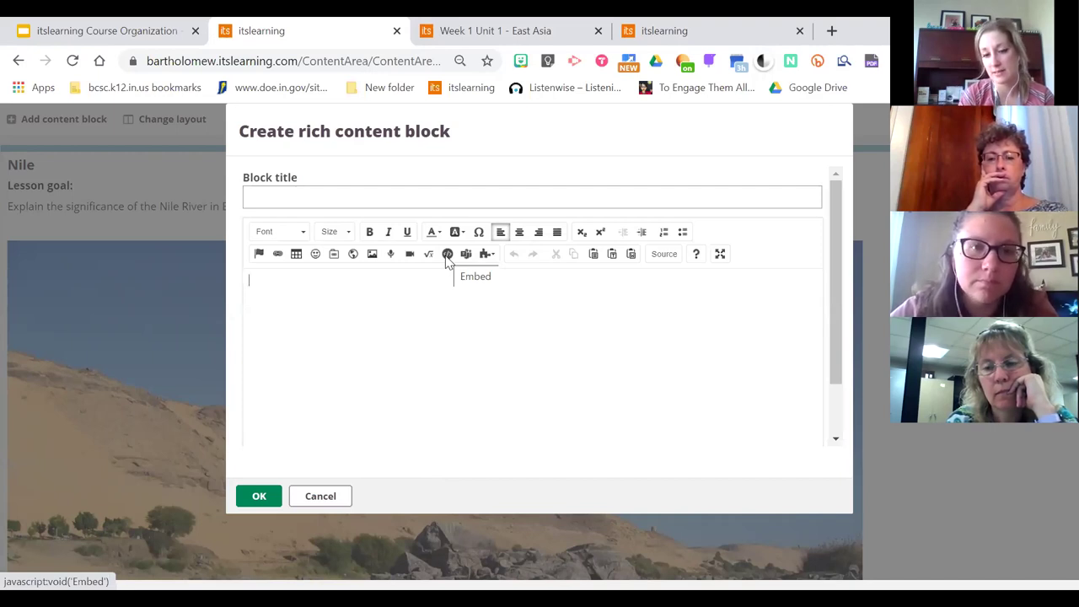
Open YouTube in a new tab and open the Obstacle Challenge CAT vs DOG video
{"action": "left_click", "coordinate": [832, 30]}
{"action": "type", "text": "you"}
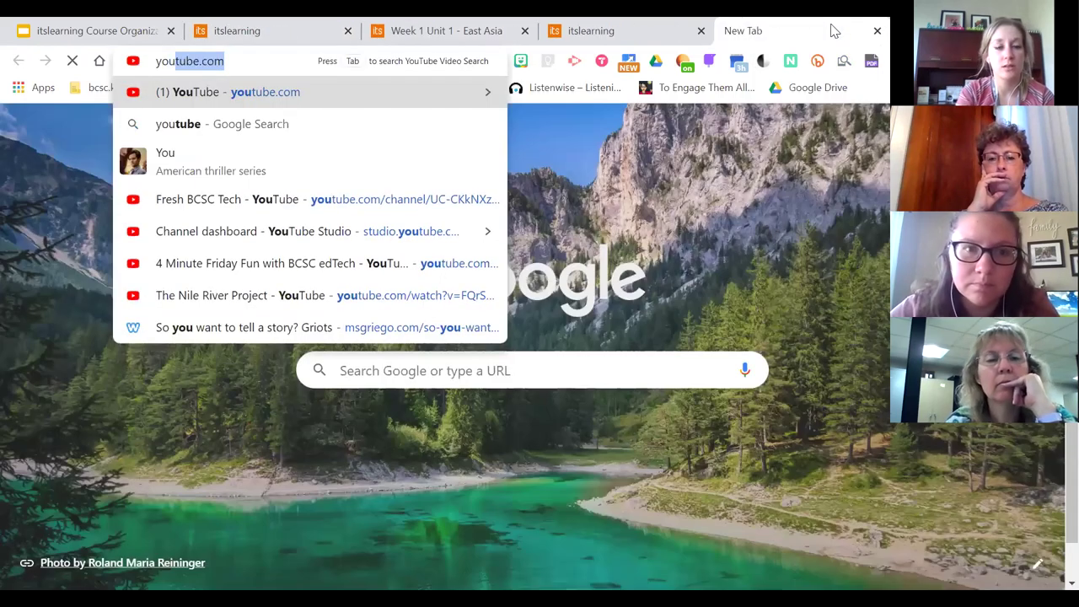
{"action": "key", "text": "Return"}
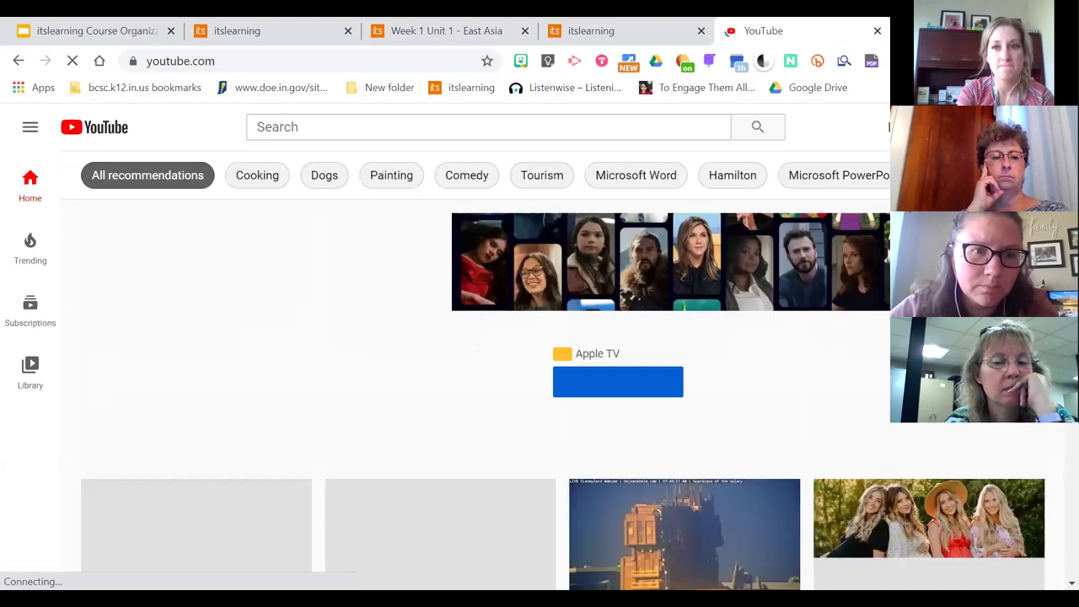
{"action": "scroll", "coordinate": [539, 337], "scroll_direction": "down", "scroll_amount": 5}
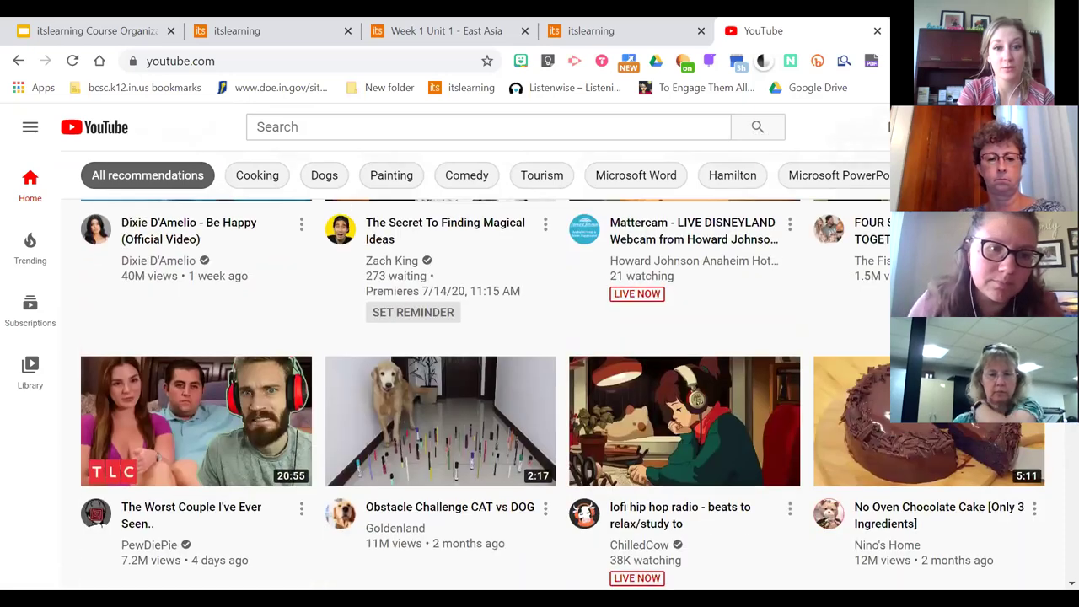
{"action": "scroll", "coordinate": [563, 397], "scroll_direction": "down", "scroll_amount": 1}
{"action": "left_click", "coordinate": [414, 340]}
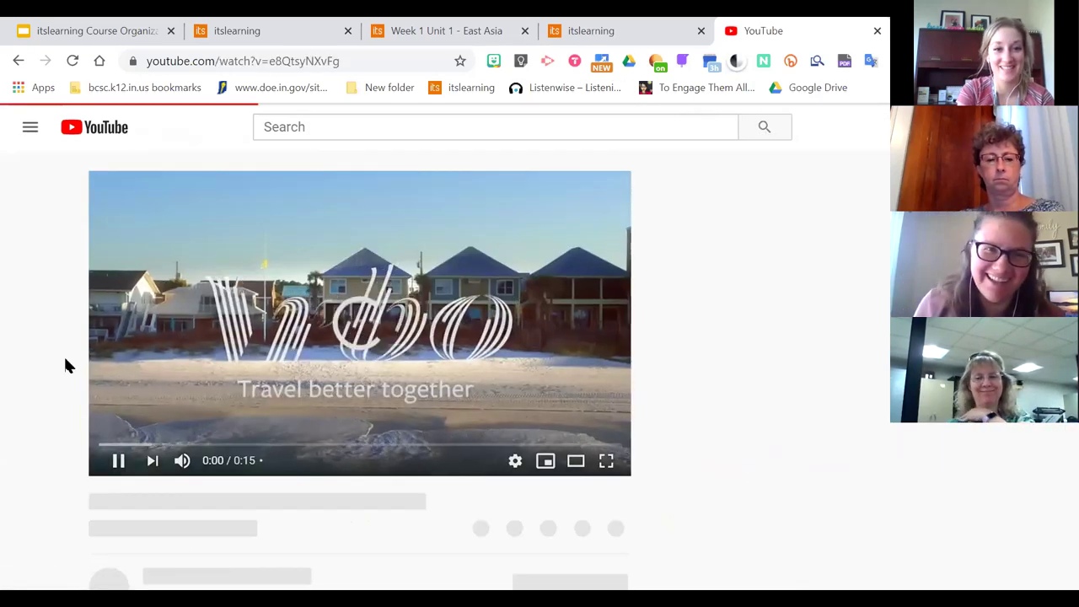
Pause the pre-roll ad and look over the video page
{"action": "left_click", "coordinate": [361, 337]}
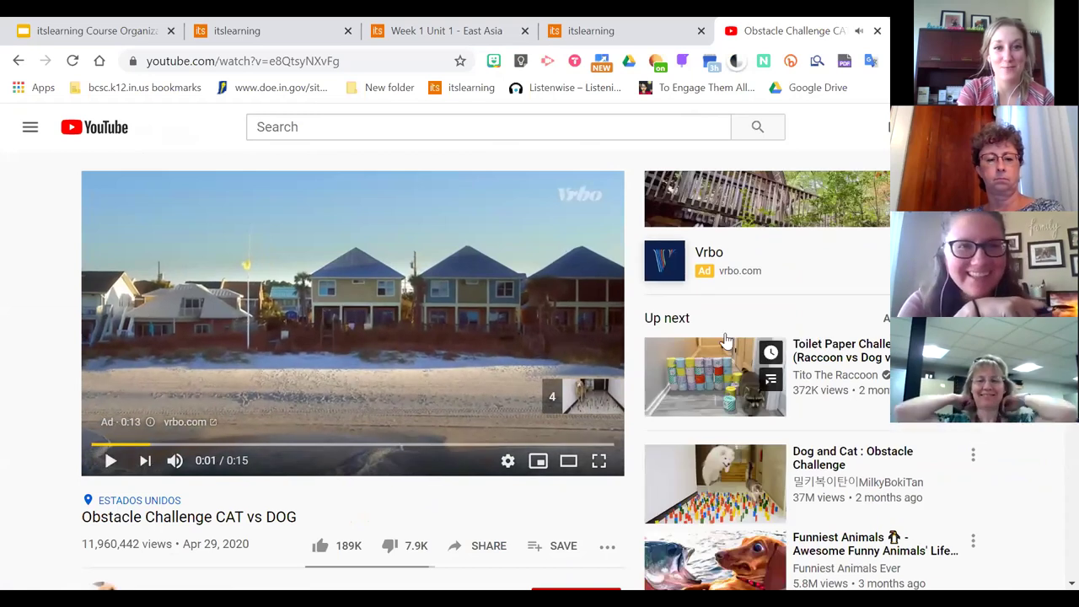
{"action": "scroll", "coordinate": [486, 371], "scroll_direction": "down", "scroll_amount": 2}
{"action": "scroll", "coordinate": [486, 371], "scroll_direction": "up", "scroll_amount": 1}
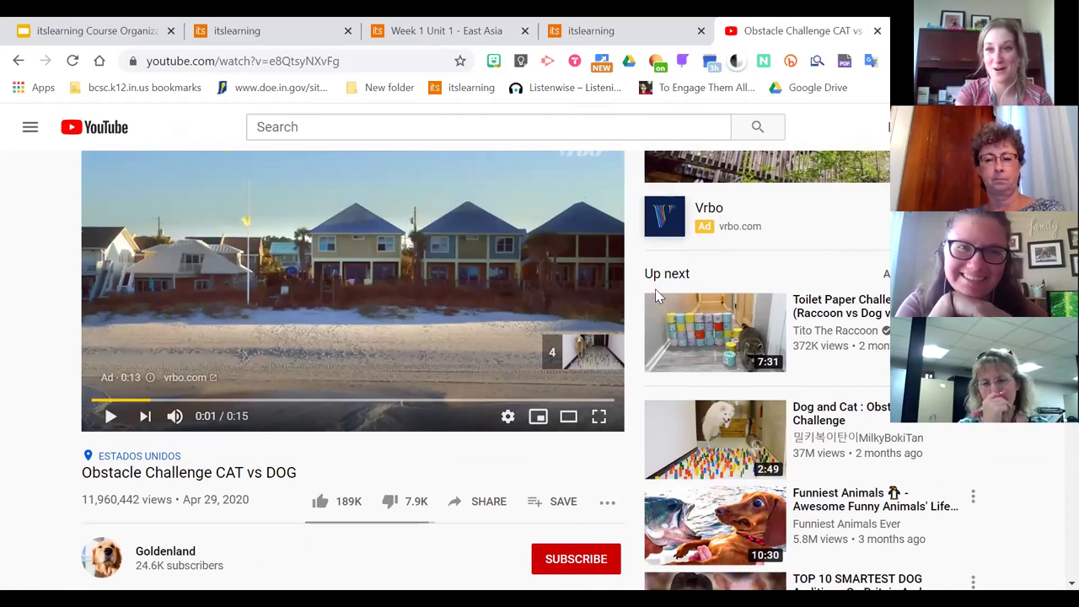
{"action": "scroll", "coordinate": [477, 391], "scroll_direction": "up", "scroll_amount": 1}
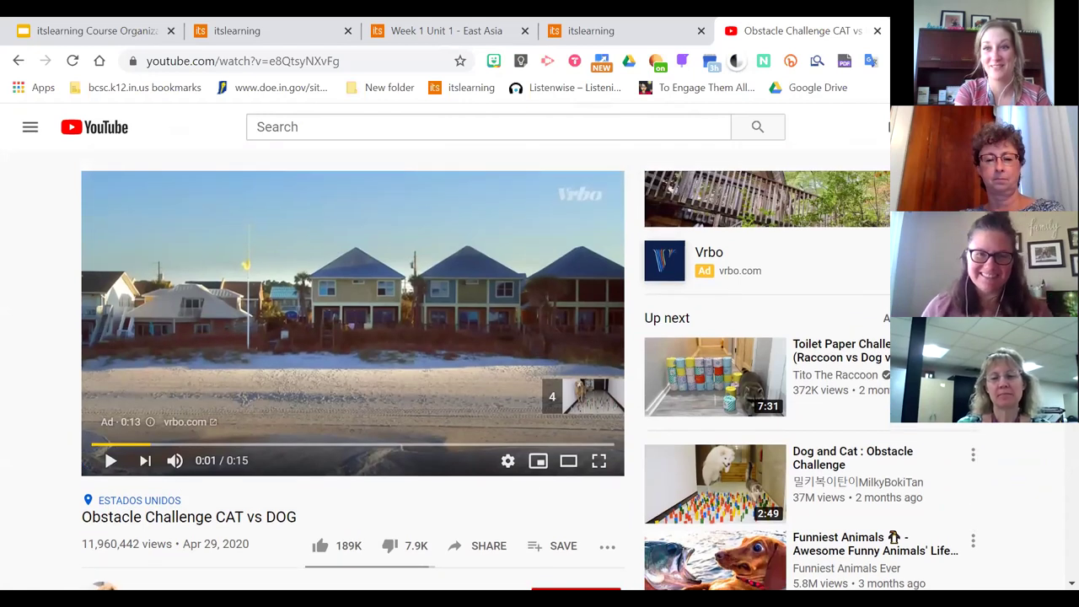
{"action": "scroll", "coordinate": [478, 390], "scroll_direction": "down", "scroll_amount": 1}
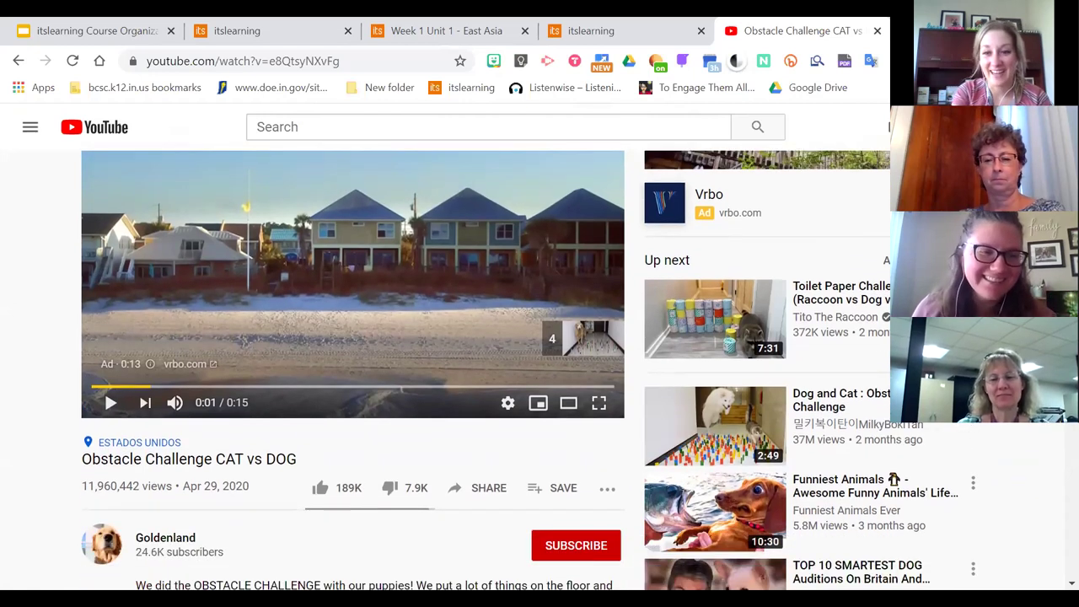
{"action": "key", "text": "ctrl+a"}
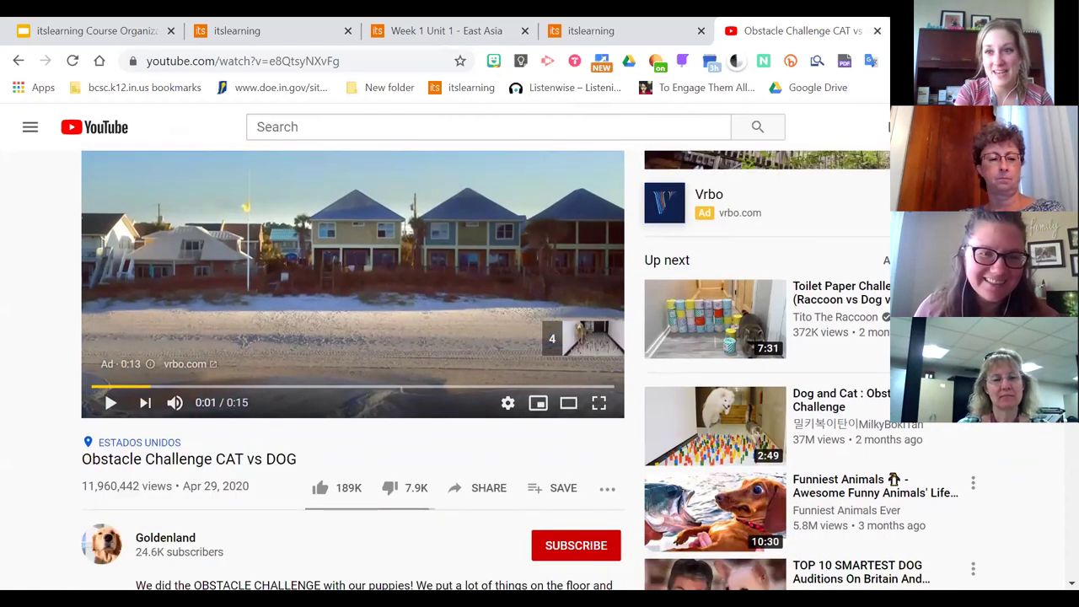
{"action": "scroll", "coordinate": [355, 371], "scroll_direction": "down", "scroll_amount": 4}
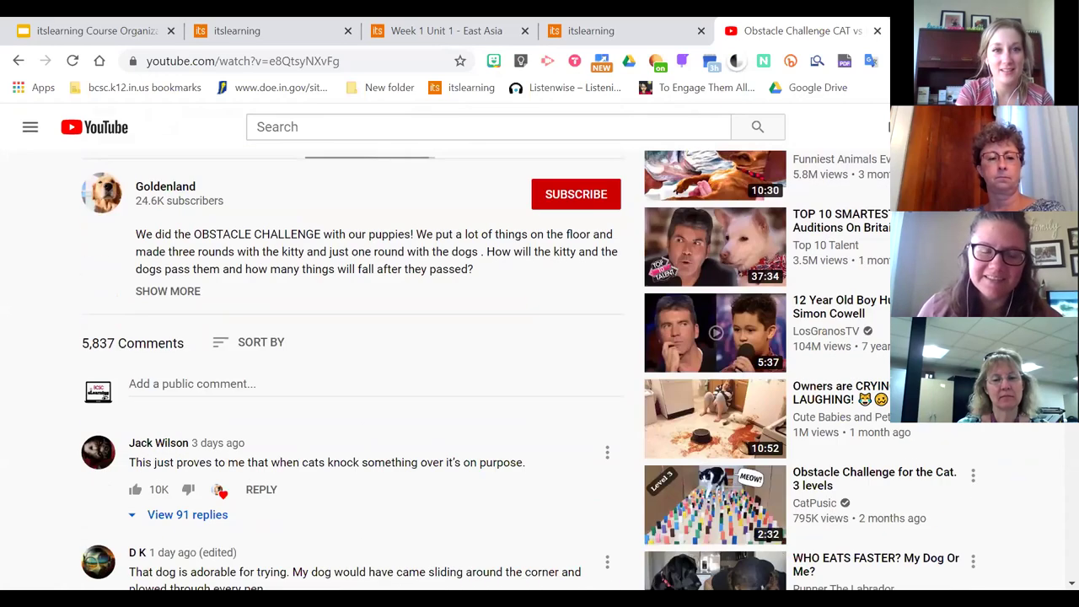
{"action": "scroll", "coordinate": [354, 371], "scroll_direction": "up", "scroll_amount": 1}
{"action": "scroll", "coordinate": [354, 371], "scroll_direction": "up", "scroll_amount": 2}
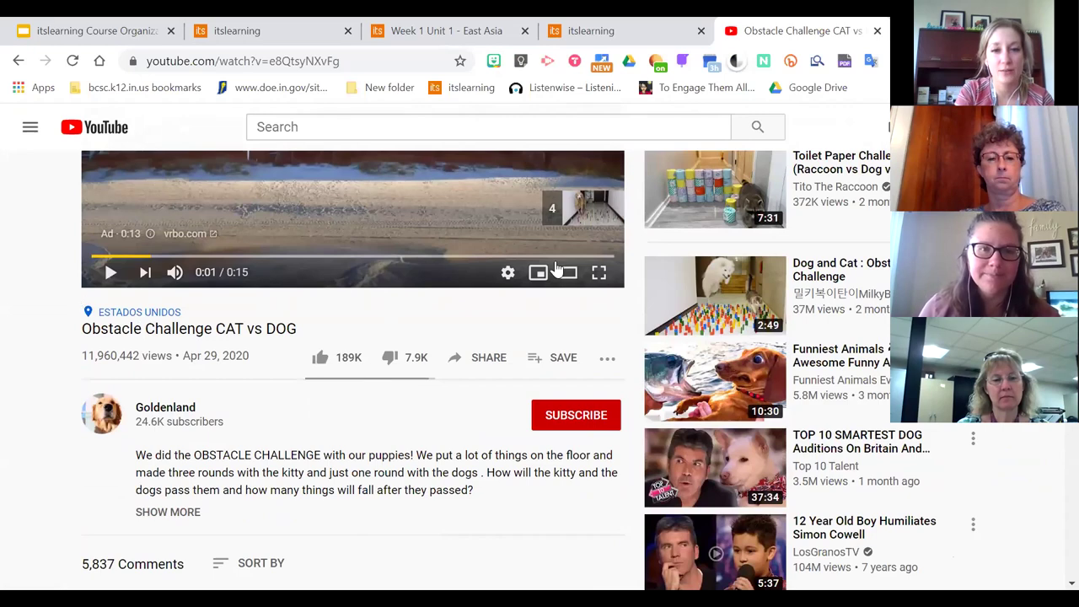
{"action": "scroll", "coordinate": [278, 253], "scroll_direction": "up", "scroll_amount": 2}
Skip the ad, pause the video at ROUND 1, and open the account menu
{"action": "left_click", "coordinate": [379, 232]}
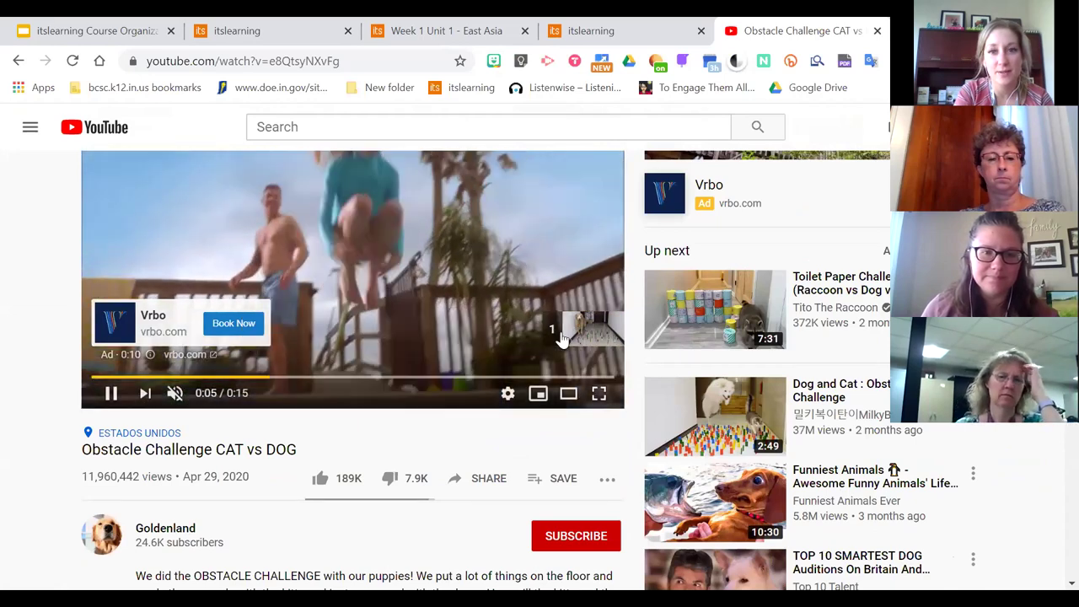
{"action": "left_click", "coordinate": [567, 329]}
{"action": "left_click", "coordinate": [111, 393]}
{"action": "left_click", "coordinate": [1039, 127]}
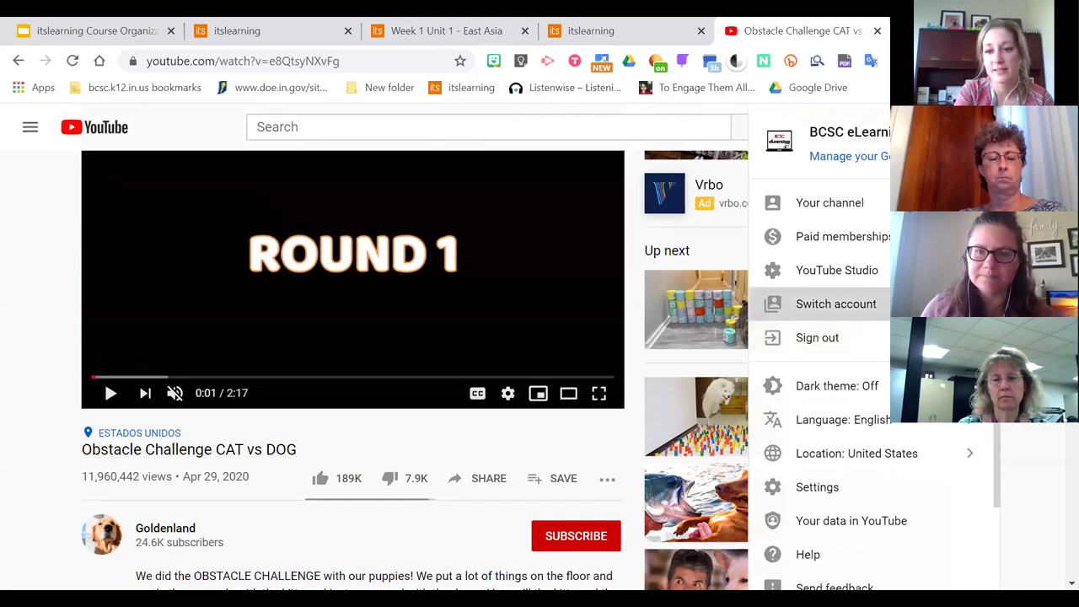
Switch YouTube to the school-managed district account and pause the video at 0:02
{"action": "left_click", "coordinate": [836, 304]}
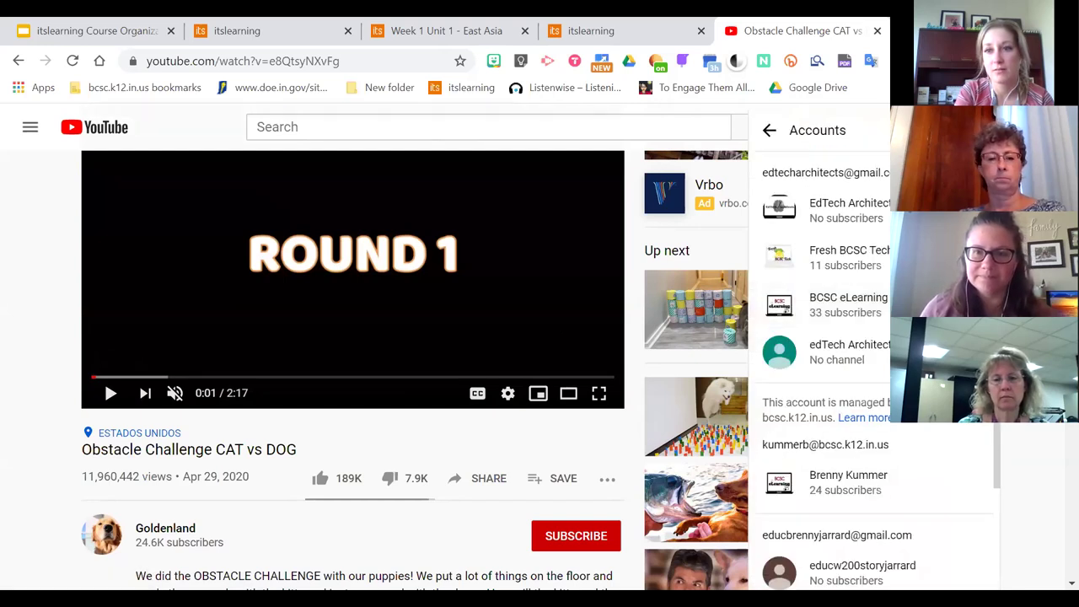
{"action": "left_click", "coordinate": [819, 486]}
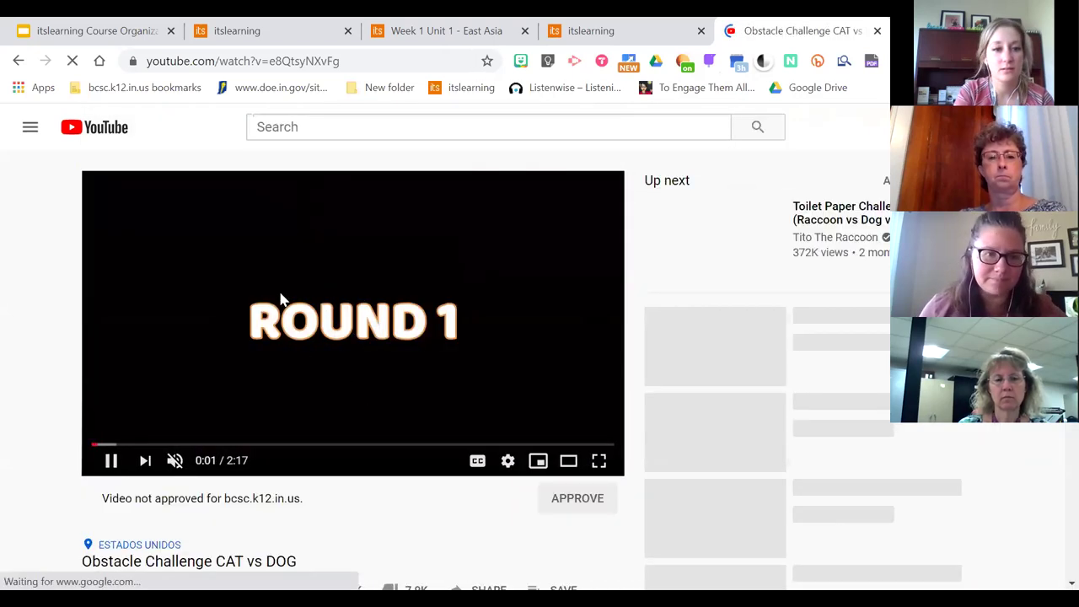
{"action": "left_click", "coordinate": [200, 316]}
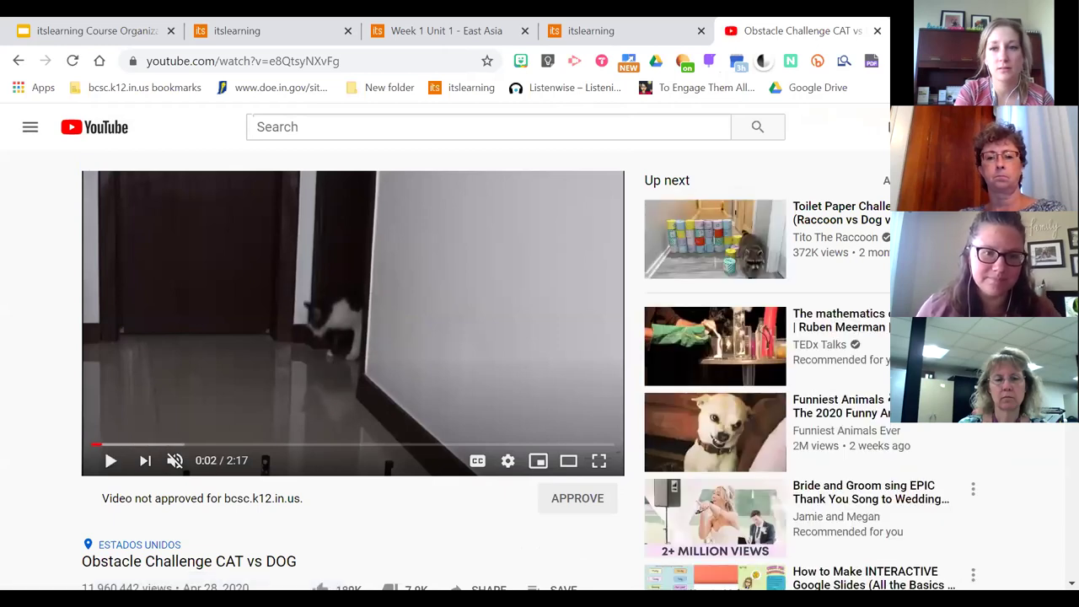
Approve the Obstacle Challenge CAT vs DOG video for bcsc.k12.in.us
{"action": "scroll", "coordinate": [200, 315], "scroll_direction": "down", "scroll_amount": 2}
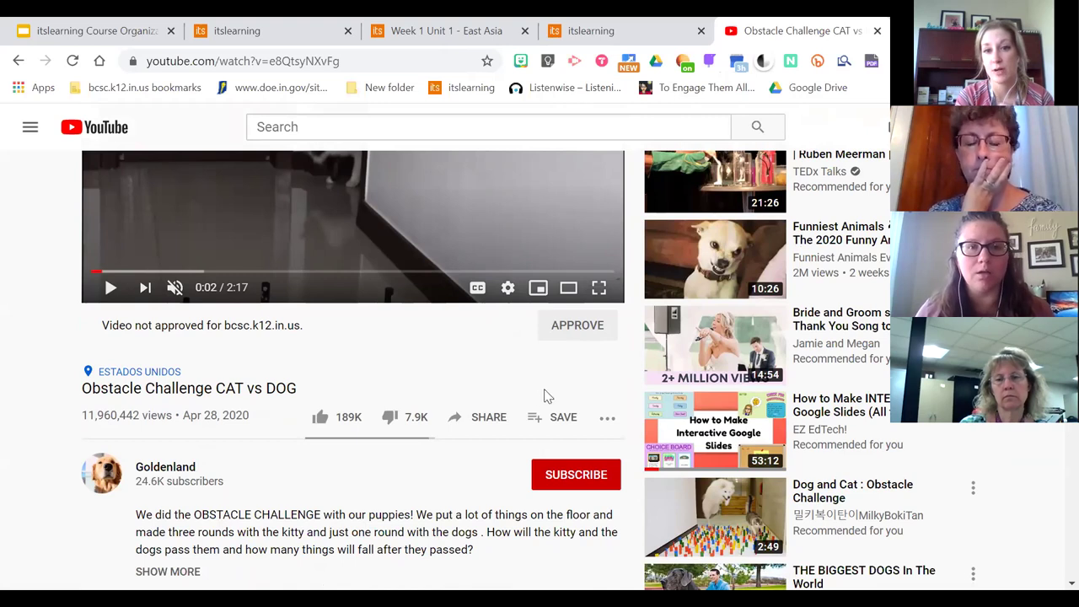
{"action": "left_click", "coordinate": [566, 334]}
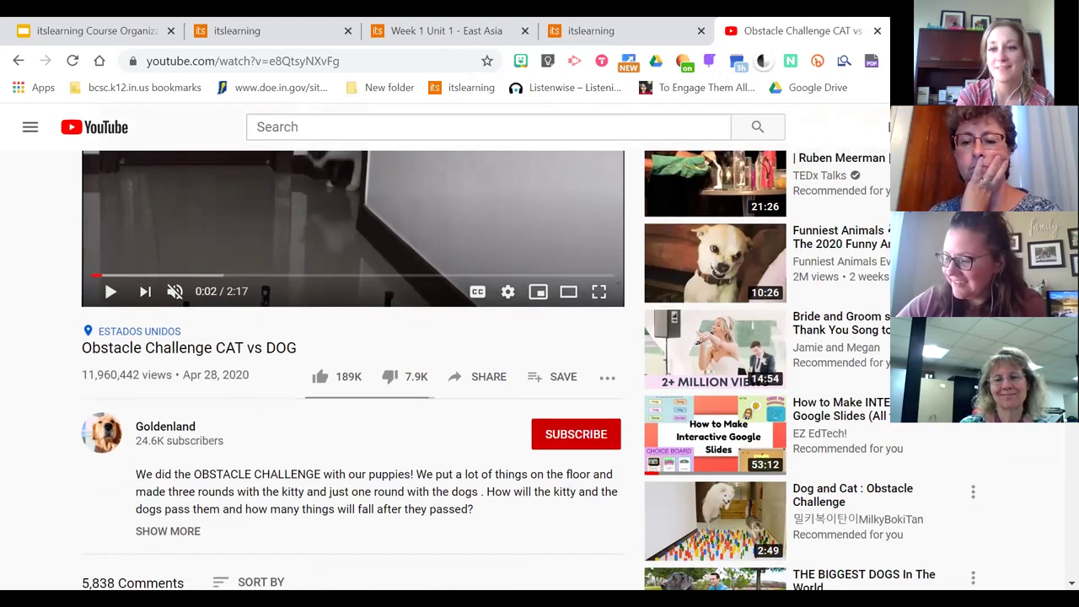
{"action": "scroll", "coordinate": [758, 337], "scroll_direction": "down", "scroll_amount": 2}
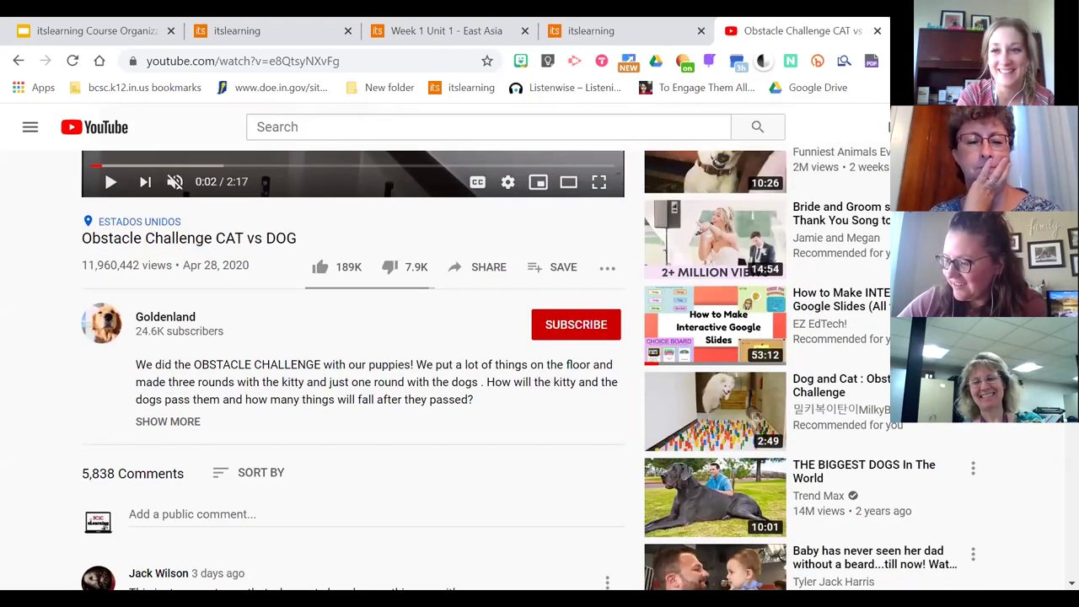
{"action": "scroll", "coordinate": [708, 134], "scroll_direction": "down", "scroll_amount": 2}
{"action": "scroll", "coordinate": [708, 135], "scroll_direction": "up", "scroll_amount": 1}
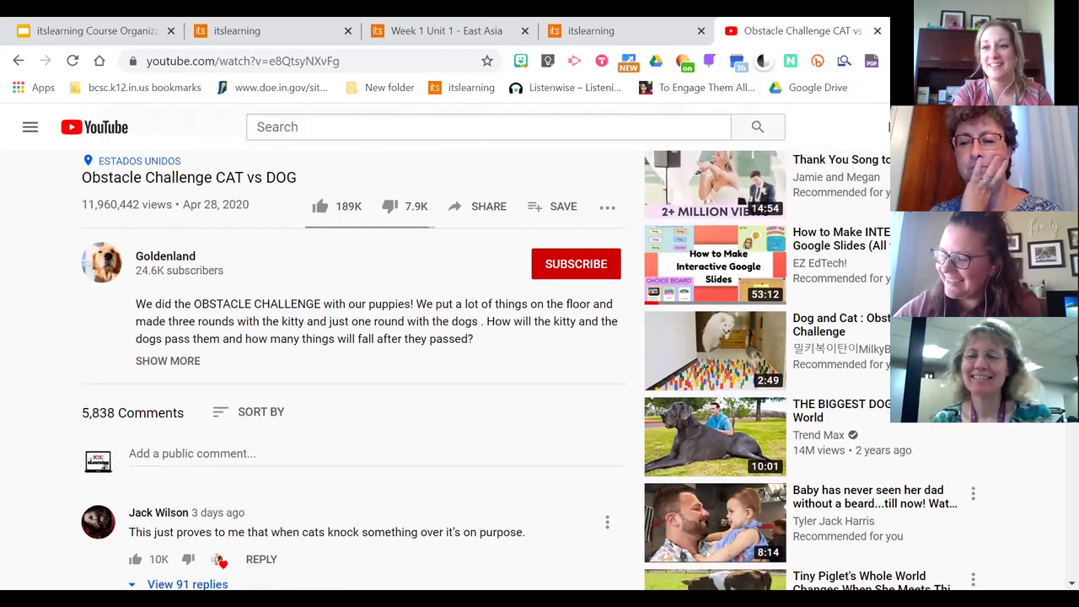
{"action": "scroll", "coordinate": [708, 134], "scroll_direction": "up", "scroll_amount": 2}
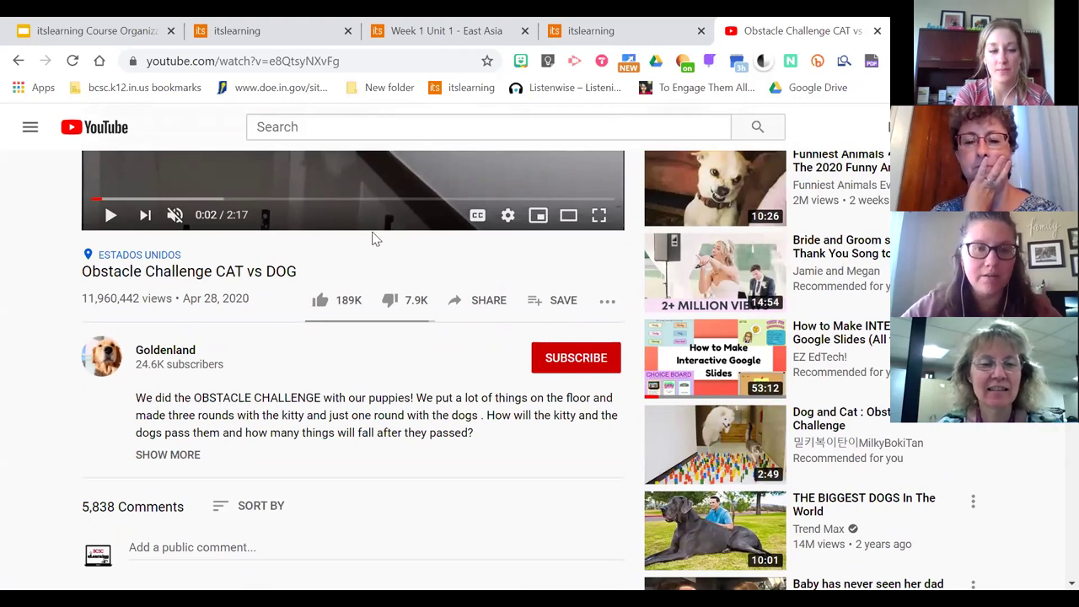
{"action": "left_click", "coordinate": [482, 306]}
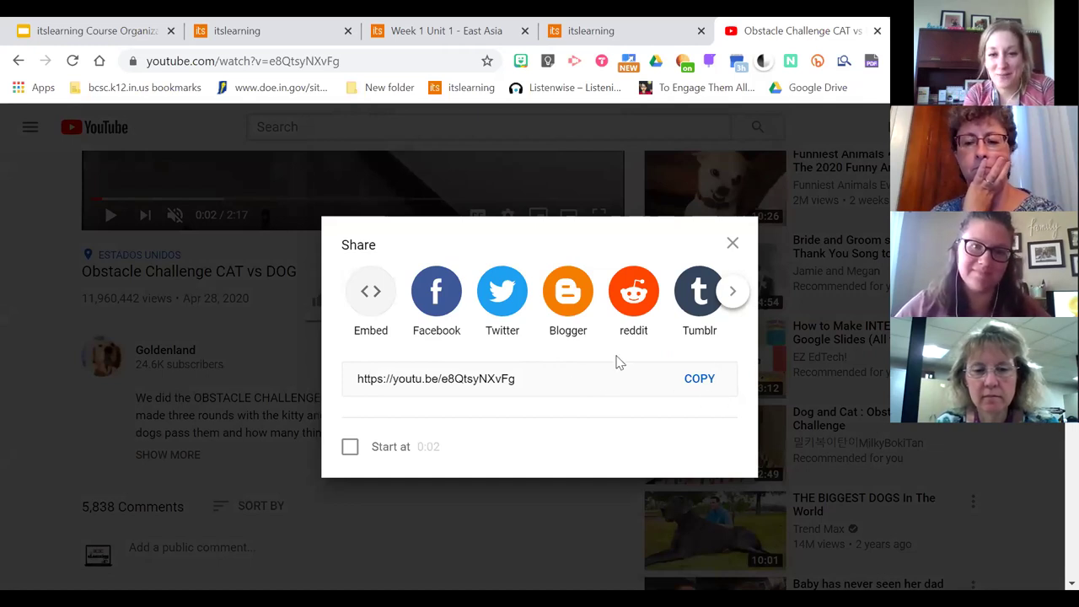
{"action": "left_click", "coordinate": [703, 387]}
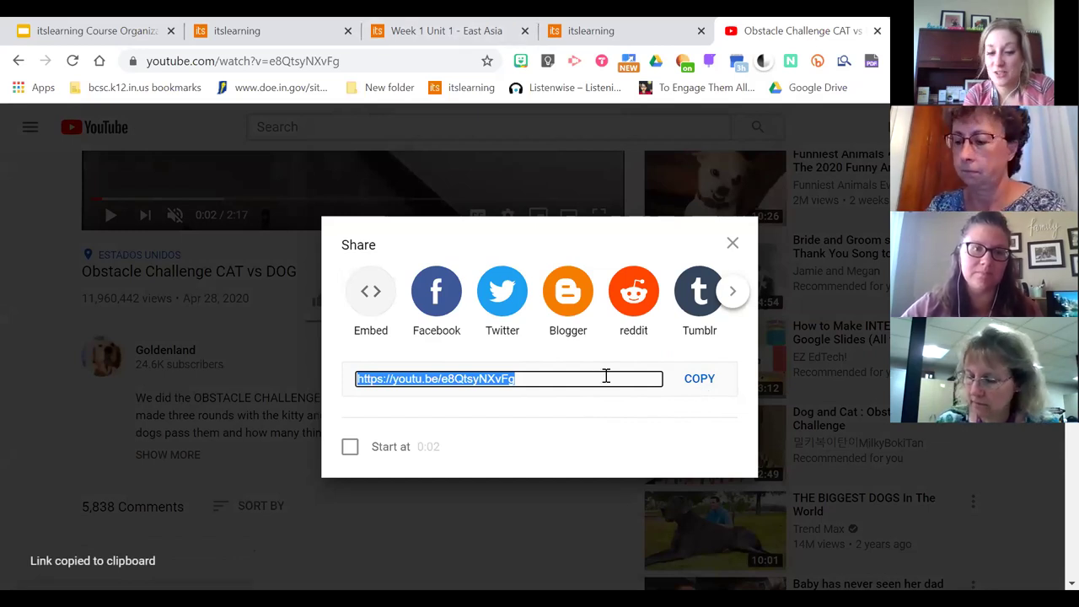
{"action": "key", "text": "Escape"}
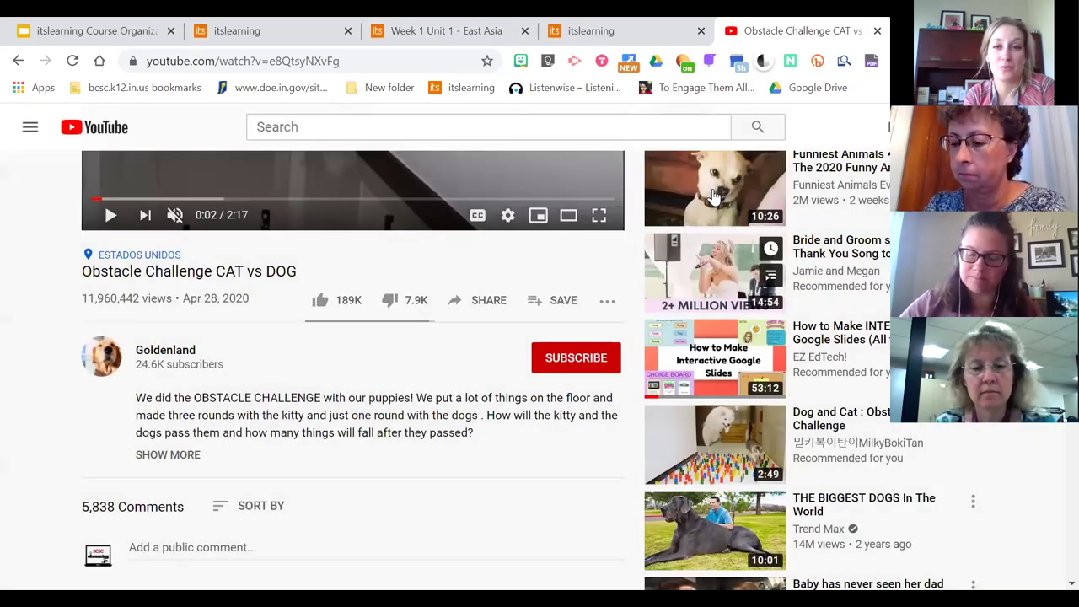
{"action": "left_click", "coordinate": [602, 29]}
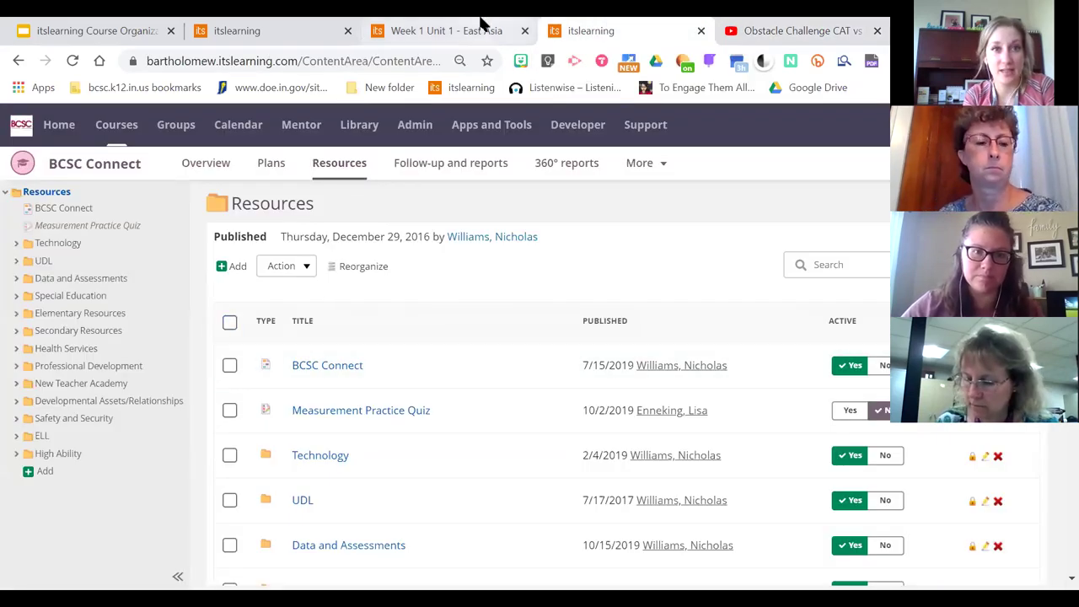
Title the new rich content block 'Video'
{"action": "left_click", "coordinate": [253, 30]}
{"action": "left_click", "coordinate": [259, 195]}
{"action": "type", "text": "Video"}
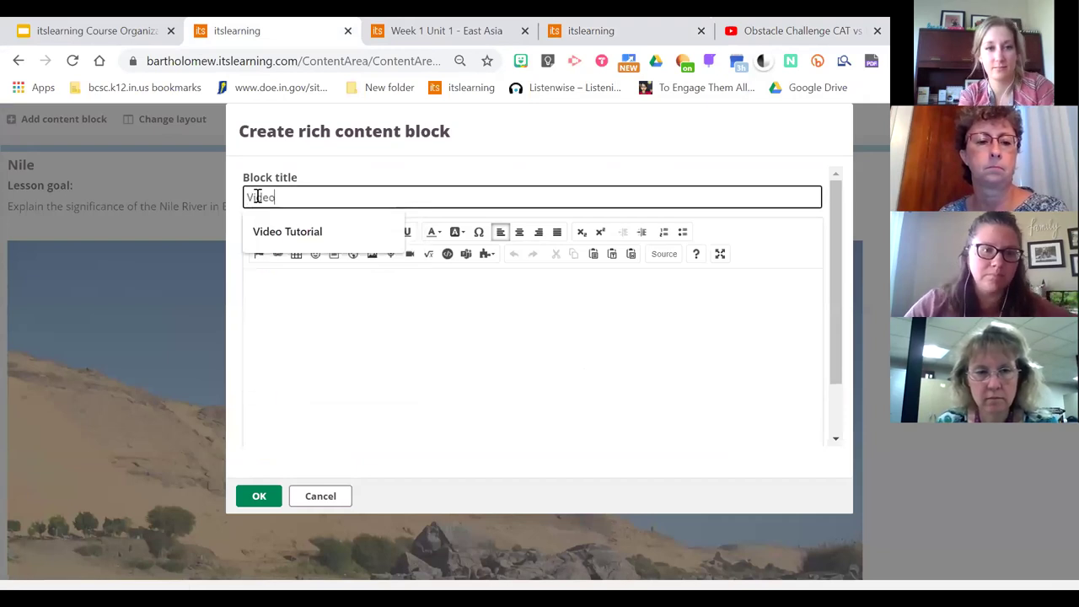
Embed the copied YouTube short link in the block's content
{"action": "left_click", "coordinate": [351, 320]}
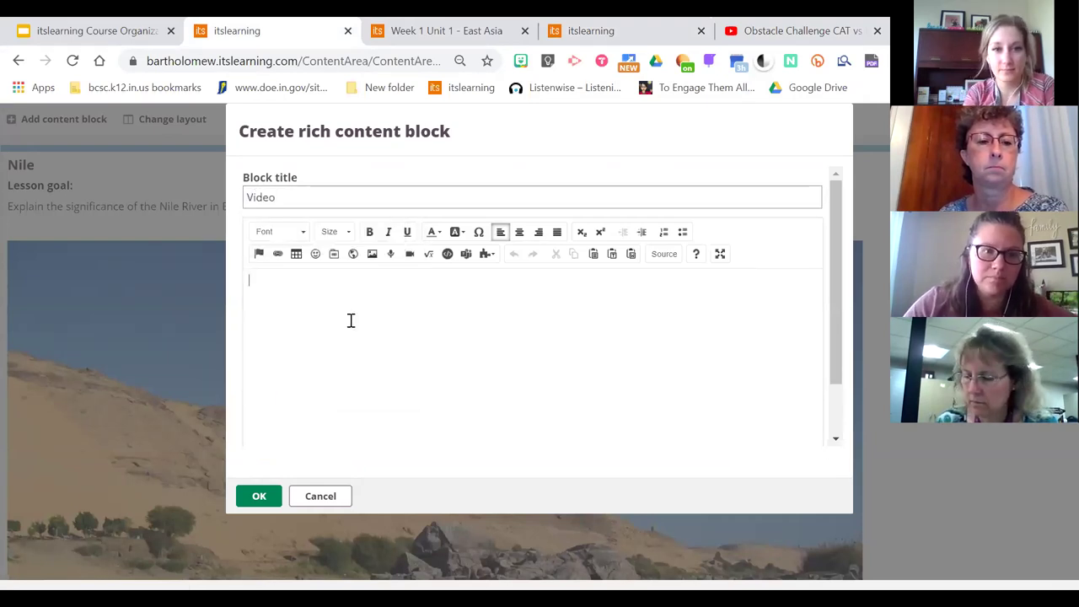
{"action": "left_click", "coordinate": [448, 254]}
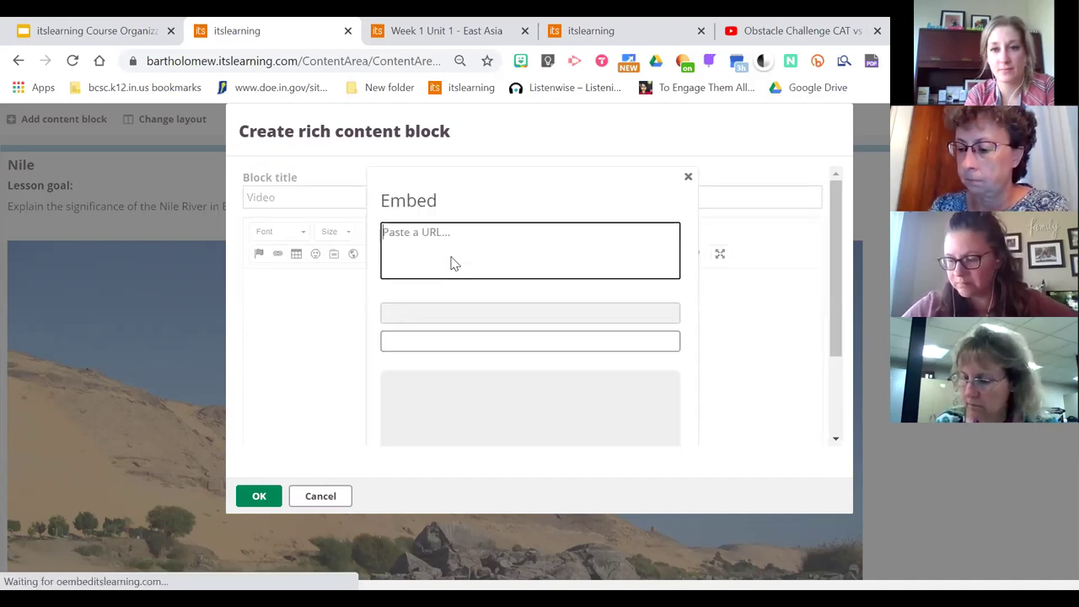
{"action": "key", "text": "ctrl+v"}
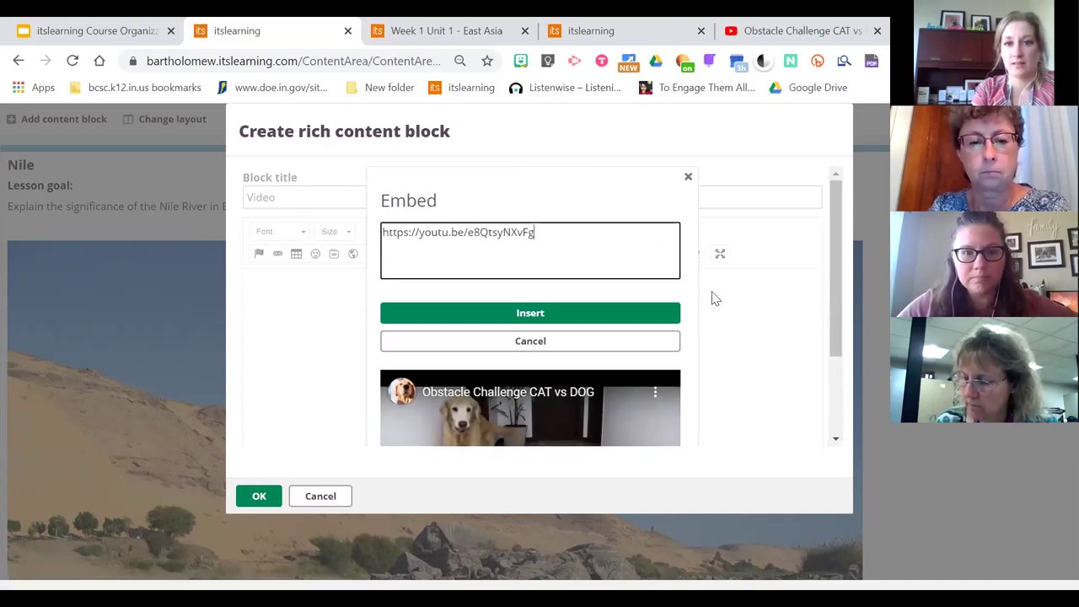
{"action": "left_click_drag", "start_coordinate": [836, 292], "coordinate": [852, 289]}
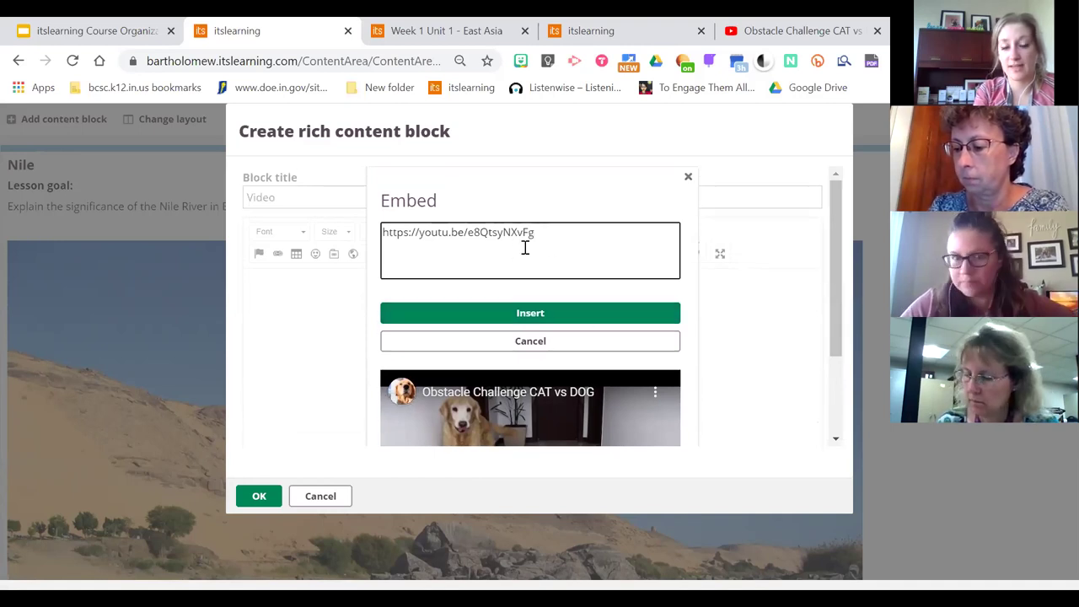
{"action": "left_click", "coordinate": [523, 313]}
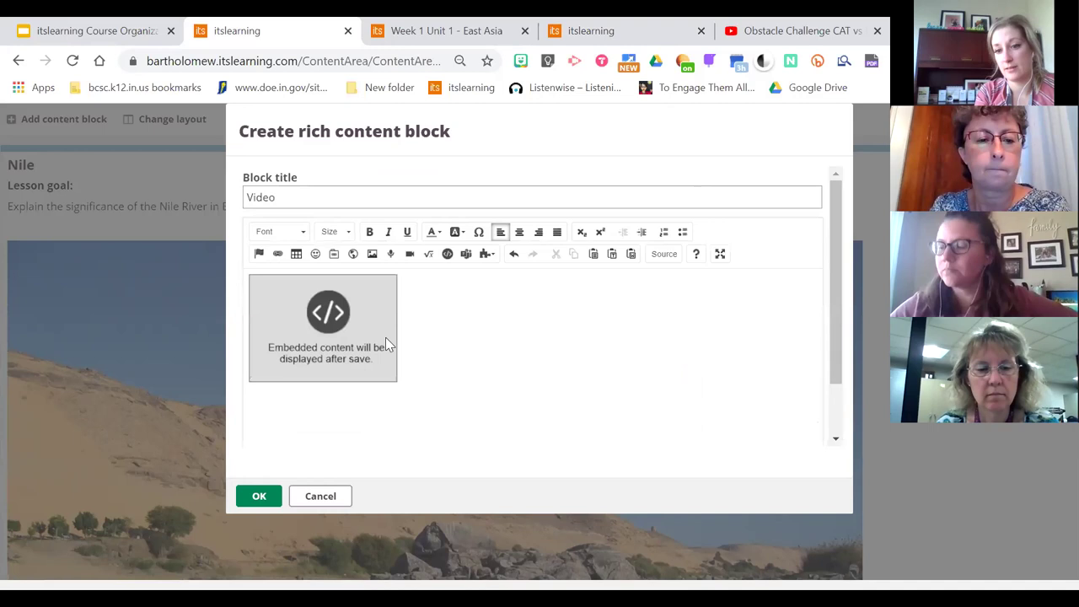
Enlarge the embedded video placeholder and save the Video block
{"action": "left_click", "coordinate": [344, 340]}
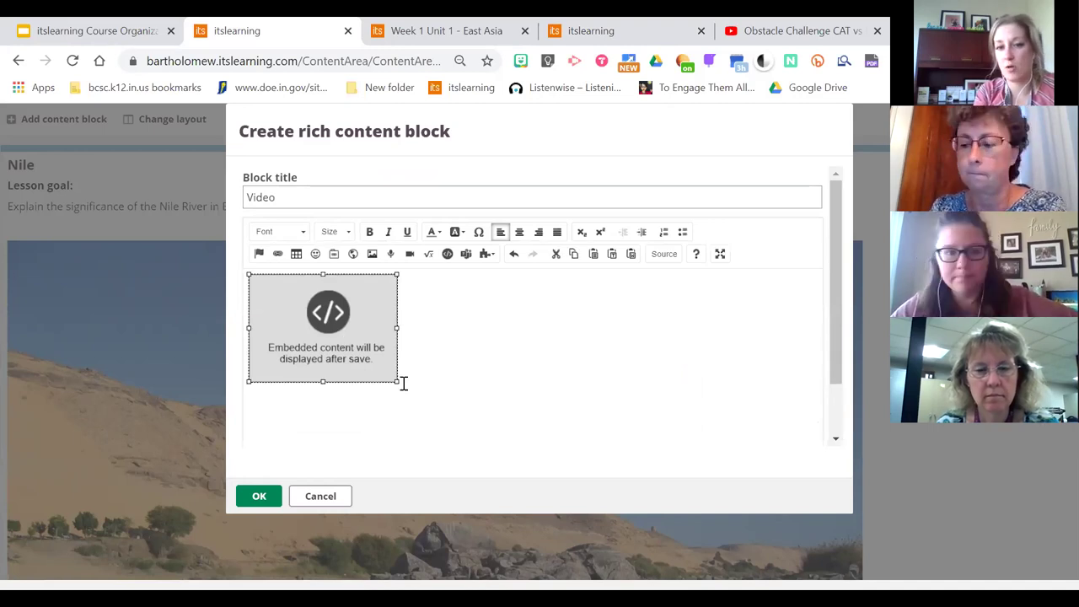
{"action": "left_click_drag", "start_coordinate": [395, 383], "coordinate": [489, 409]}
{"action": "left_click", "coordinate": [595, 384]}
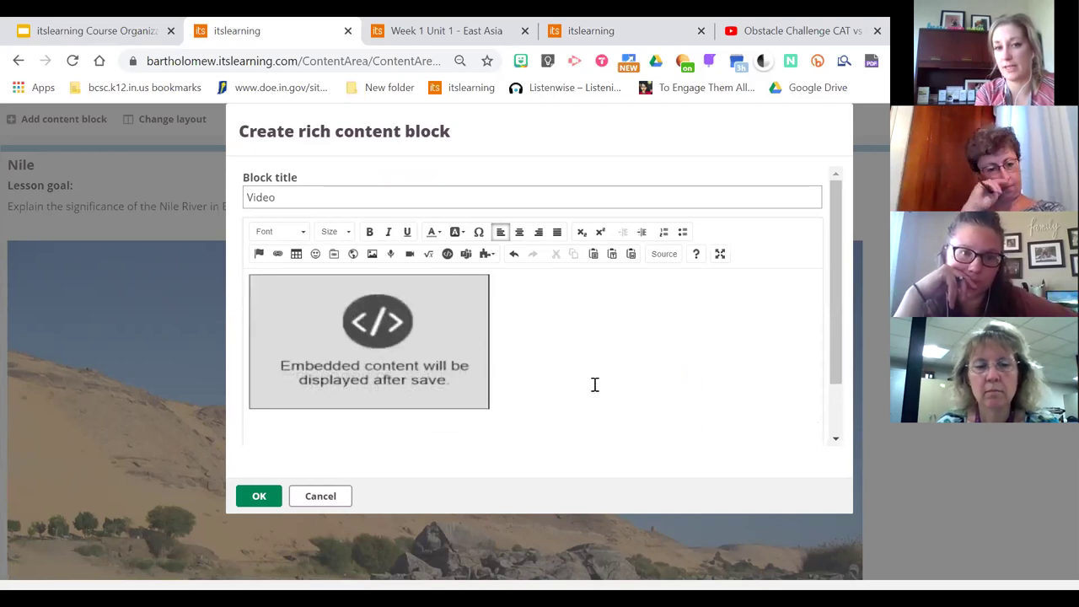
{"action": "left_click", "coordinate": [260, 495]}
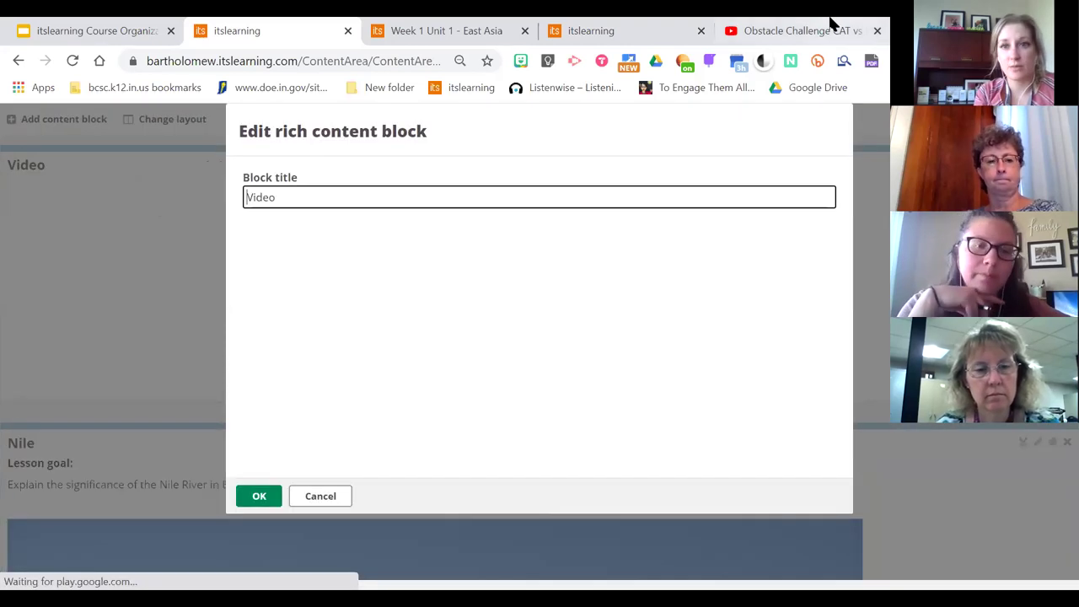
Delete the previously embedded video from the Video block, leaving its body empty
{"action": "left_click", "coordinate": [831, 23]}
{"action": "left_click", "coordinate": [477, 305]}
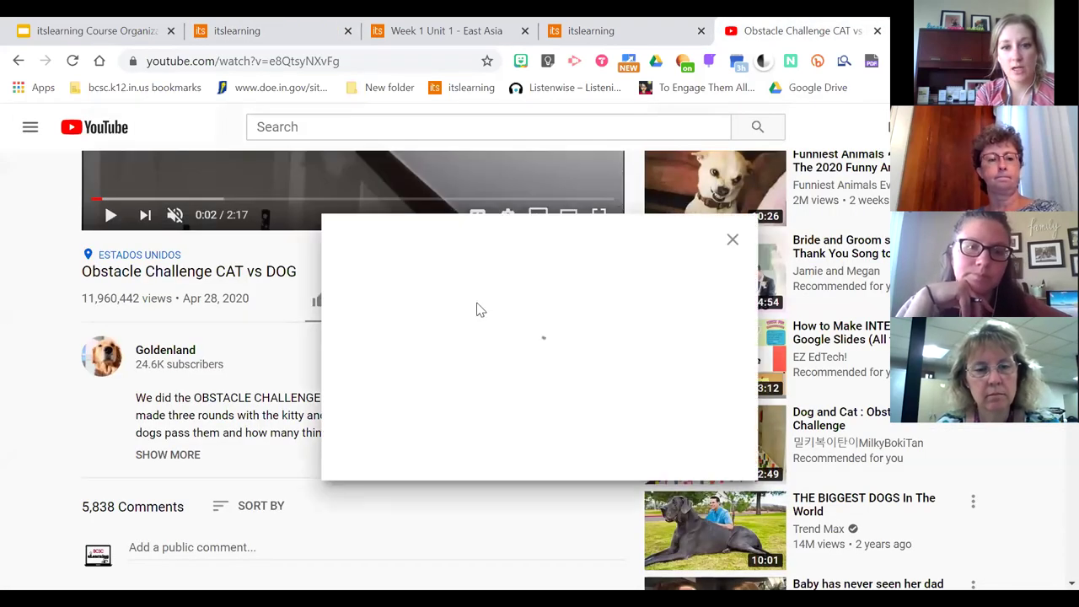
{"action": "left_click", "coordinate": [279, 30]}
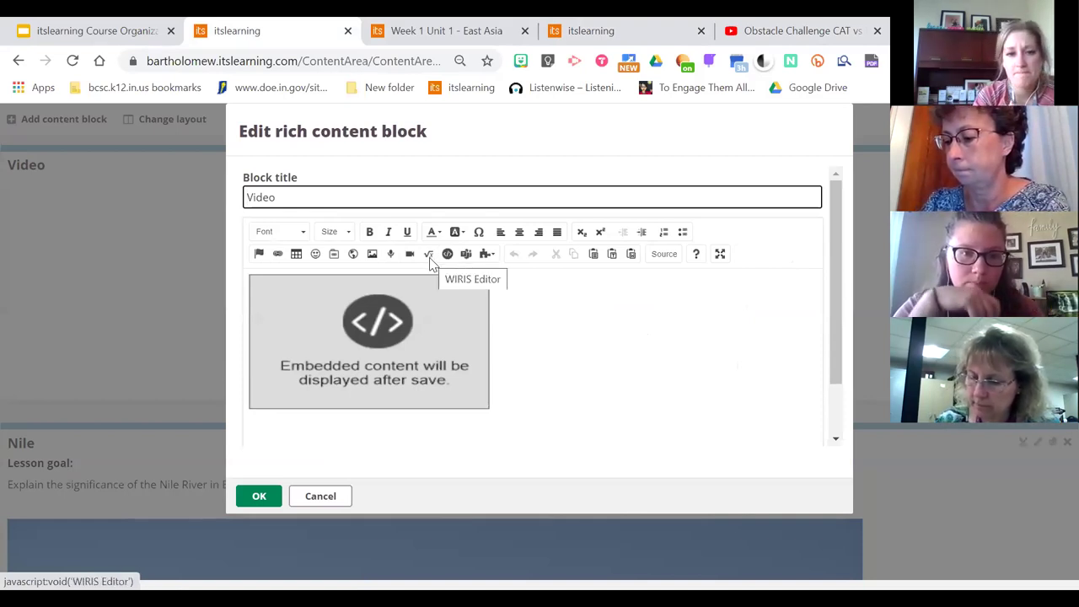
{"action": "left_click", "coordinate": [423, 354]}
{"action": "key", "text": "Delete"}
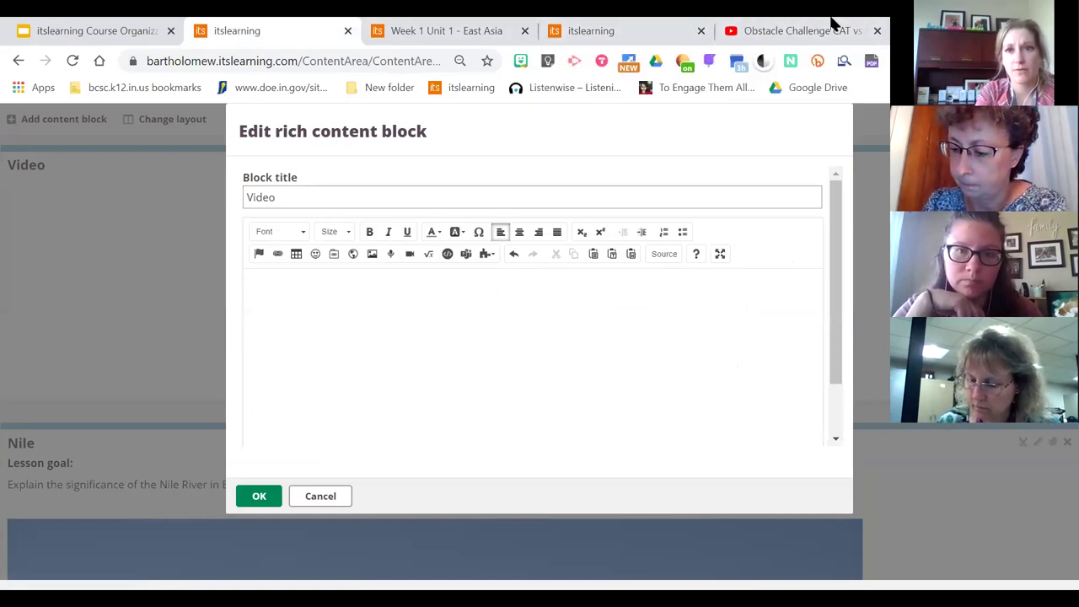
Copy the CAT vs DOG video's 560×315 iframe embed code from YouTube
{"action": "left_click", "coordinate": [745, 38]}
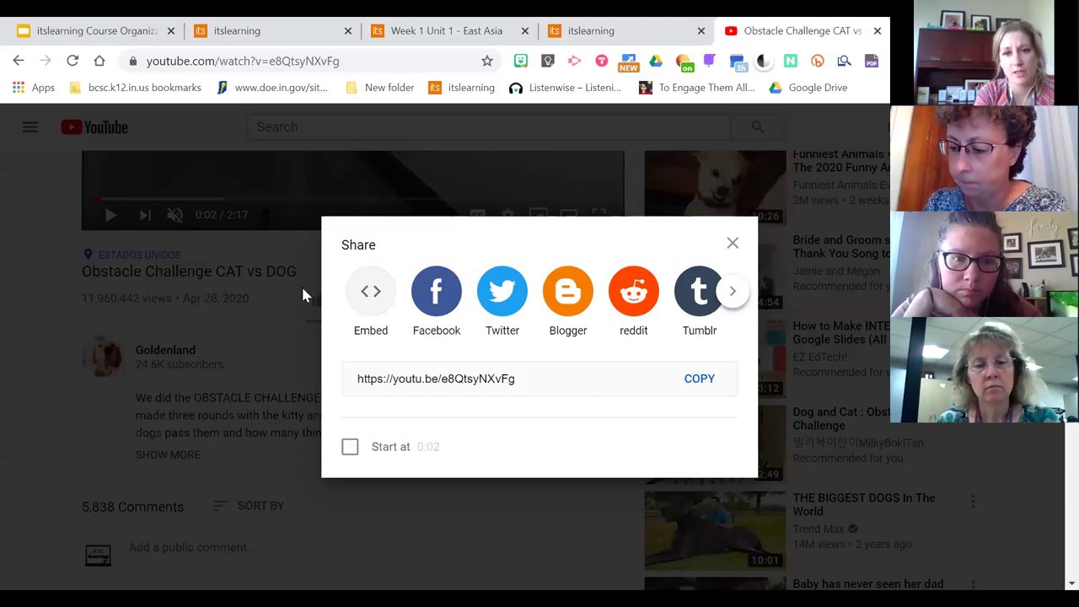
{"action": "left_click", "coordinate": [732, 243]}
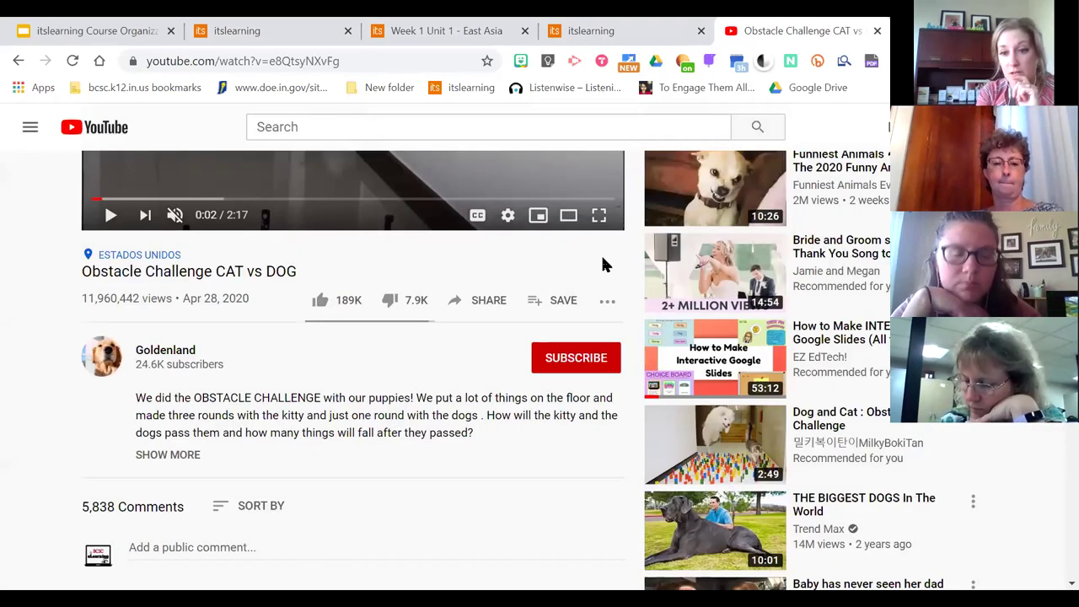
{"action": "left_click", "coordinate": [463, 301]}
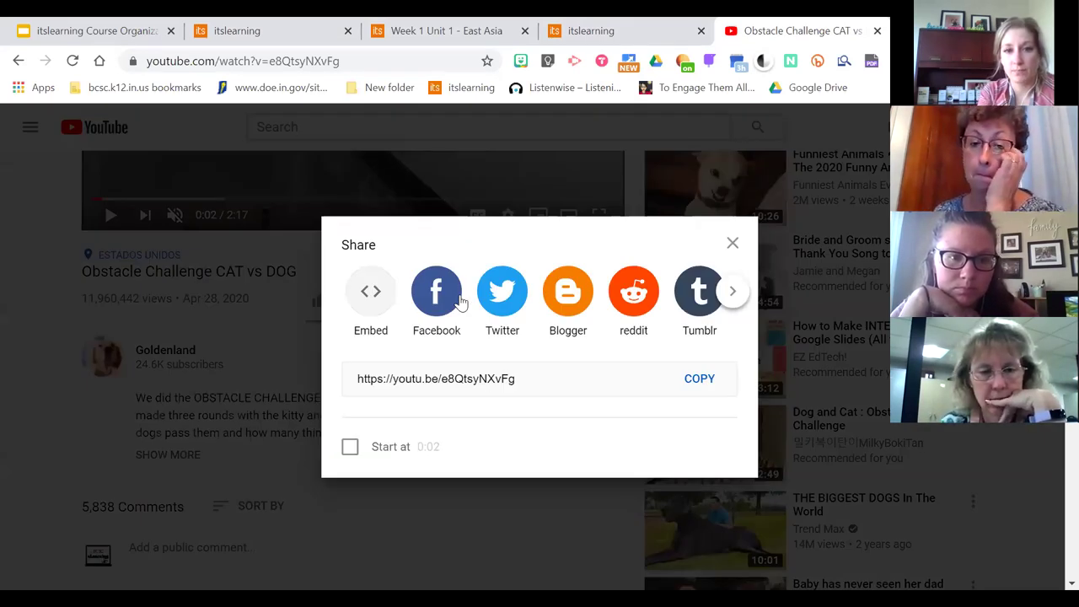
{"action": "left_click", "coordinate": [369, 291]}
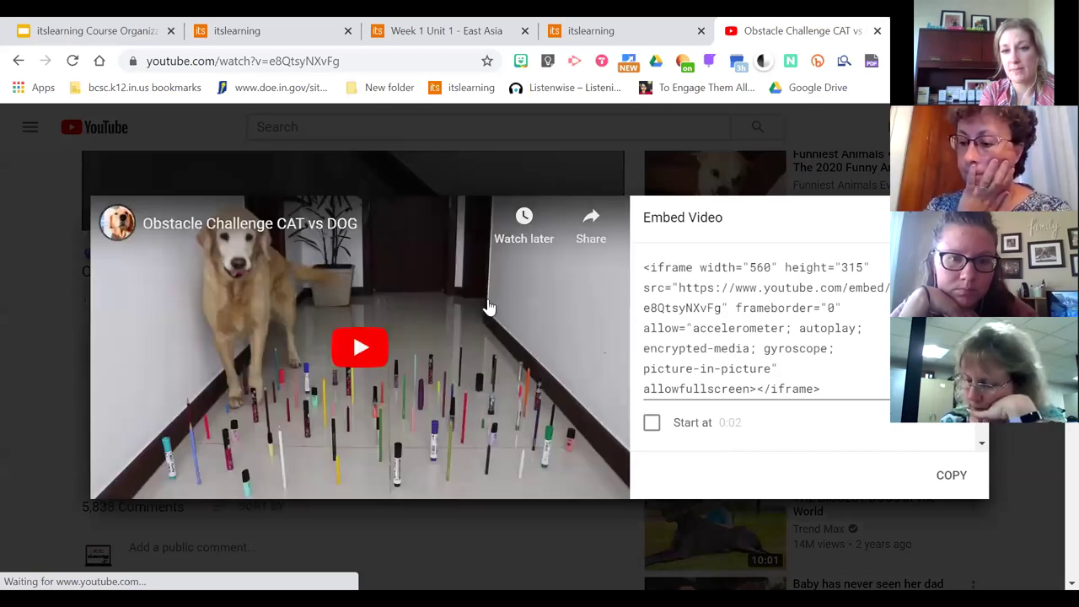
{"action": "left_click", "coordinate": [746, 311]}
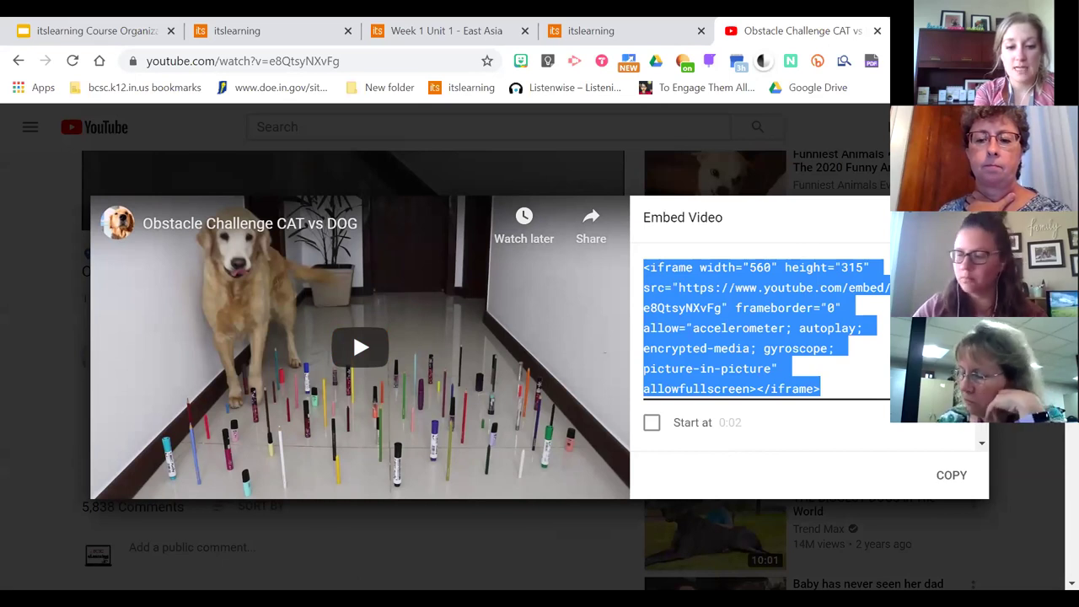
{"action": "left_click", "coordinate": [952, 475]}
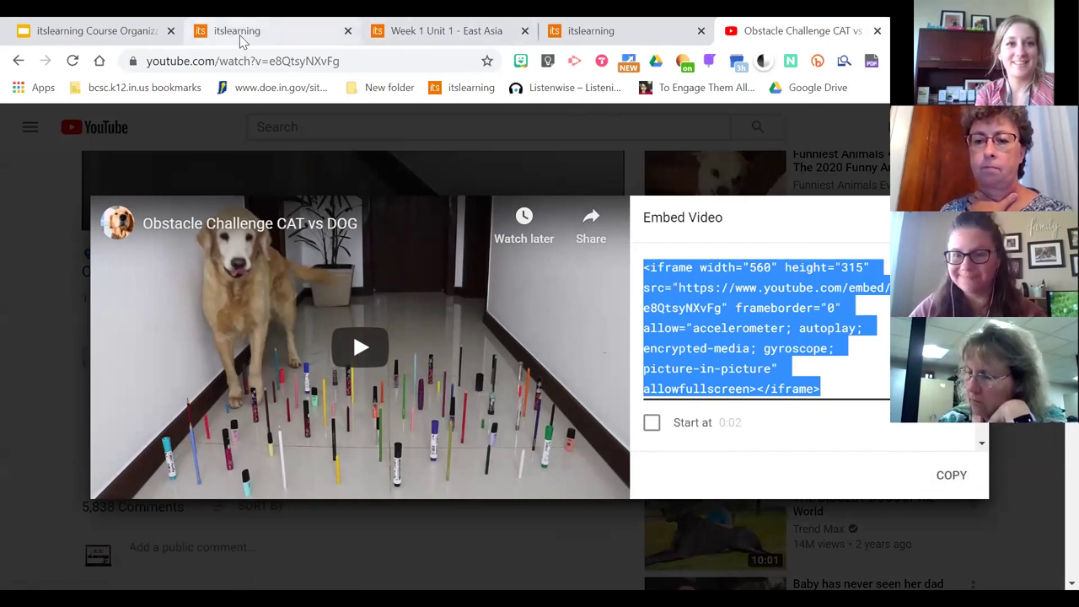
Paste the iframe embed code into the Video block's HTML source and save the block
{"action": "left_click", "coordinate": [278, 31]}
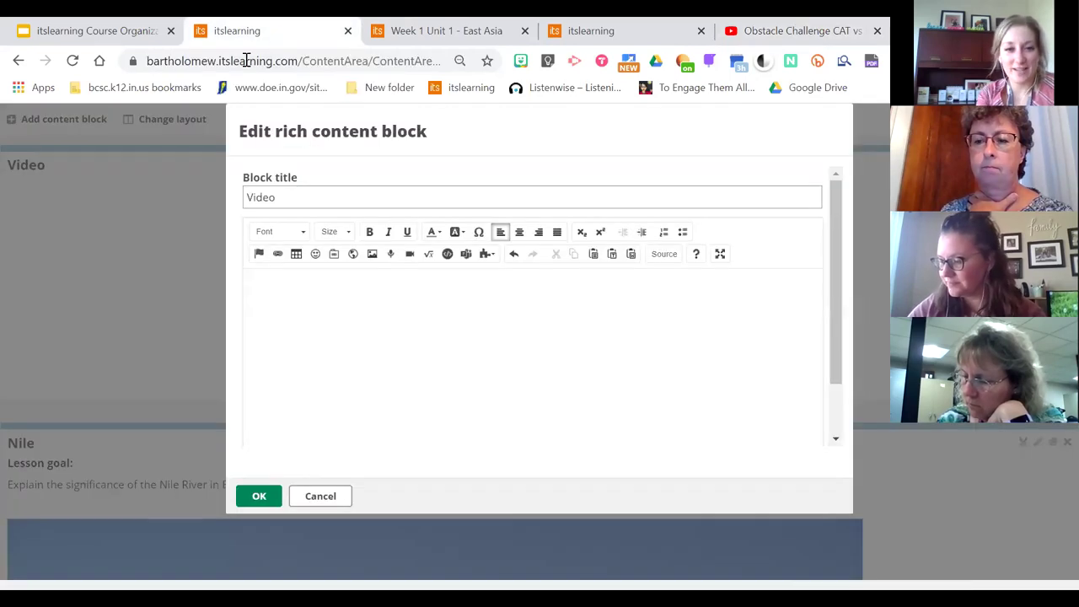
{"action": "left_click", "coordinate": [663, 260]}
{"action": "key", "text": "ctrl+v"}
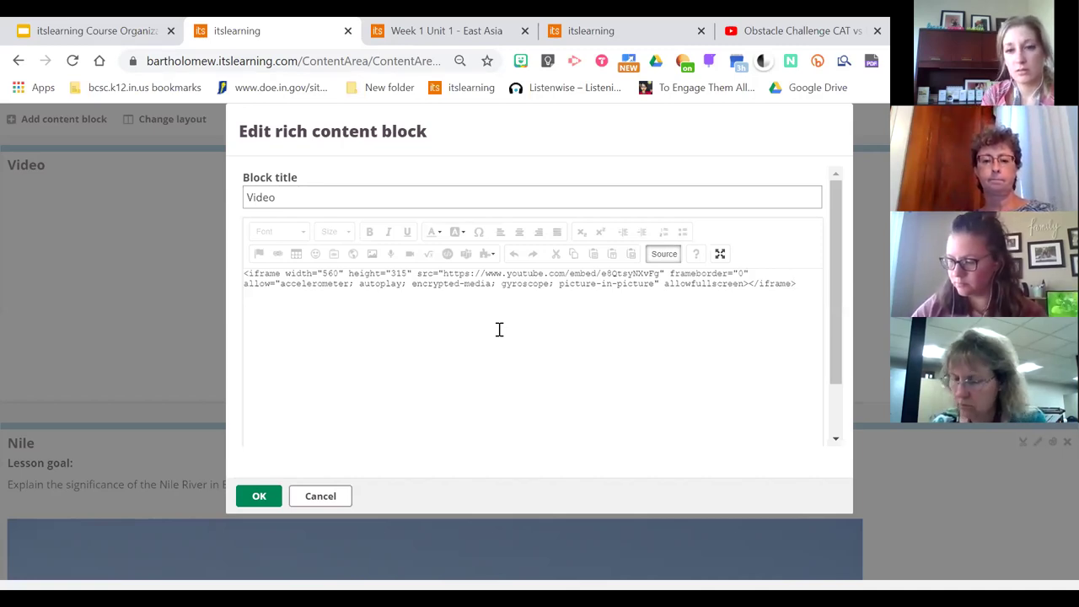
{"action": "left_click", "coordinate": [664, 255]}
{"action": "left_click", "coordinate": [542, 335]}
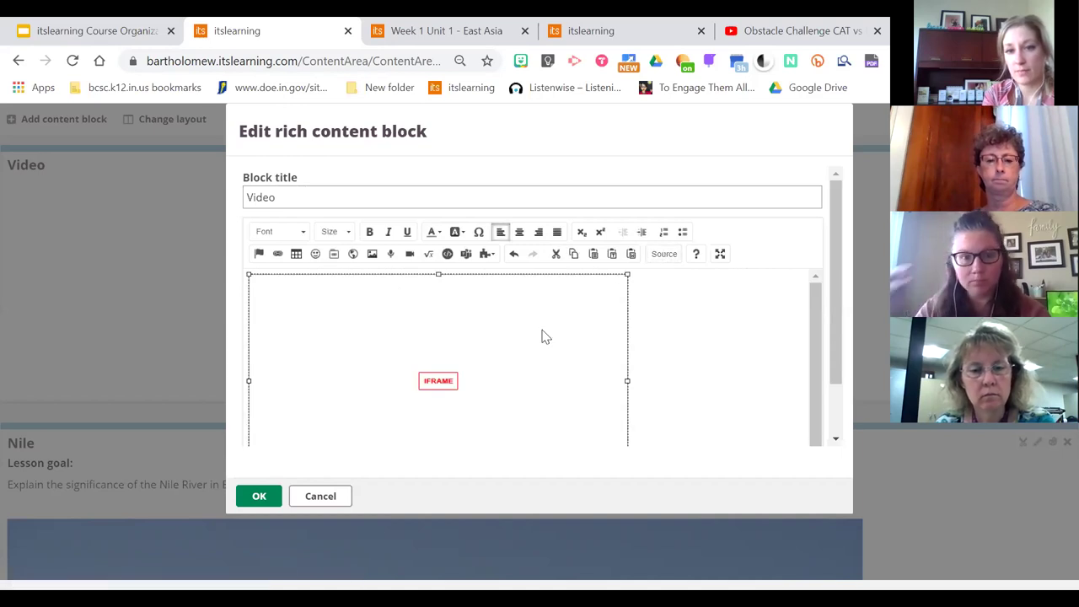
{"action": "left_click", "coordinate": [708, 363]}
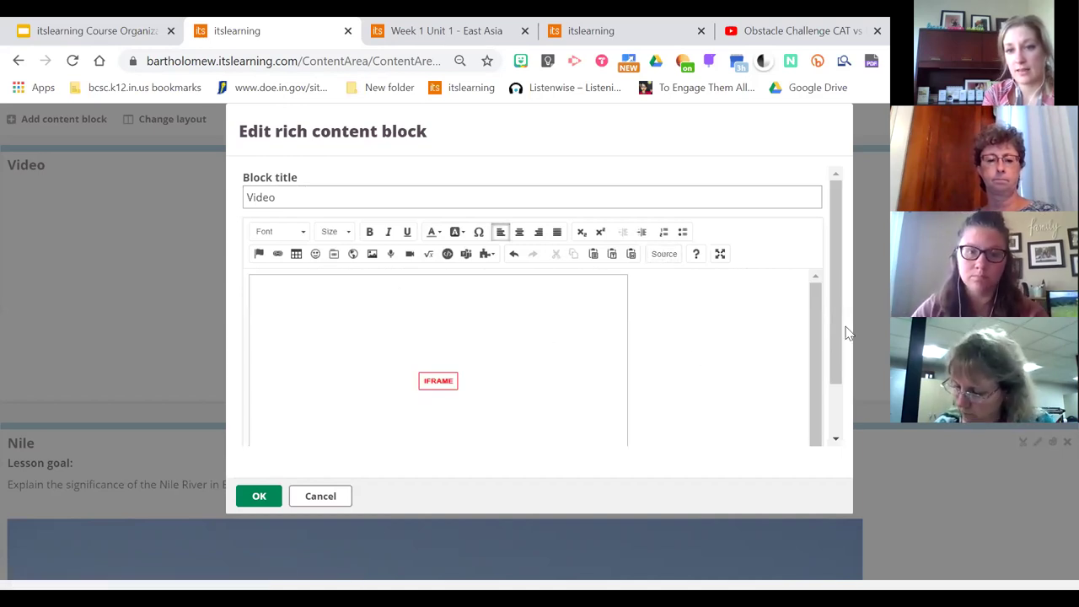
{"action": "left_click_drag", "start_coordinate": [835, 320], "coordinate": [833, 398]}
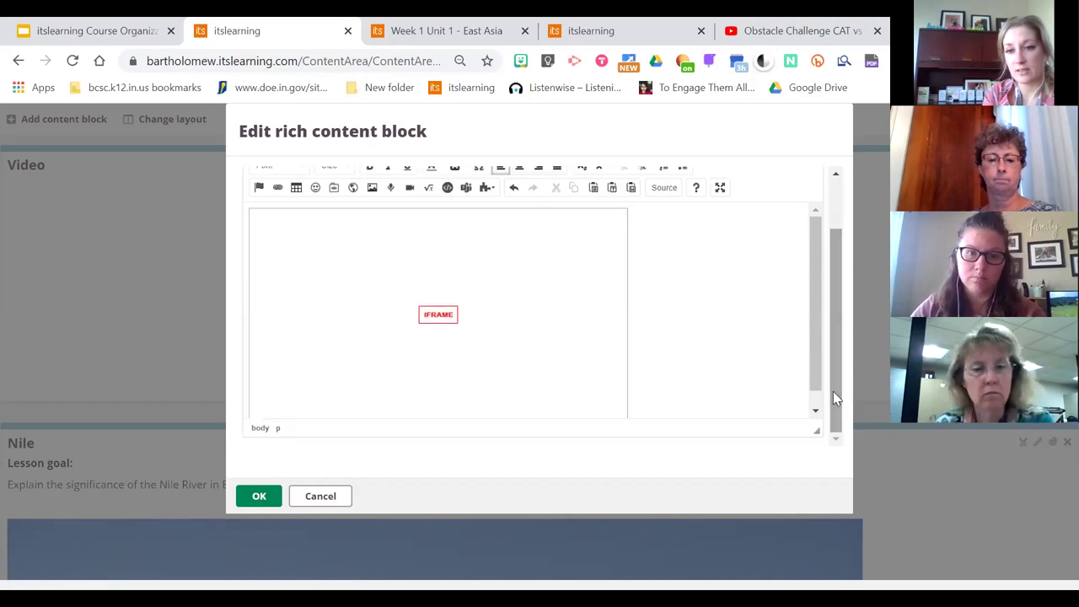
{"action": "left_click_drag", "start_coordinate": [816, 314], "coordinate": [848, 231]}
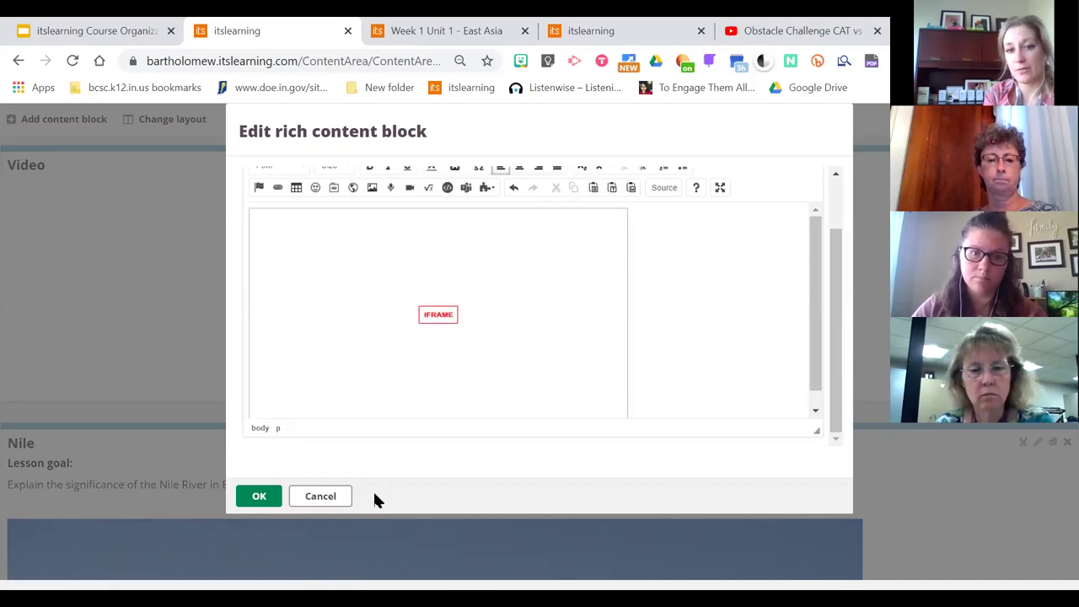
{"action": "left_click", "coordinate": [261, 497]}
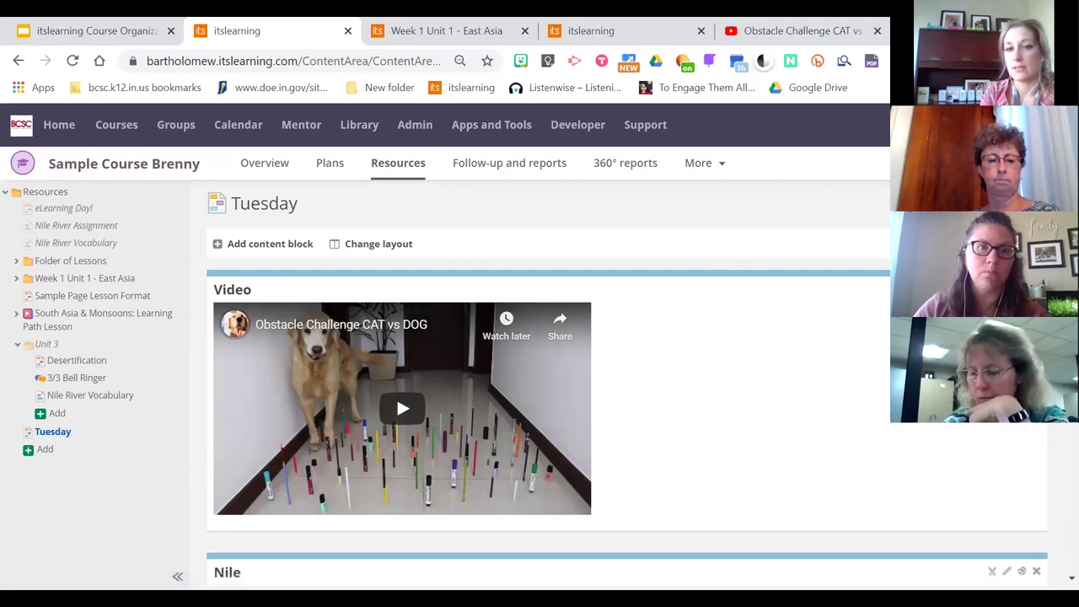
{"action": "scroll", "coordinate": [627, 385], "scroll_direction": "down", "scroll_amount": 1}
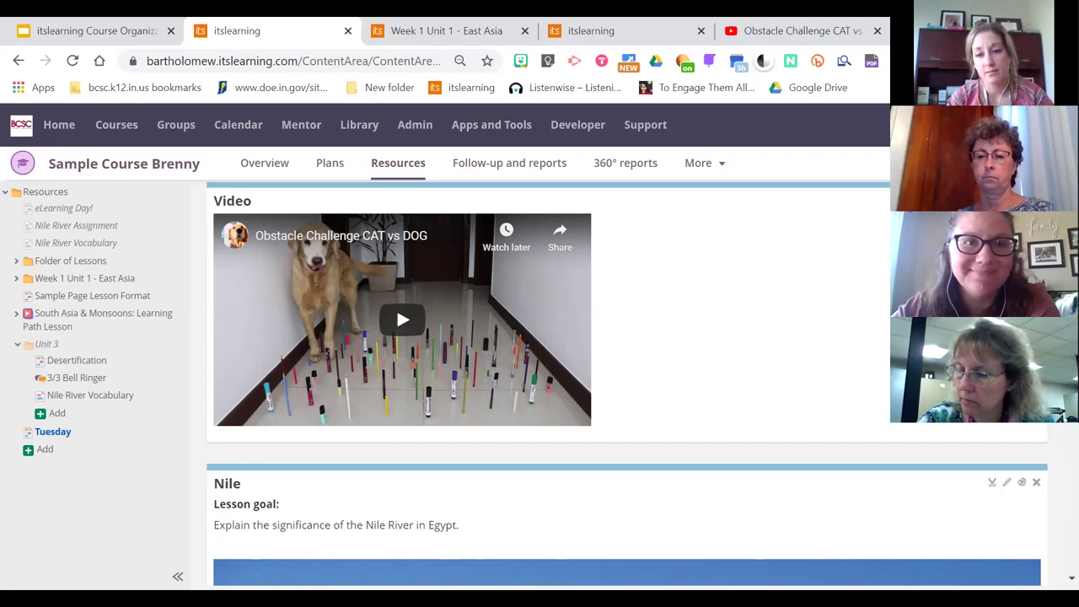
{"action": "scroll", "coordinate": [627, 348], "scroll_direction": "up", "scroll_amount": 1}
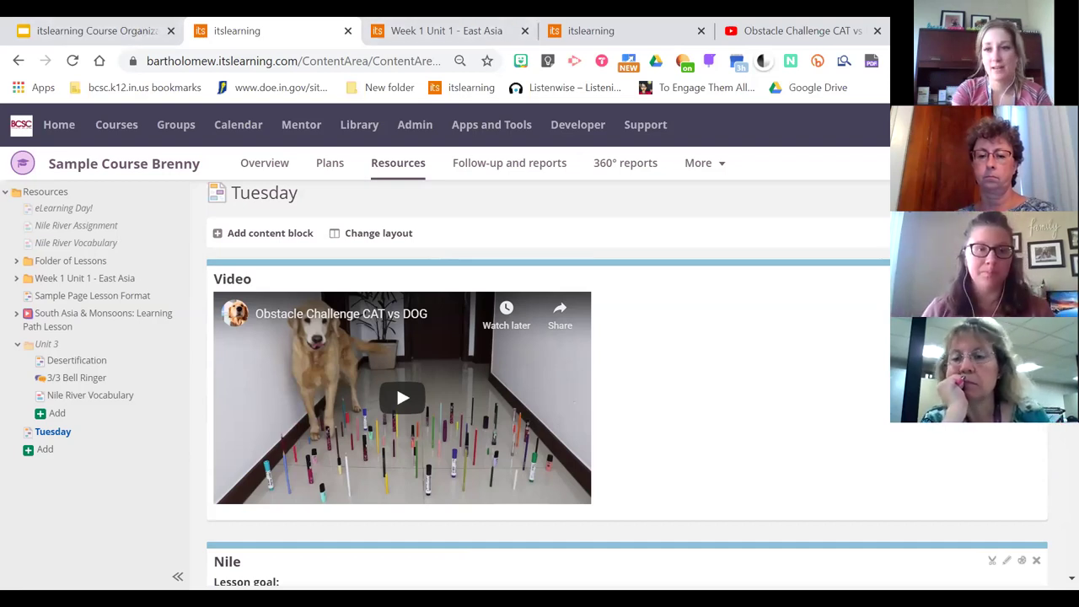
{"action": "scroll", "coordinate": [628, 384], "scroll_direction": "down", "scroll_amount": 1}
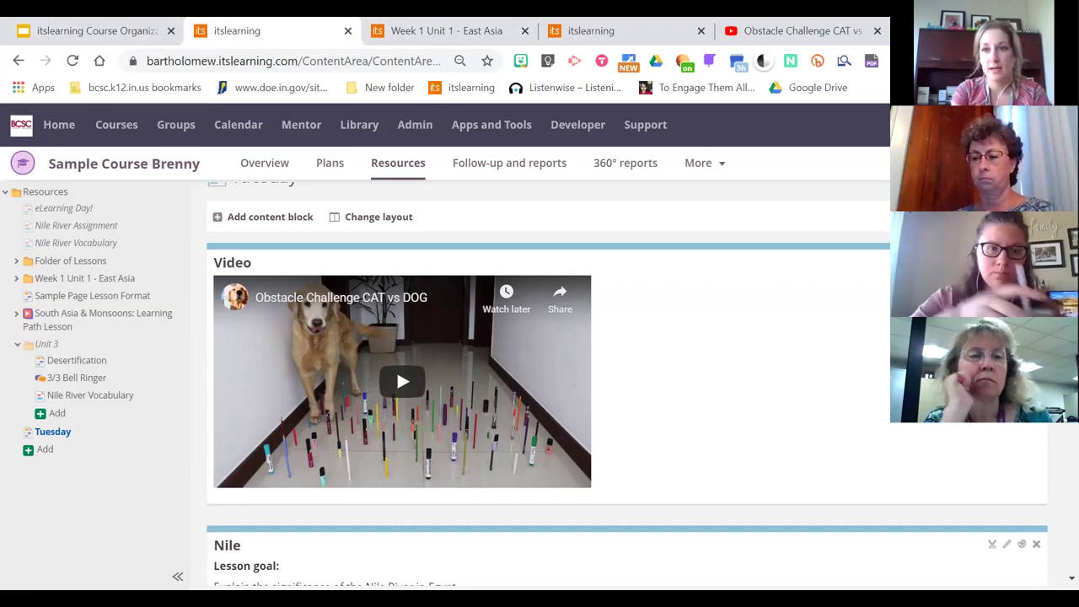
{"action": "scroll", "coordinate": [627, 384], "scroll_direction": "down", "scroll_amount": 2}
{"action": "scroll", "coordinate": [627, 384], "scroll_direction": "up", "scroll_amount": 4}
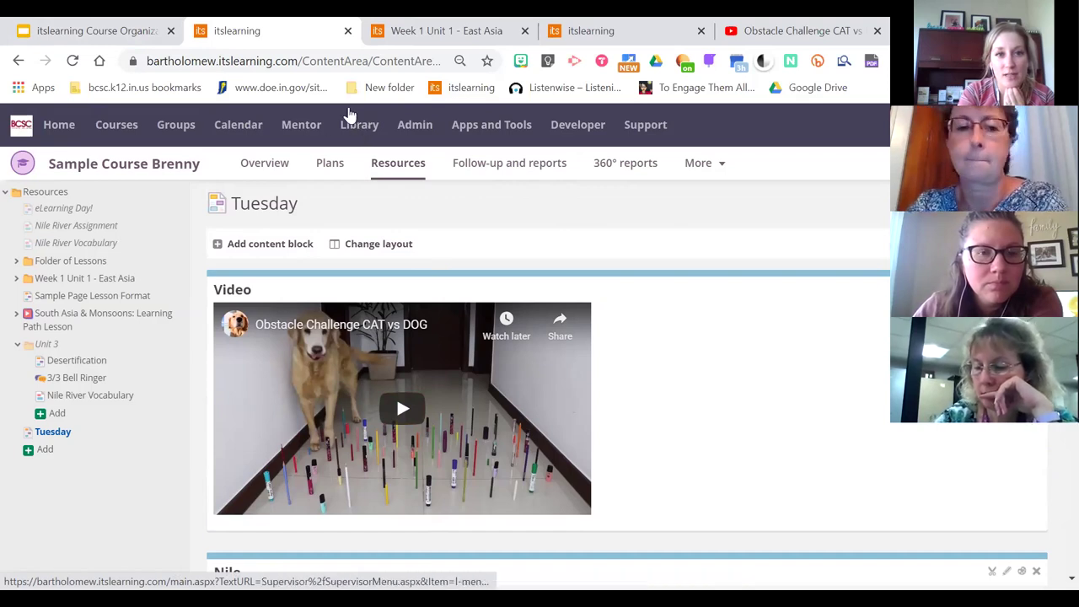
Go to the Library's welcome page and start a resource search
{"action": "left_click", "coordinate": [358, 131]}
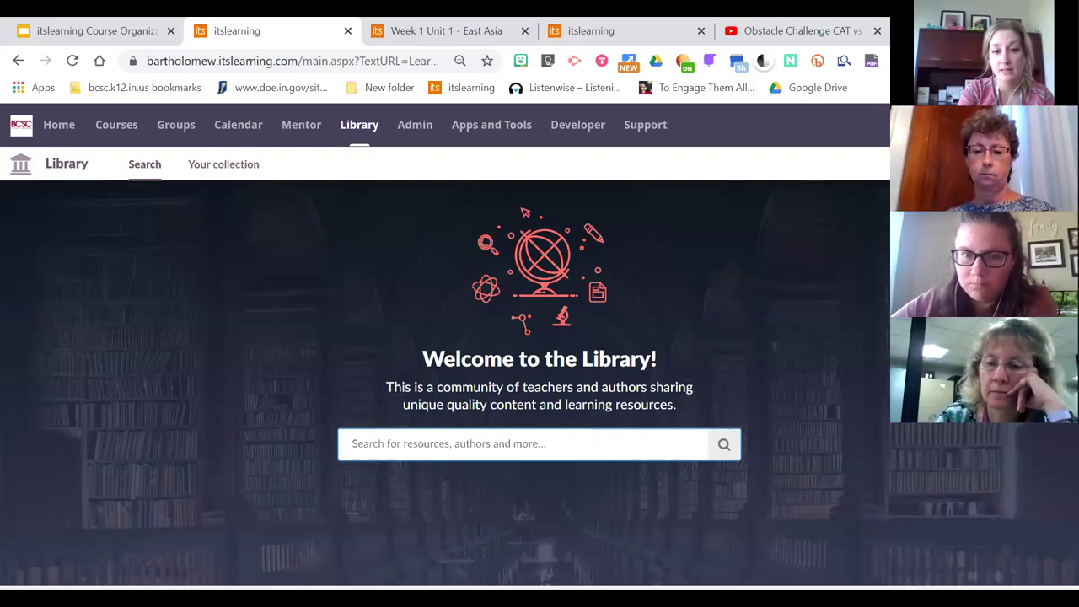
{"action": "left_click", "coordinate": [276, 511]}
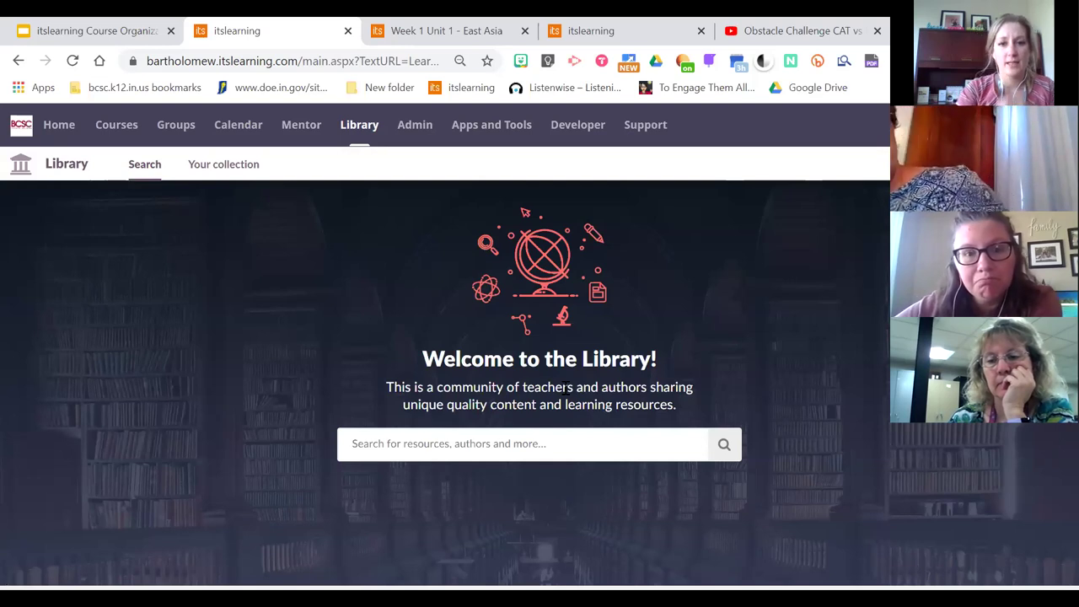
{"action": "left_click", "coordinate": [426, 434]}
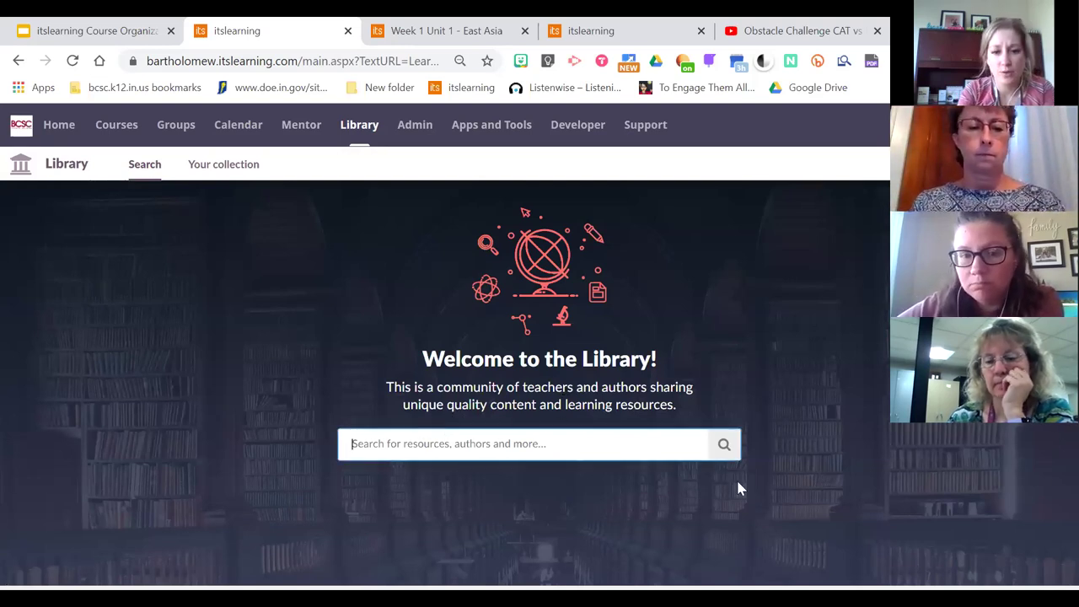
Search the Library for 'eLearning' resources
{"action": "type", "text": "e"}
{"action": "key", "text": "BackSpace"}
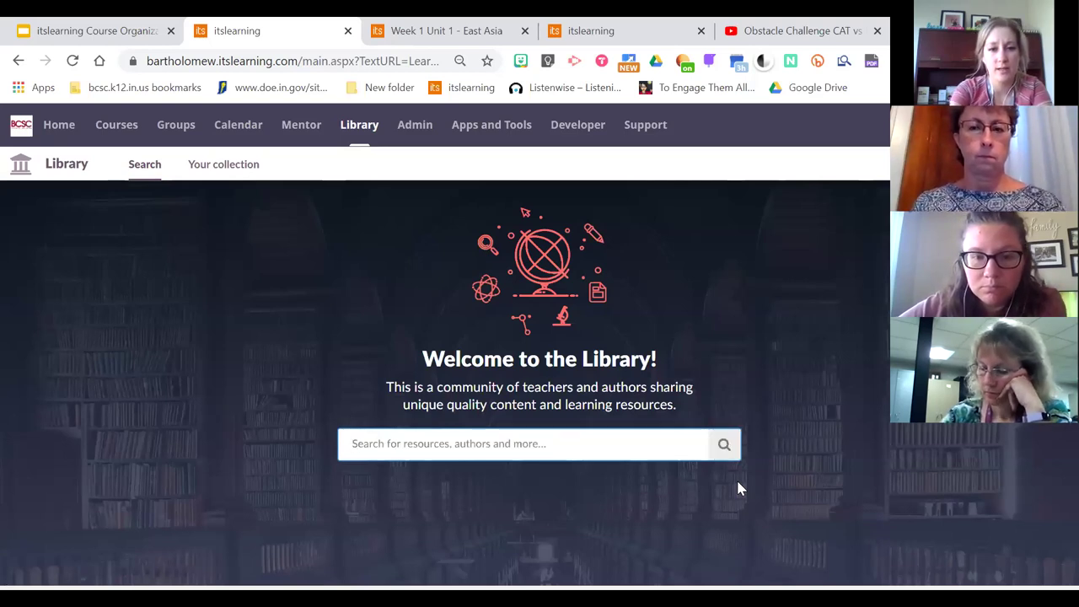
{"action": "type", "text": "eLearning"}
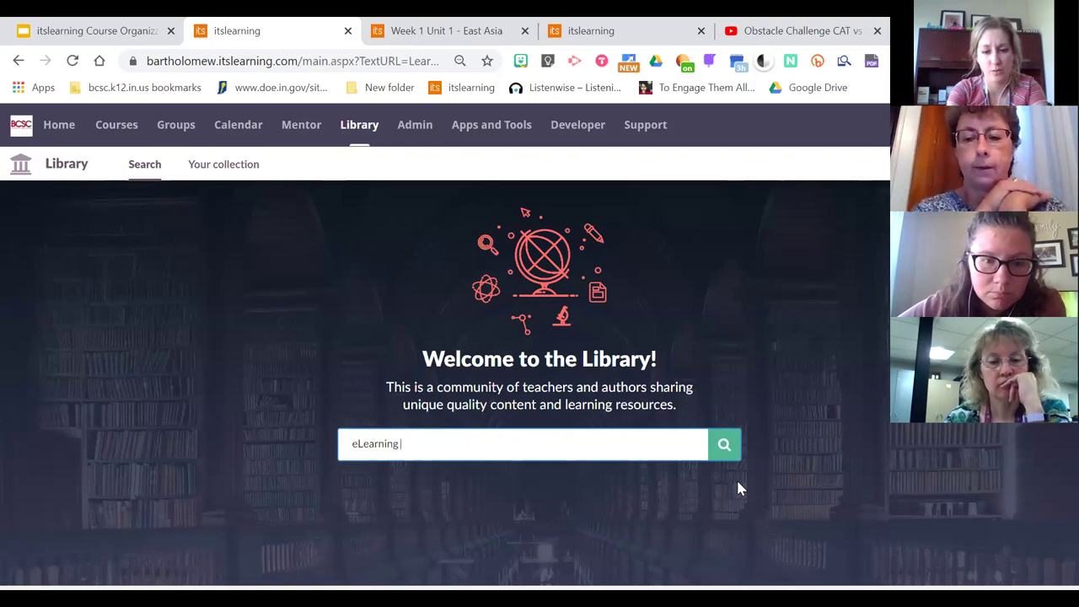
{"action": "type", "text": "page"}
{"action": "key", "text": "BackSpace"}
{"action": "key", "text": "BackSpace"}
{"action": "key", "text": "BackSpace"}
{"action": "key", "text": "BackSpace"}
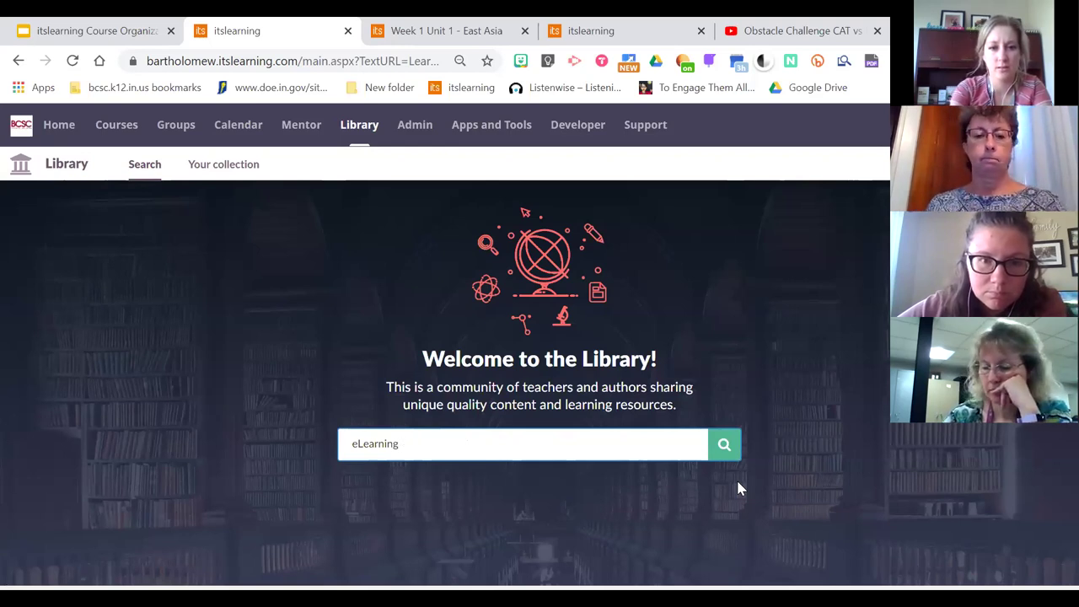
{"action": "key", "text": "Return"}
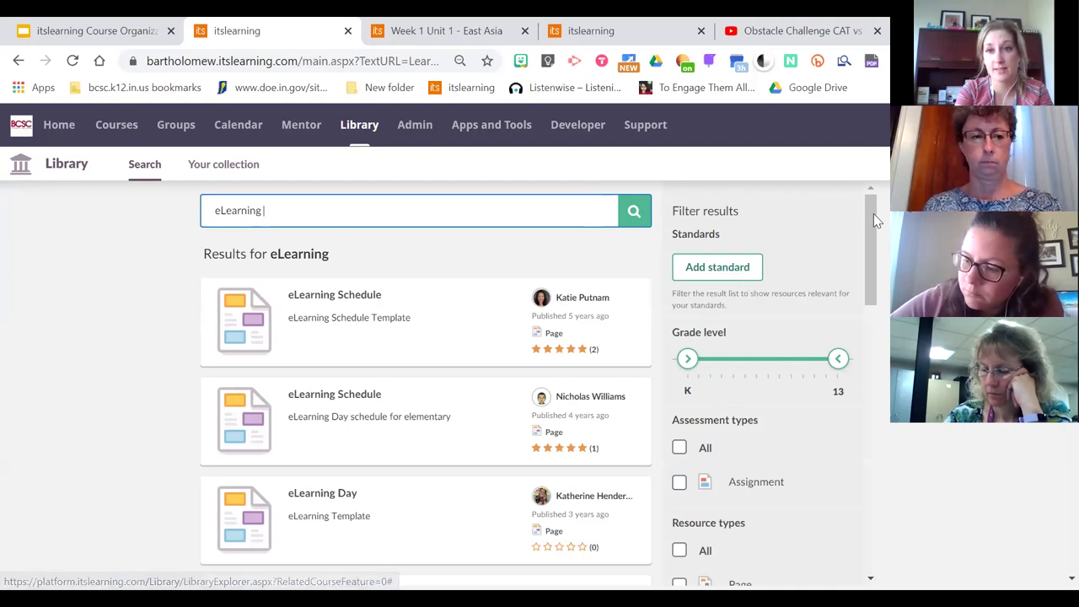
Browse the results and filters, then open the top eLearning Schedule result's details
{"action": "left_click_drag", "start_coordinate": [874, 222], "coordinate": [877, 231]}
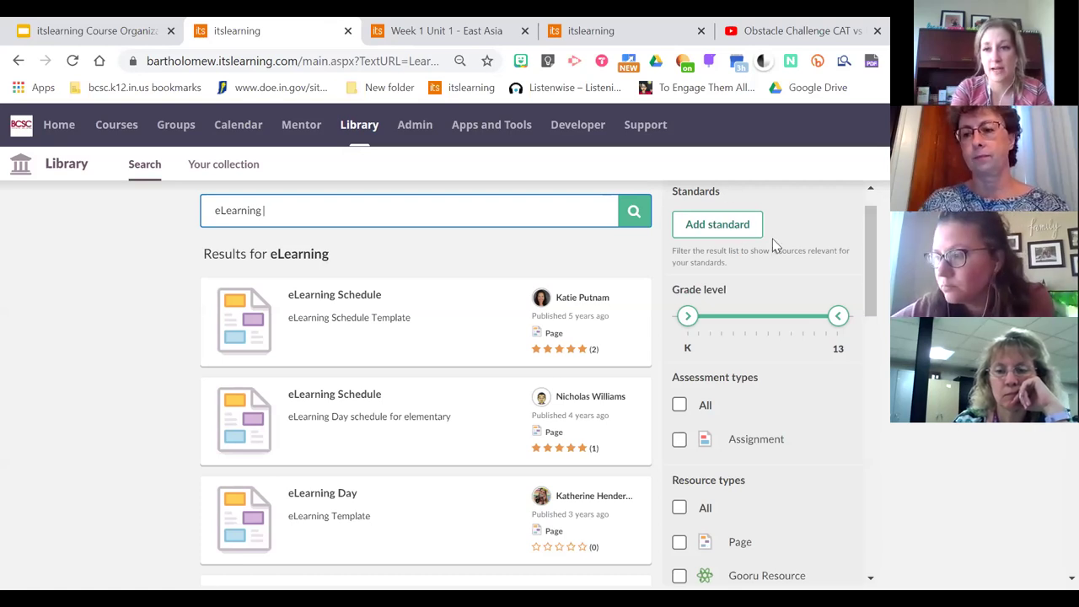
{"action": "scroll", "coordinate": [875, 241], "scroll_direction": "down", "scroll_amount": 2}
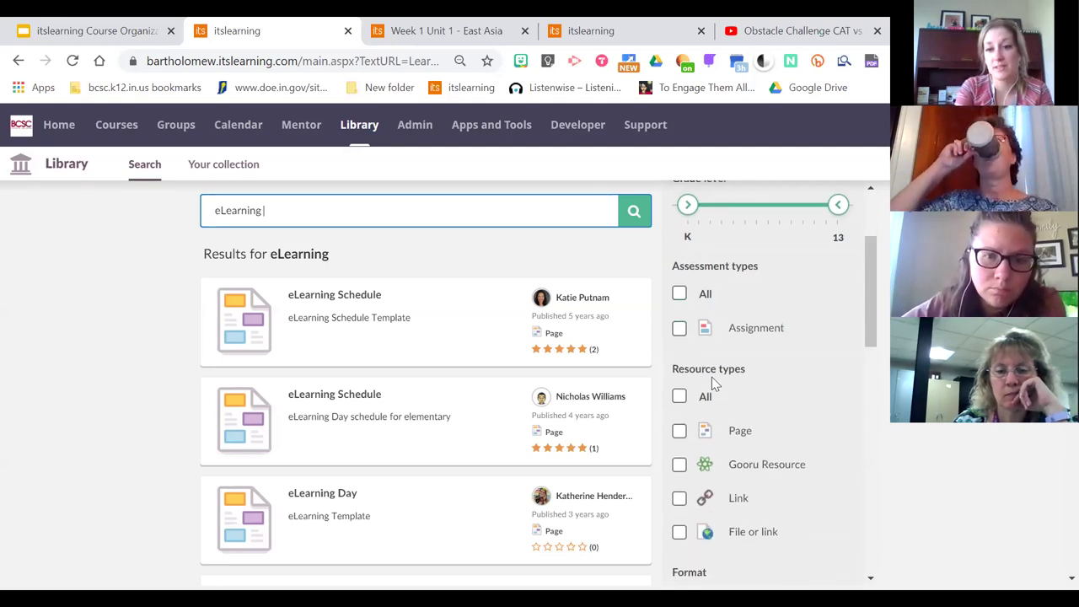
{"action": "scroll", "coordinate": [880, 295], "scroll_direction": "down", "scroll_amount": 2}
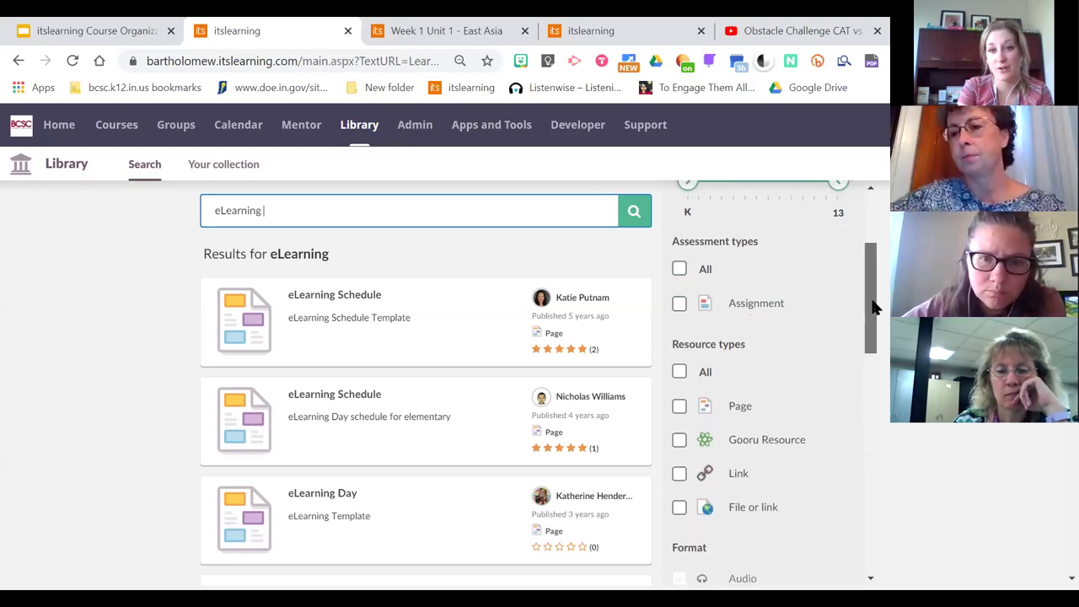
{"action": "scroll", "coordinate": [876, 324], "scroll_direction": "down", "scroll_amount": 1}
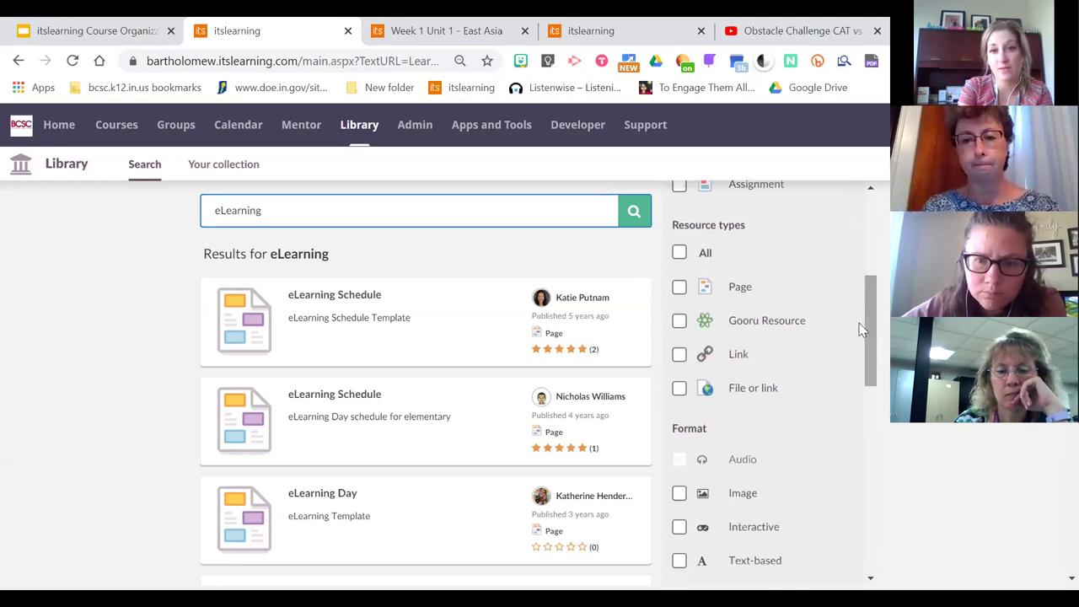
{"action": "scroll", "coordinate": [864, 304], "scroll_direction": "down", "scroll_amount": 1}
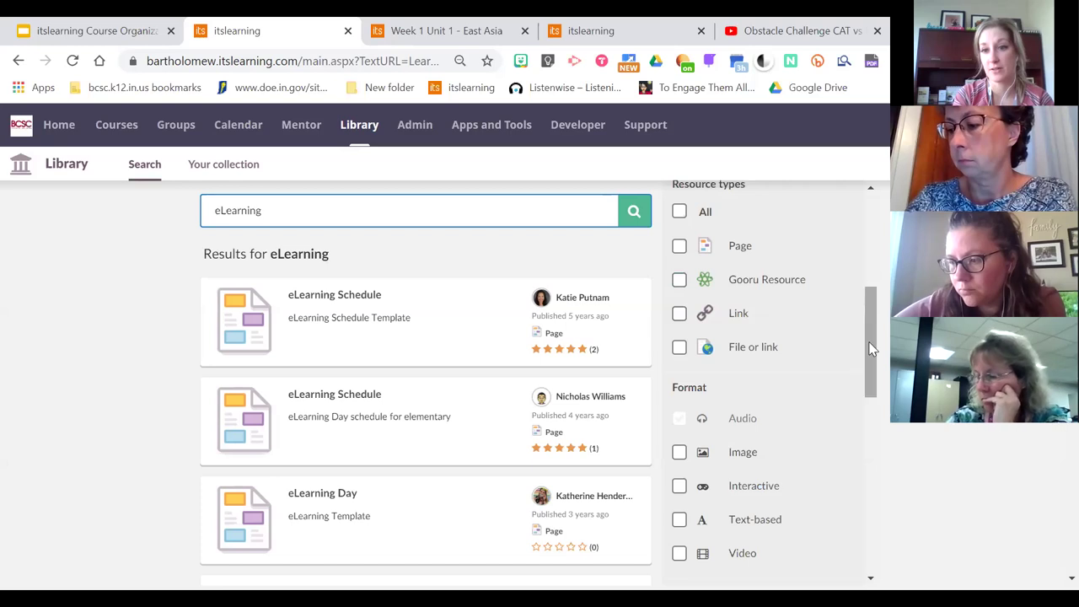
{"action": "scroll", "coordinate": [878, 389], "scroll_direction": "down", "scroll_amount": 3}
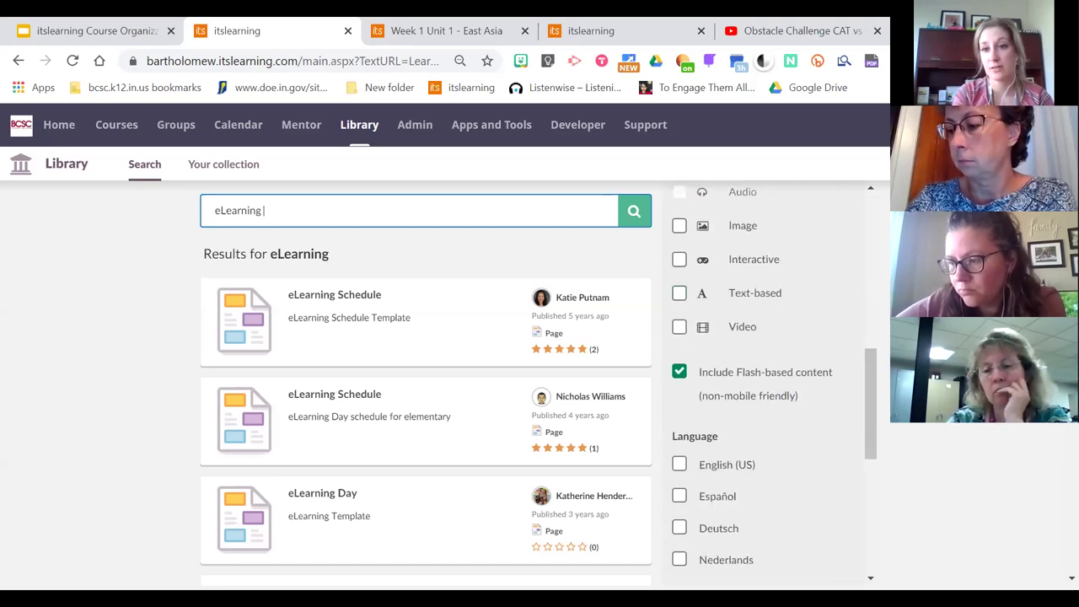
{"action": "scroll", "coordinate": [880, 387], "scroll_direction": "up", "scroll_amount": 1}
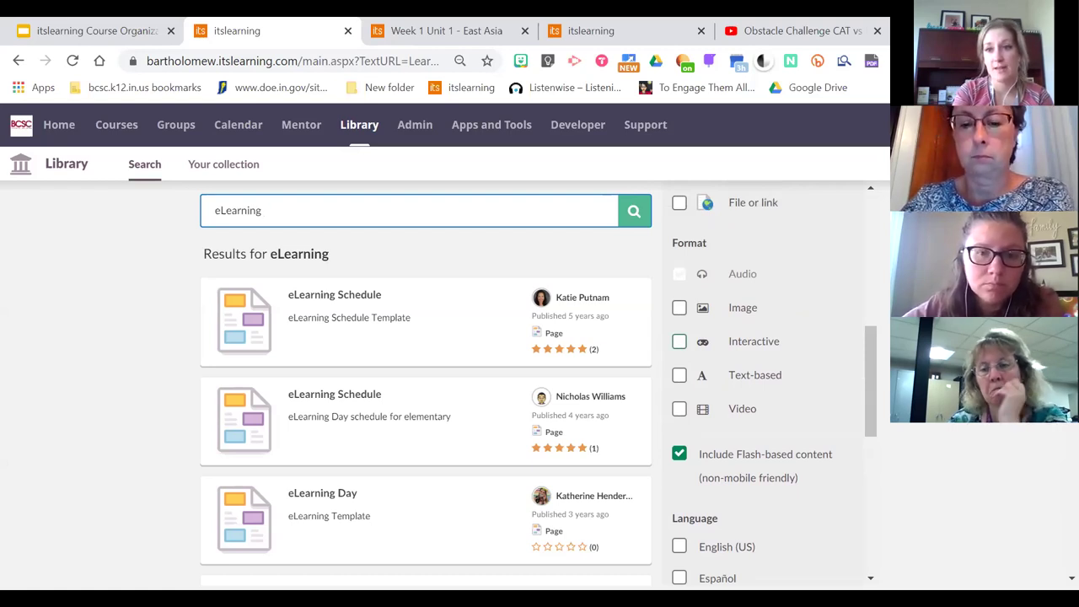
{"action": "scroll", "coordinate": [426, 379], "scroll_direction": "down", "scroll_amount": 1}
{"action": "scroll", "coordinate": [426, 380], "scroll_direction": "down", "scroll_amount": 1}
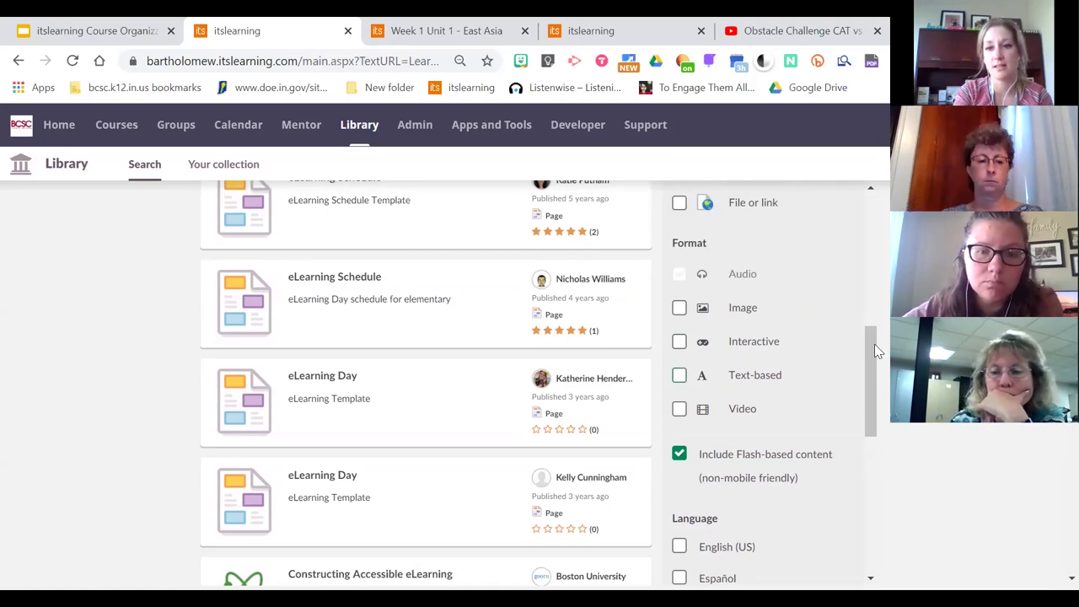
{"action": "scroll", "coordinate": [875, 344], "scroll_direction": "down", "scroll_amount": 2}
{"action": "left_click_drag", "start_coordinate": [1069, 329], "coordinate": [1054, 487]}
{"action": "scroll", "coordinate": [464, 475], "scroll_direction": "up", "scroll_amount": 3}
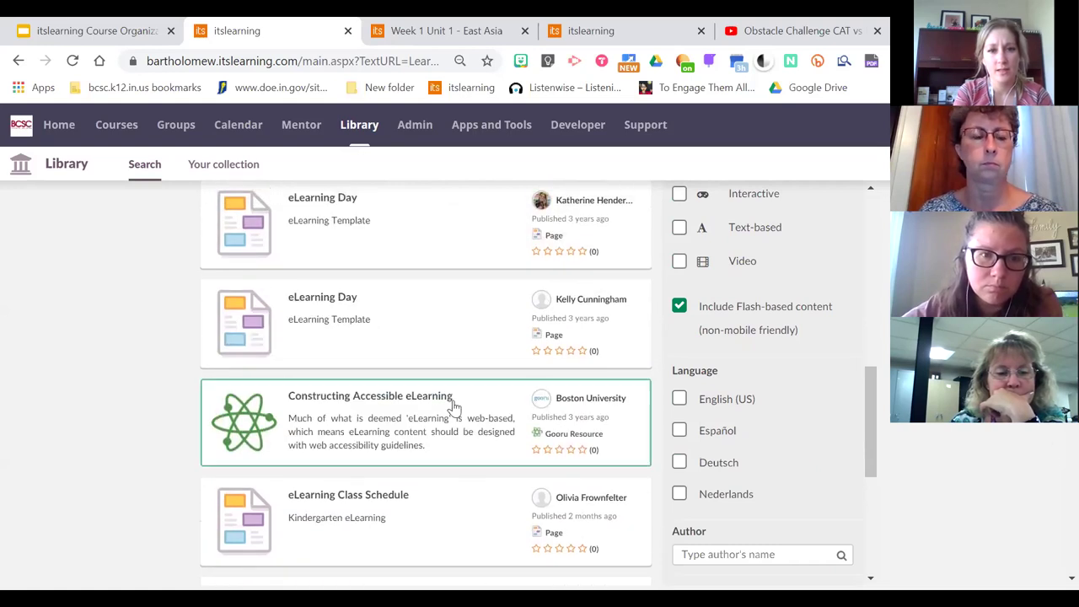
{"action": "scroll", "coordinate": [426, 380], "scroll_direction": "up", "scroll_amount": 3}
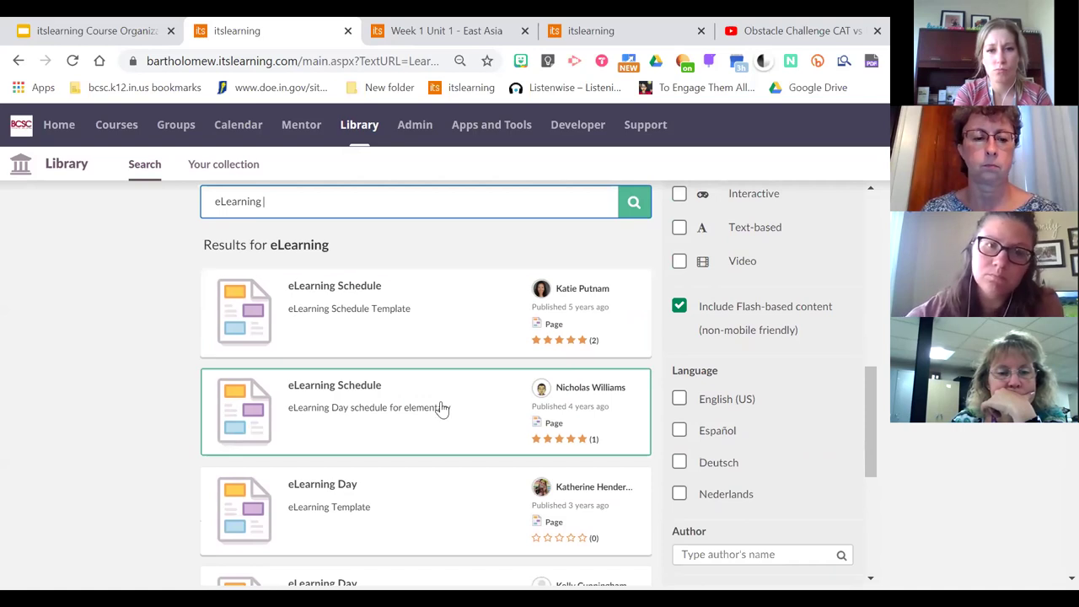
{"action": "left_click", "coordinate": [463, 327]}
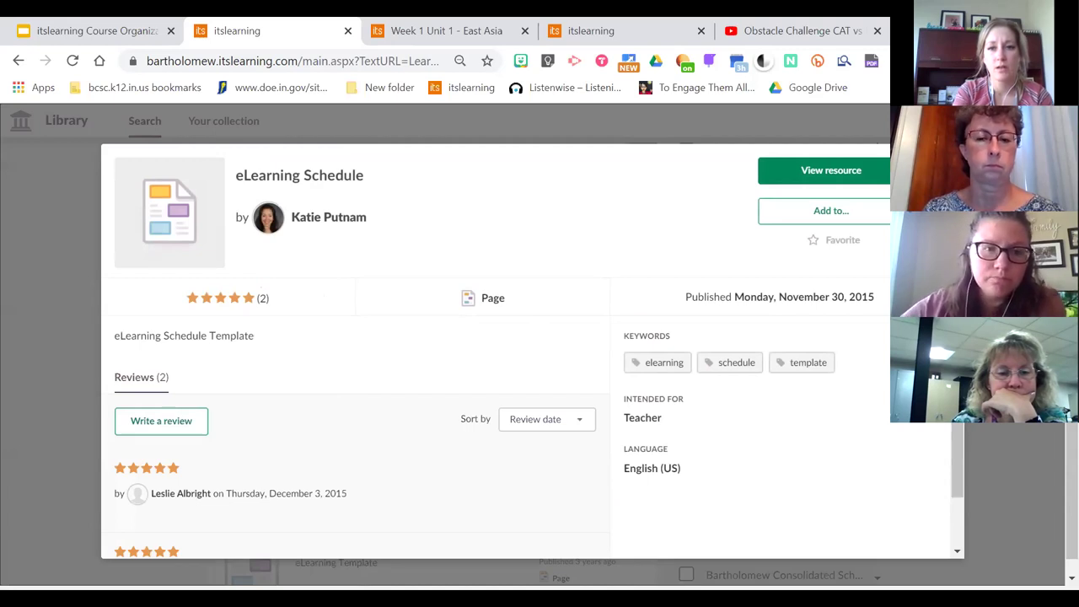
Preview the eLearning Schedule page in a new tab, then choose Add to a course
{"action": "left_click", "coordinate": [791, 178]}
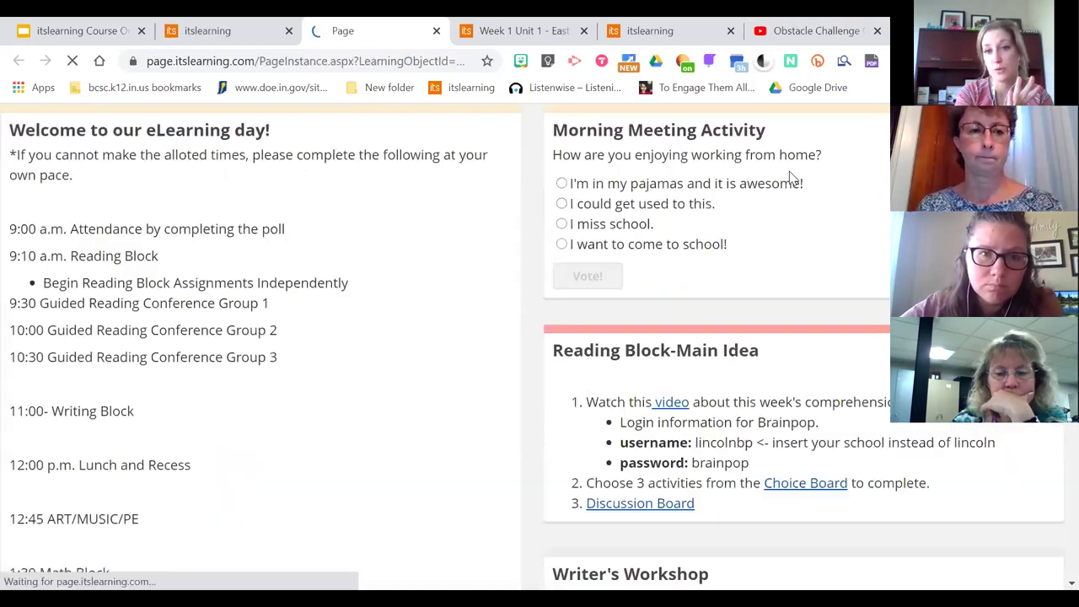
{"action": "left_click", "coordinate": [199, 24]}
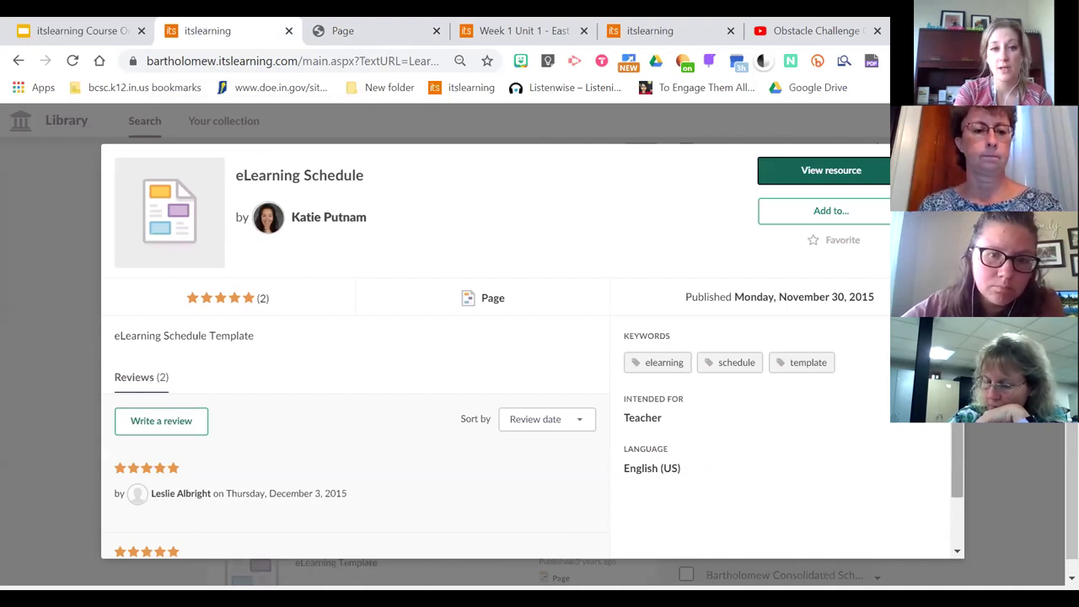
{"action": "left_click", "coordinate": [829, 213]}
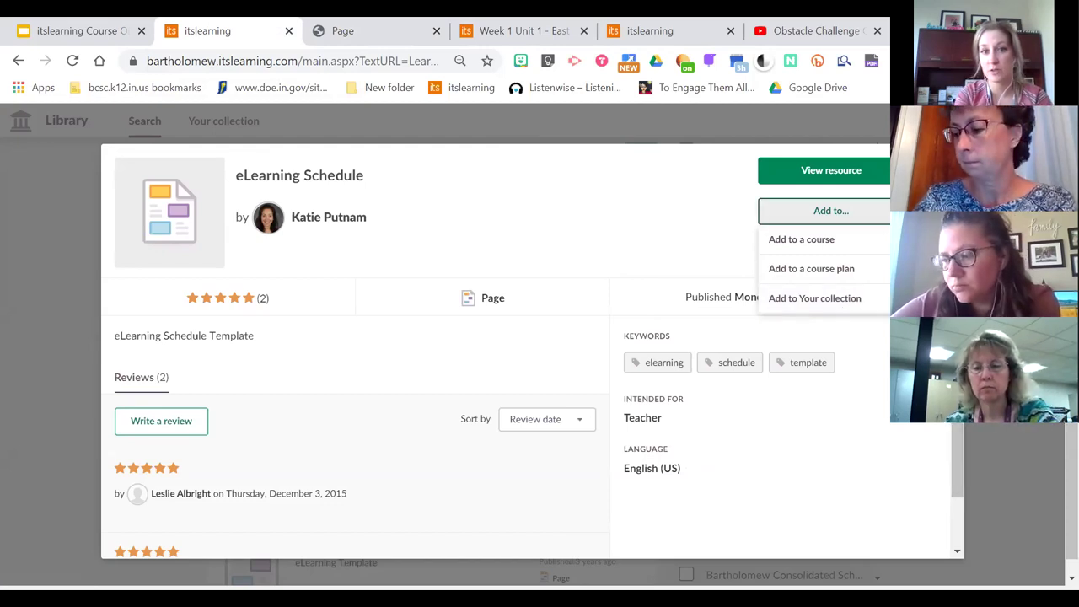
{"action": "left_click", "coordinate": [355, 142]}
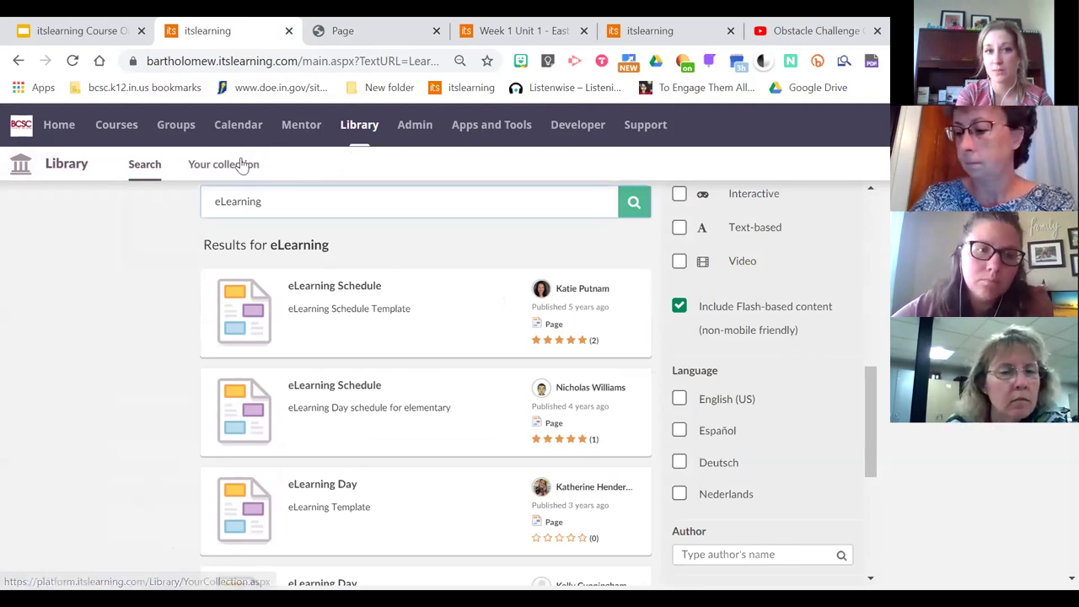
{"action": "left_click", "coordinate": [400, 306]}
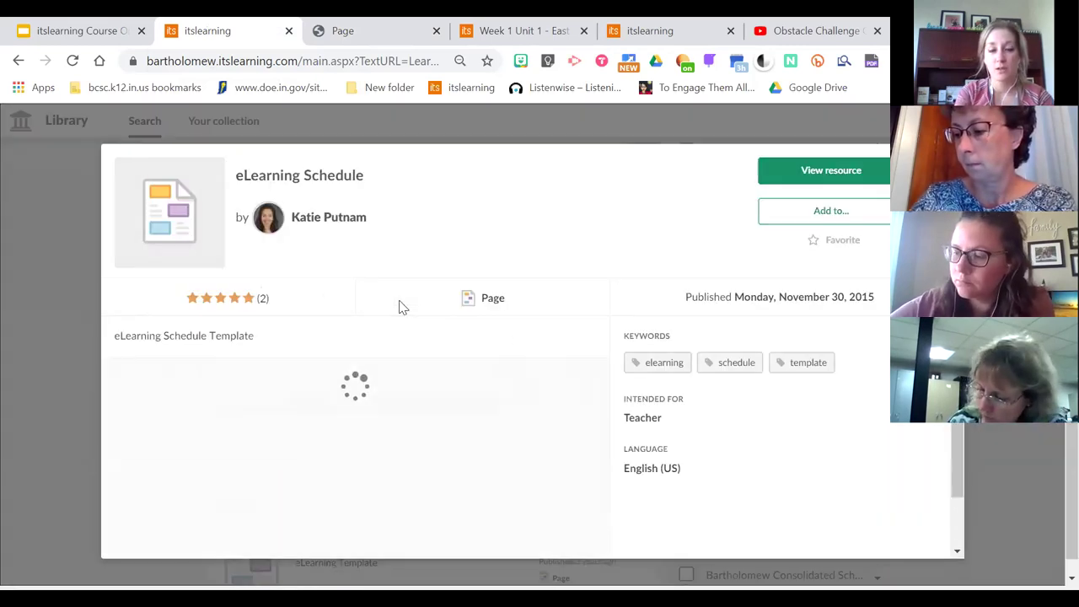
{"action": "left_click", "coordinate": [811, 213]}
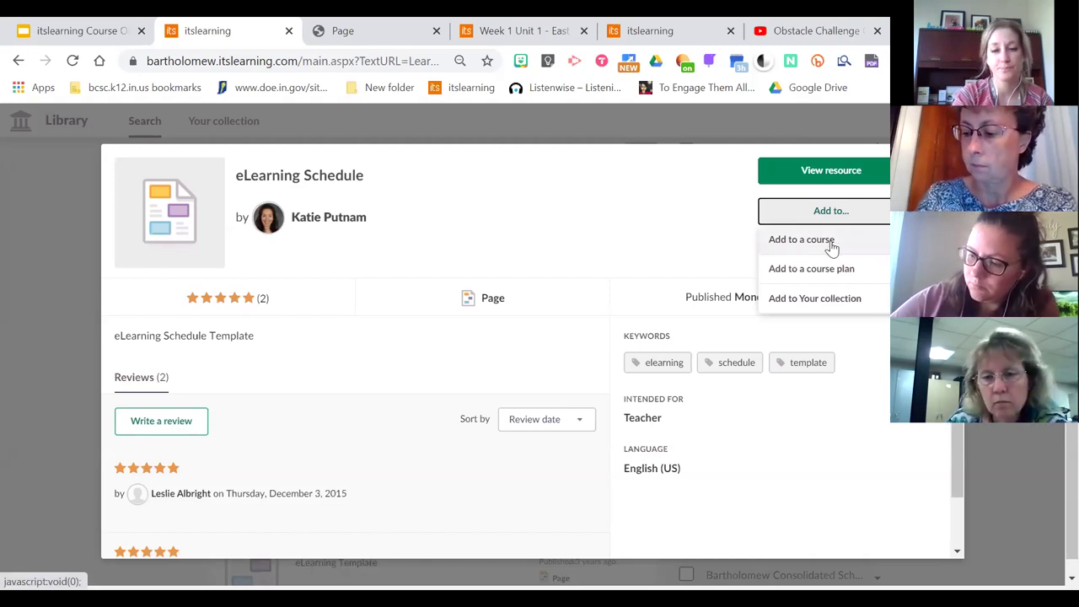
{"action": "left_click", "coordinate": [830, 243]}
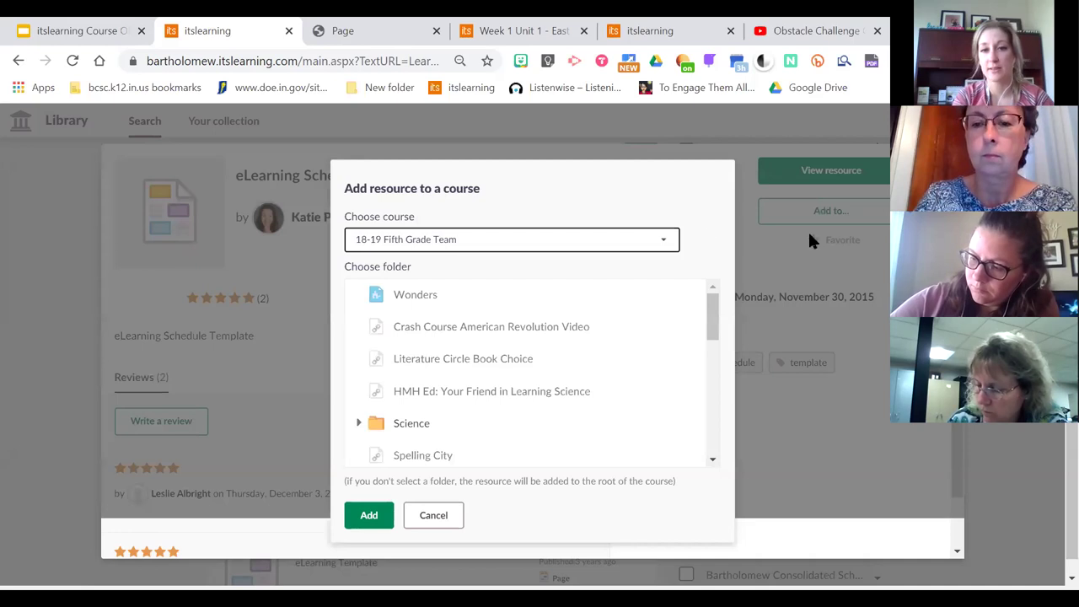
Refresh, search 'elearning' again and restart adding the eLearning Schedule to a course
{"action": "left_click", "coordinate": [666, 244]}
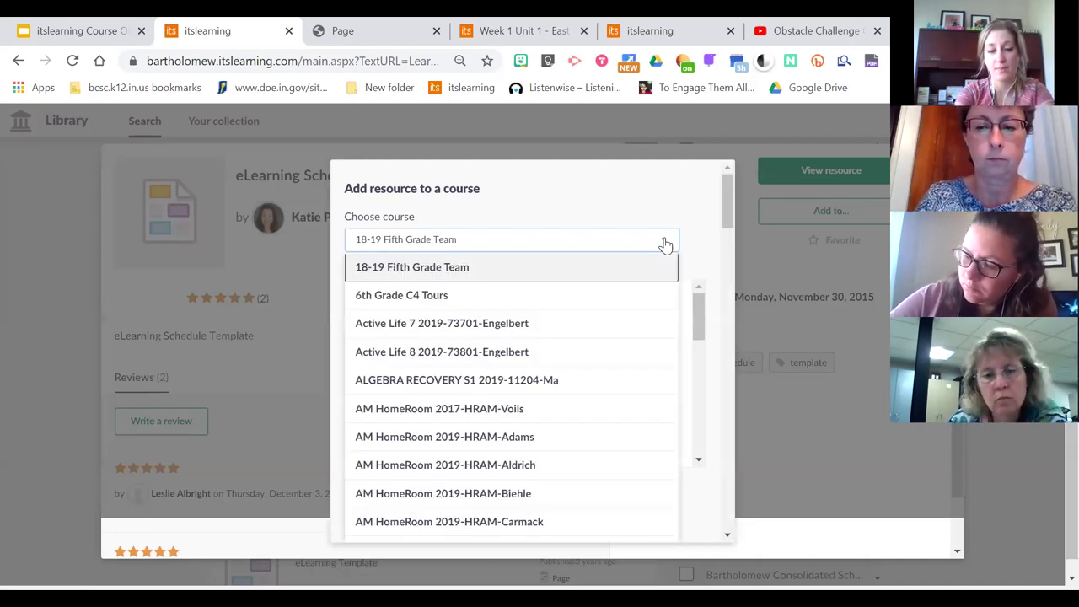
{"action": "right_click", "coordinate": [666, 244]}
{"action": "key", "text": "F5"}
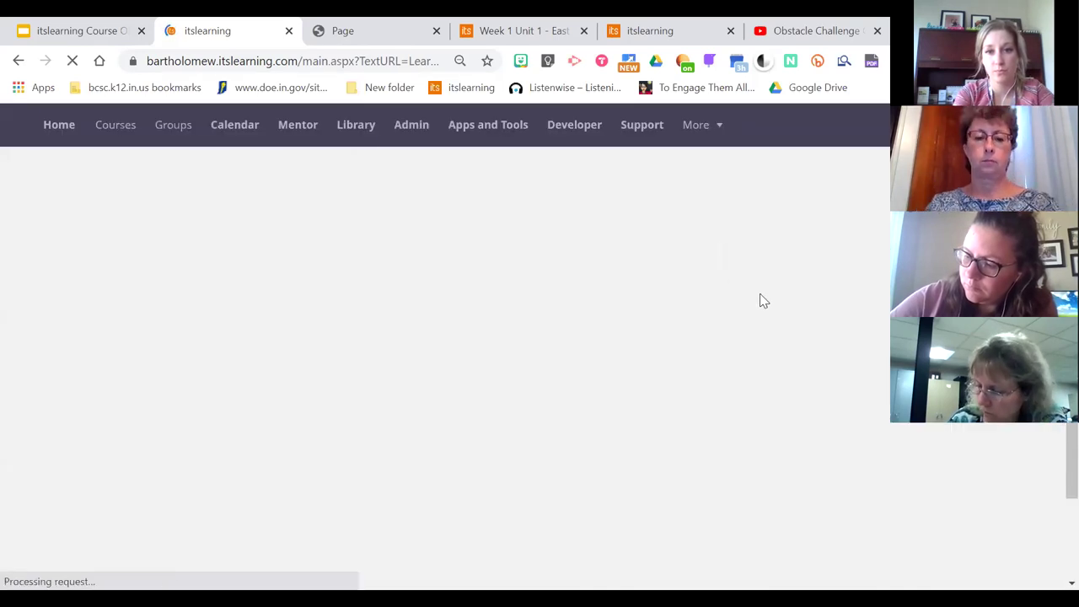
{"action": "left_click", "coordinate": [13, 65]}
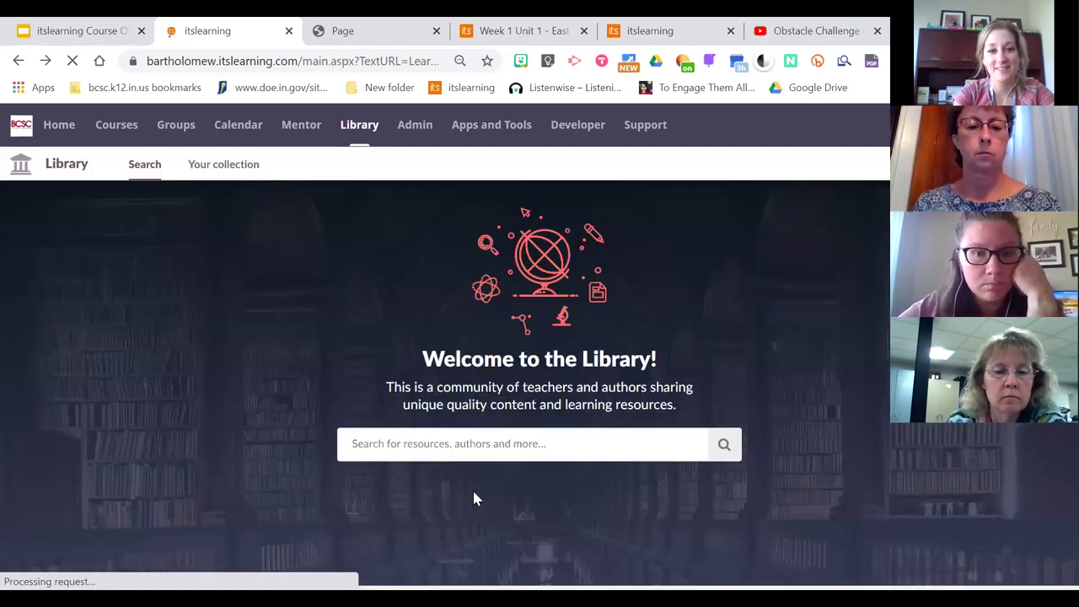
{"action": "left_click", "coordinate": [450, 446]}
{"action": "type", "text": "elearning"}
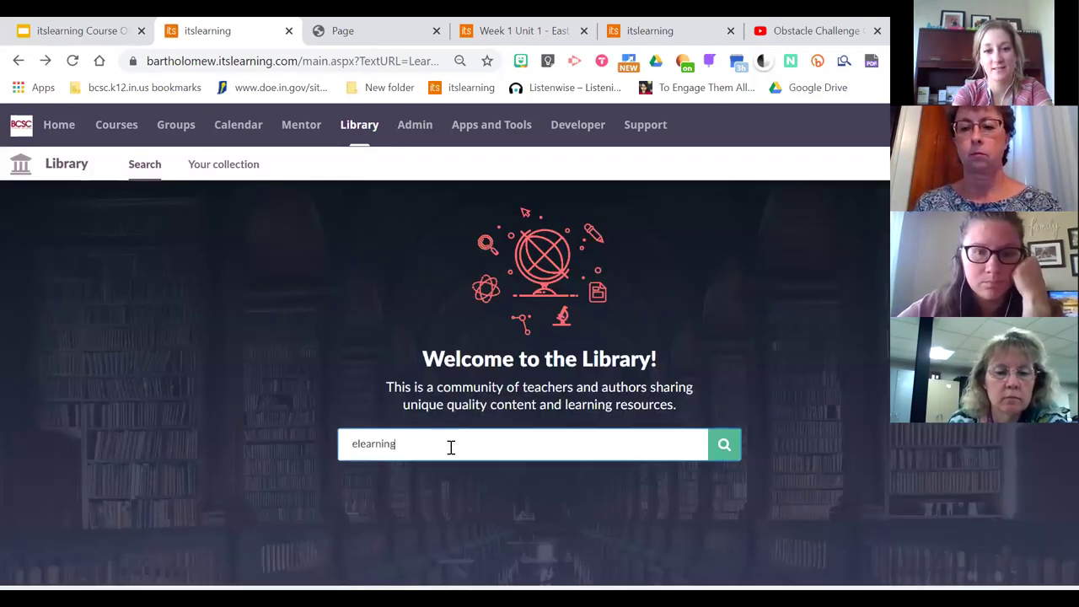
{"action": "key", "text": "Return"}
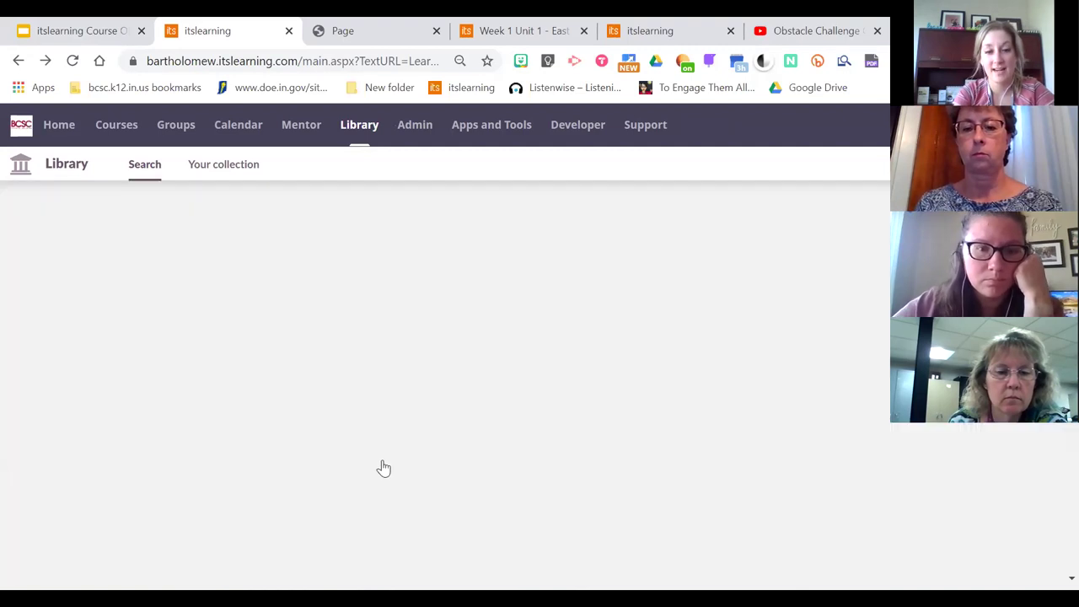
{"action": "left_click", "coordinate": [470, 314]}
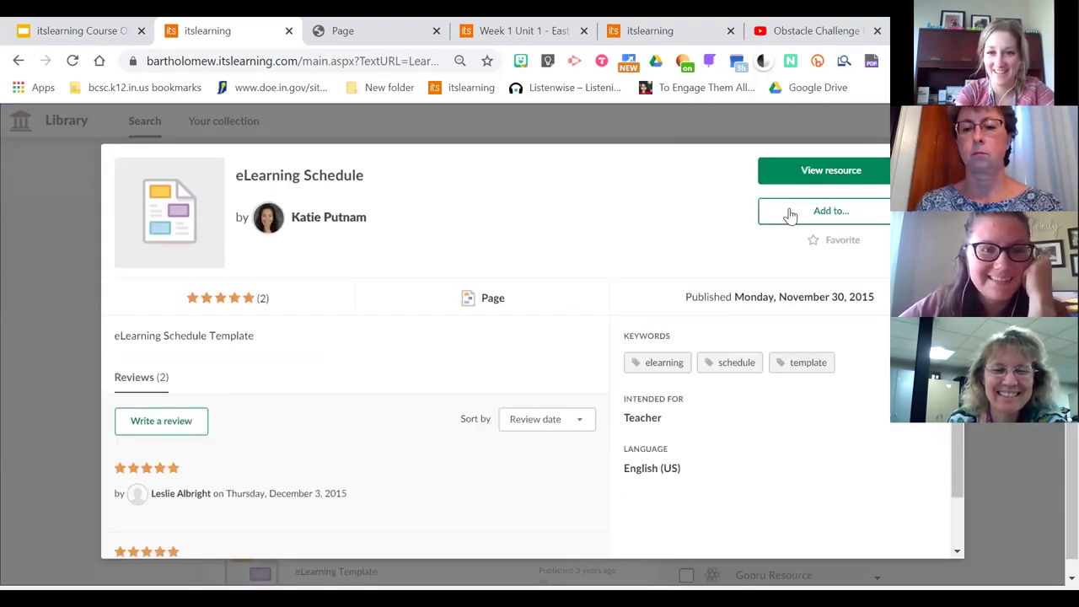
{"action": "left_click", "coordinate": [790, 213]}
{"action": "left_click", "coordinate": [801, 239]}
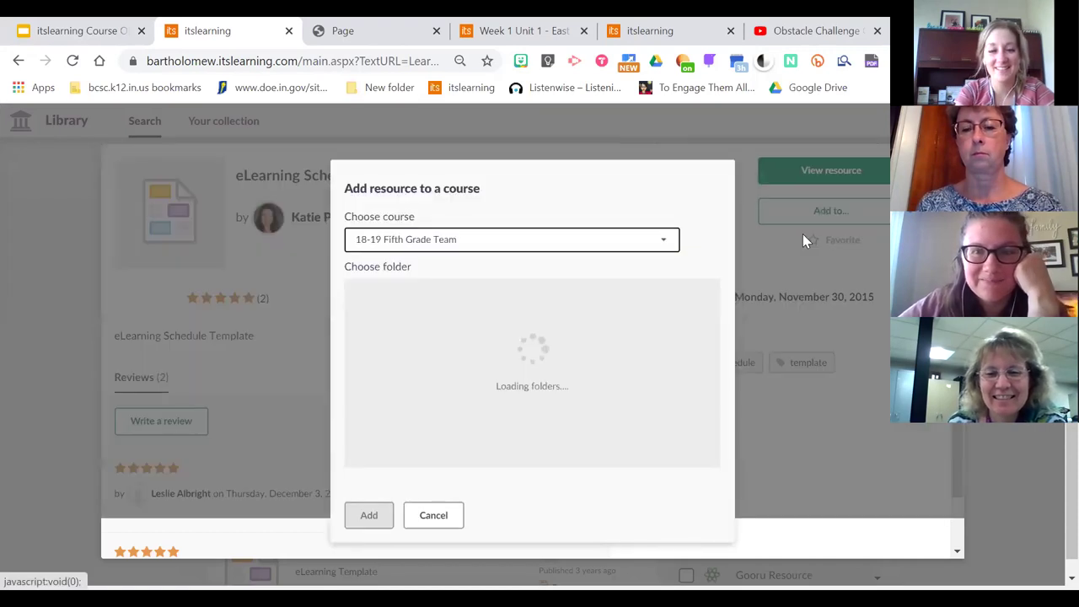
Select BCSC Connect as the destination course
{"action": "left_click", "coordinate": [662, 243]}
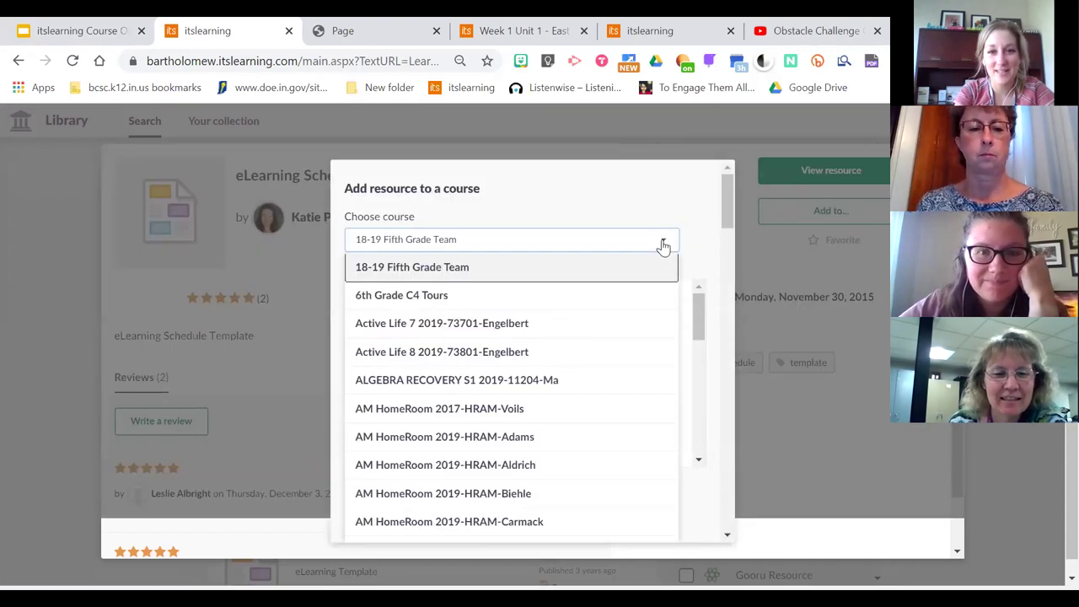
{"action": "left_click", "coordinate": [725, 228]}
{"action": "left_click", "coordinate": [587, 240]}
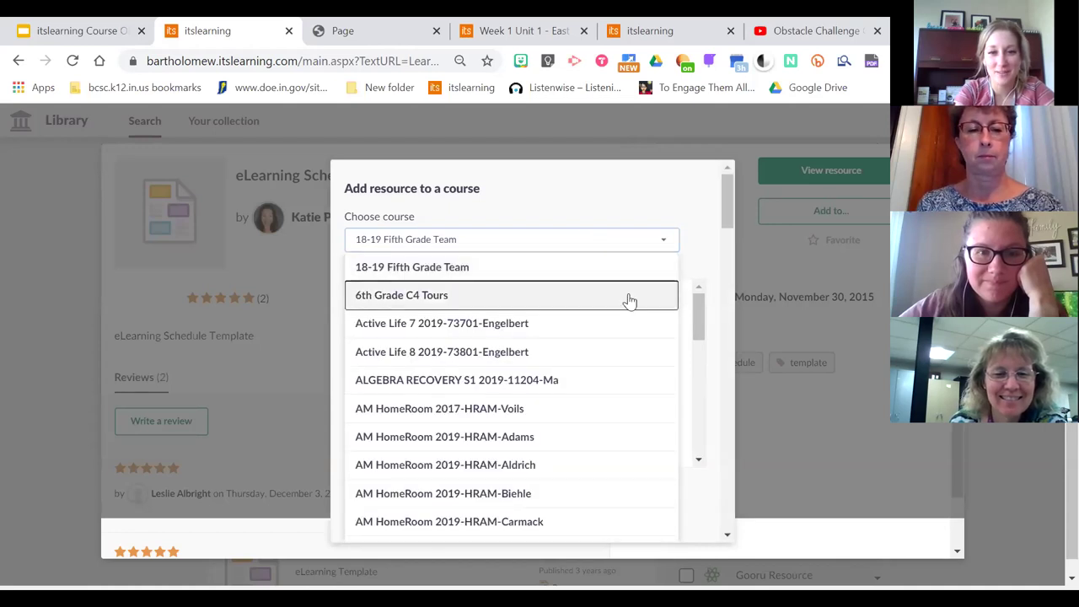
{"action": "scroll", "coordinate": [541, 341], "scroll_direction": "down", "scroll_amount": 5}
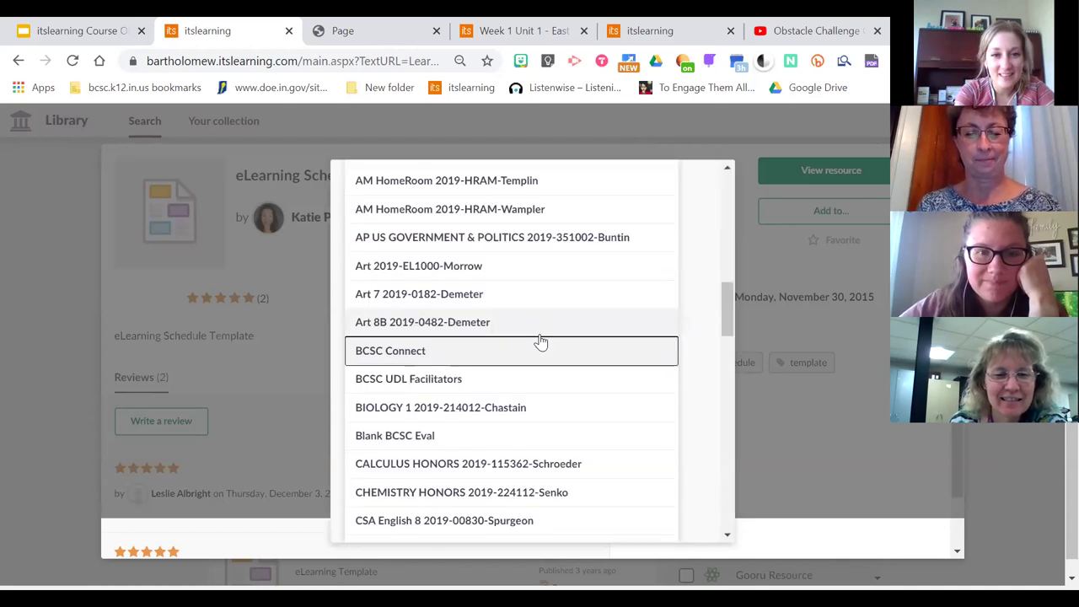
{"action": "key", "text": "Down"}
{"action": "key", "text": "Down"}
{"action": "key", "text": "Down"}
{"action": "key", "text": "Down"}
{"action": "key", "text": "Down"}
{"action": "key", "text": "Down"}
{"action": "key", "text": "Down"}
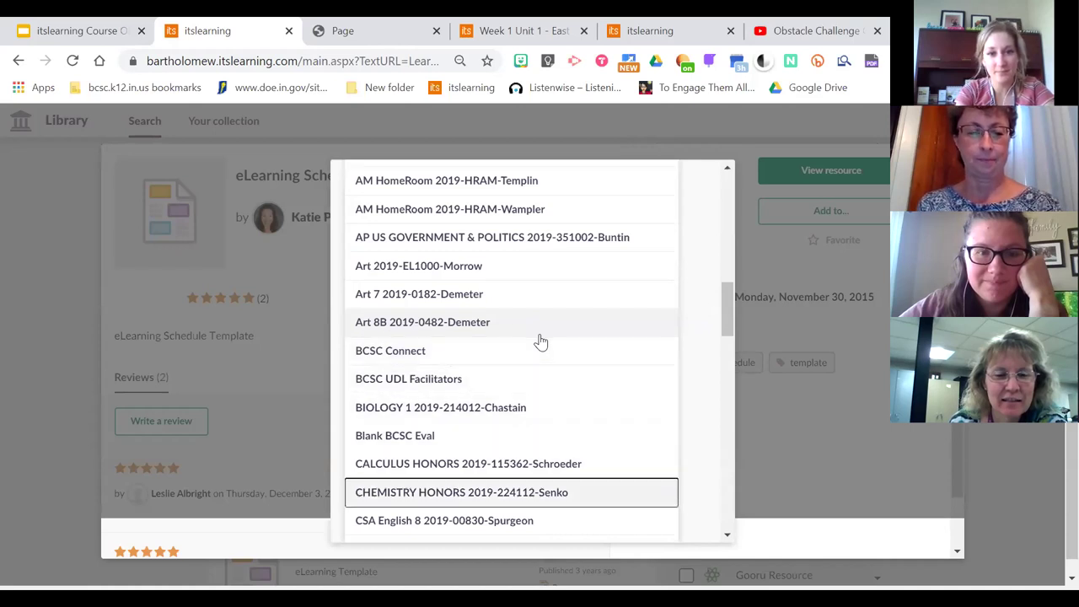
{"action": "key", "text": "Down"}
{"action": "key", "text": "Down"}
{"action": "key", "text": "Down"}
{"action": "key", "text": "Down"}
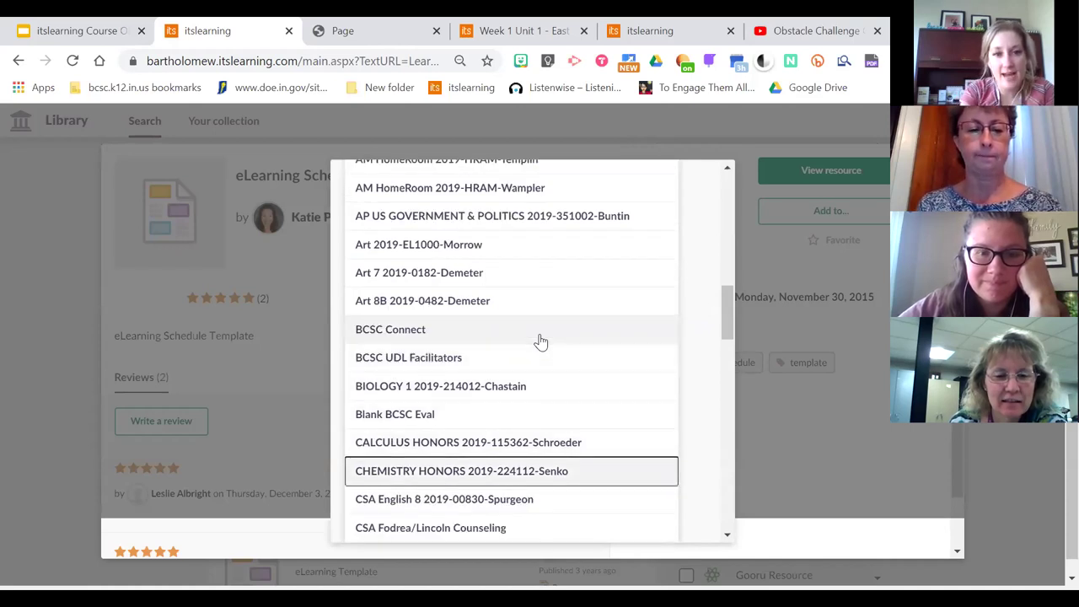
{"action": "key", "text": "Up"}
{"action": "key", "text": "Up"}
{"action": "key", "text": "Up"}
{"action": "key", "text": "Up"}
{"action": "left_click", "coordinate": [466, 328]}
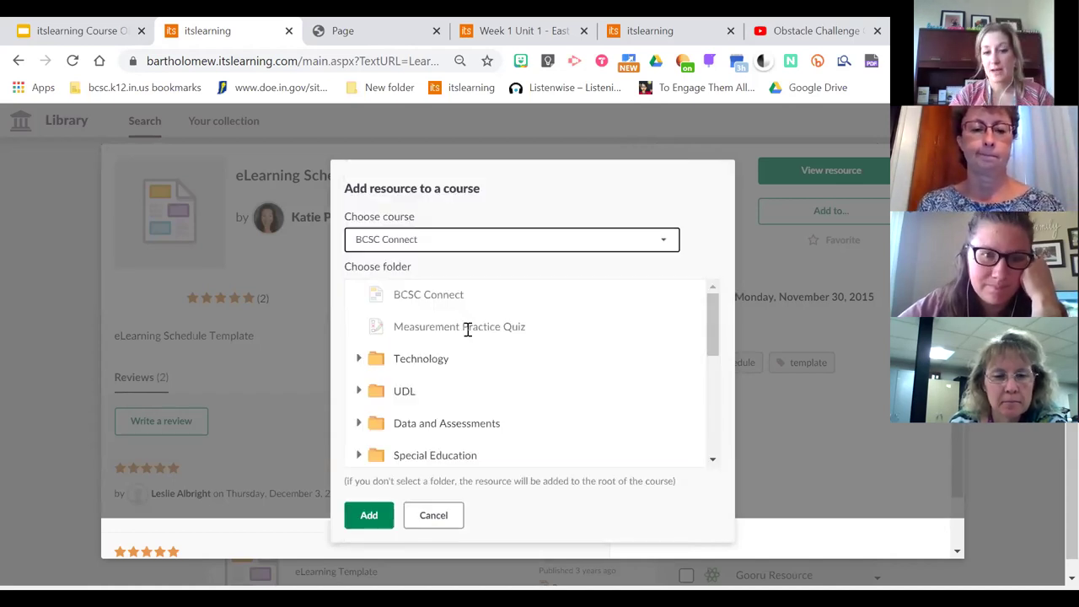
Add the page to the eLearning Days folder under Technology
{"action": "left_click_drag", "start_coordinate": [718, 320], "coordinate": [704, 337]}
{"action": "left_click", "coordinate": [451, 325]}
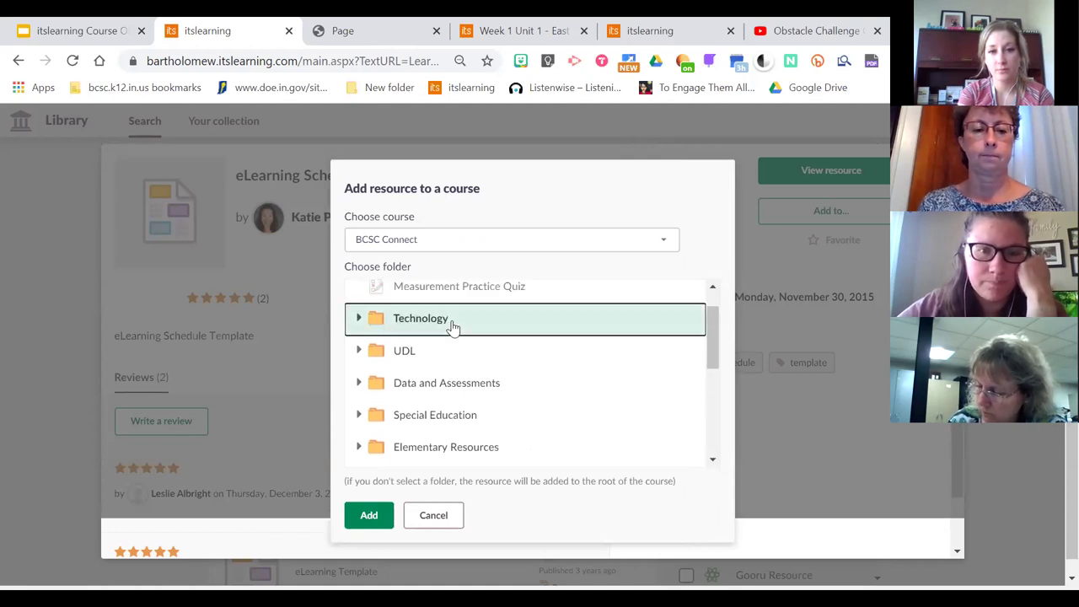
{"action": "left_click", "coordinate": [358, 318]}
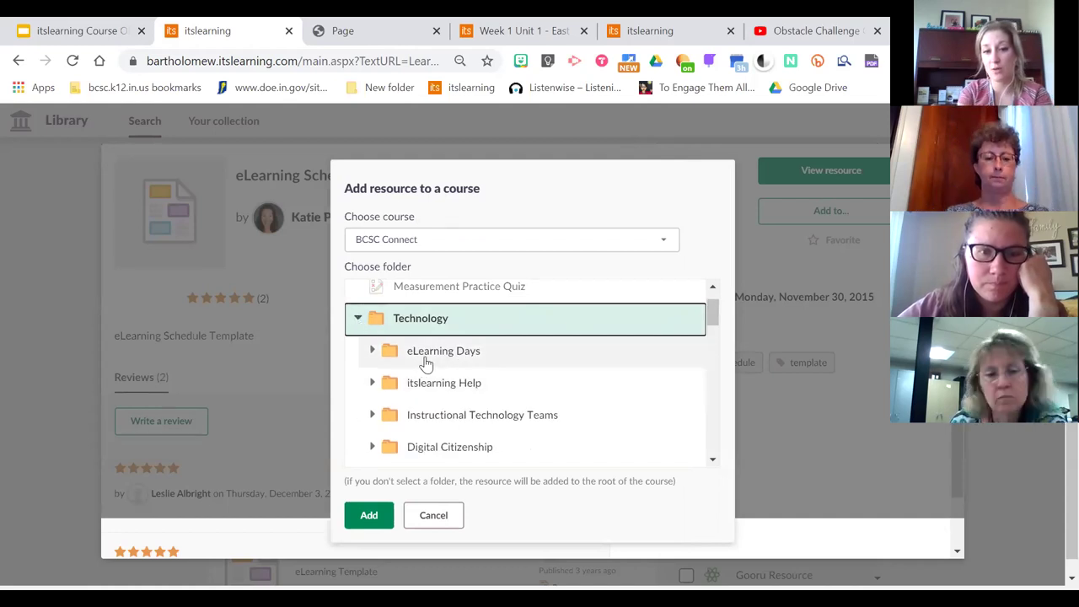
{"action": "left_click", "coordinate": [463, 366]}
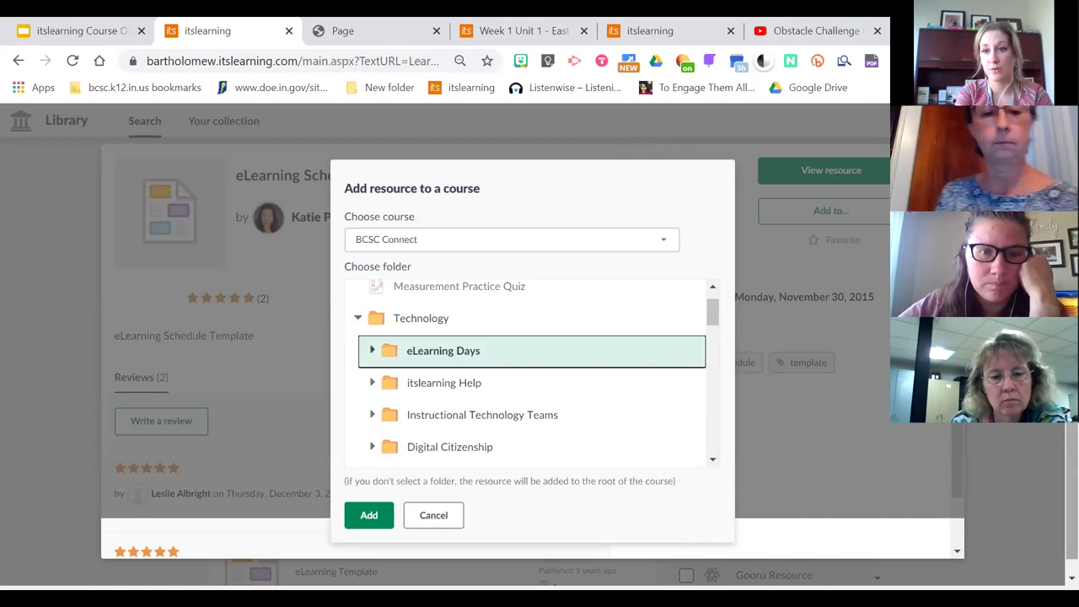
{"action": "scroll", "coordinate": [1050, 447], "scroll_direction": "down", "scroll_amount": 1}
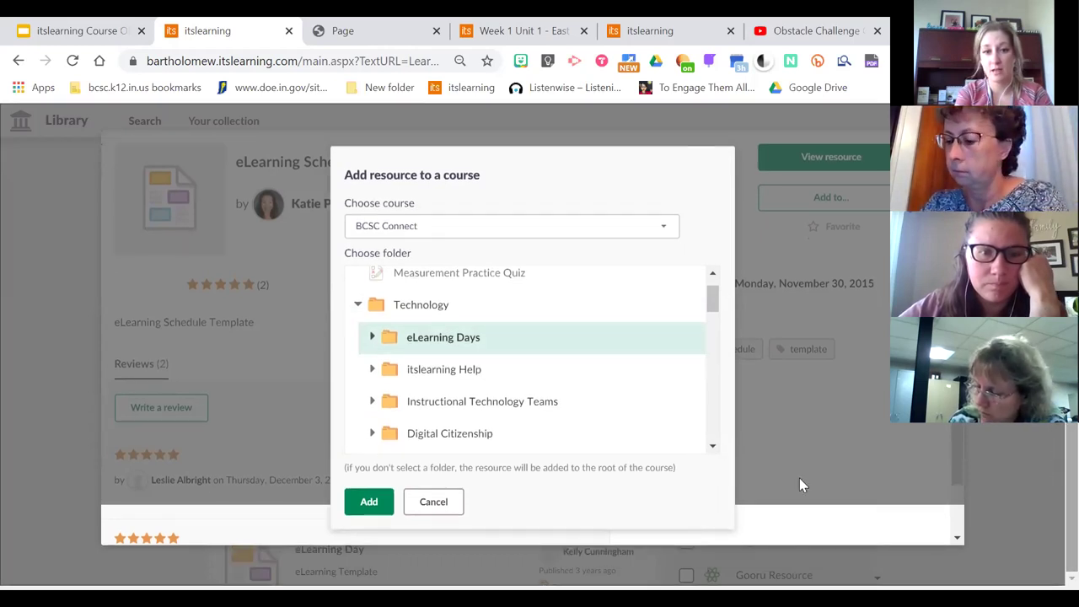
{"action": "left_click", "coordinate": [375, 506]}
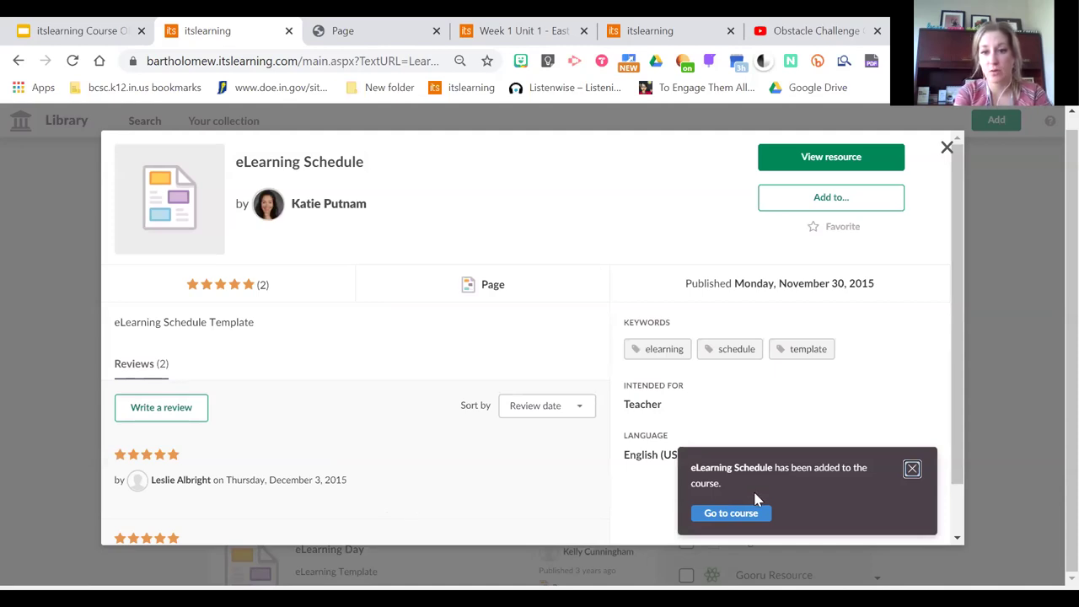
Go to the BCSC Connect course and open eLearning Schedule at the bottom of eLearning Days
{"action": "left_click", "coordinate": [731, 514]}
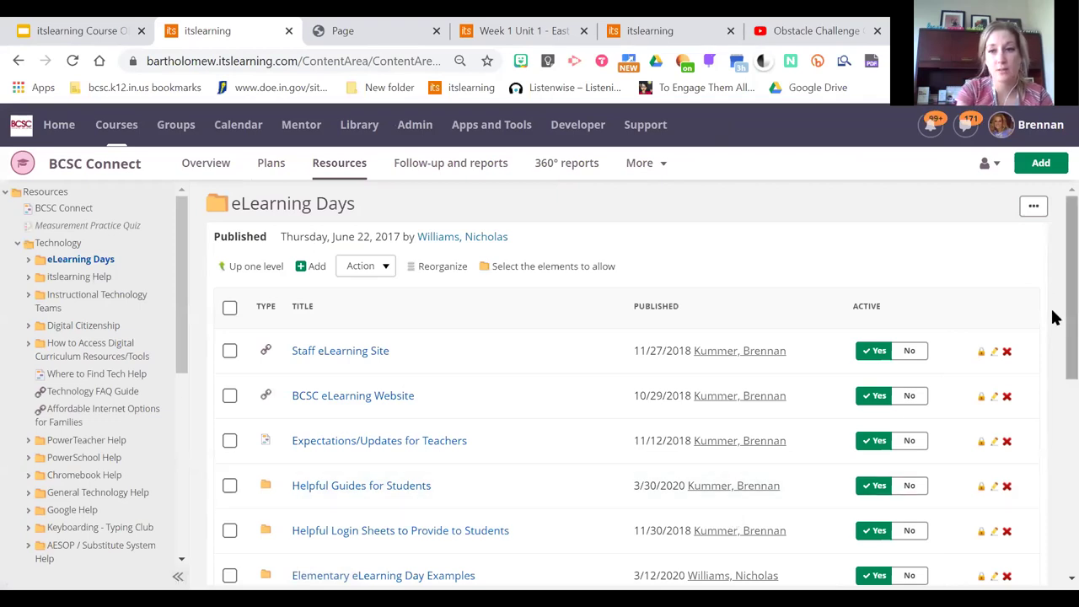
{"action": "scroll", "coordinate": [1054, 338], "scroll_direction": "down", "scroll_amount": 2}
{"action": "scroll", "coordinate": [1054, 356], "scroll_direction": "down", "scroll_amount": 4}
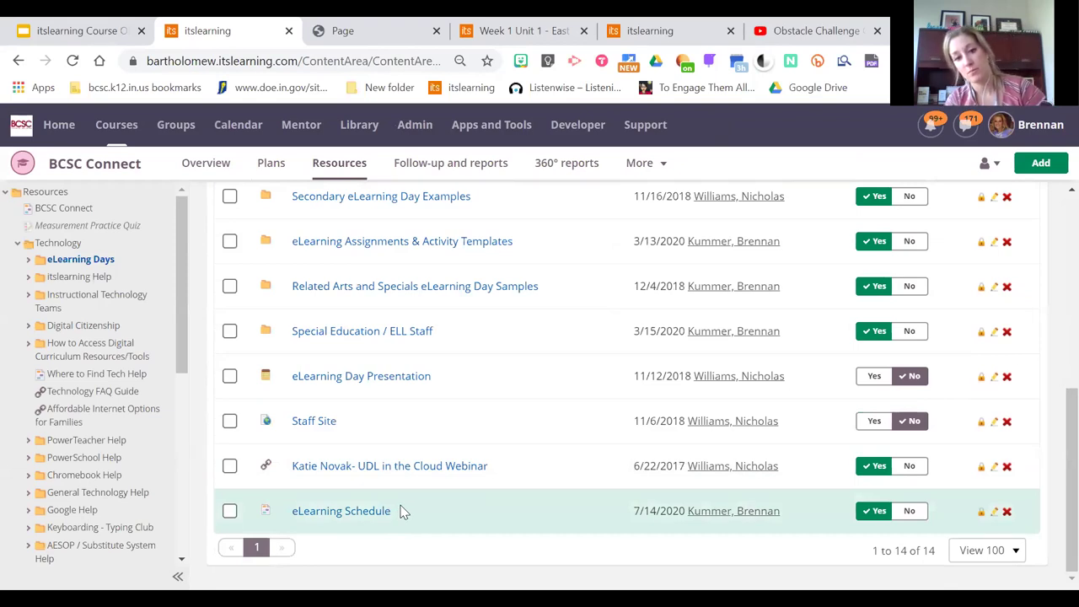
{"action": "left_click", "coordinate": [373, 516]}
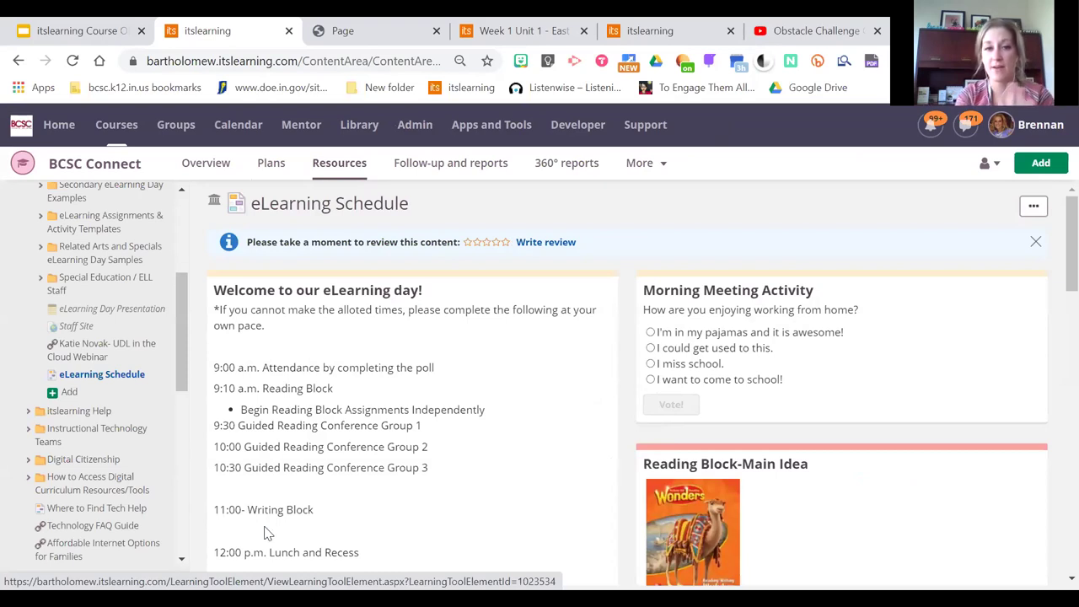
Create an own copy of the eLearning Schedule page and refresh to show the editable copy
{"action": "left_click", "coordinate": [1033, 208]}
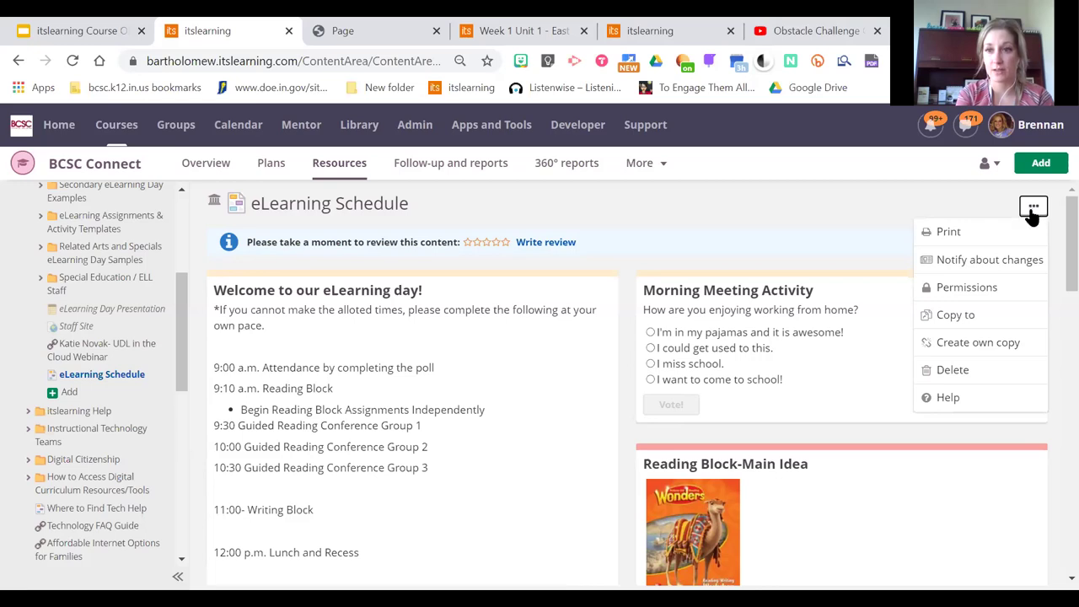
{"action": "left_click", "coordinate": [978, 342]}
{"action": "left_click", "coordinate": [503, 374]}
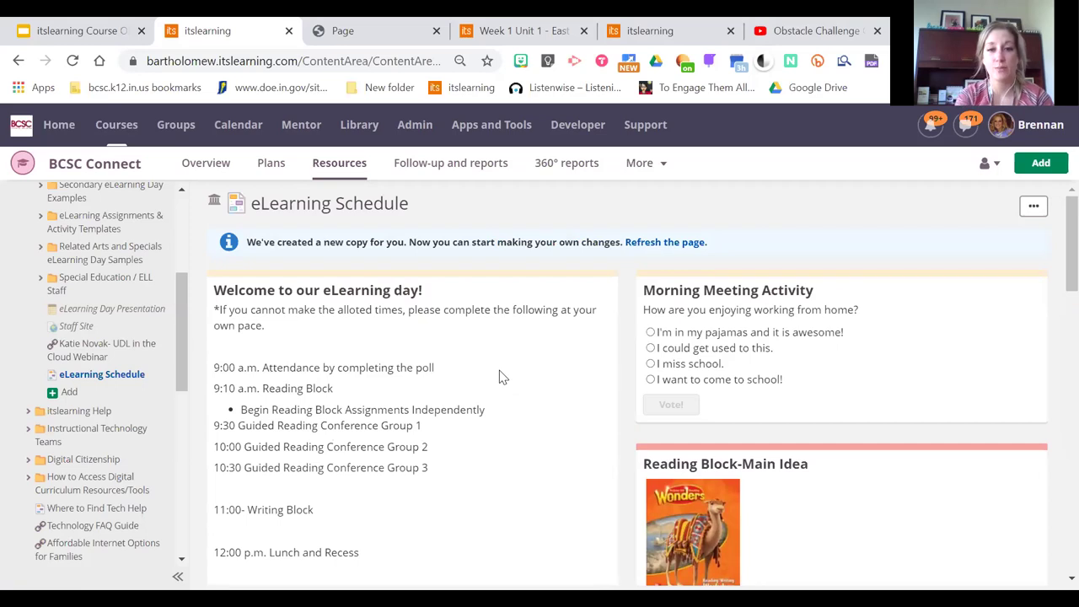
{"action": "left_click", "coordinate": [647, 242]}
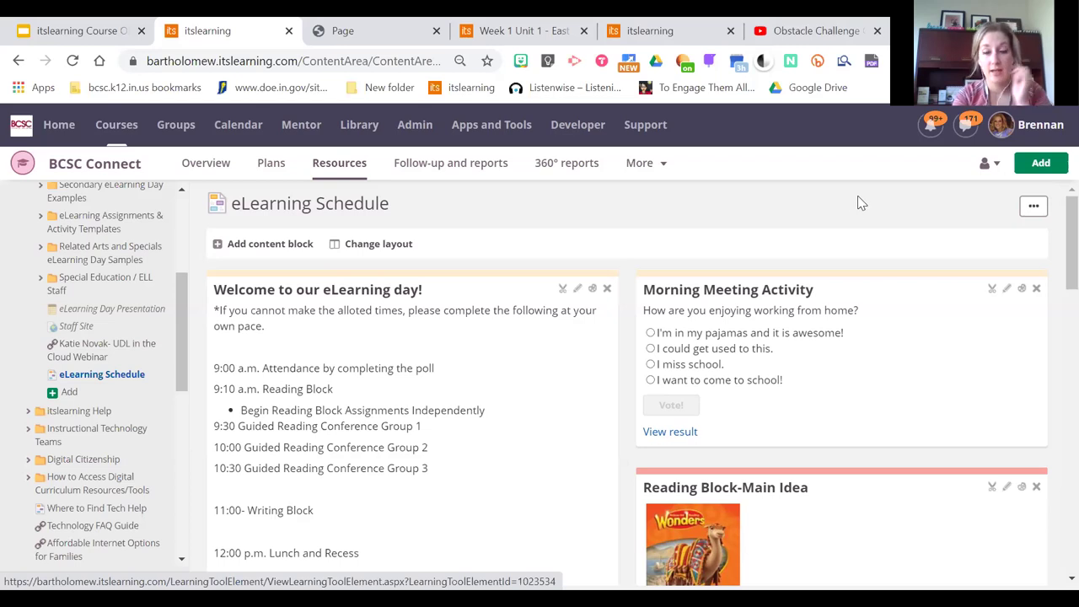
{"action": "left_click", "coordinate": [1034, 208]}
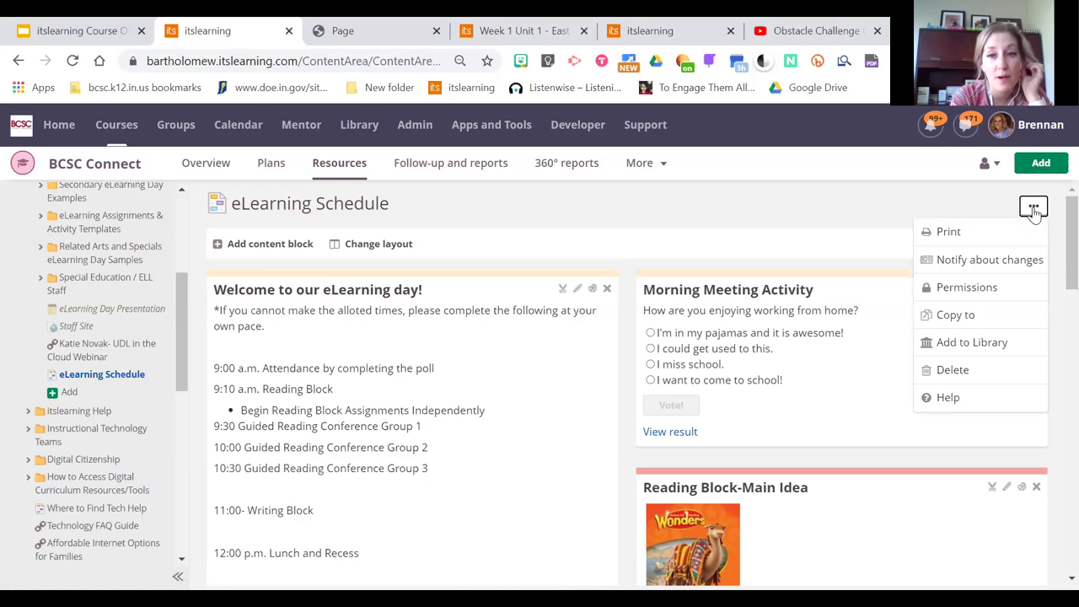
Add the page to the Library with description 'template' and keywords elearning and sample elearning
{"action": "left_click", "coordinate": [988, 349]}
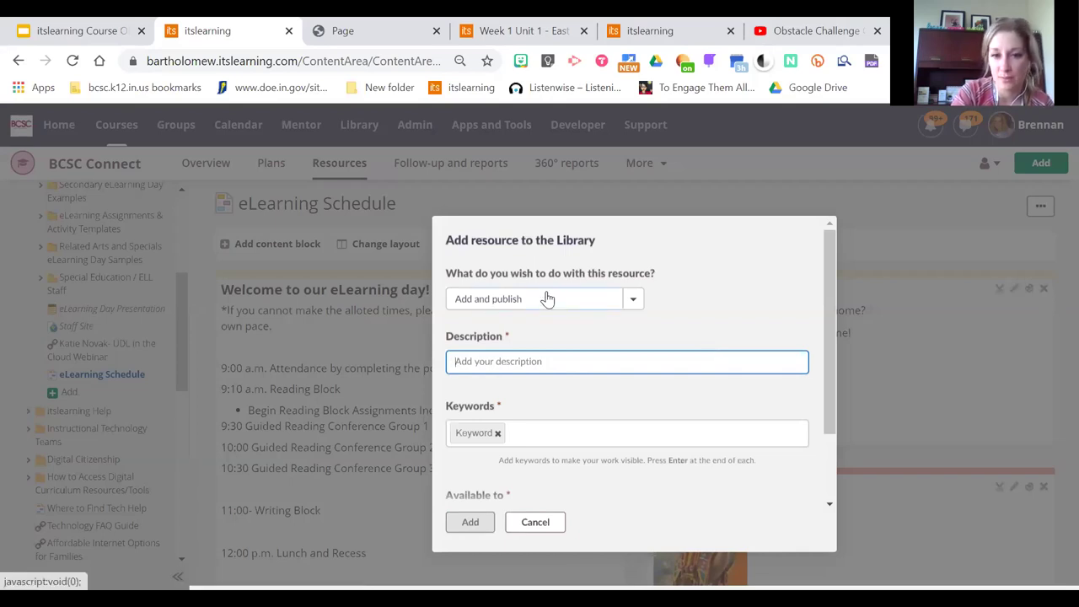
{"action": "scroll", "coordinate": [627, 310], "scroll_direction": "down", "scroll_amount": 2}
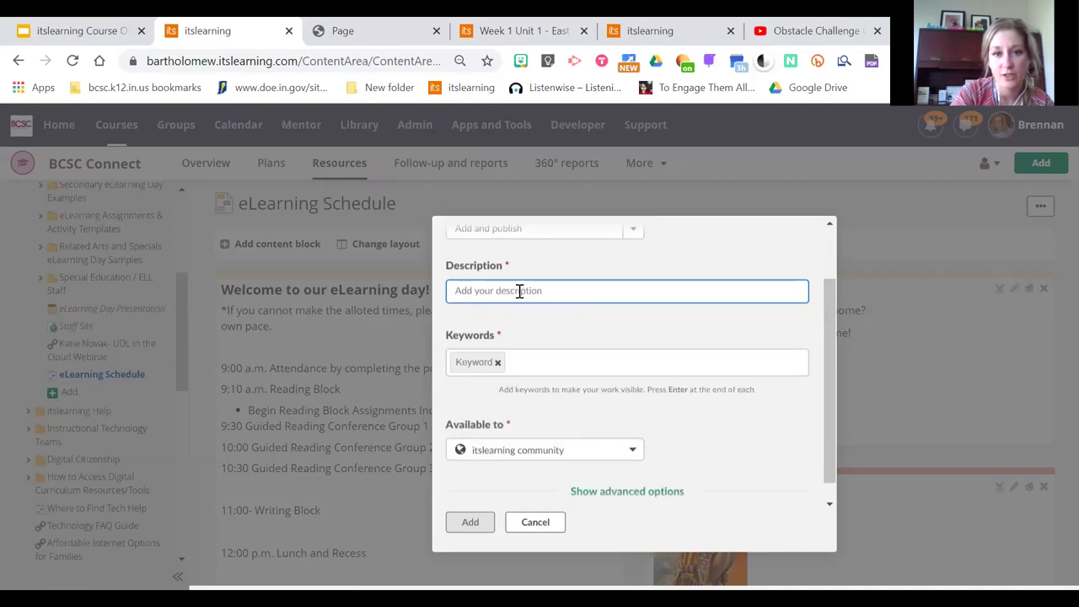
{"action": "type", "text": "template"}
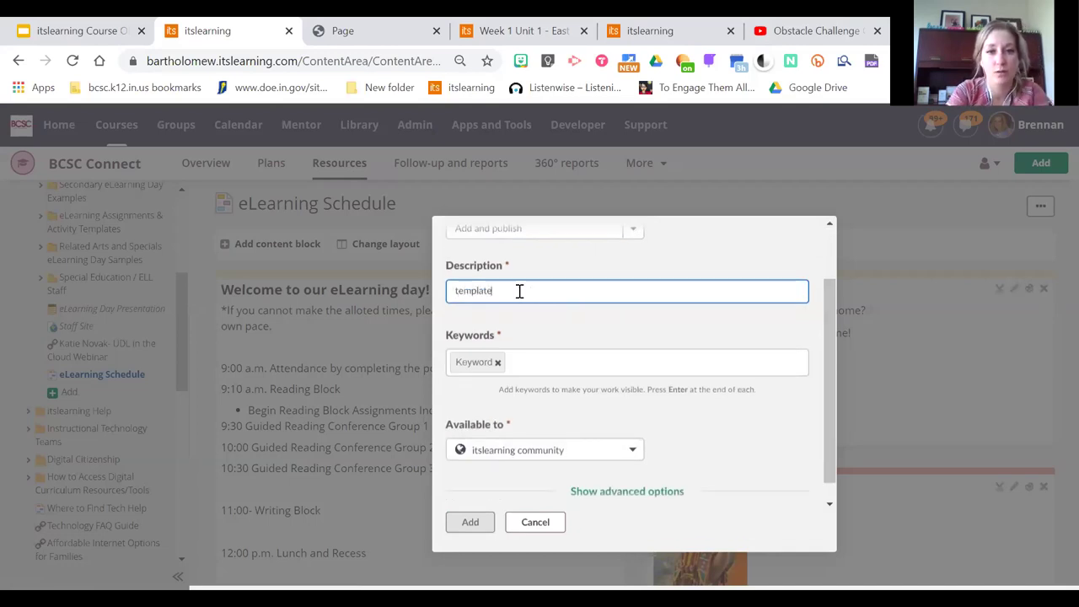
{"action": "left_click", "coordinate": [682, 366]}
{"action": "type", "text": "elearning"}
{"action": "key", "text": "Return"}
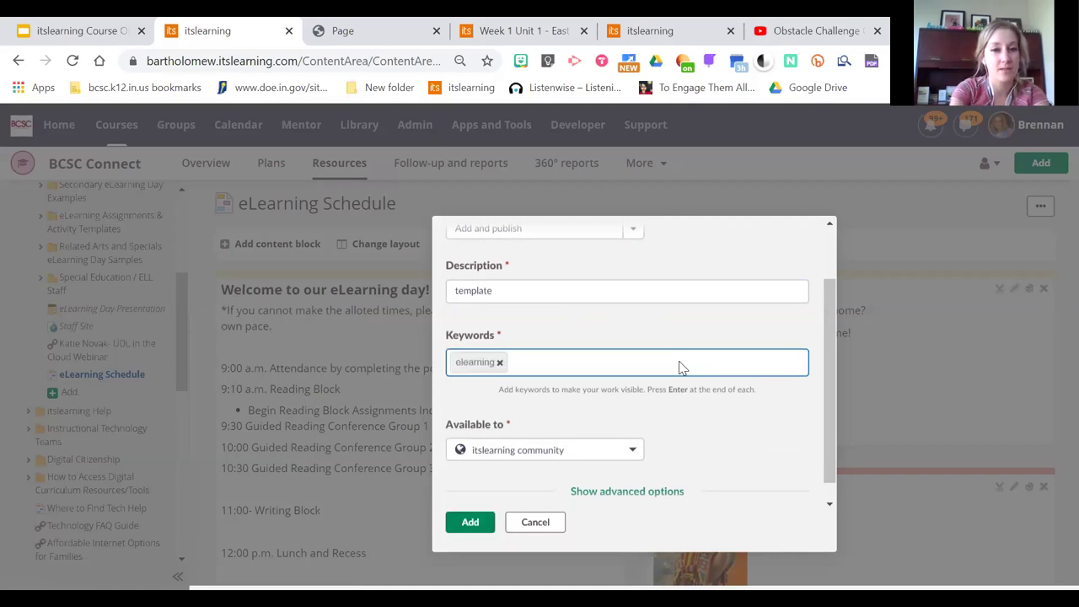
{"action": "type", "text": "smaple"}
{"action": "key", "text": "BackSpace"}
{"action": "key", "text": "BackSpace"}
{"action": "type", "text": "ample elearning"}
{"action": "key", "text": "Return"}
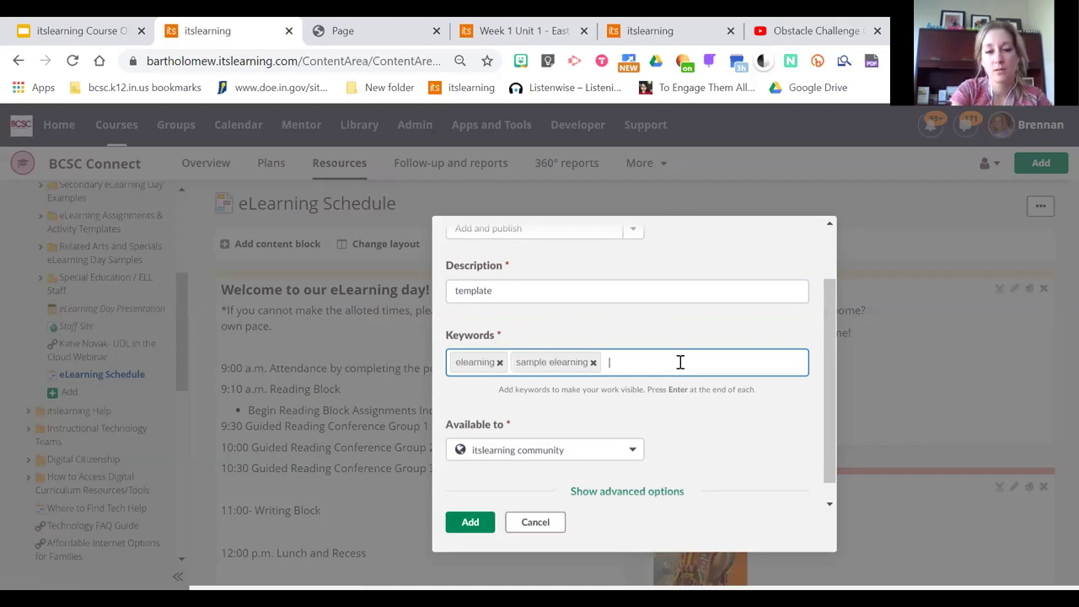
{"action": "scroll", "coordinate": [830, 411], "scroll_direction": "down", "scroll_amount": 1}
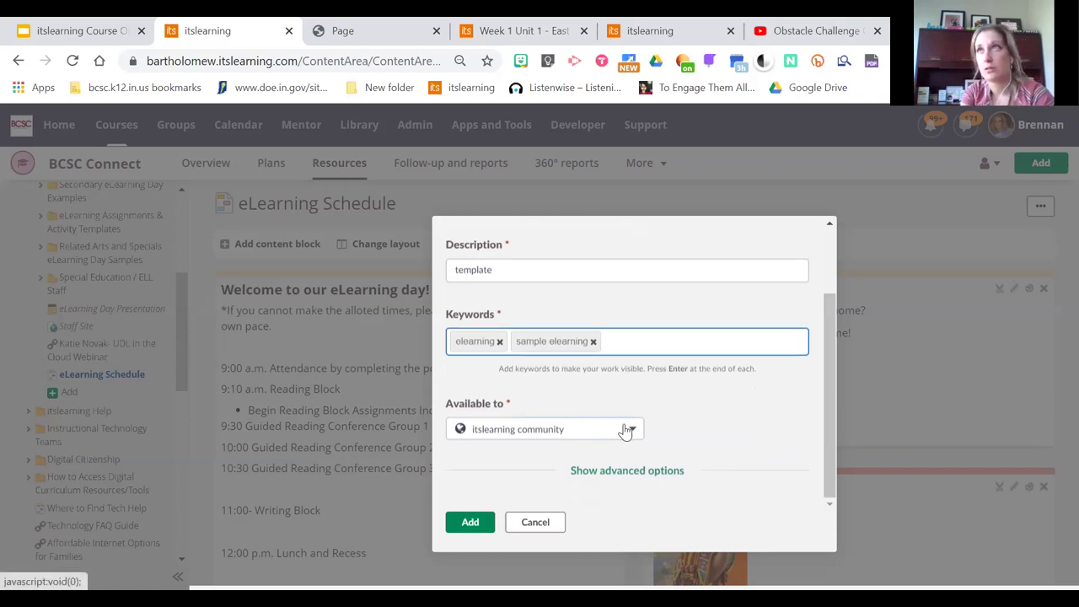
Make it available to Bartholomew Consolidated School Corporation, keep copies allowed, and share it
{"action": "left_click", "coordinate": [625, 431]}
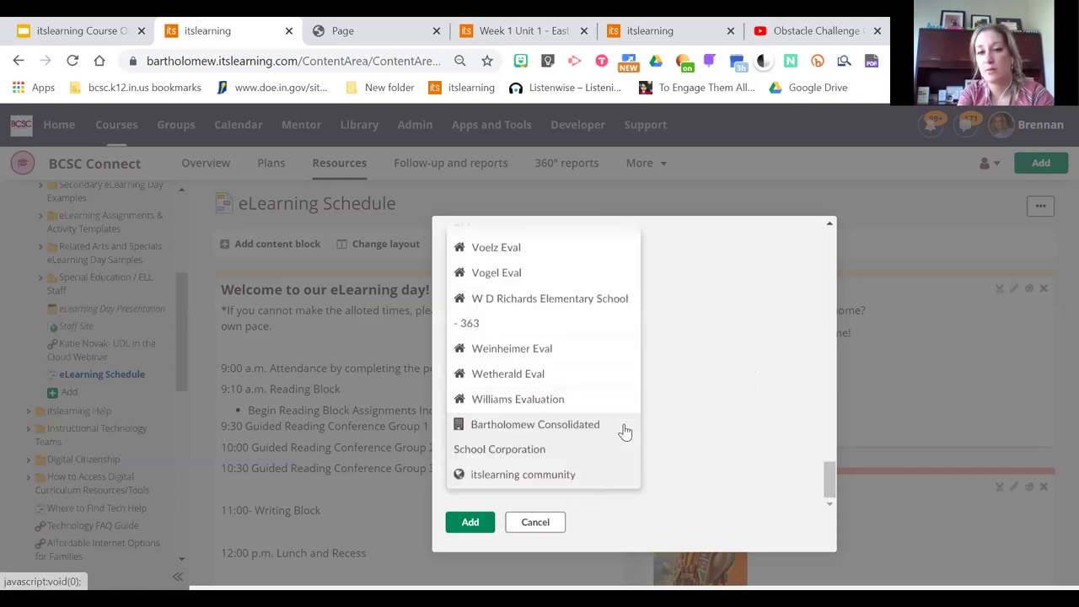
{"action": "left_click", "coordinate": [558, 451]}
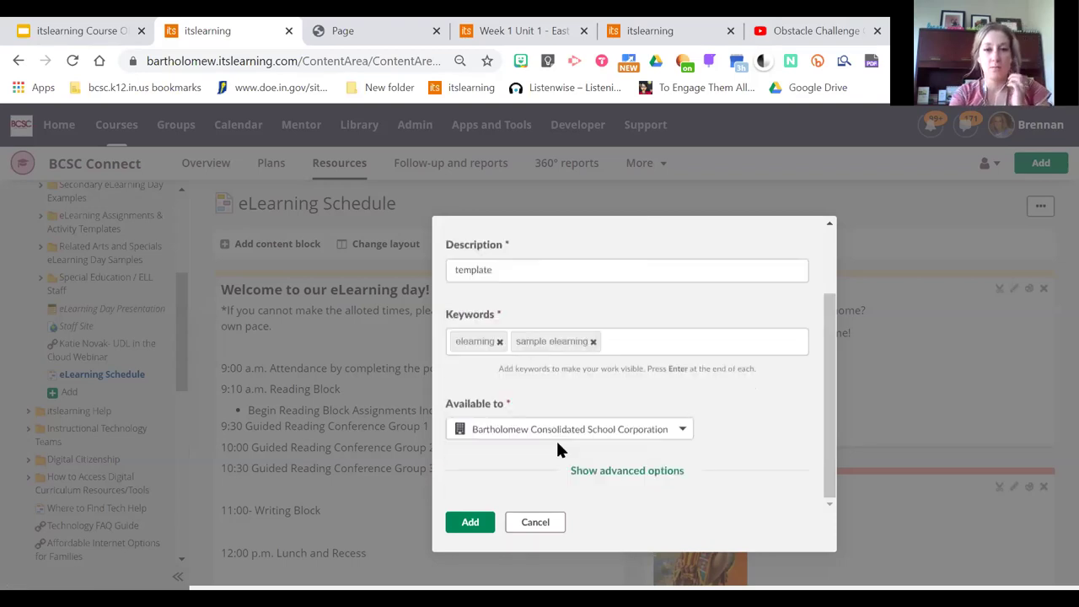
{"action": "left_click", "coordinate": [647, 432]}
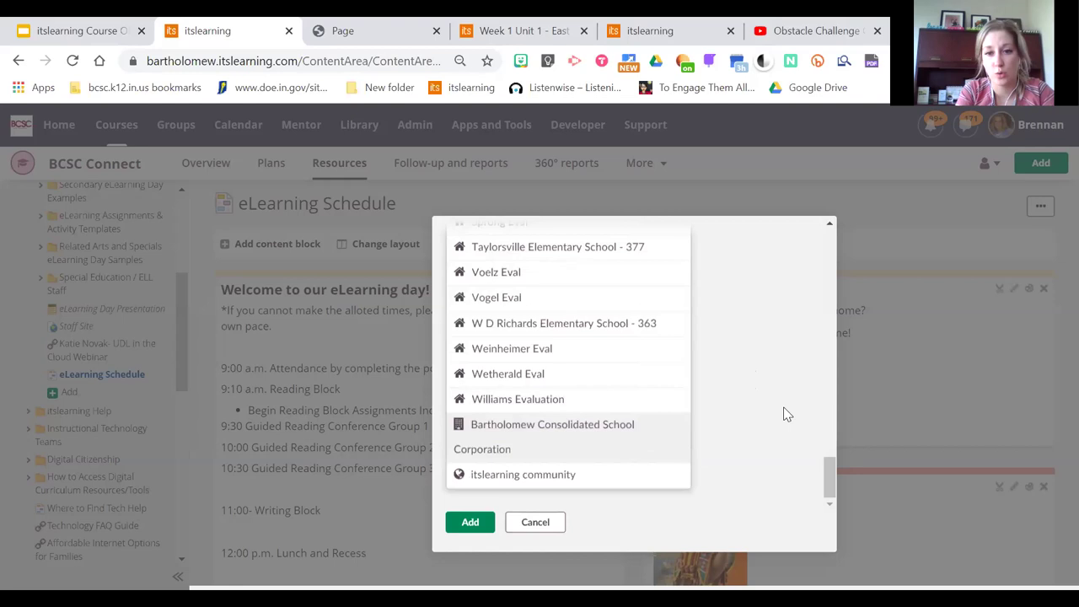
{"action": "left_click", "coordinate": [787, 415]}
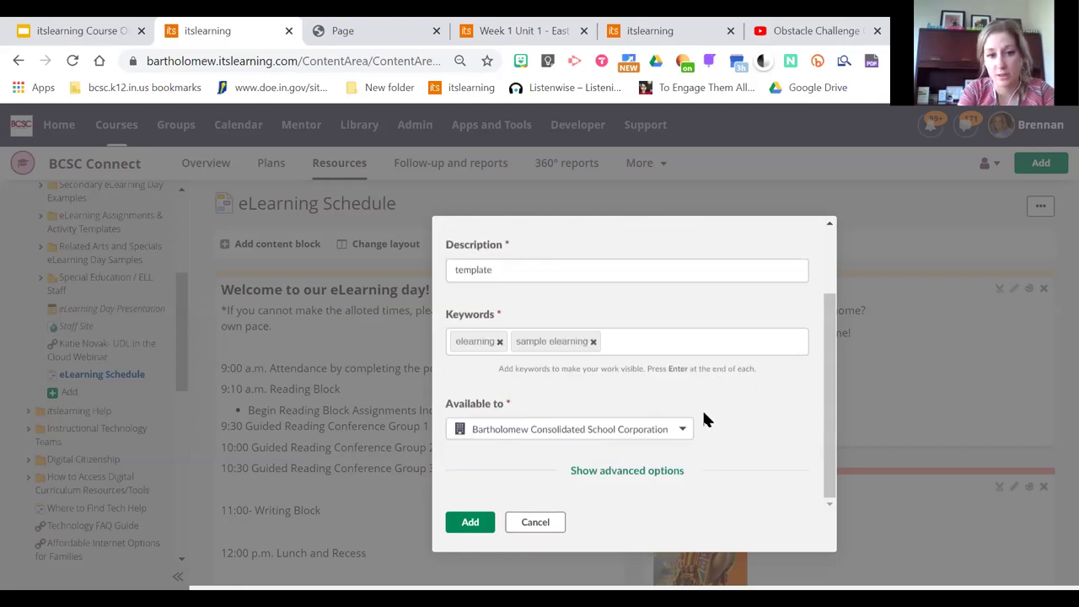
{"action": "left_click", "coordinate": [650, 438]}
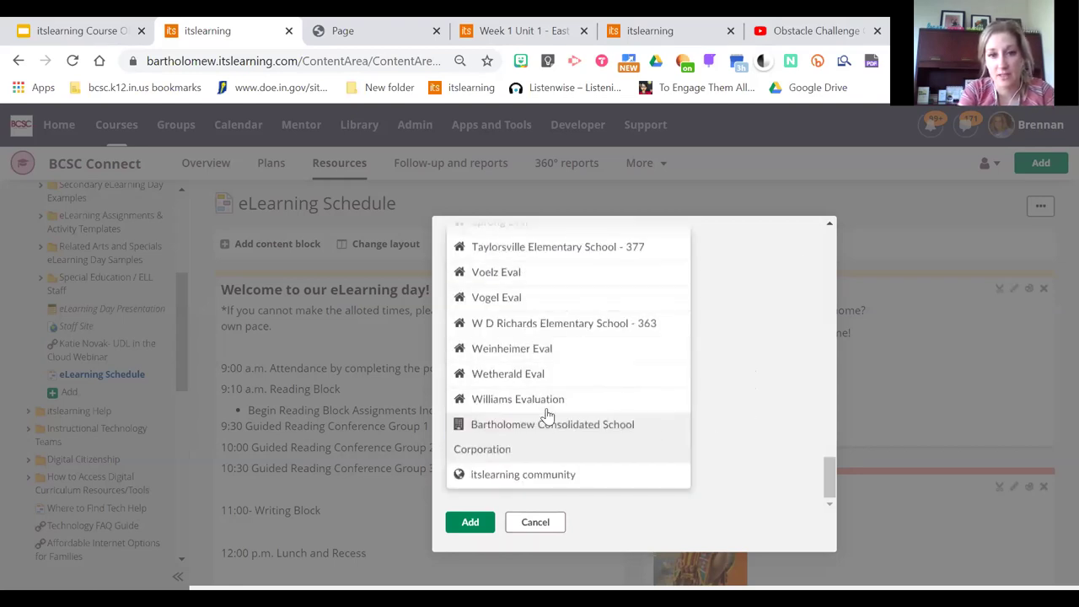
{"action": "left_click", "coordinate": [776, 393]}
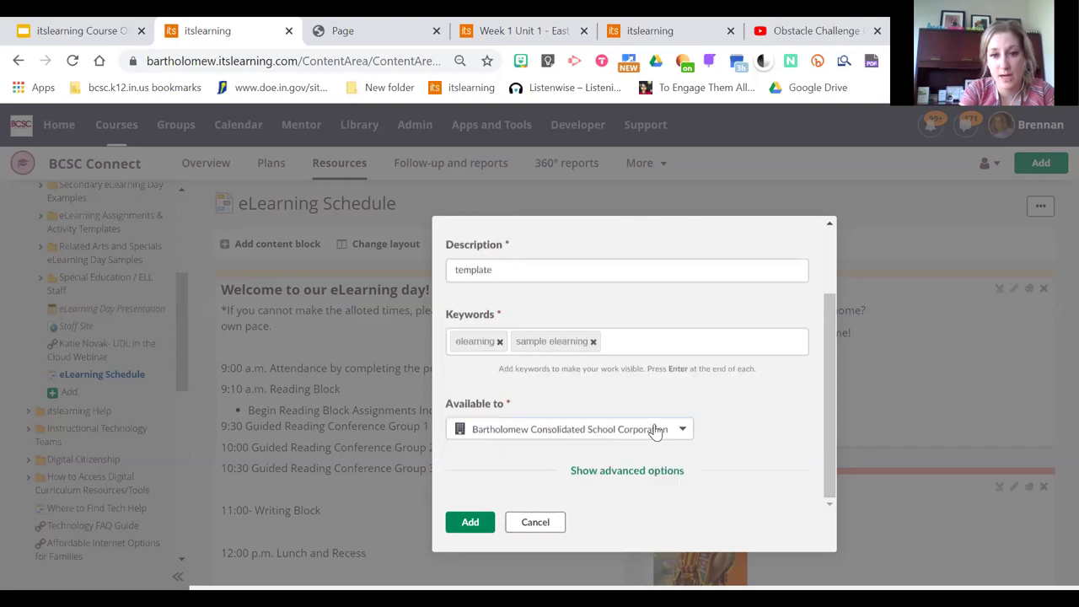
{"action": "left_click", "coordinate": [650, 436]}
{"action": "left_click", "coordinate": [762, 419]}
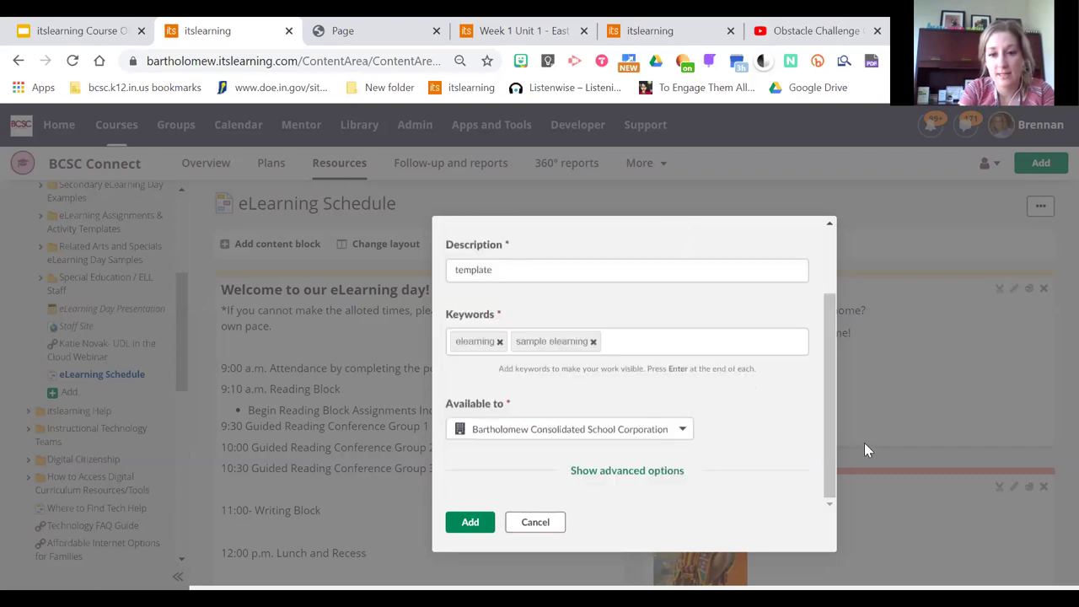
{"action": "left_click", "coordinate": [638, 470]}
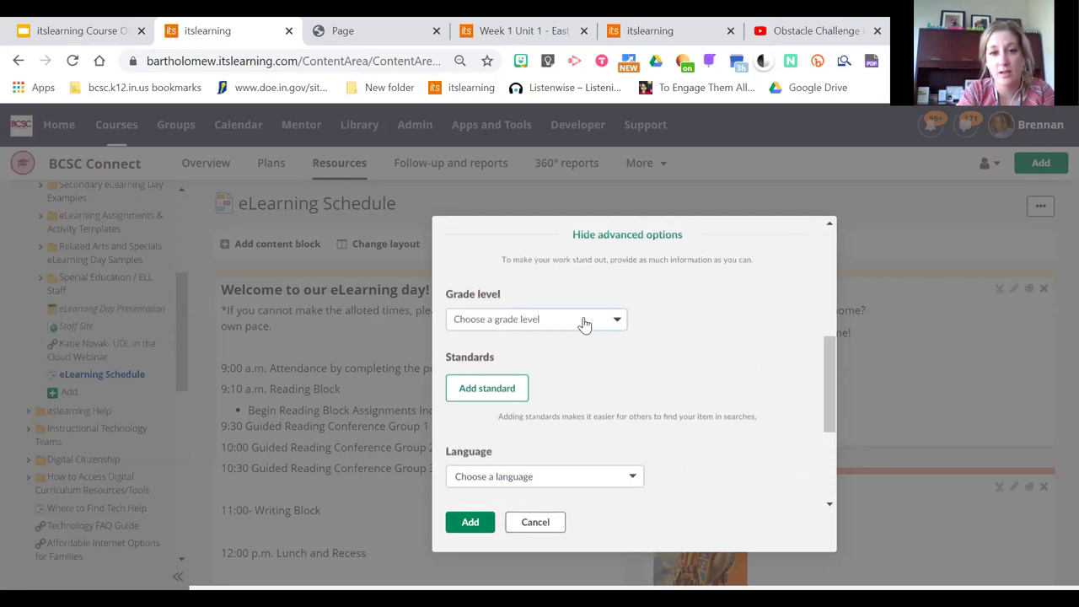
{"action": "left_click_drag", "start_coordinate": [828, 380], "coordinate": [832, 489]}
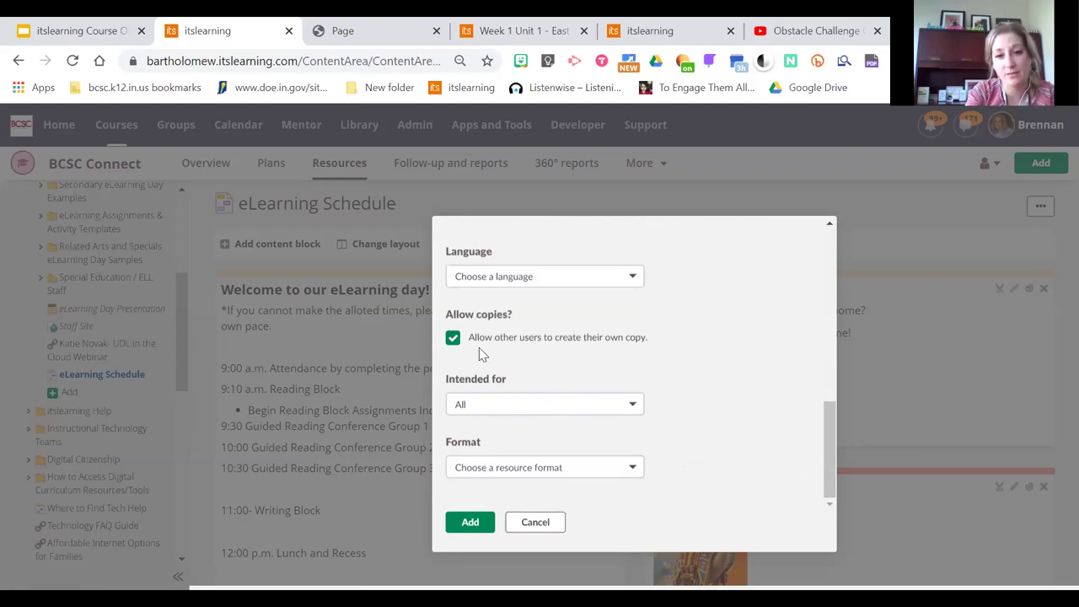
{"action": "left_click", "coordinate": [472, 523]}
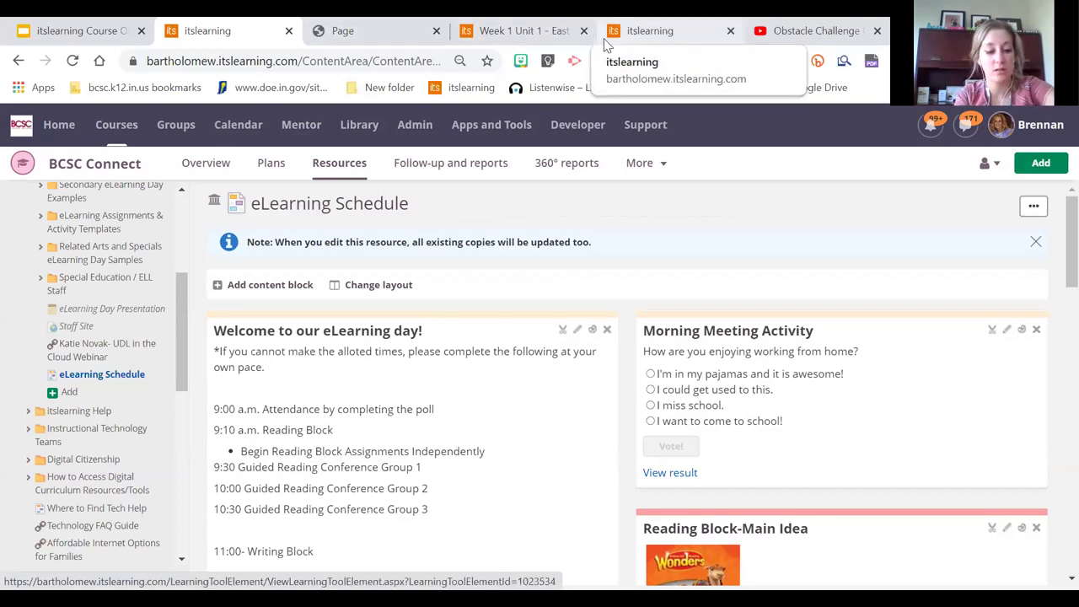
From the eLearning Schedule tab, open the Sample Course from the Courses menu
{"action": "left_click", "coordinate": [517, 27]}
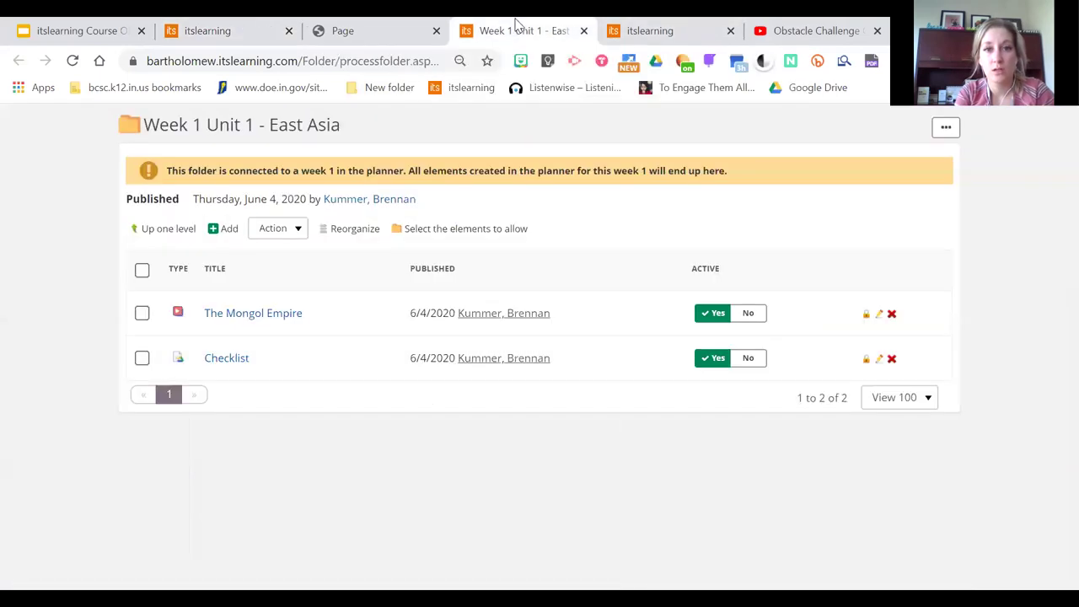
{"action": "left_click", "coordinate": [656, 39]}
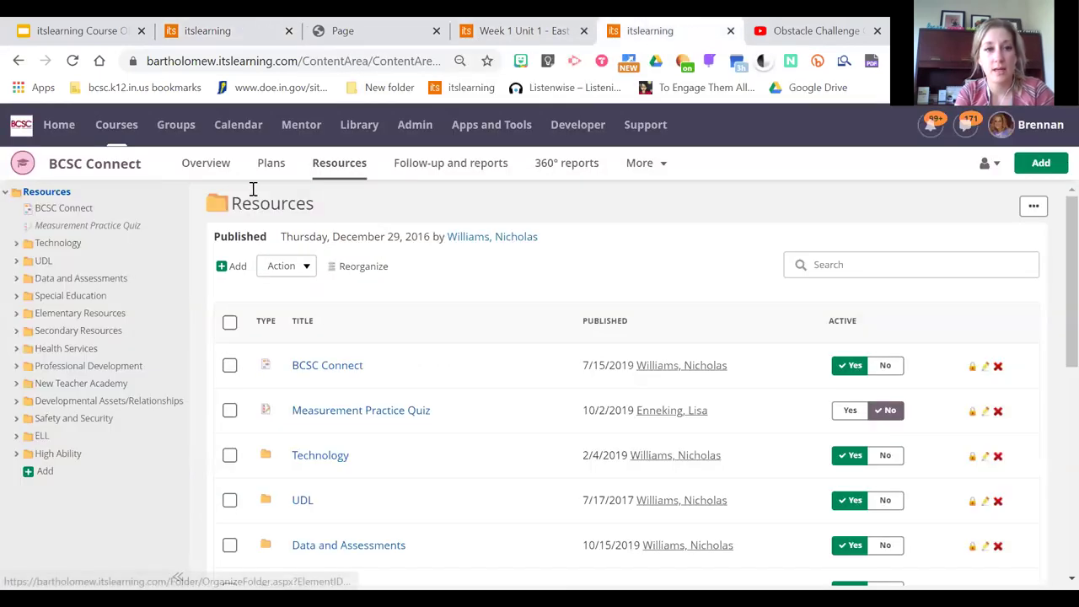
{"action": "left_click", "coordinate": [548, 29]}
{"action": "left_click", "coordinate": [234, 25]}
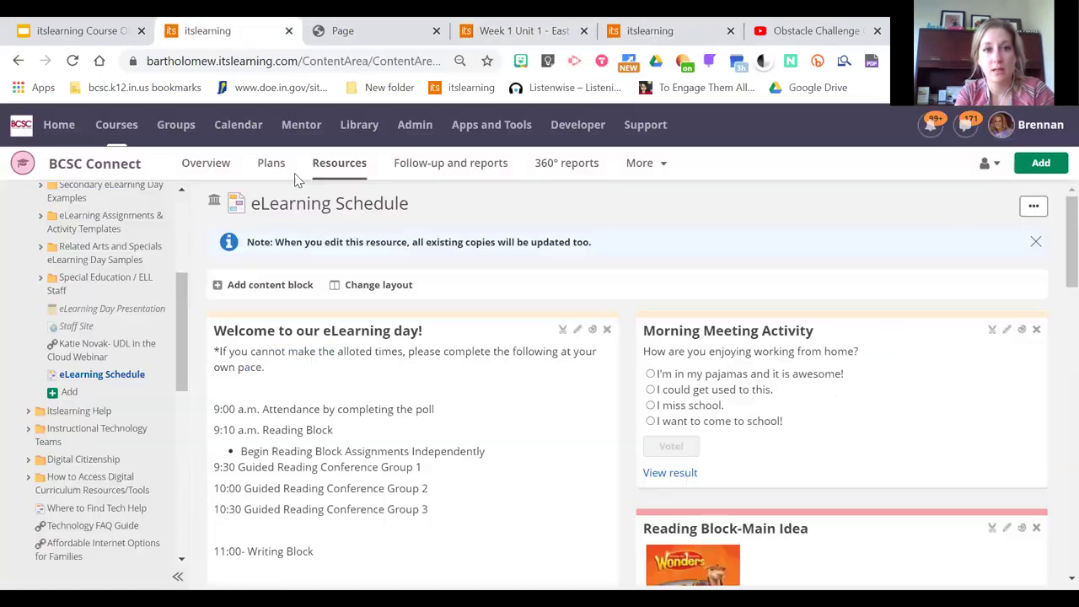
{"action": "left_click", "coordinate": [118, 126]}
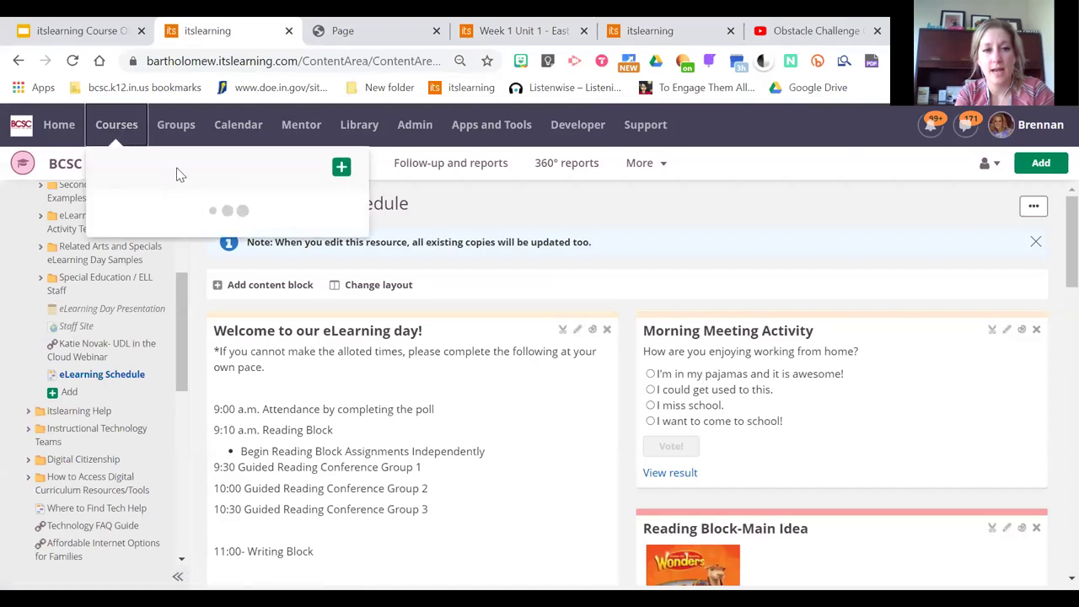
{"action": "left_click", "coordinate": [183, 245]}
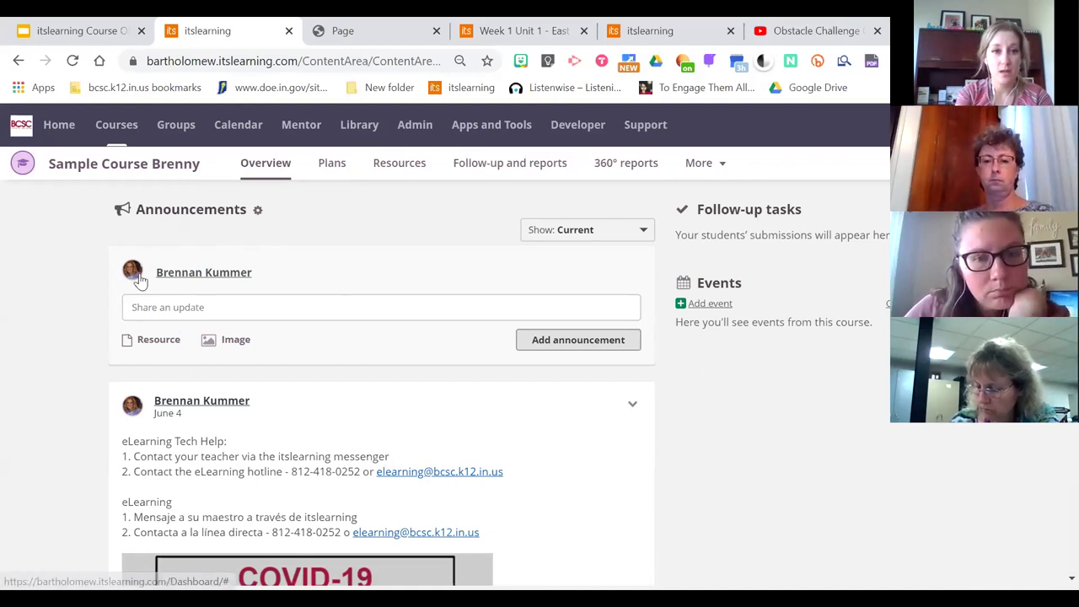
Draft an update reading 'Need help? Email me' plus the teacher's e-mail, then 'Folder of lessons'
{"action": "scroll", "coordinate": [732, 493], "scroll_direction": "down", "scroll_amount": 1}
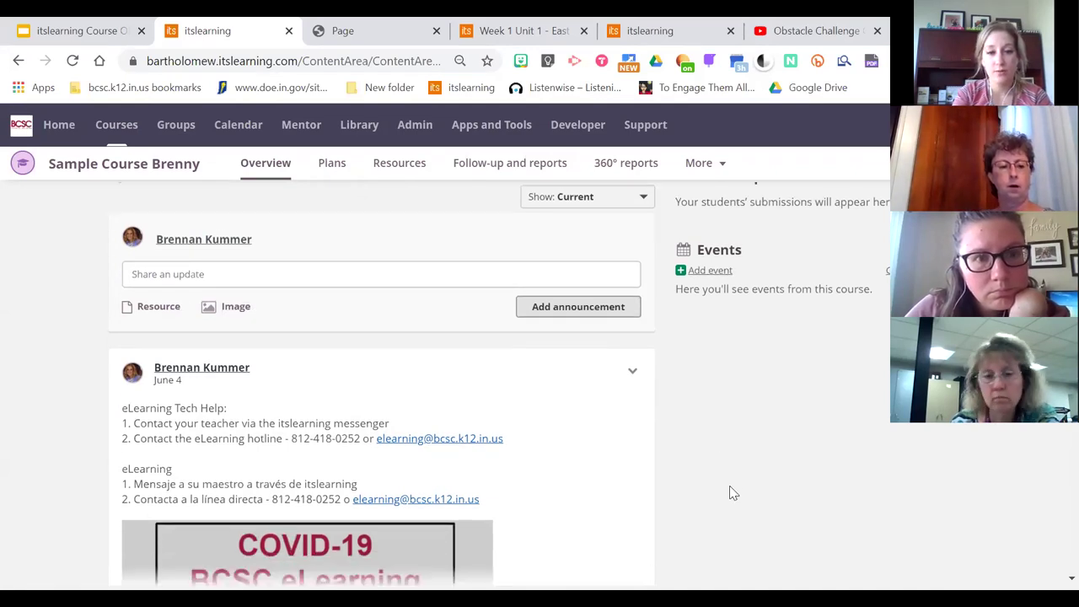
{"action": "scroll", "coordinate": [732, 494], "scroll_direction": "down", "scroll_amount": 4}
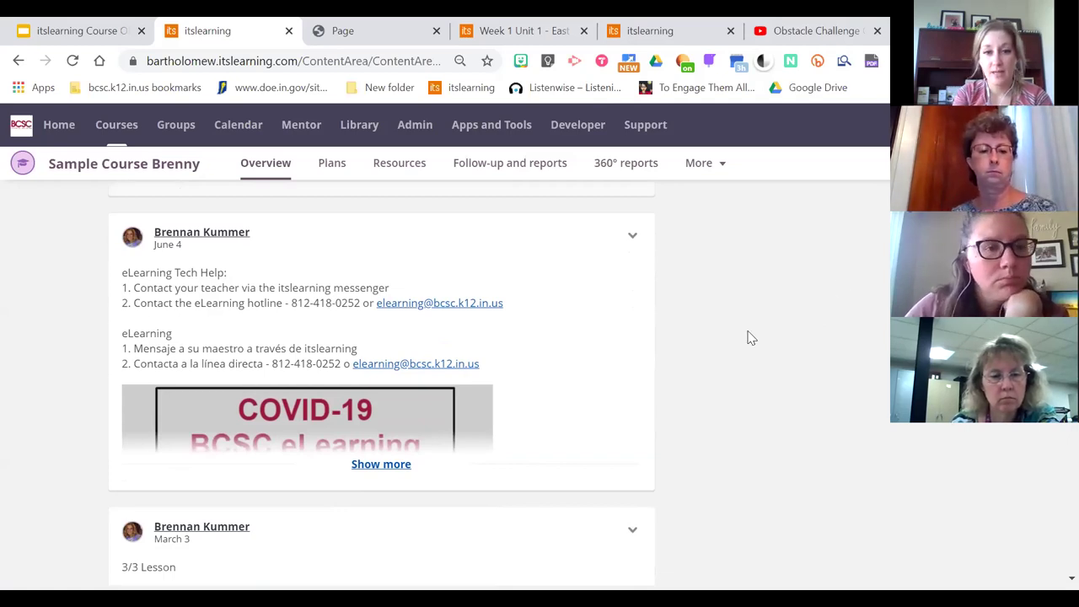
{"action": "scroll", "coordinate": [751, 337], "scroll_direction": "up", "scroll_amount": 3}
{"action": "left_click", "coordinate": [226, 245]}
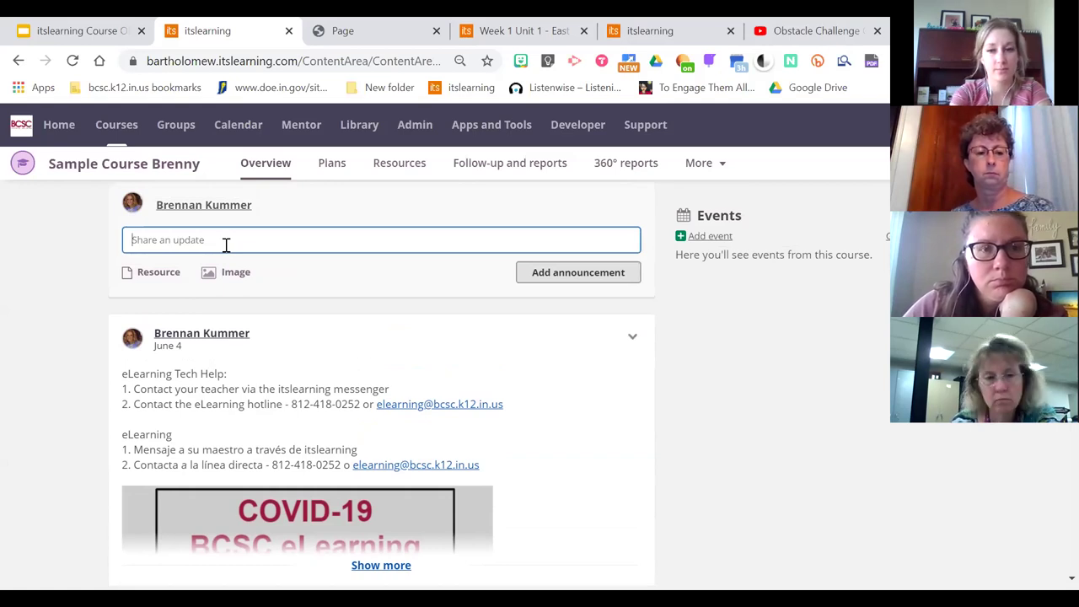
{"action": "type", "text": "NEWS"}
{"action": "key", "text": "BackSpace"}
{"action": "key", "text": "BackSpace"}
{"action": "key", "text": "BackSpace"}
{"action": "type", "text": "eed"}
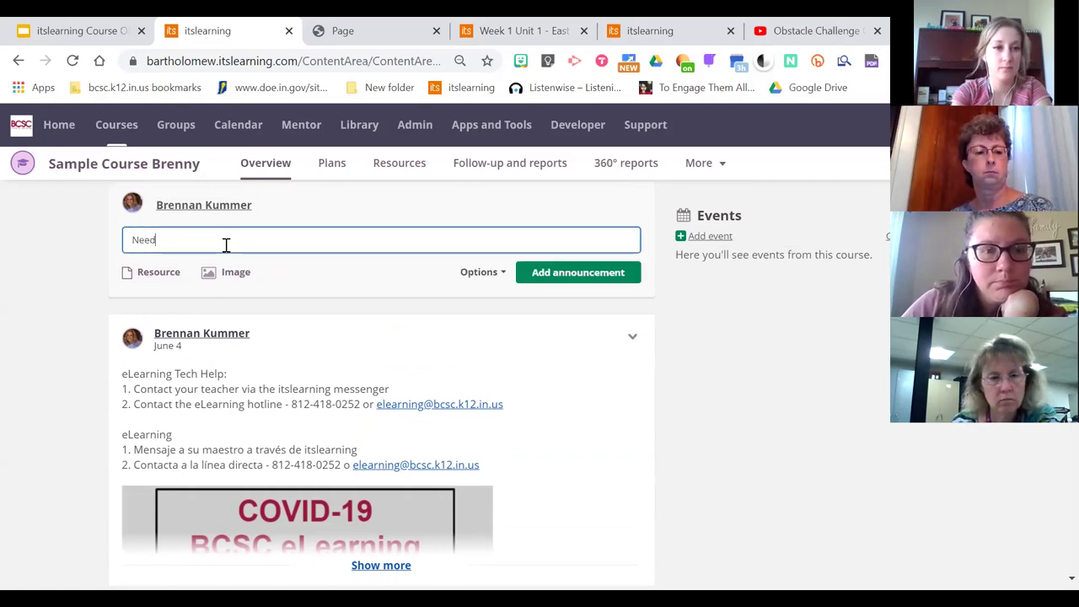
{"action": "type", "text": " help?"}
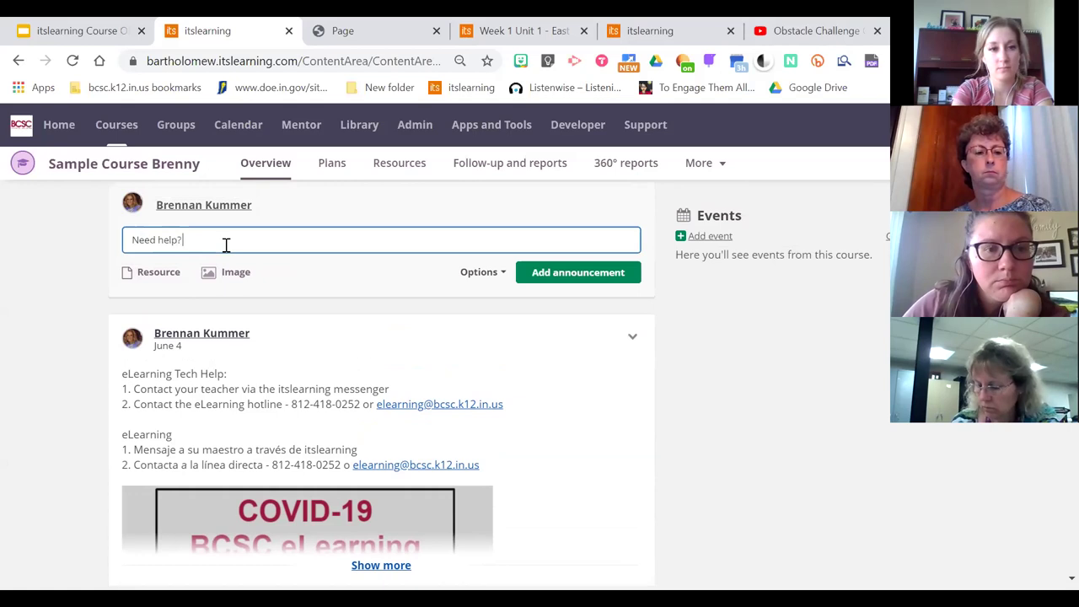
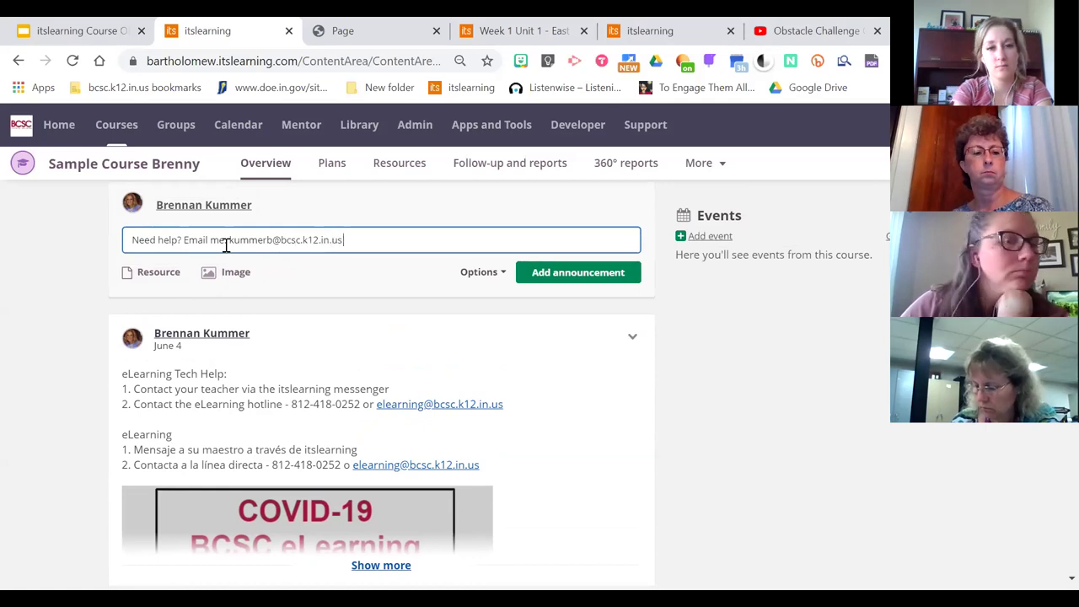
{"action": "key", "text": "Return"}
{"action": "type", "text": "Daily"}
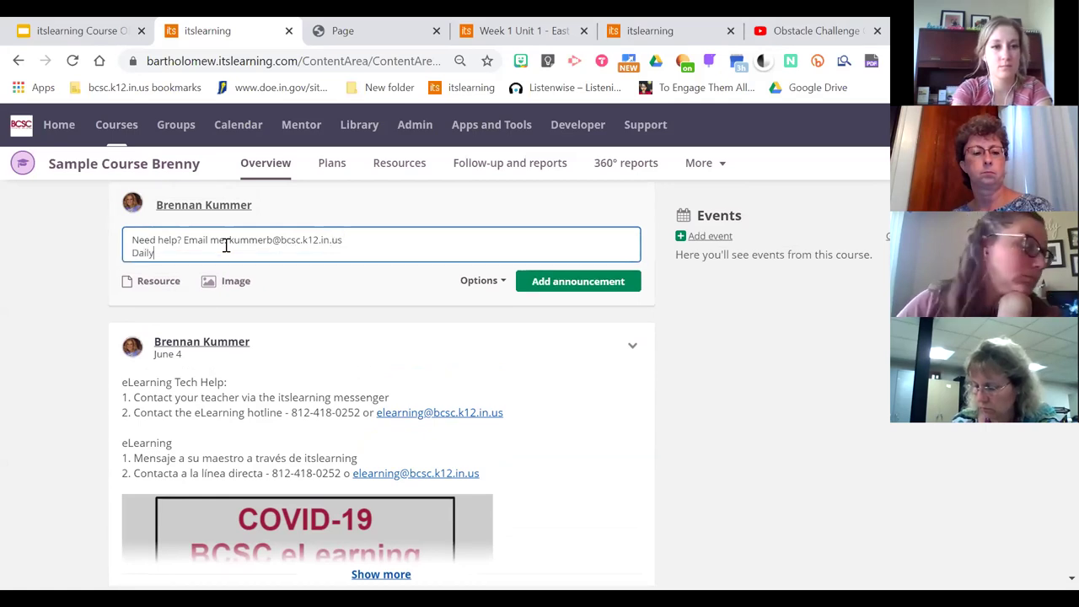
{"action": "type", "text": " lesson below"}
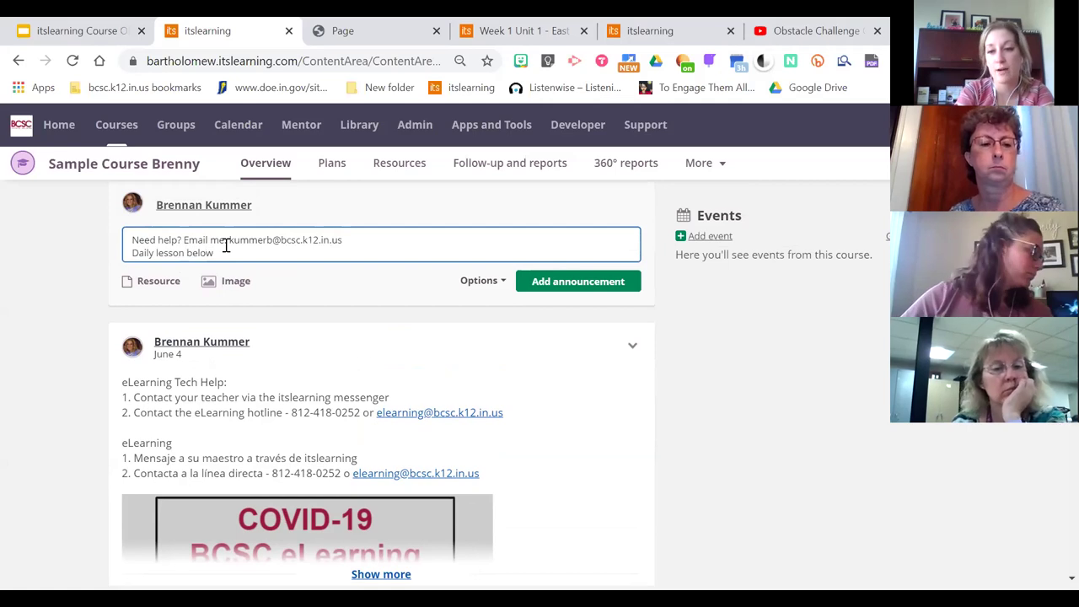
{"action": "key", "text": "BackSpace"}
{"action": "key", "text": "BackSpace"}
{"action": "key", "text": "BackSpace"}
{"action": "key", "text": "BackSpace"}
{"action": "key", "text": "BackSpace"}
{"action": "key", "text": "BackSpace"}
{"action": "key", "text": "BackSpace"}
{"action": "key", "text": "BackSpace"}
{"action": "key", "text": "BackSpace"}
{"action": "key", "text": "BackSpace"}
{"action": "key", "text": "BackSpace"}
{"action": "key", "text": "BackSpace"}
{"action": "key", "text": "BackSpace"}
{"action": "key", "text": "BackSpace"}
{"action": "key", "text": "BackSpace"}
{"action": "key", "text": "BackSpace"}
{"action": "key", "text": "BackSpace"}
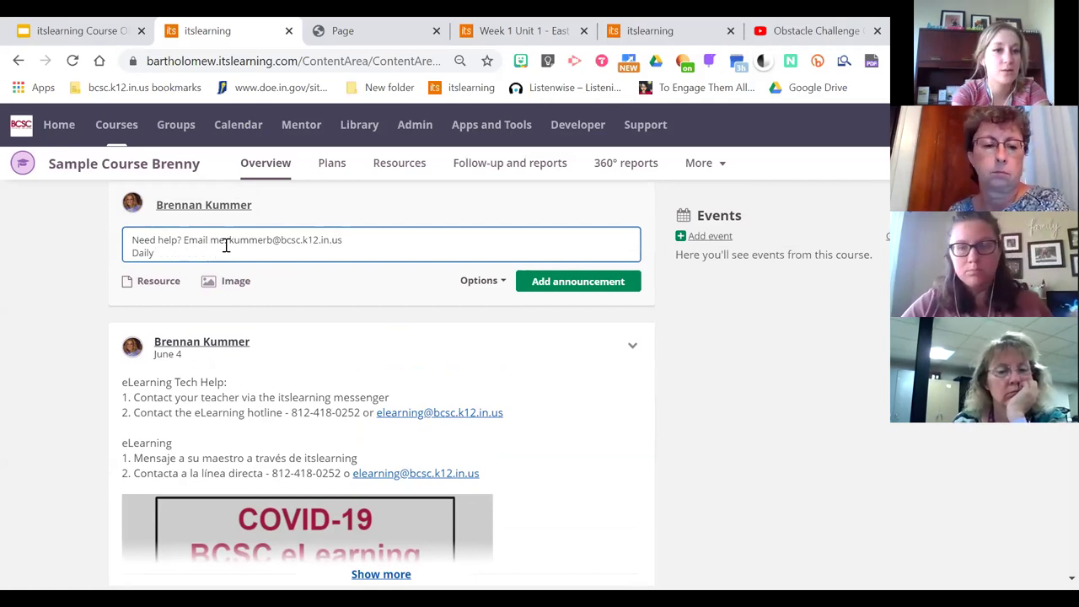
{"action": "type", "text": "Fol"}
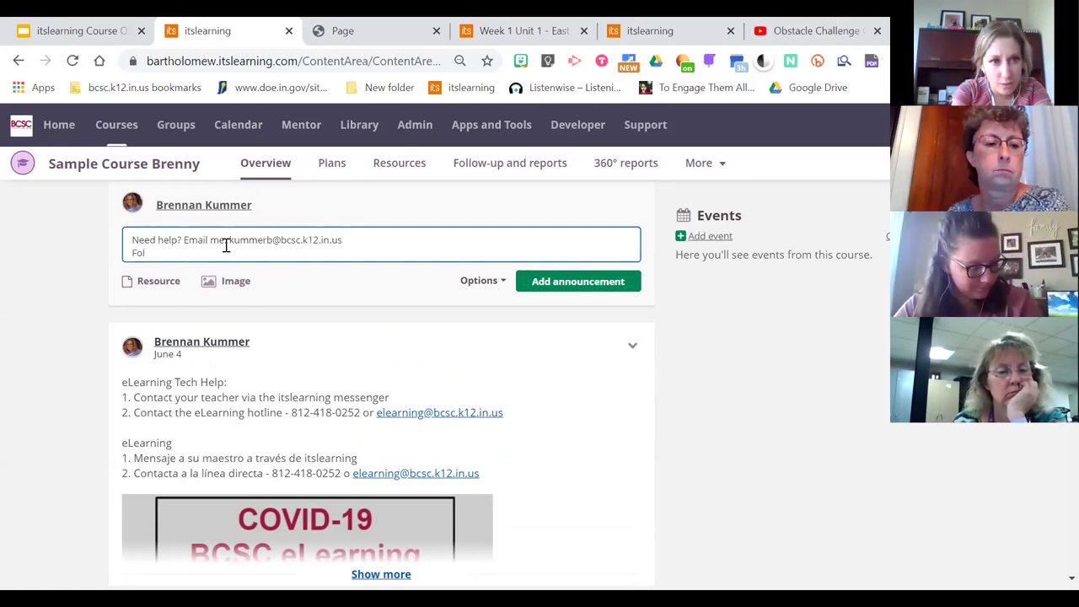
{"action": "type", "text": "der of lessons"}
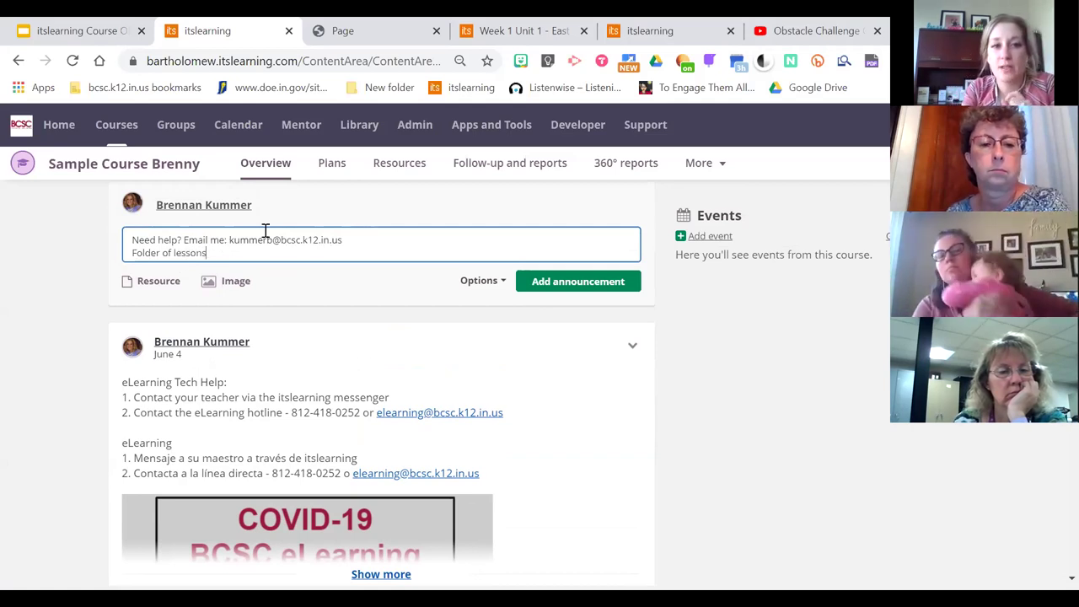
Link the Week 1 Unit 1 - East Asia folder to the draft announcement
{"action": "left_click", "coordinate": [152, 282]}
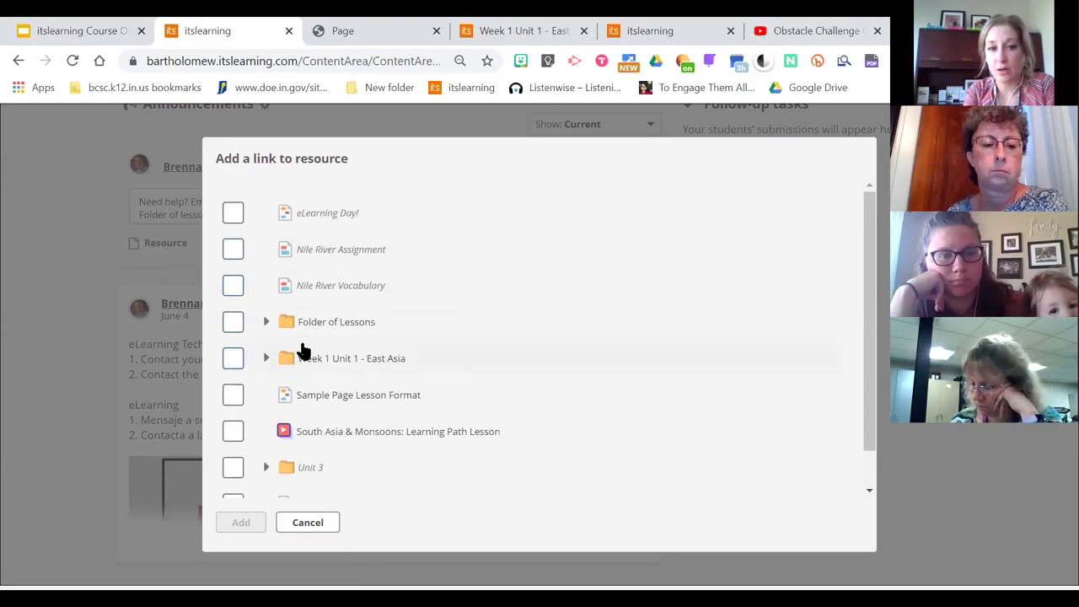
{"action": "left_click", "coordinate": [234, 359]}
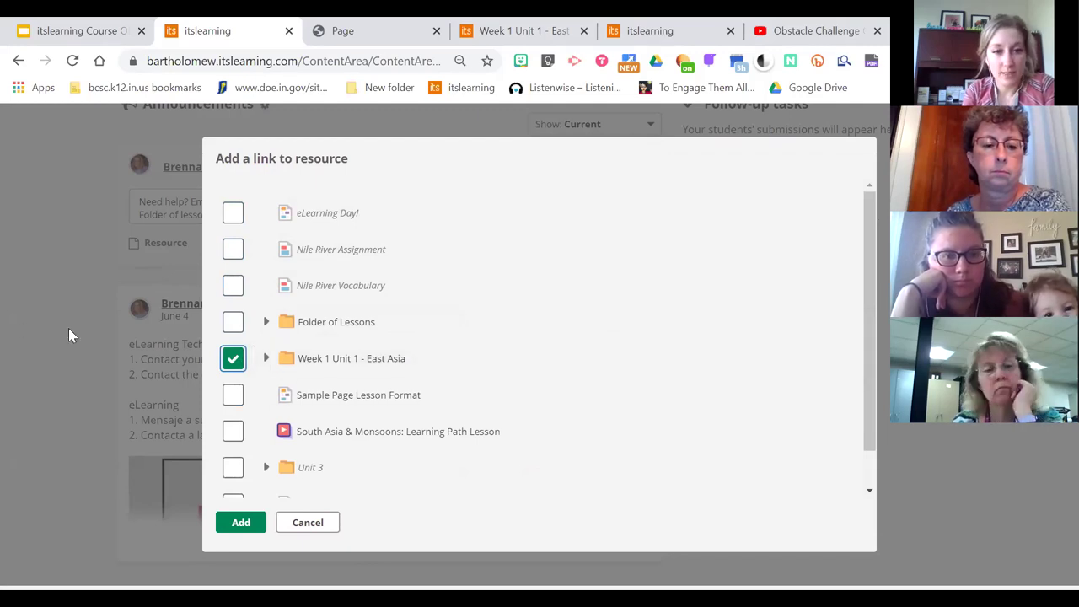
{"action": "left_click", "coordinate": [241, 523]}
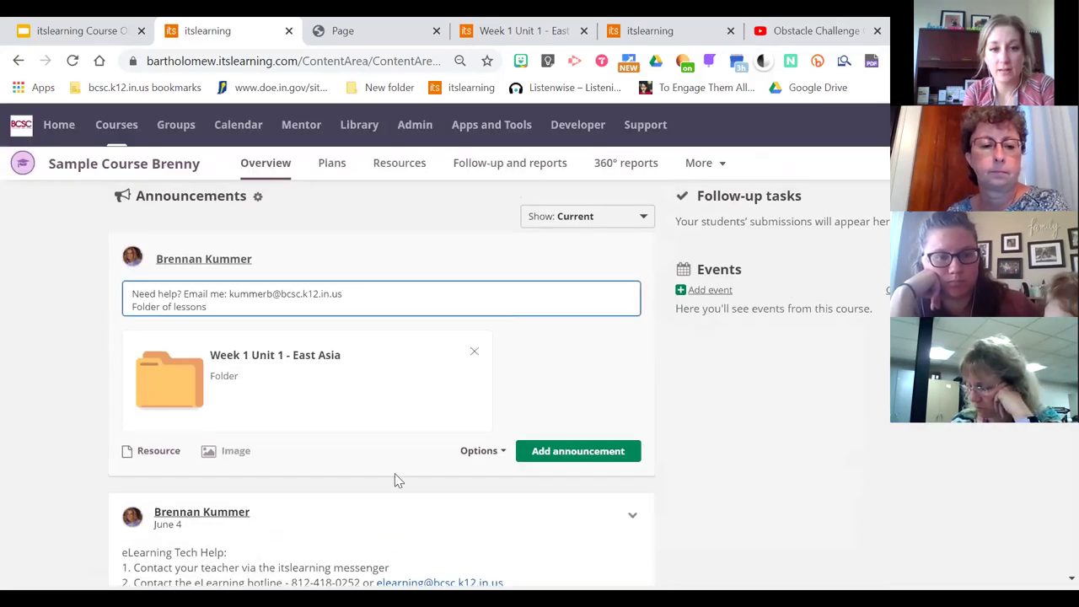
Post the announcement to the course and review the new post's options menu
{"action": "left_click", "coordinate": [553, 451]}
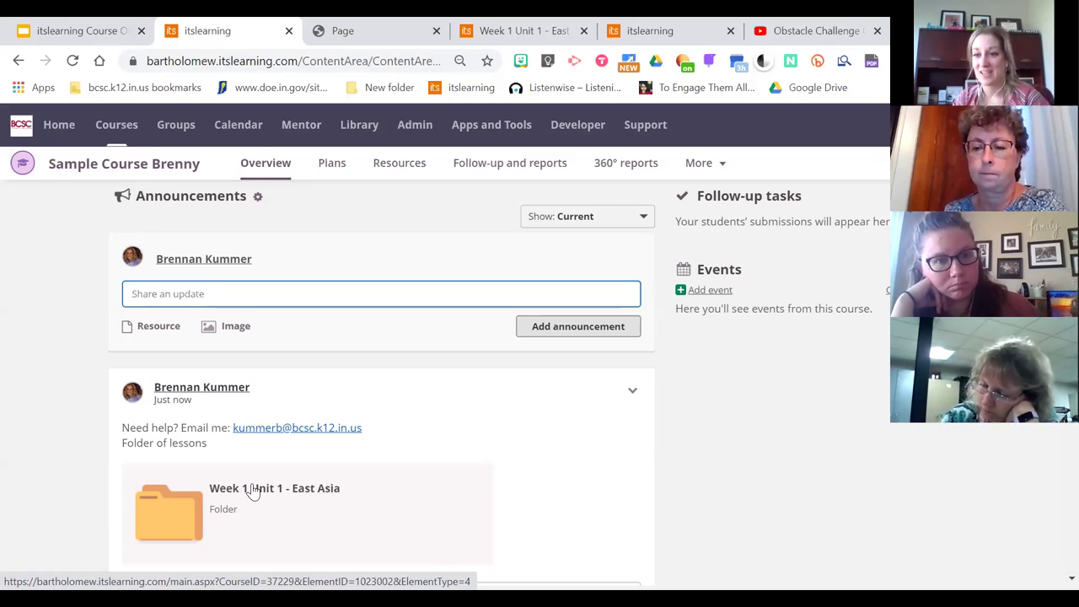
{"action": "scroll", "coordinate": [253, 492], "scroll_direction": "down", "scroll_amount": 2}
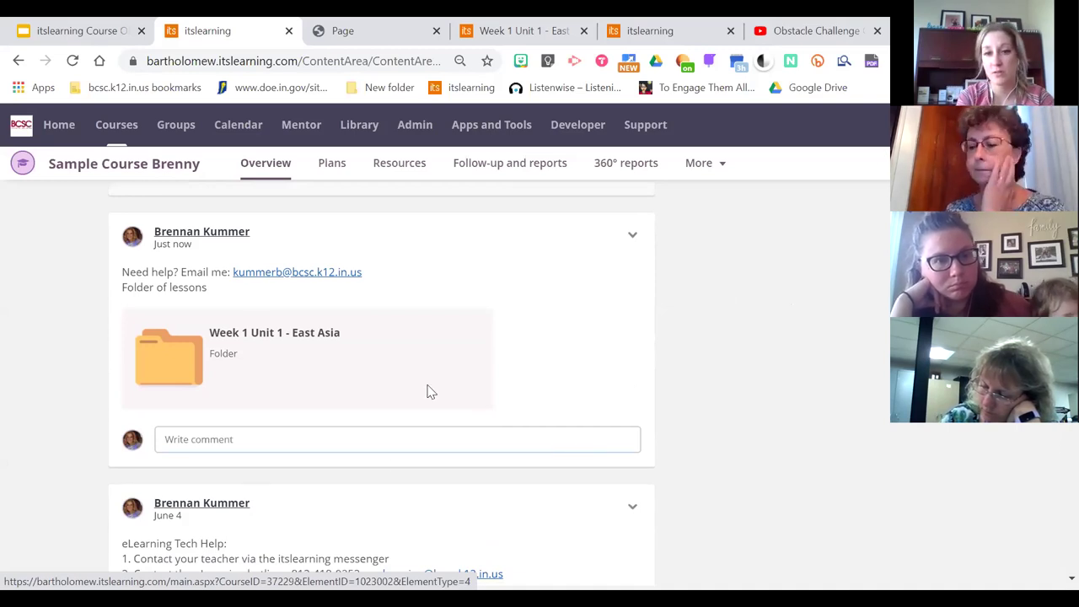
{"action": "left_click", "coordinate": [633, 236]}
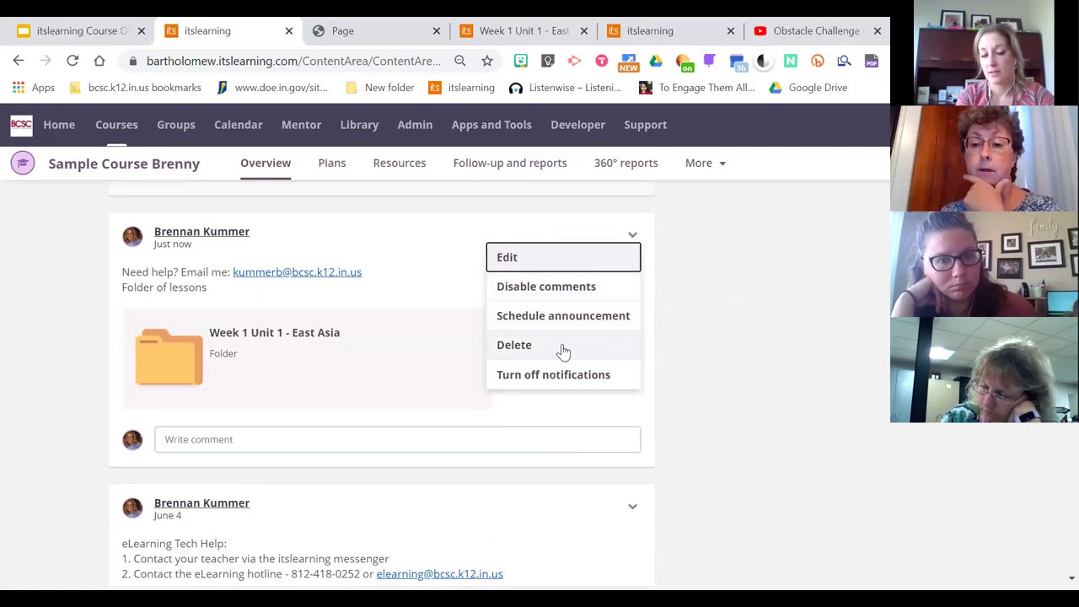
{"action": "left_click", "coordinate": [760, 379]}
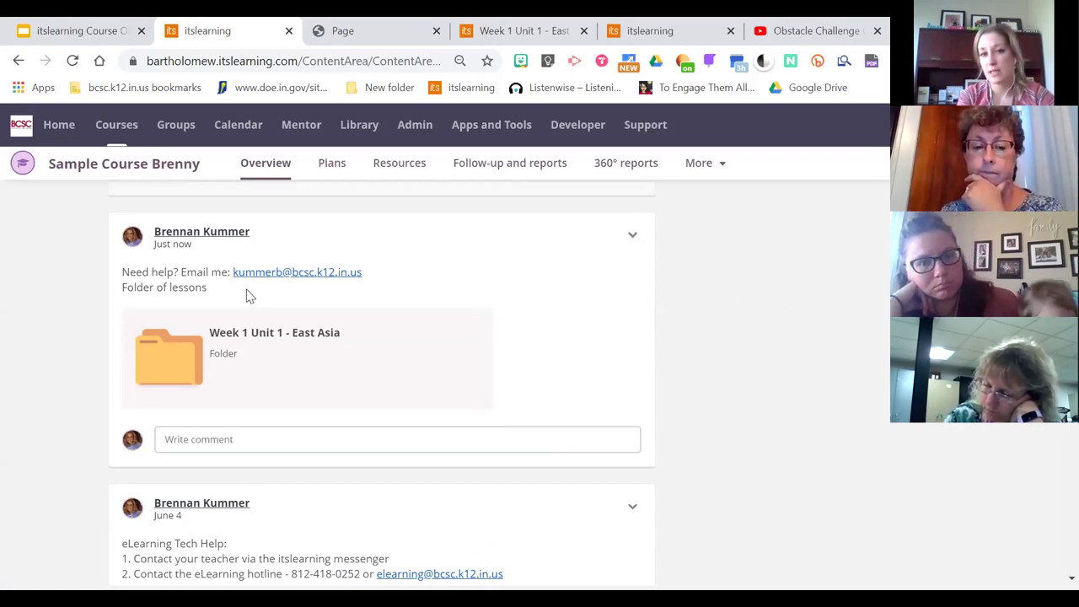
{"action": "left_click", "coordinate": [317, 438]}
{"action": "left_click", "coordinate": [633, 235]}
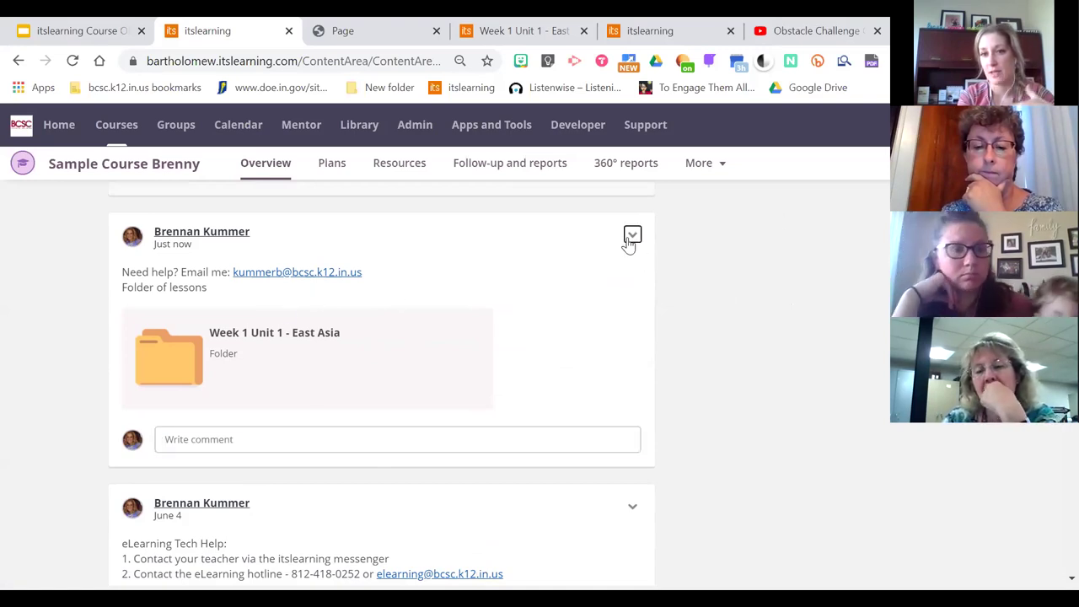
{"action": "left_click", "coordinate": [750, 298]}
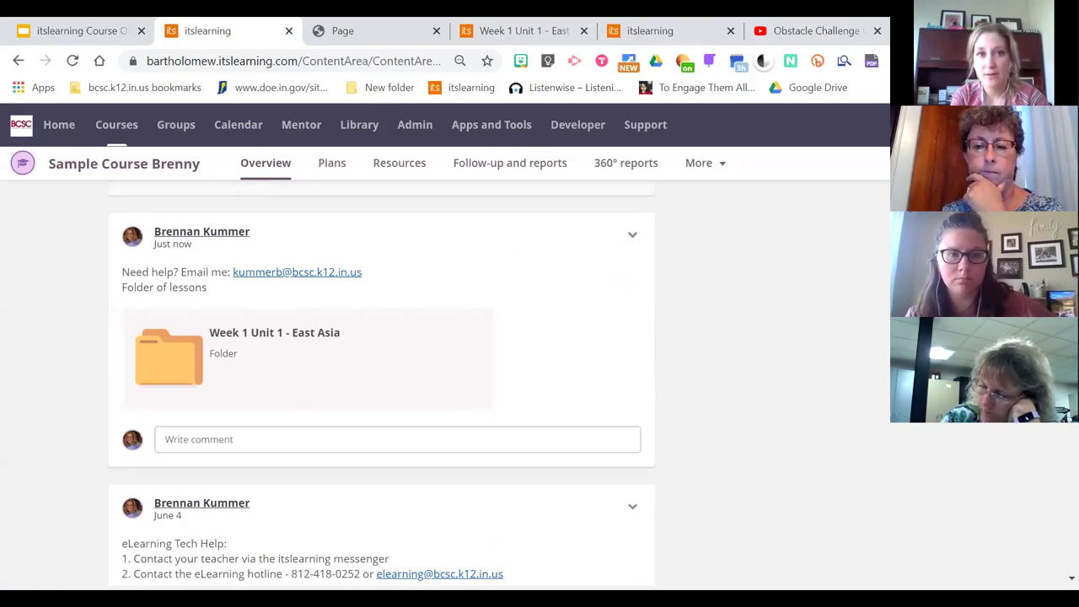
Return to the Google Slides deck and close the Publish to the web settings
{"action": "left_click", "coordinate": [80, 30]}
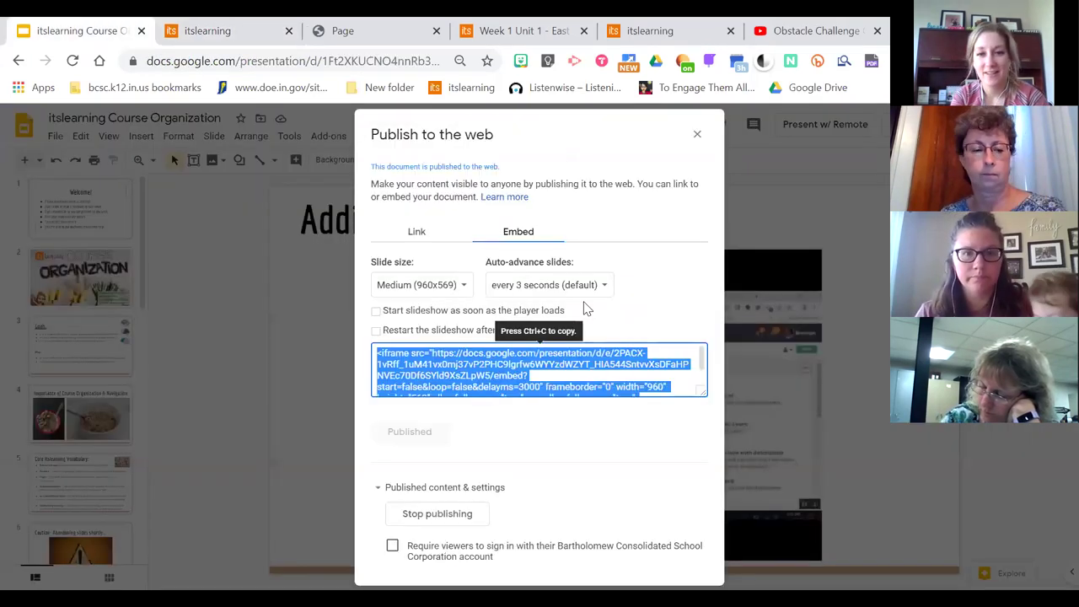
{"action": "left_click", "coordinate": [230, 290]}
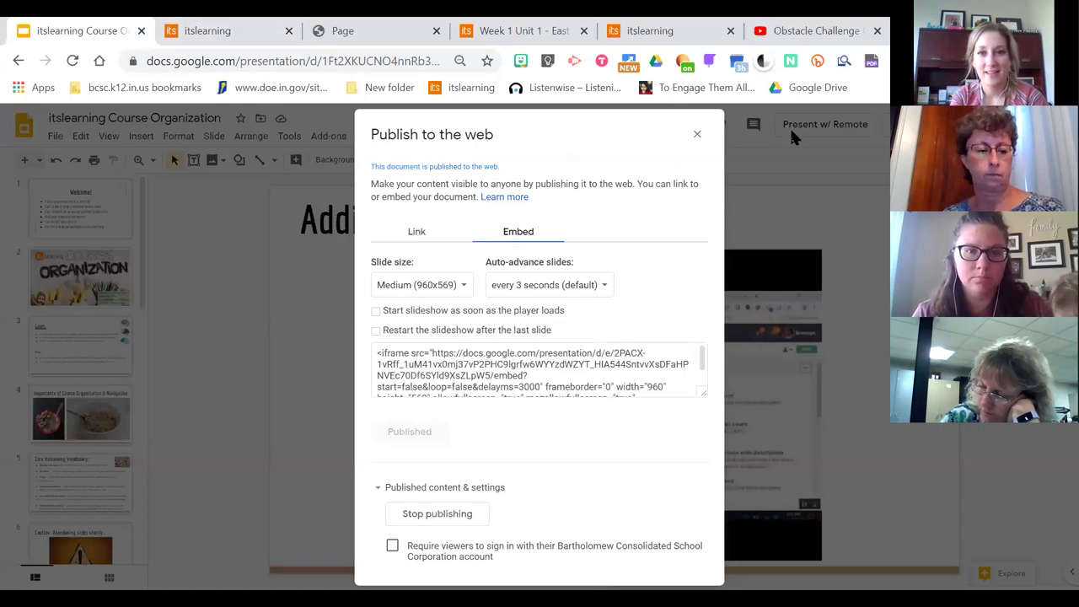
{"action": "left_click", "coordinate": [696, 139]}
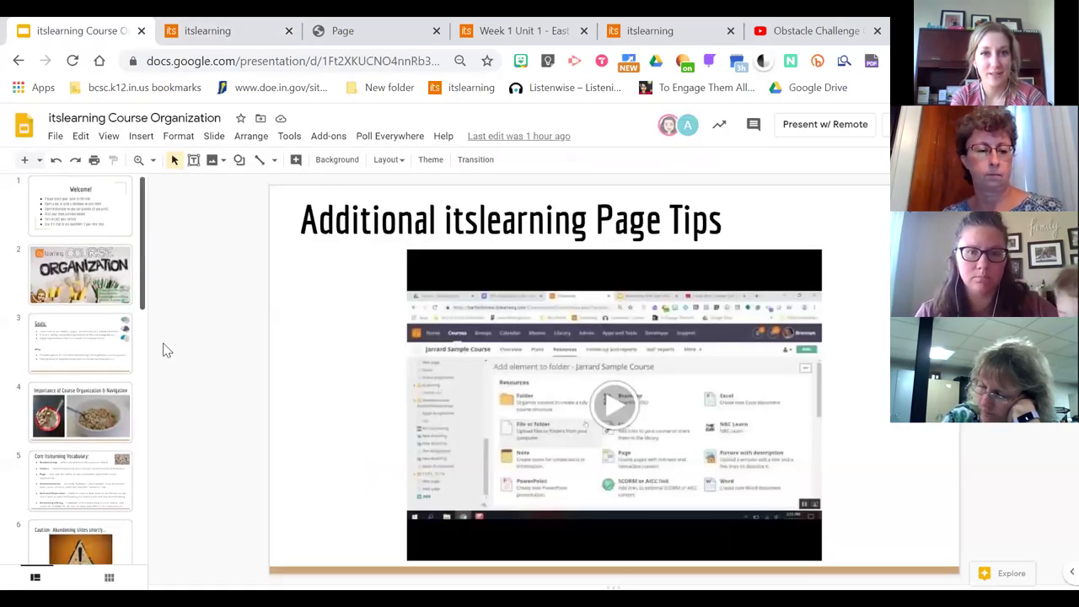
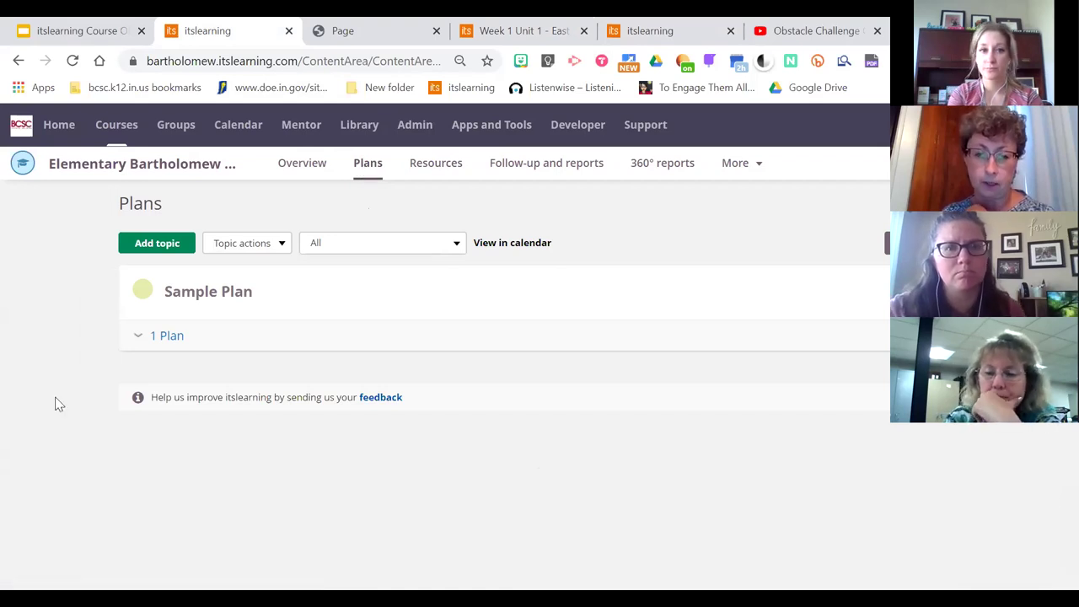
Expand the Sample Plan topic, then switch to the Elementary Course Template by searching courses for 'elem'
{"action": "left_click", "coordinate": [168, 337]}
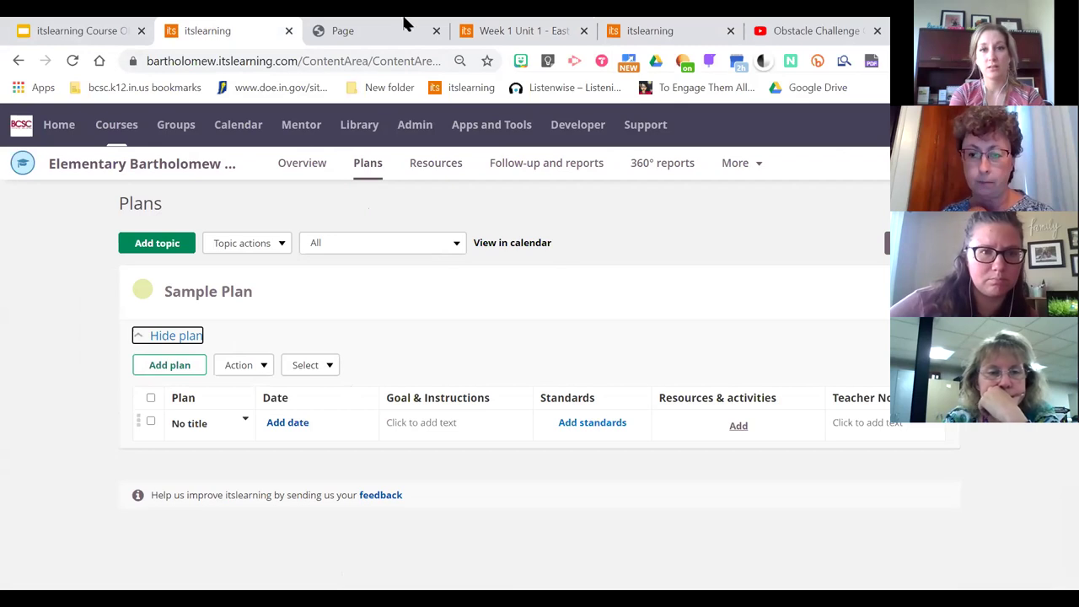
{"action": "left_click", "coordinate": [105, 125]}
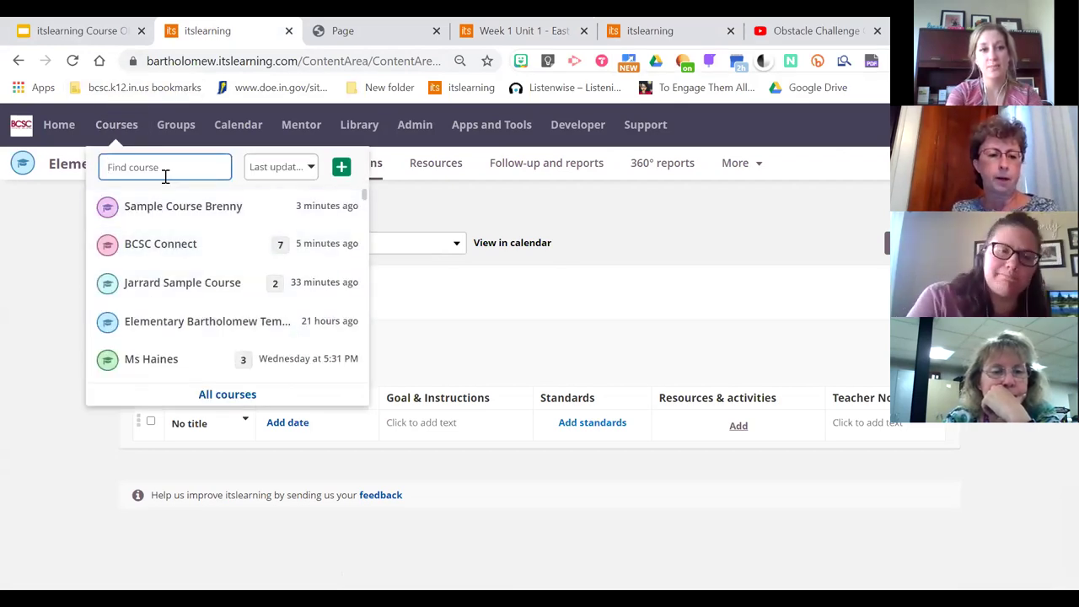
{"action": "type", "text": "elem"}
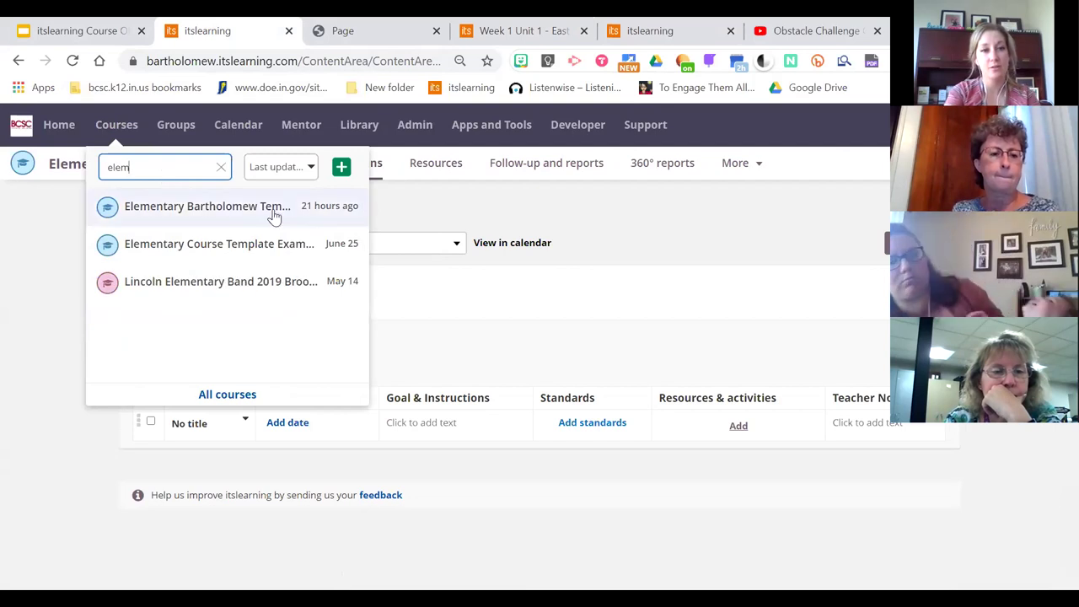
{"action": "left_click", "coordinate": [278, 244]}
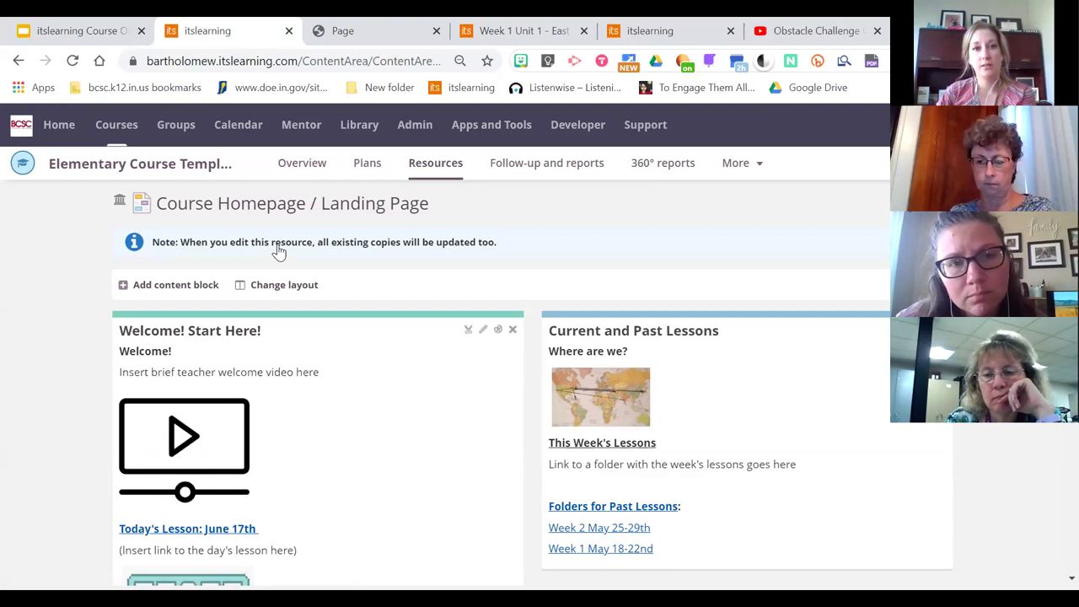
Check the template course's empty Plans and Overview, starting a new topic but cancelling it
{"action": "left_click", "coordinate": [373, 174]}
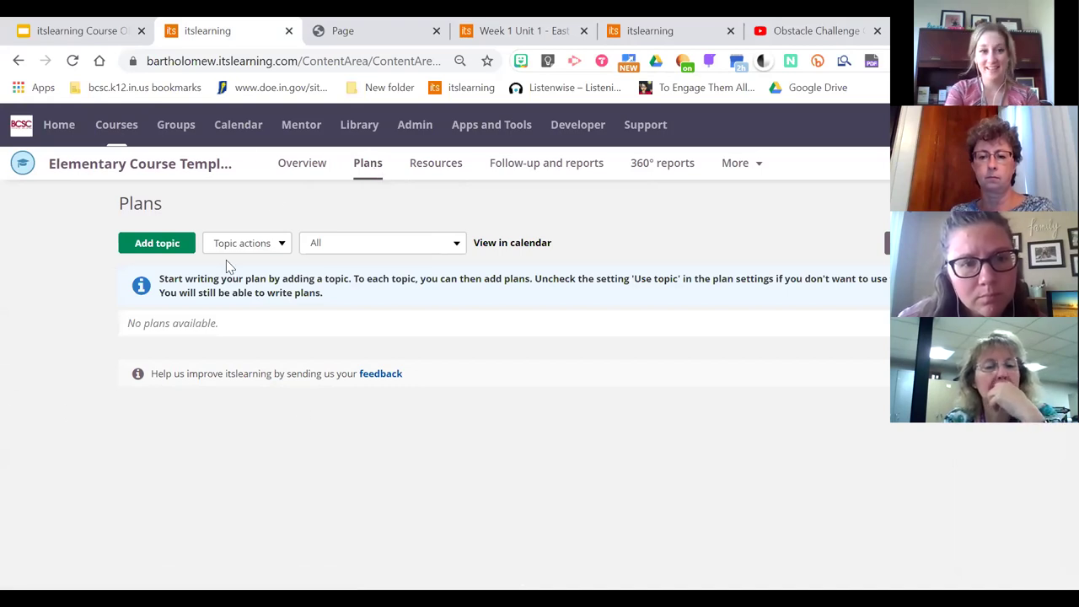
{"action": "left_click", "coordinate": [301, 165]}
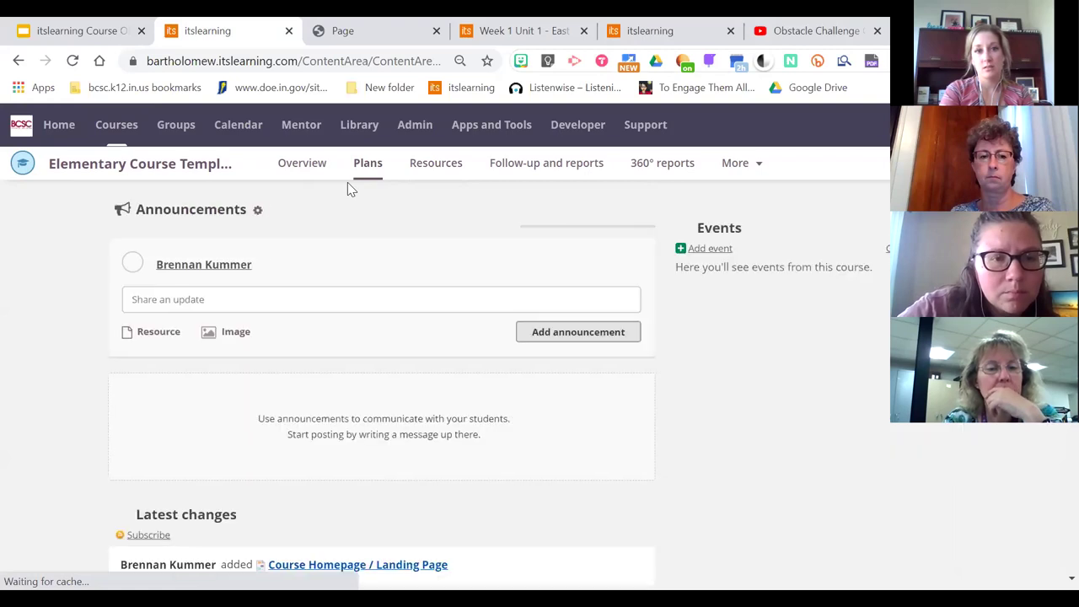
{"action": "left_click", "coordinate": [379, 179]}
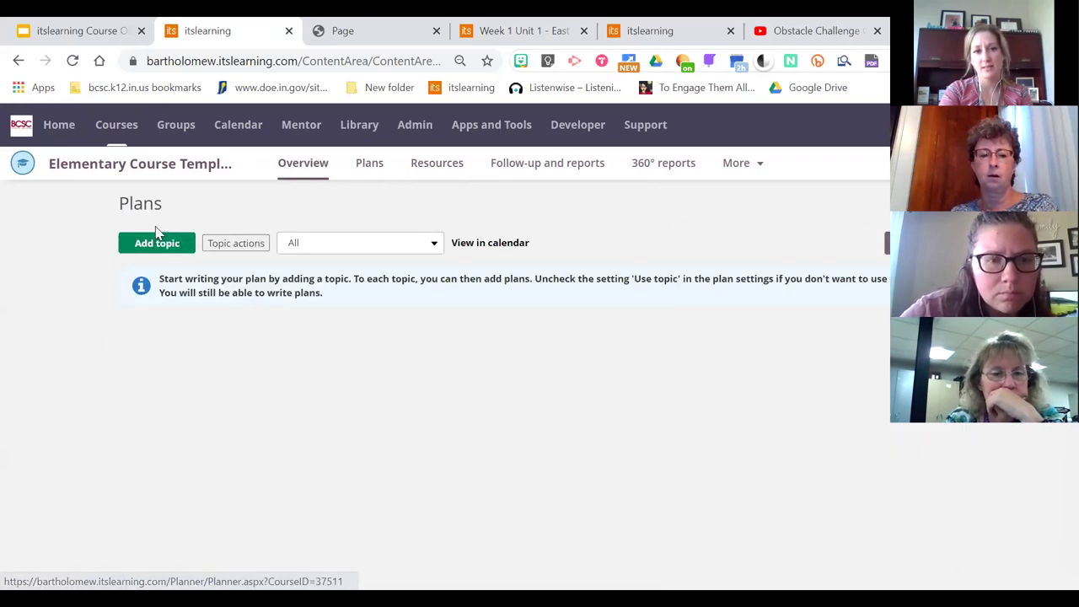
{"action": "left_click", "coordinate": [158, 242]}
{"action": "left_click", "coordinate": [516, 397]}
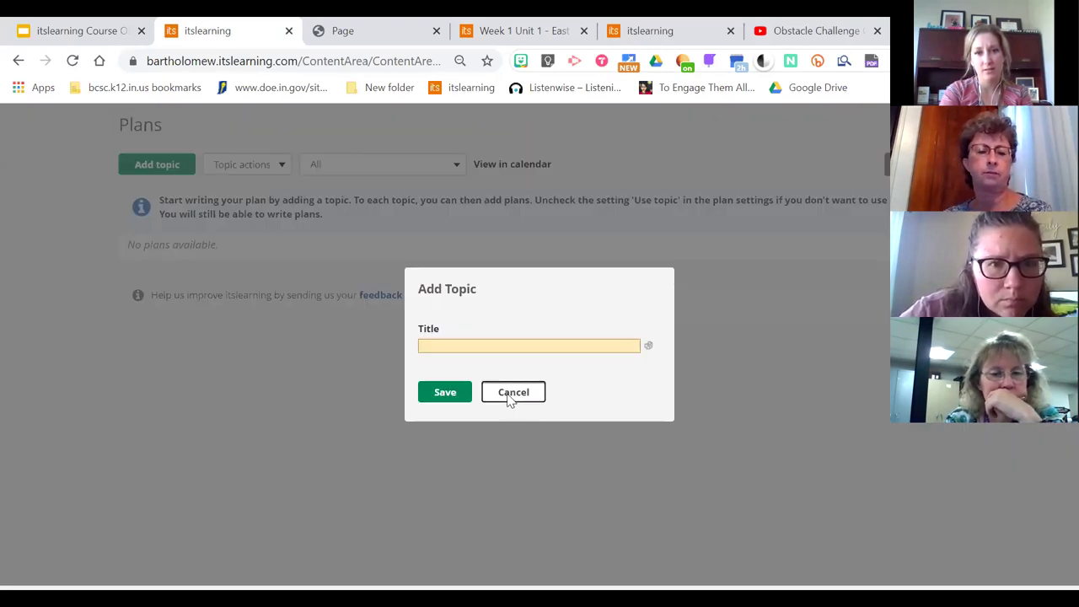
Switch to the browser tab with the BCSC Connect course's Resources folder
{"action": "left_click", "coordinate": [484, 23]}
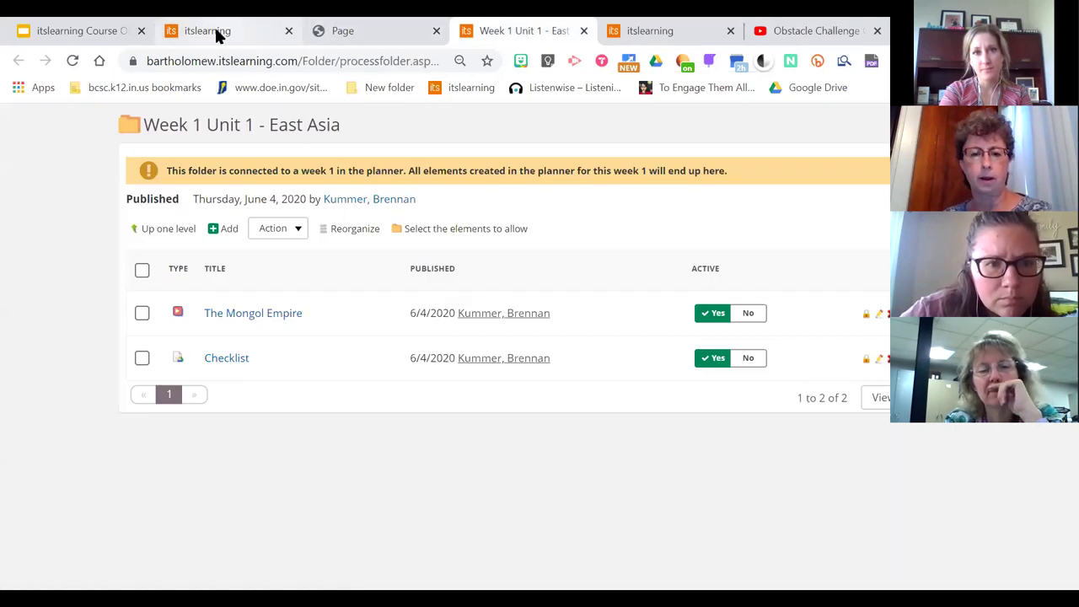
{"action": "left_click", "coordinate": [215, 32]}
{"action": "left_click", "coordinate": [643, 30]}
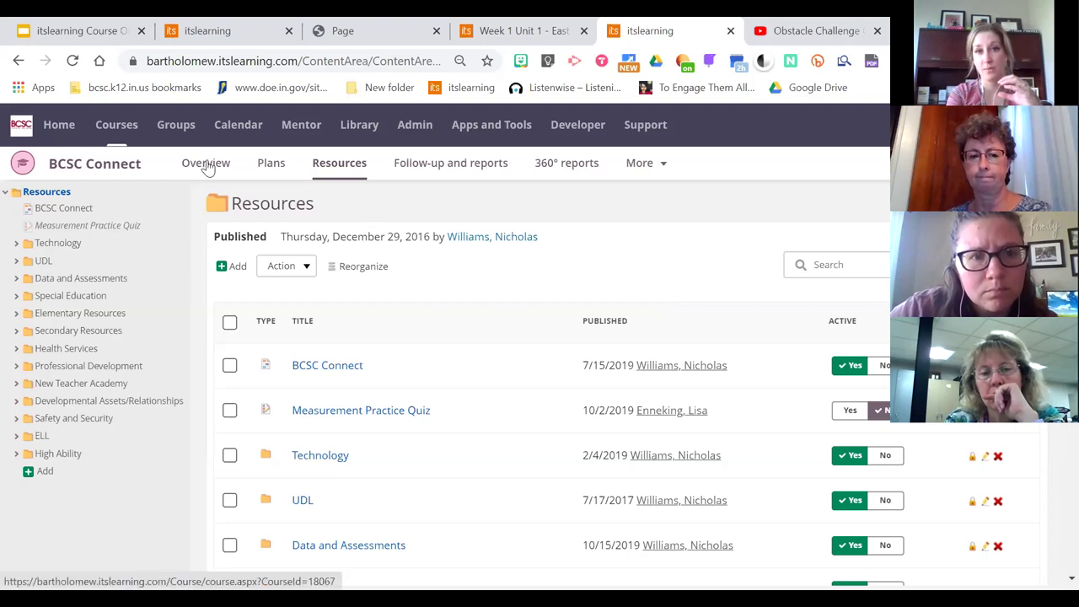
Open the Jarrard Sample Course via a 'jarr' course search and show its Overview page
{"action": "left_click", "coordinate": [193, 25]}
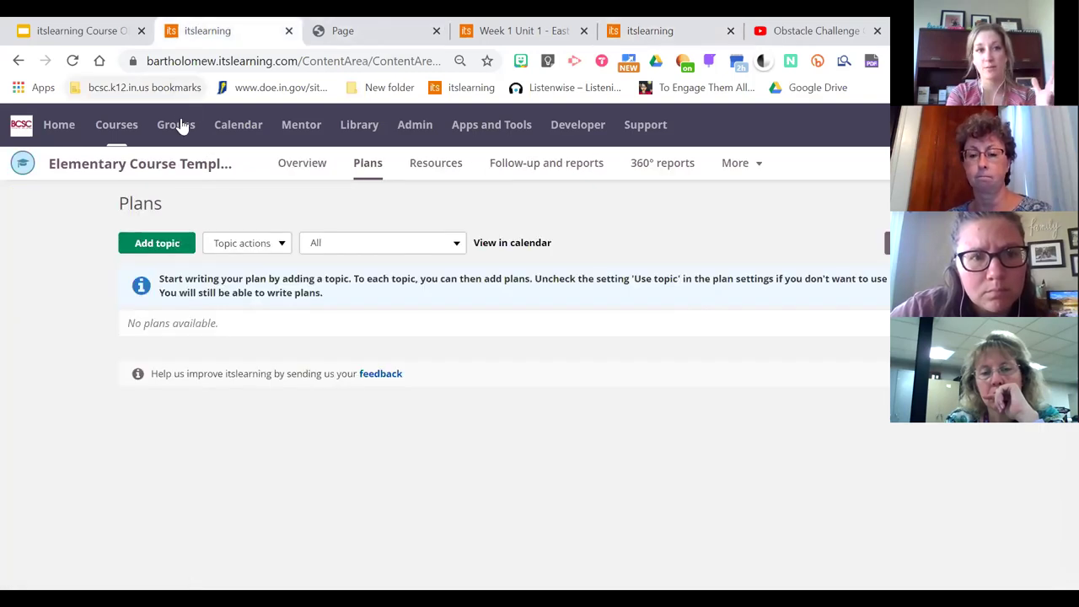
{"action": "left_click", "coordinate": [115, 128]}
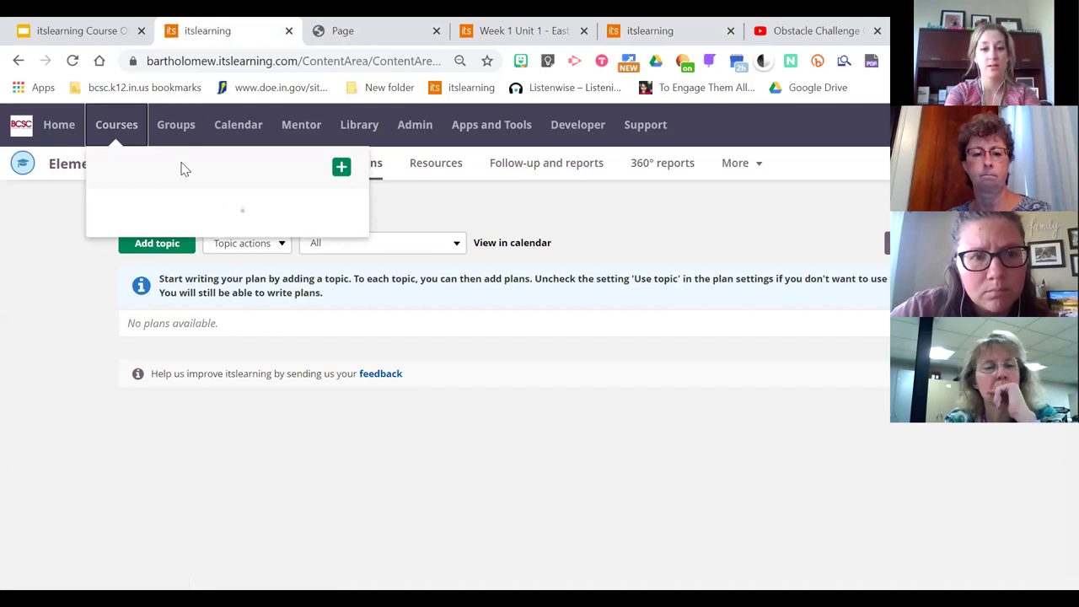
{"action": "type", "text": "jarr"}
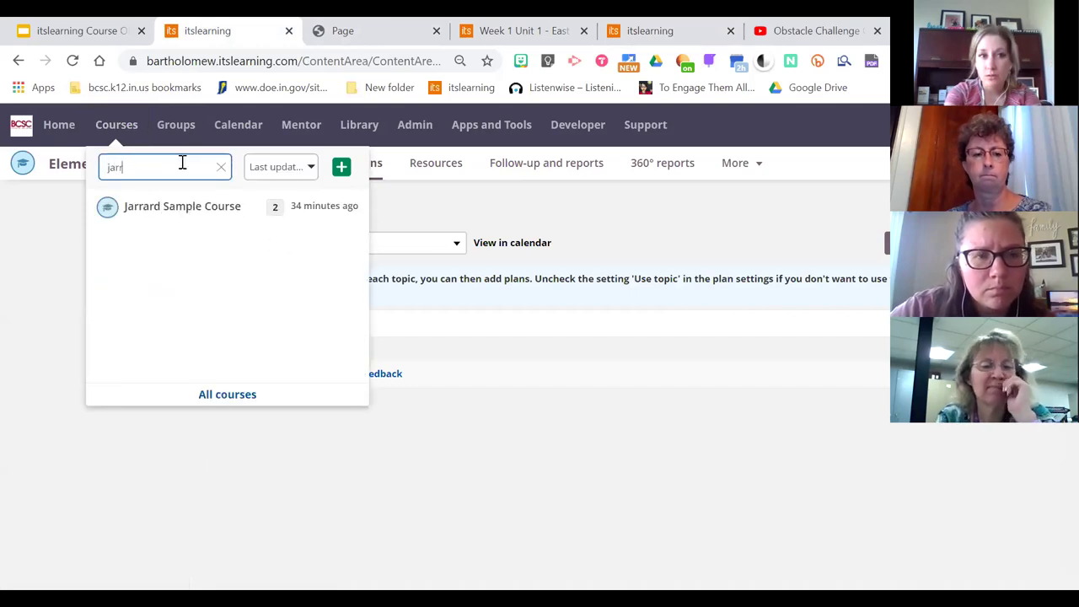
{"action": "left_click", "coordinate": [184, 203]}
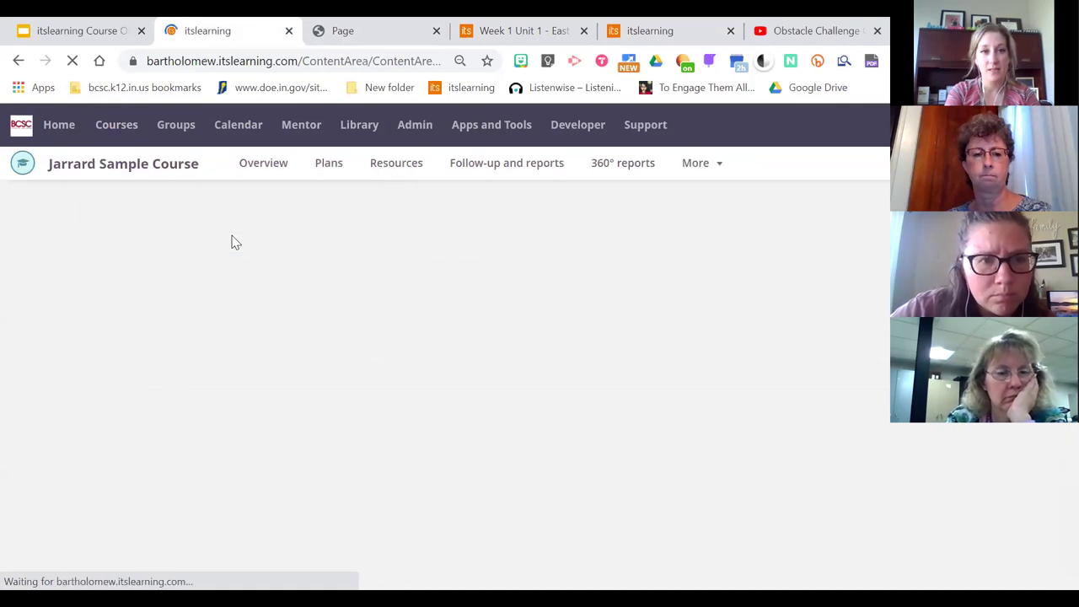
{"action": "left_click", "coordinate": [275, 169]}
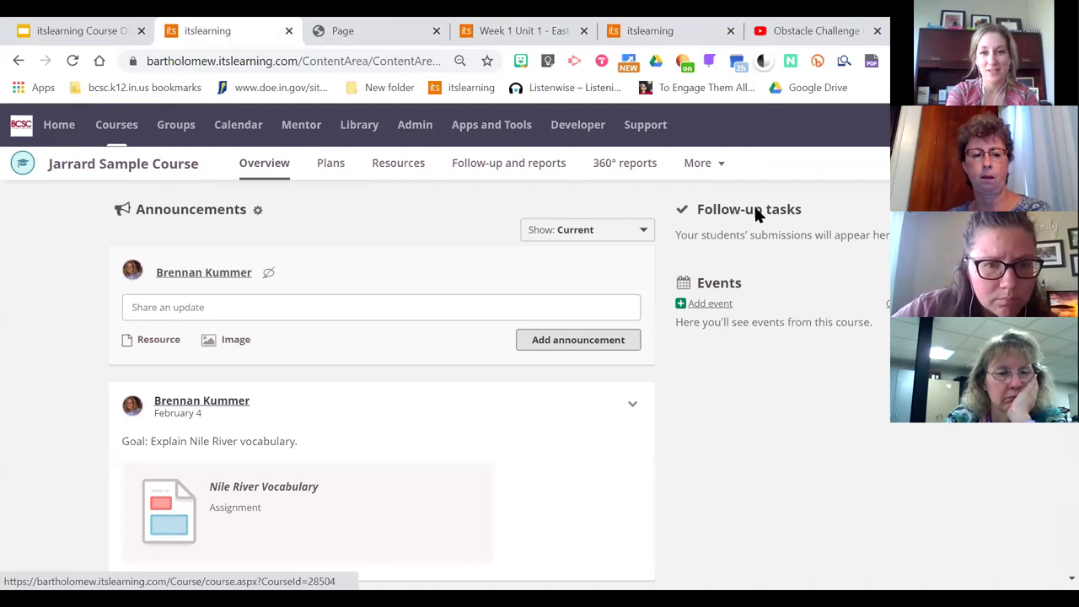
Change the eLearning Week 6 plan's stop date to Jul 24 11:00 PM, keeping the Apr 27 7:00 AM start
{"action": "left_click", "coordinate": [319, 166]}
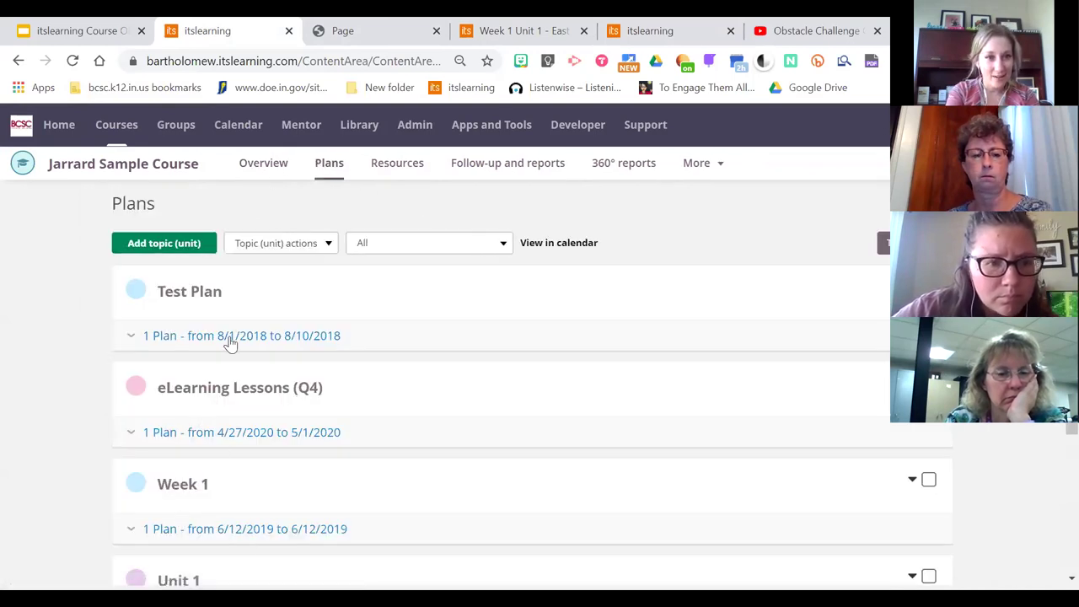
{"action": "left_click", "coordinate": [222, 435]}
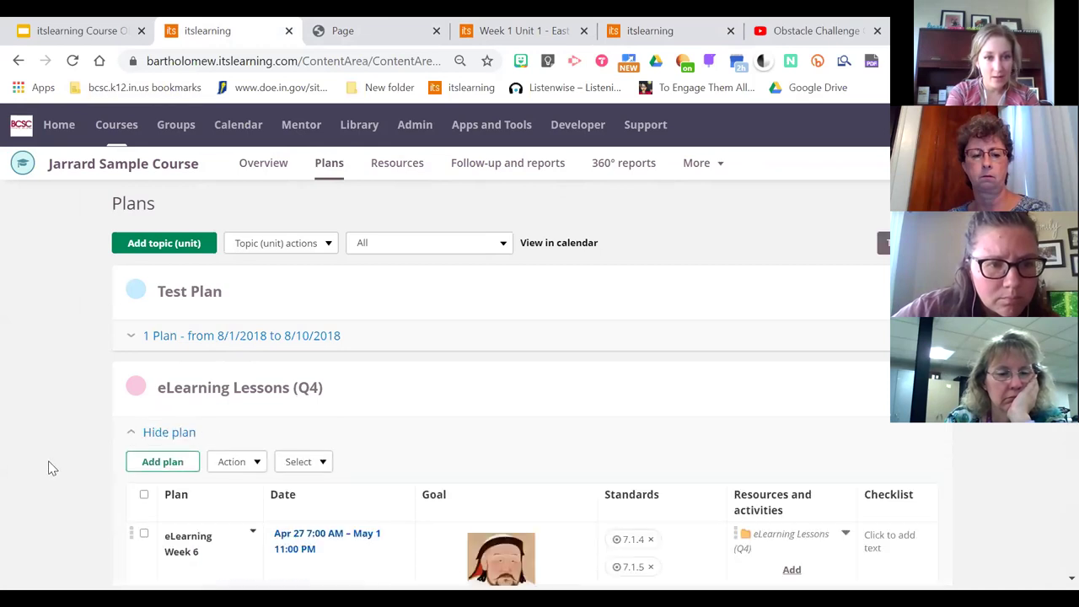
{"action": "scroll", "coordinate": [48, 468], "scroll_direction": "down", "scroll_amount": 3}
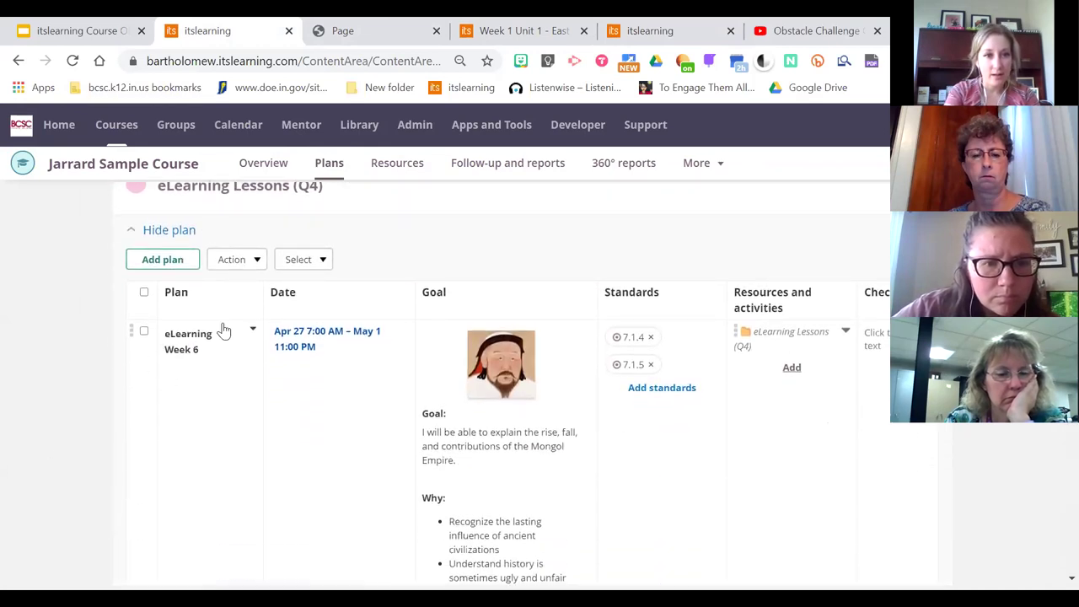
{"action": "left_click", "coordinate": [316, 339]}
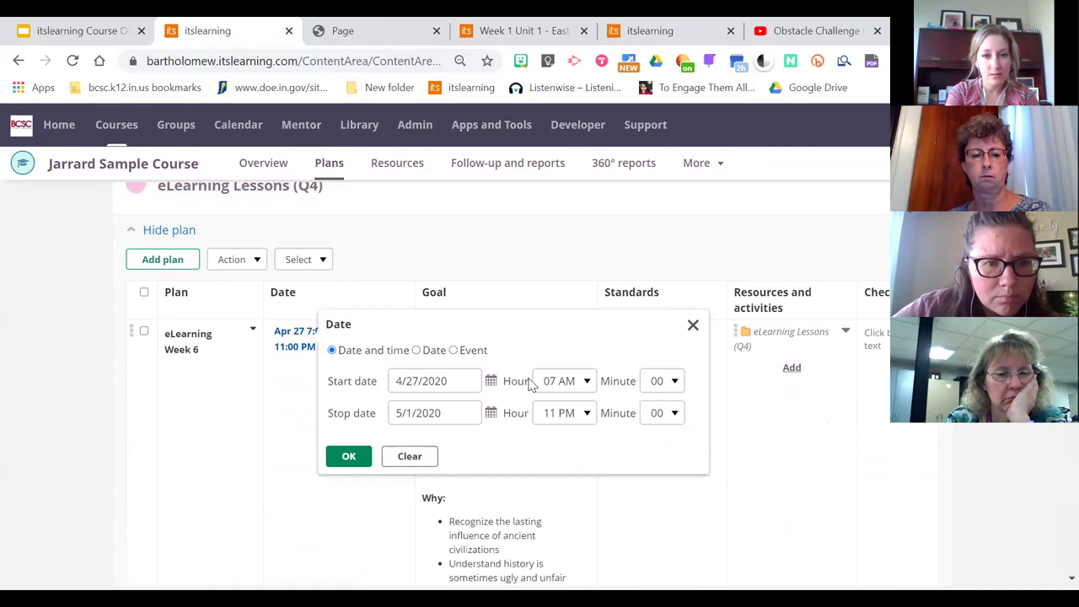
{"action": "left_click", "coordinate": [453, 414]}
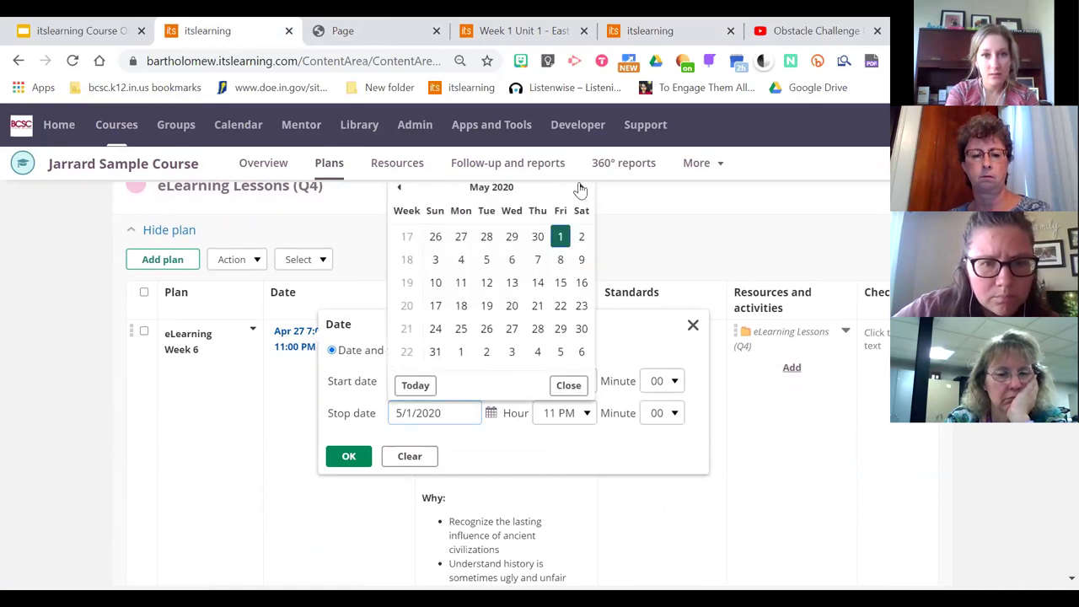
{"action": "left_click", "coordinate": [581, 187]}
{"action": "left_click", "coordinate": [580, 187]}
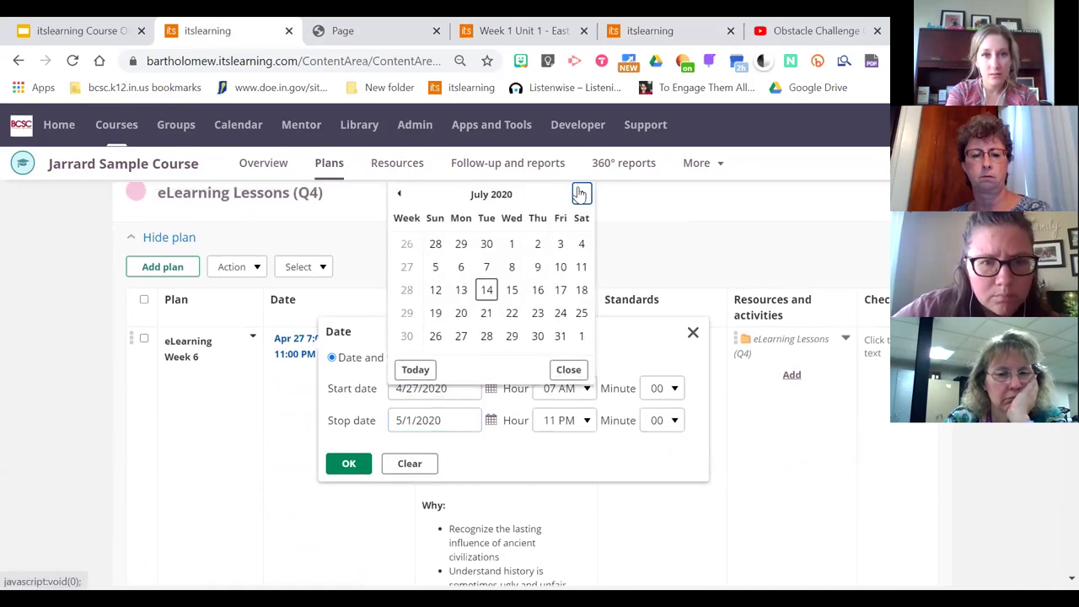
{"action": "left_click", "coordinate": [559, 314]}
{"action": "left_click", "coordinate": [349, 464]}
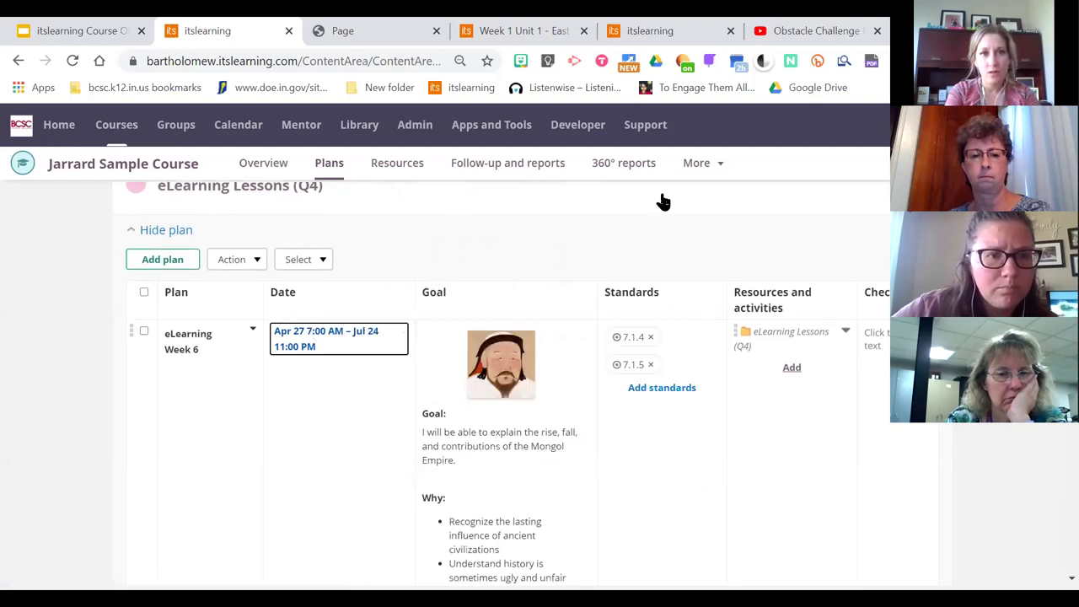
{"action": "left_click", "coordinate": [263, 166]}
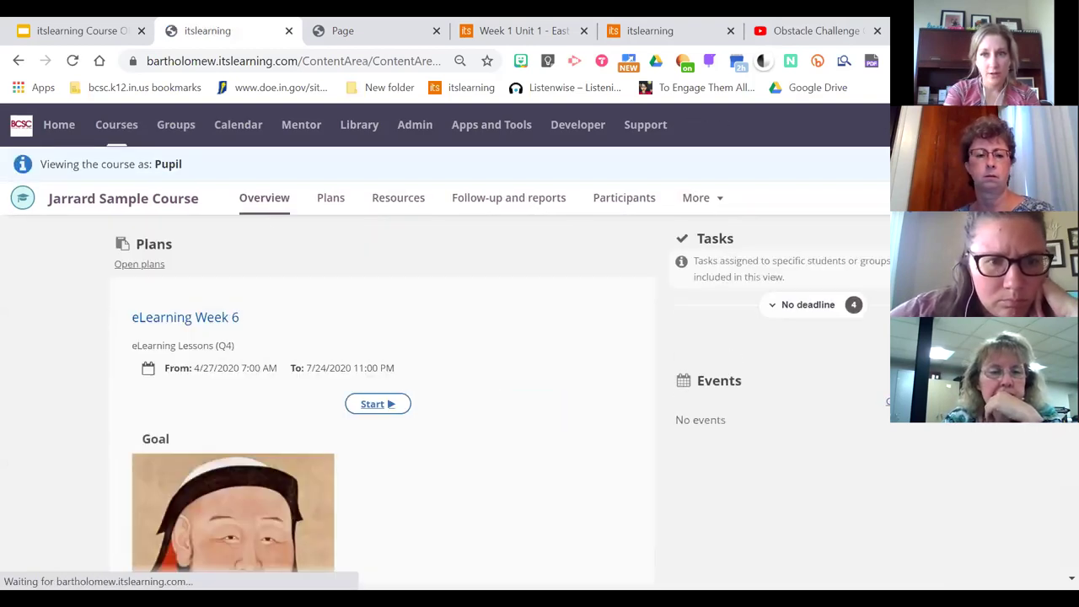
As a pupil, start eLearning Week 6, browse its Goal and Standards, then show the course Plans list
{"action": "scroll", "coordinate": [500, 401], "scroll_direction": "down", "scroll_amount": 2}
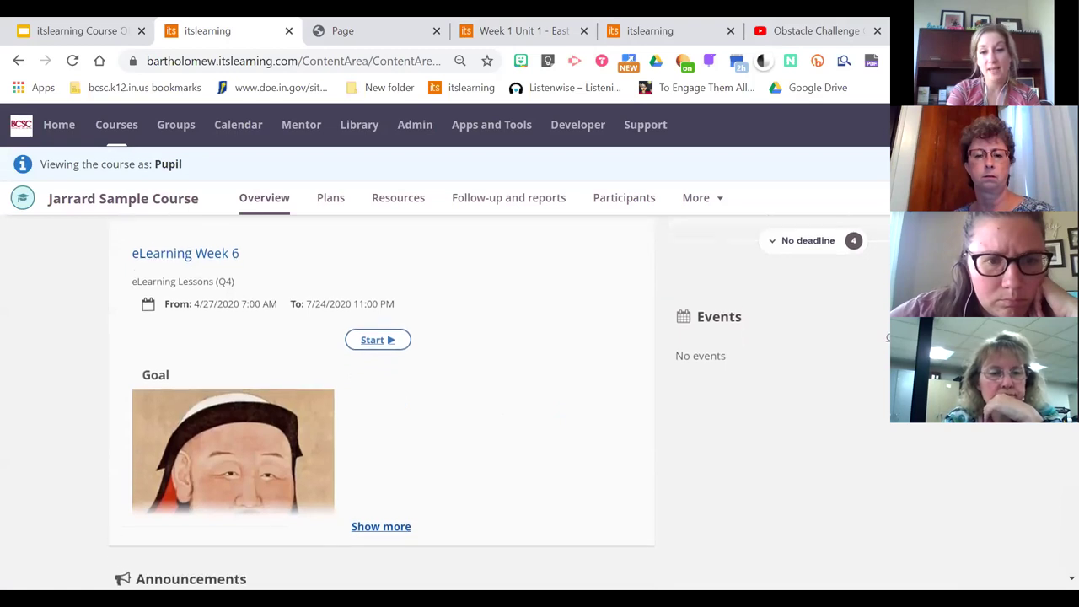
{"action": "scroll", "coordinate": [499, 401], "scroll_direction": "up", "scroll_amount": 1}
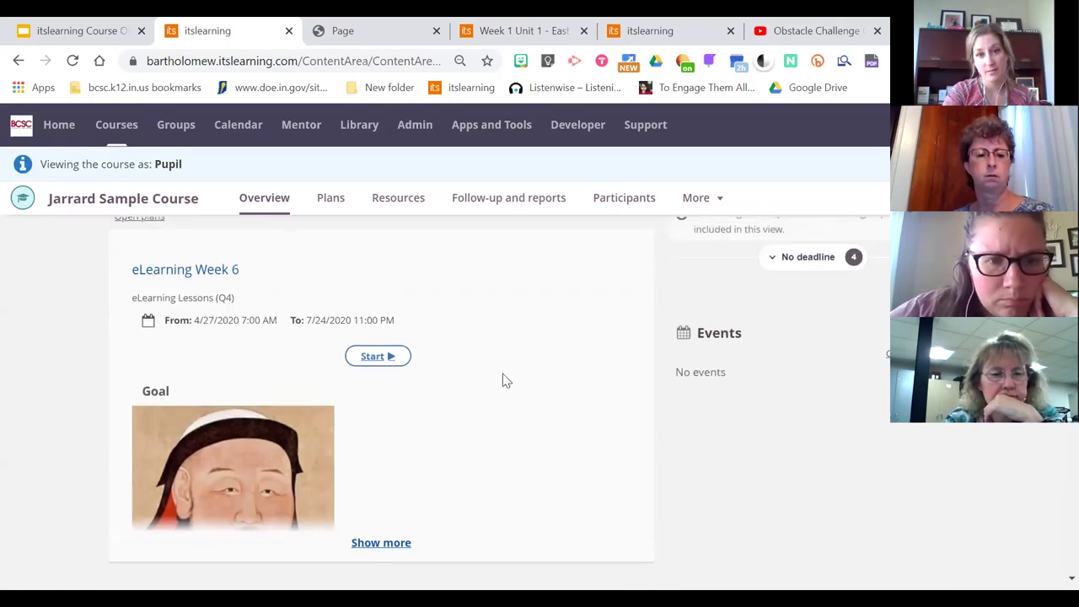
{"action": "left_click", "coordinate": [377, 356]}
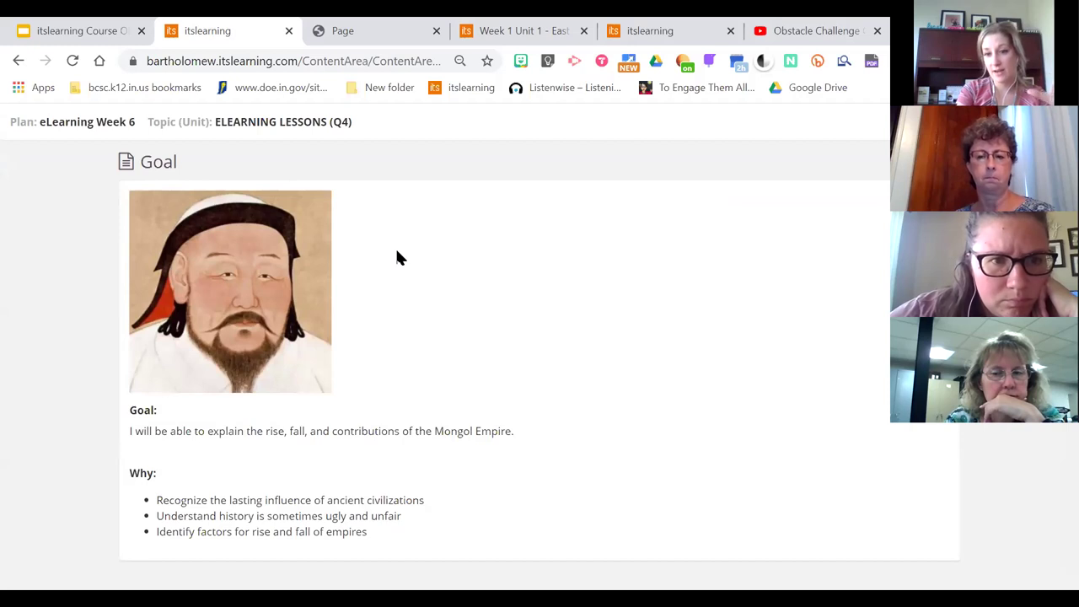
{"action": "left_click", "coordinate": [886, 160]}
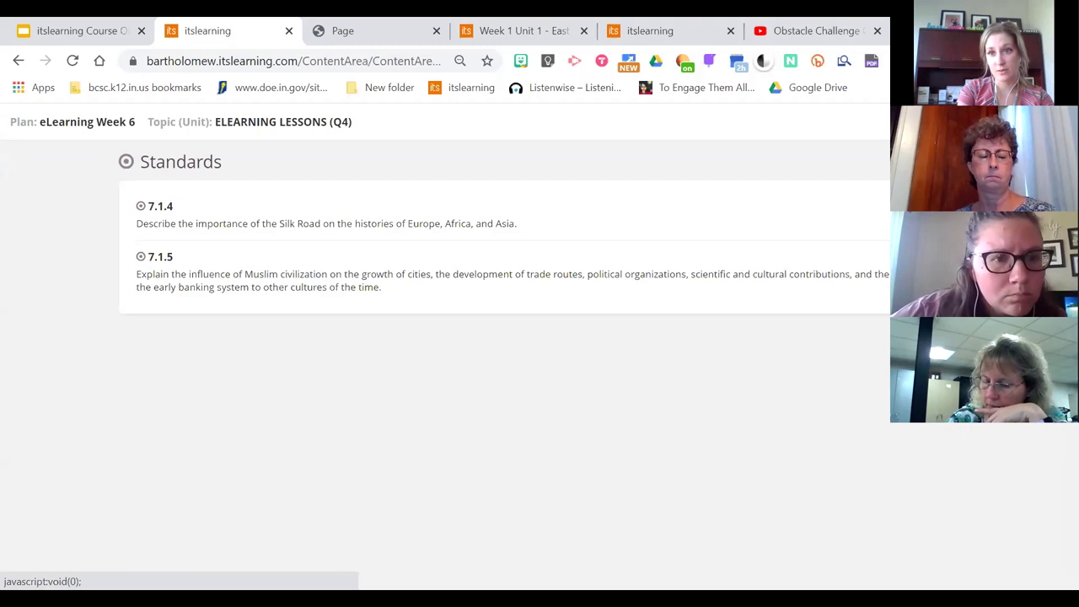
{"action": "left_click", "coordinate": [886, 160]}
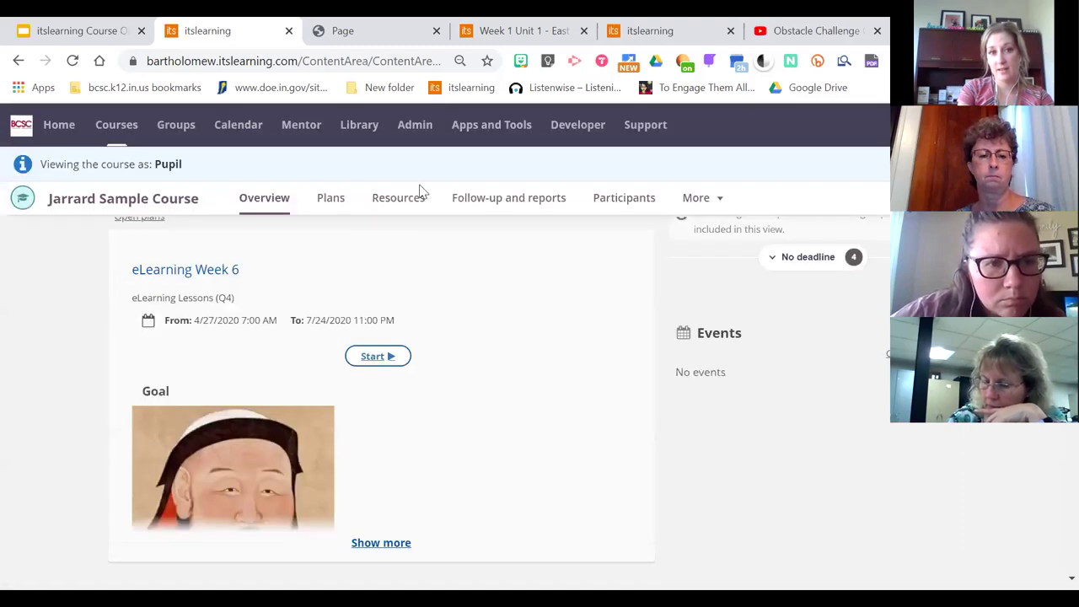
{"action": "left_click", "coordinate": [327, 214]}
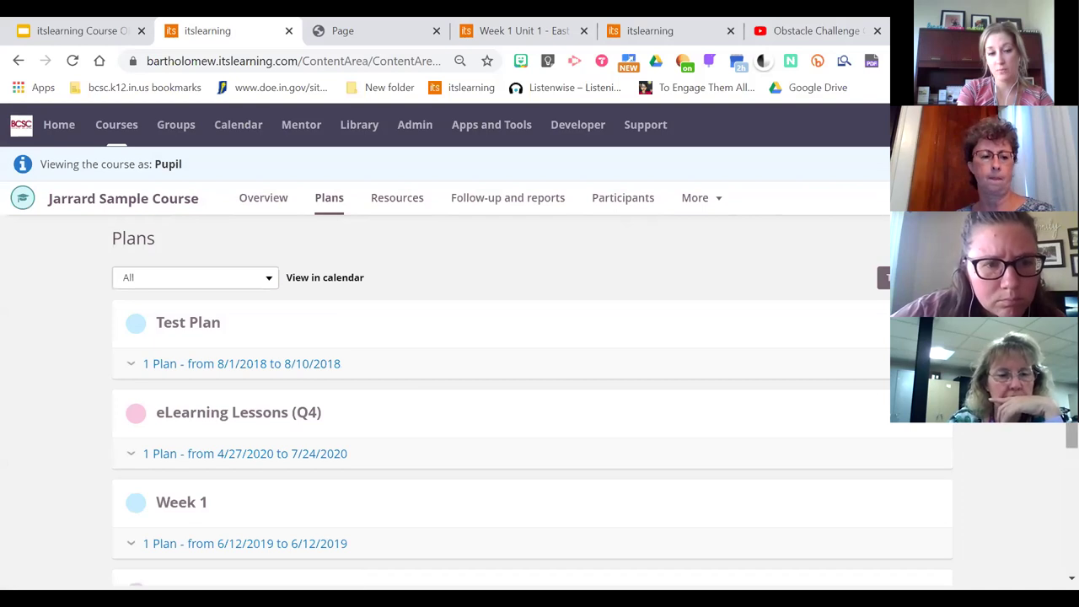
Expand eLearning Lessons (Q4) to confirm Week 6 runs Apr 27 – Jul 24, then open a new tab
{"action": "scroll", "coordinate": [274, 313], "scroll_direction": "down", "scroll_amount": 2}
{"action": "left_click", "coordinate": [236, 290]}
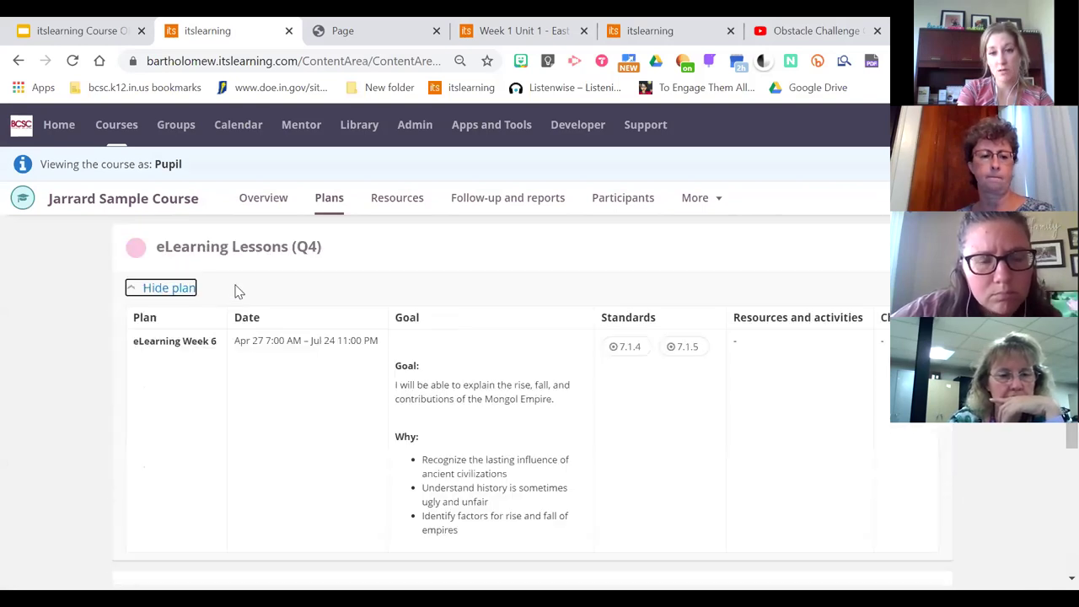
{"action": "scroll", "coordinate": [1053, 447], "scroll_direction": "down", "scroll_amount": 3}
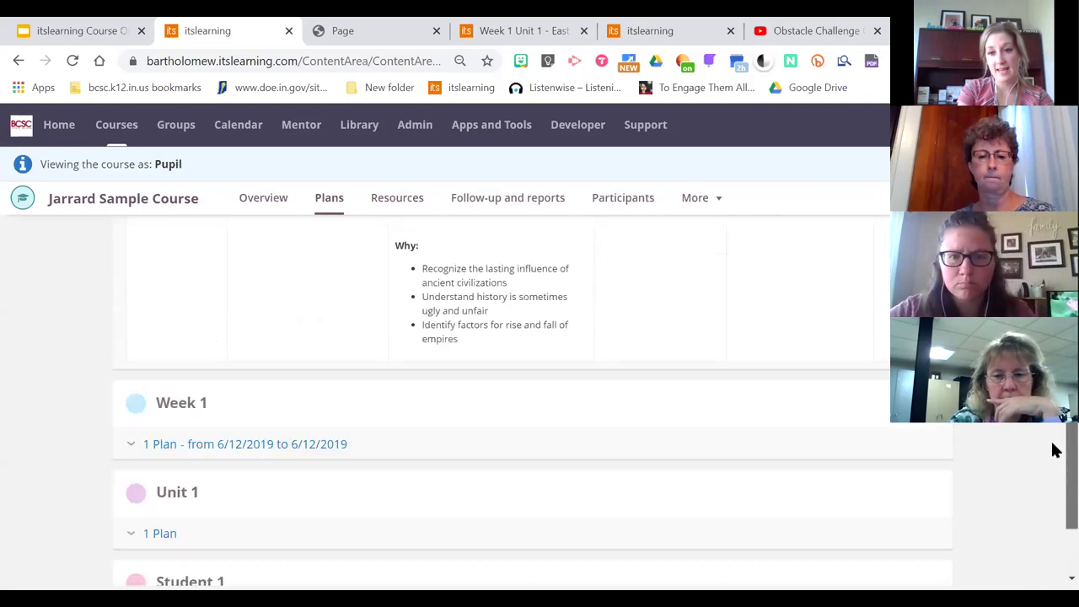
{"action": "scroll", "coordinate": [1054, 448], "scroll_direction": "up", "scroll_amount": 4}
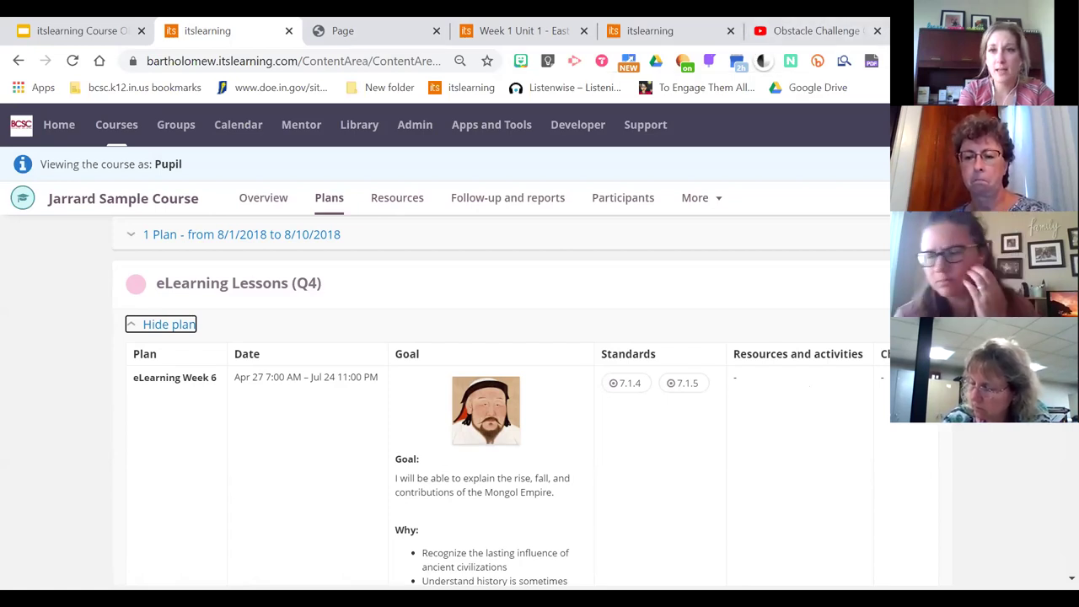
{"action": "key", "text": "ctrl+t"}
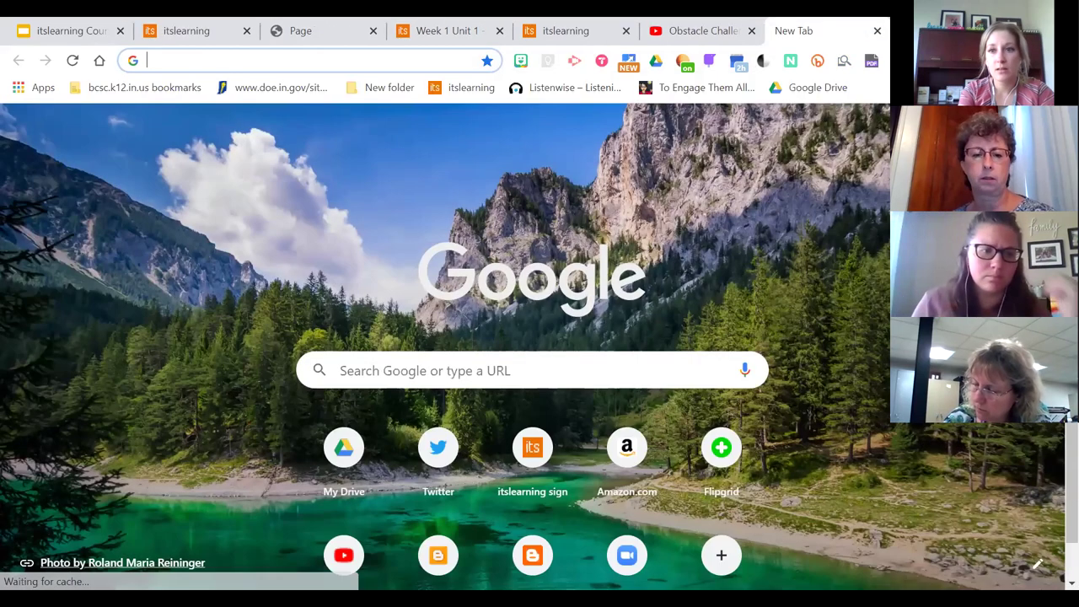
Launch Google Drive from the Google apps launcher
{"action": "left_click", "coordinate": [1016, 127]}
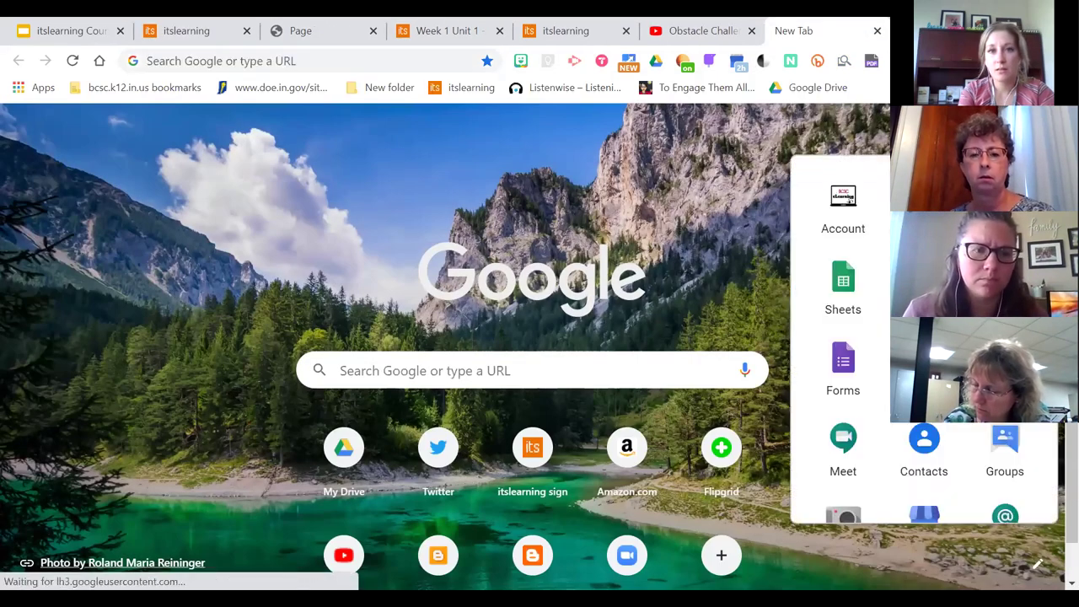
{"action": "left_click", "coordinate": [923, 202]}
{"action": "left_click", "coordinate": [38, 236]}
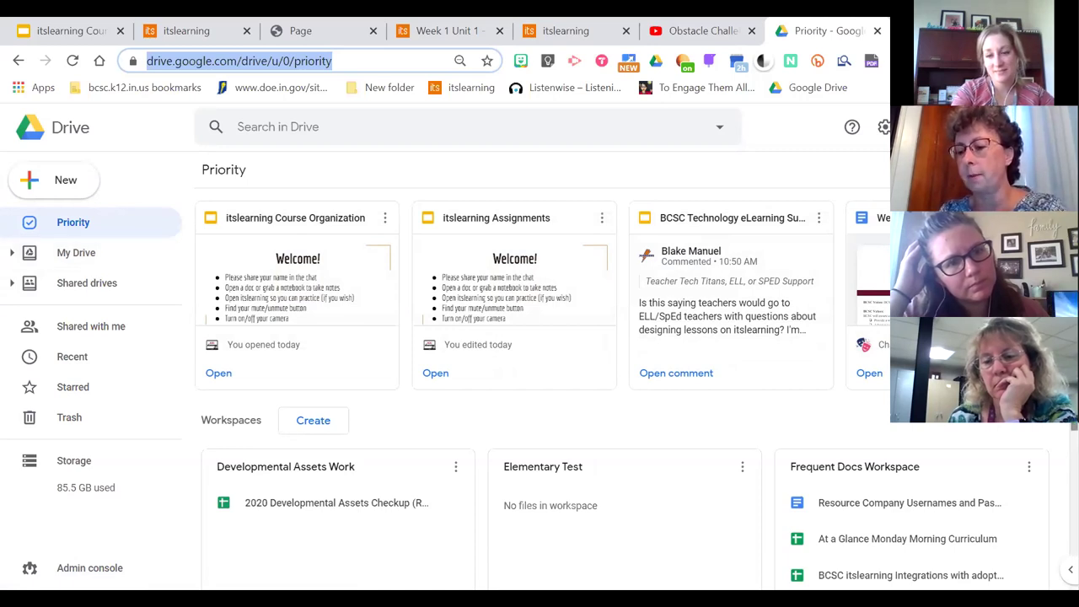
Show My Drive and then the Recent files list in Drive
{"action": "left_click", "coordinate": [228, 198]}
{"action": "scroll", "coordinate": [228, 198], "scroll_direction": "down", "scroll_amount": 2}
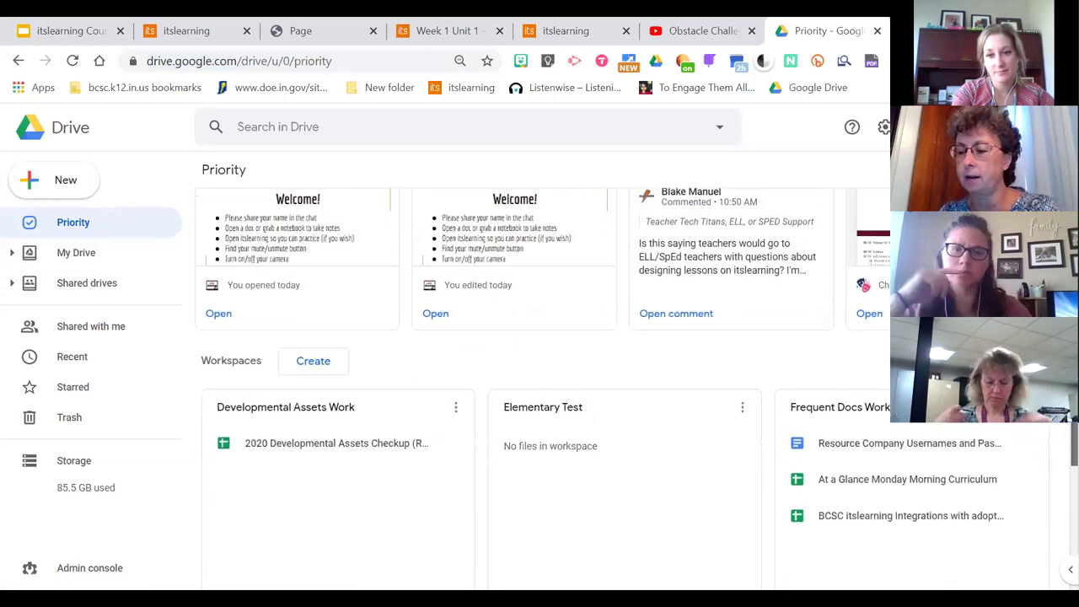
{"action": "left_click", "coordinate": [97, 253]}
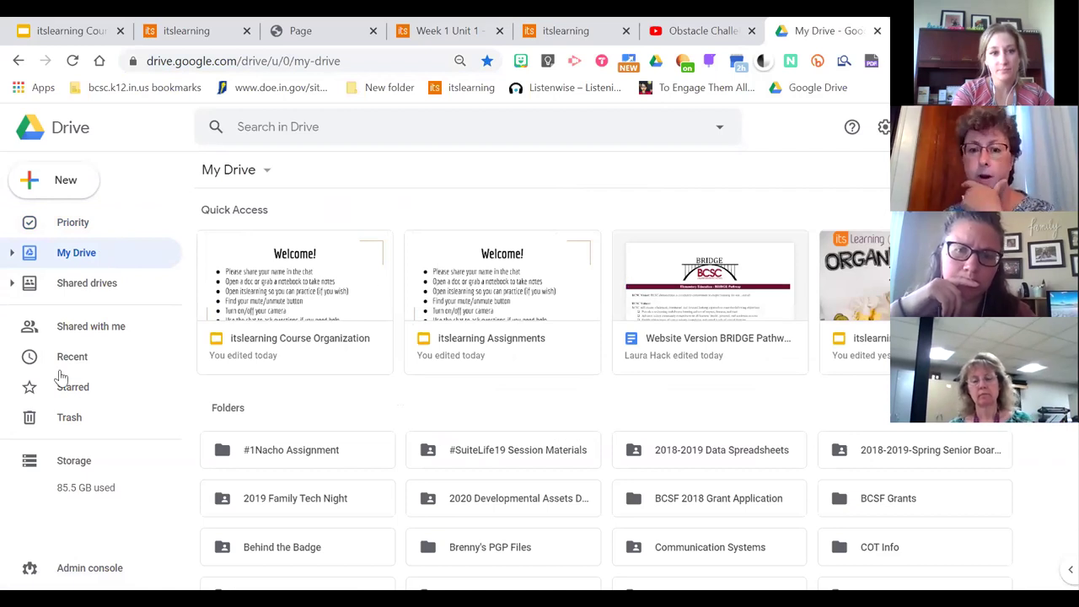
{"action": "left_click", "coordinate": [102, 356]}
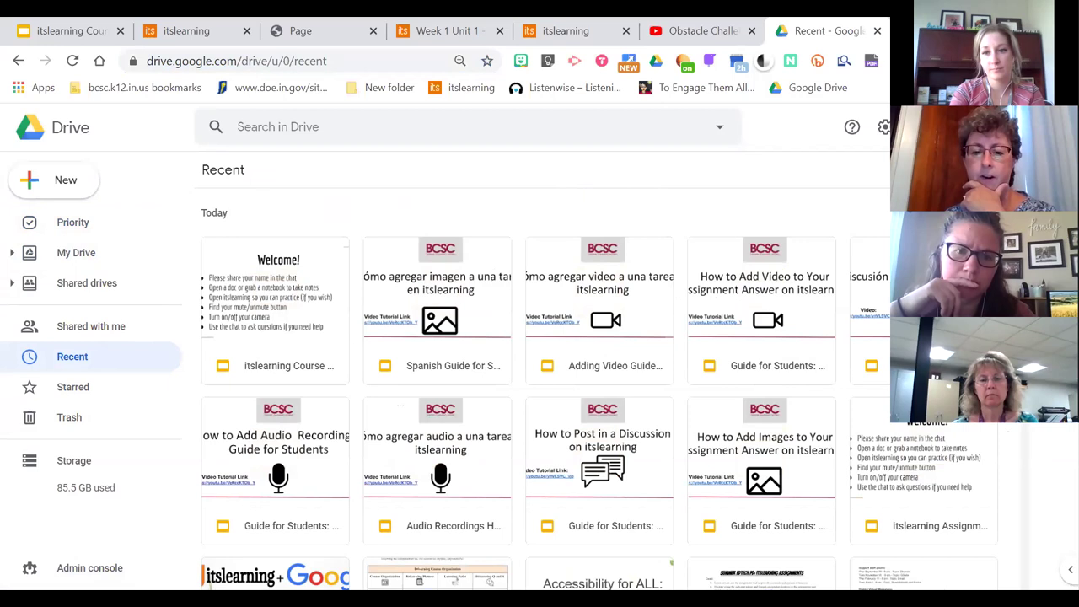
{"action": "scroll", "coordinate": [376, 313], "scroll_direction": "down", "scroll_amount": 4}
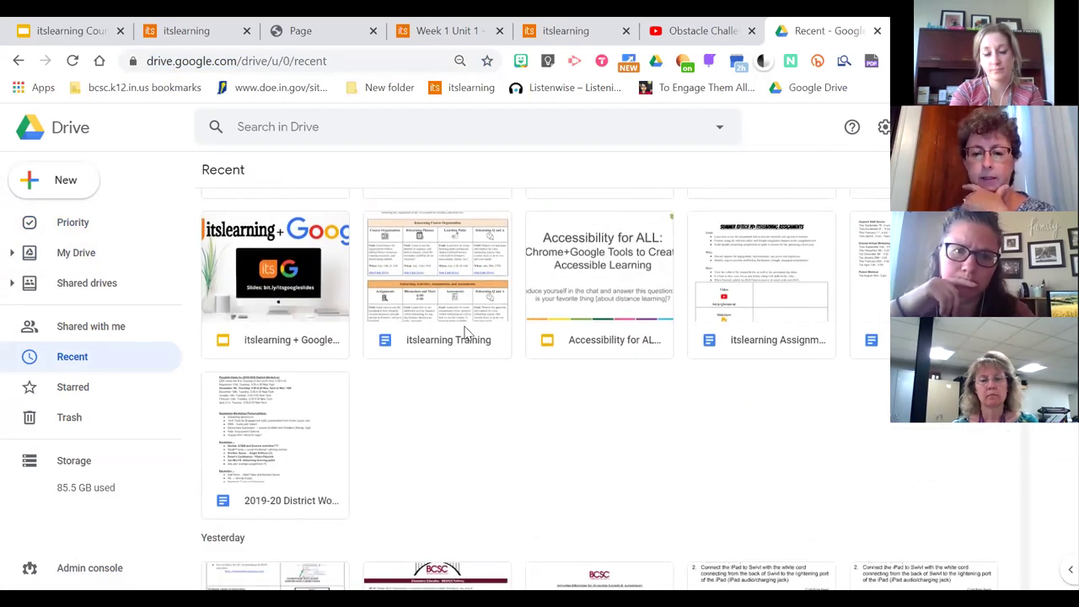
Open the itslearning Training document and scroll through the Summer EdTech PD session tables
{"action": "double_click", "coordinate": [465, 332]}
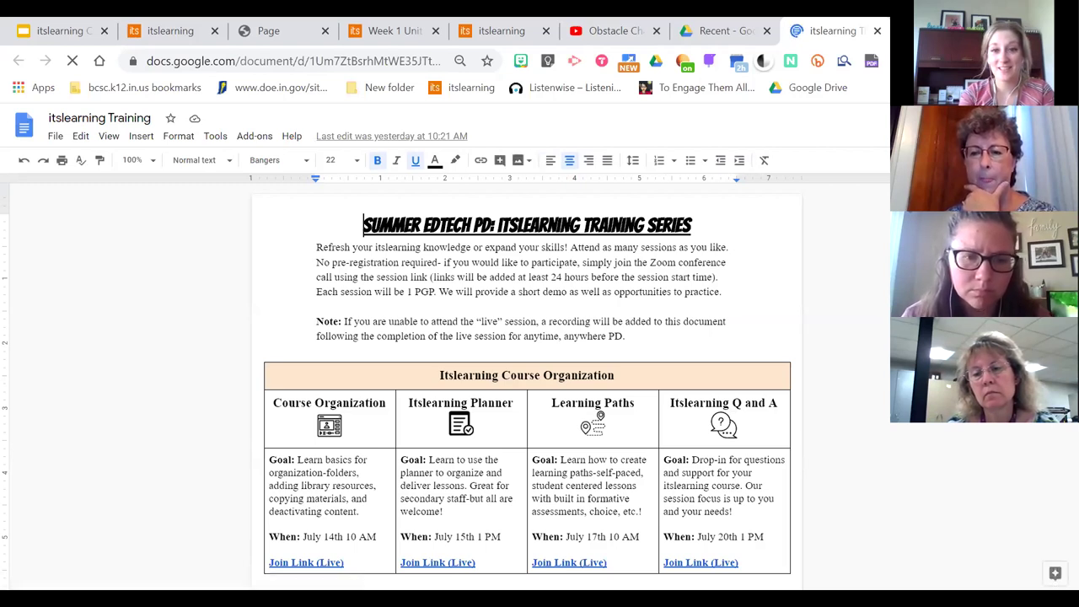
{"action": "scroll", "coordinate": [527, 380], "scroll_direction": "down", "scroll_amount": 2}
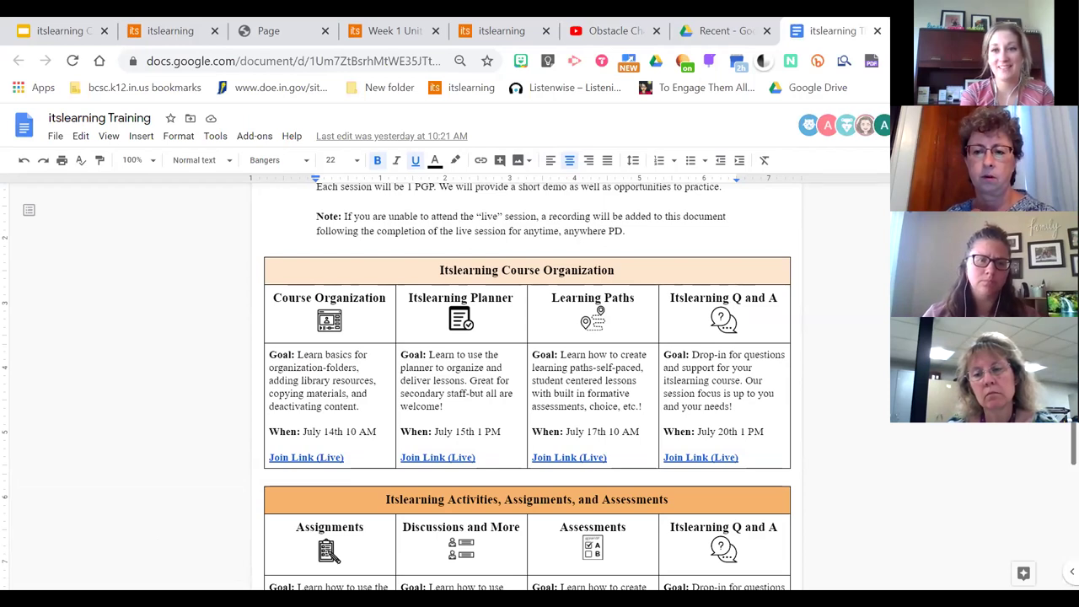
{"action": "scroll", "coordinate": [527, 386], "scroll_direction": "down", "scroll_amount": 1}
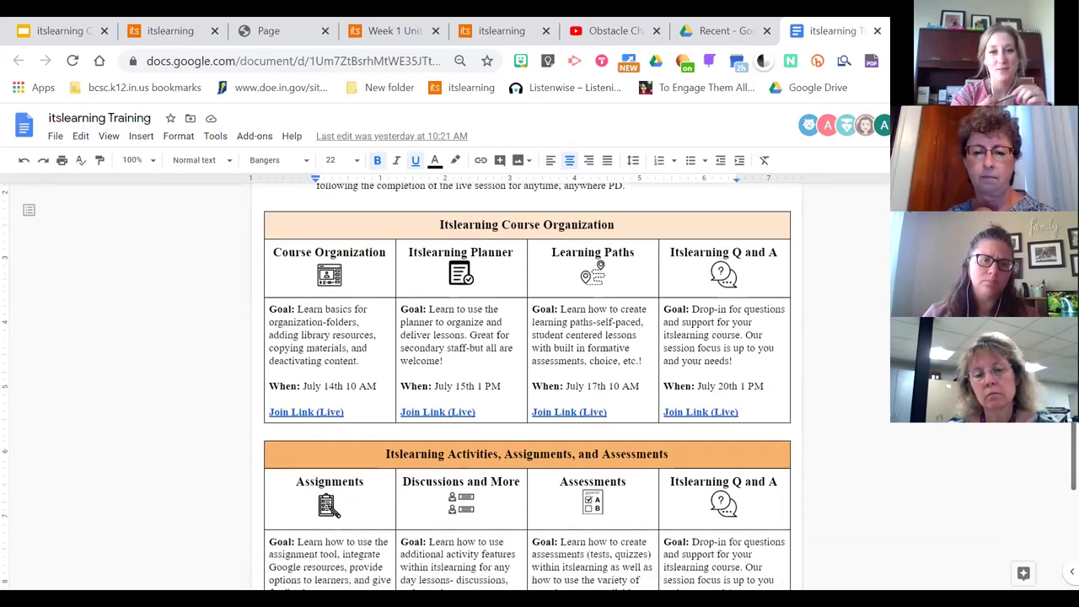